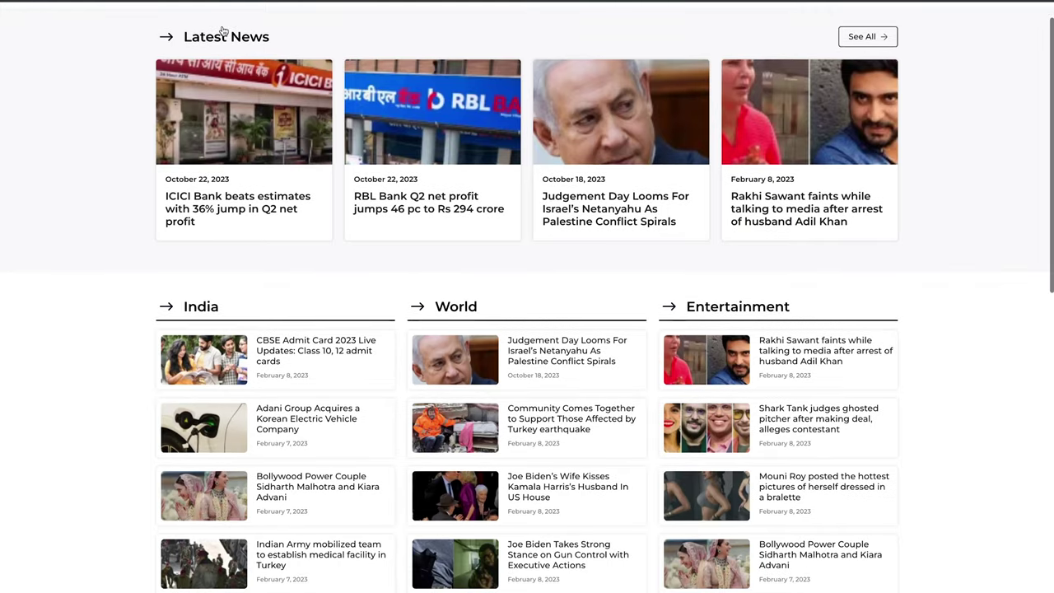
Start buying the Mobile Responsive News Website template for GeneratePress from WP Lite Theme and review its checkout summary and payment options
scroll(223, 30, "up", 1)
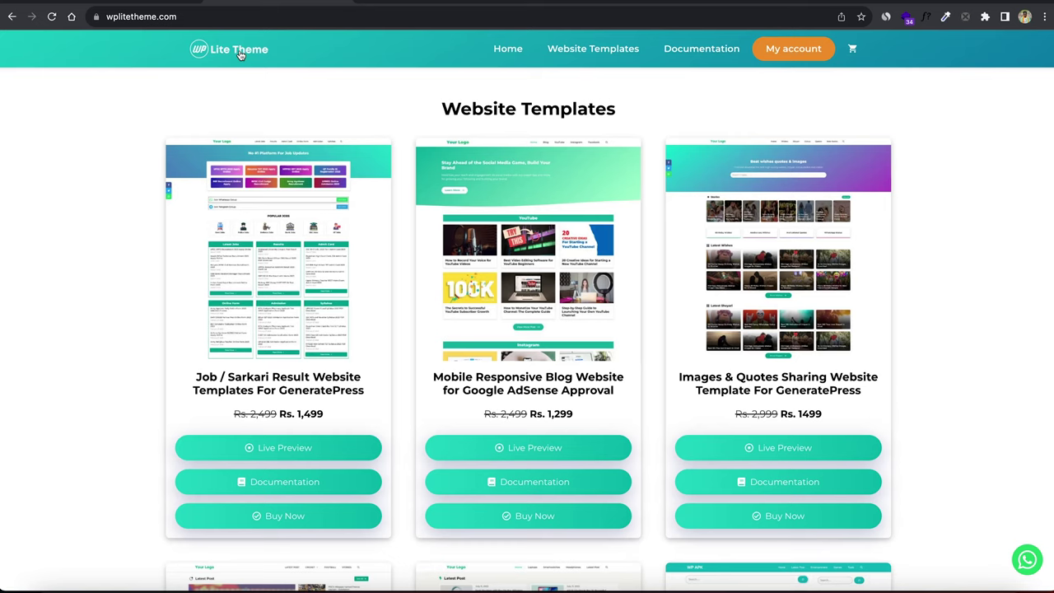
scroll(239, 54, "down", 15)
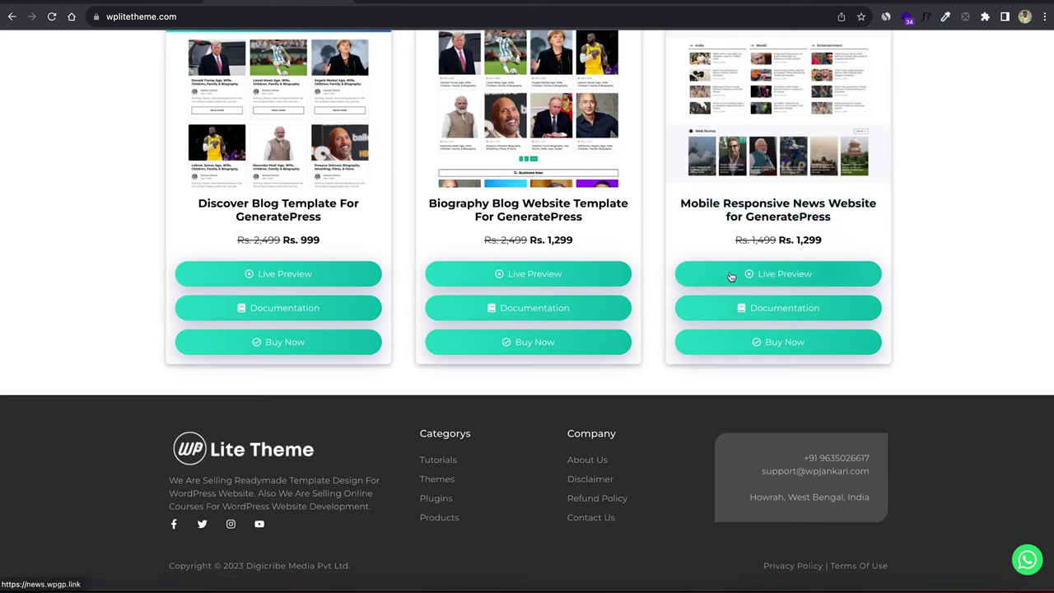
left_click(772, 346)
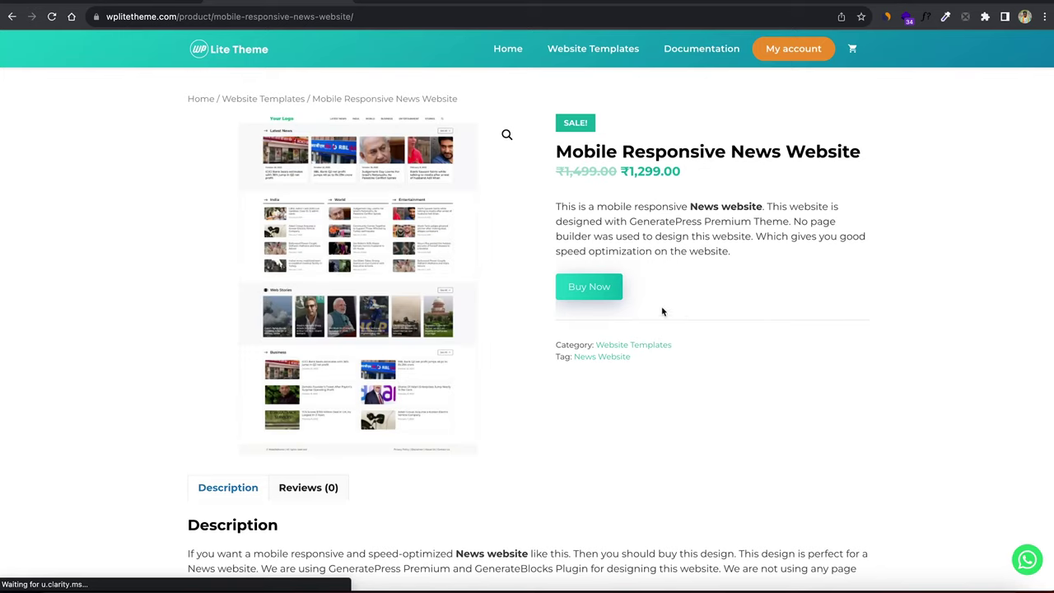
left_click(589, 287)
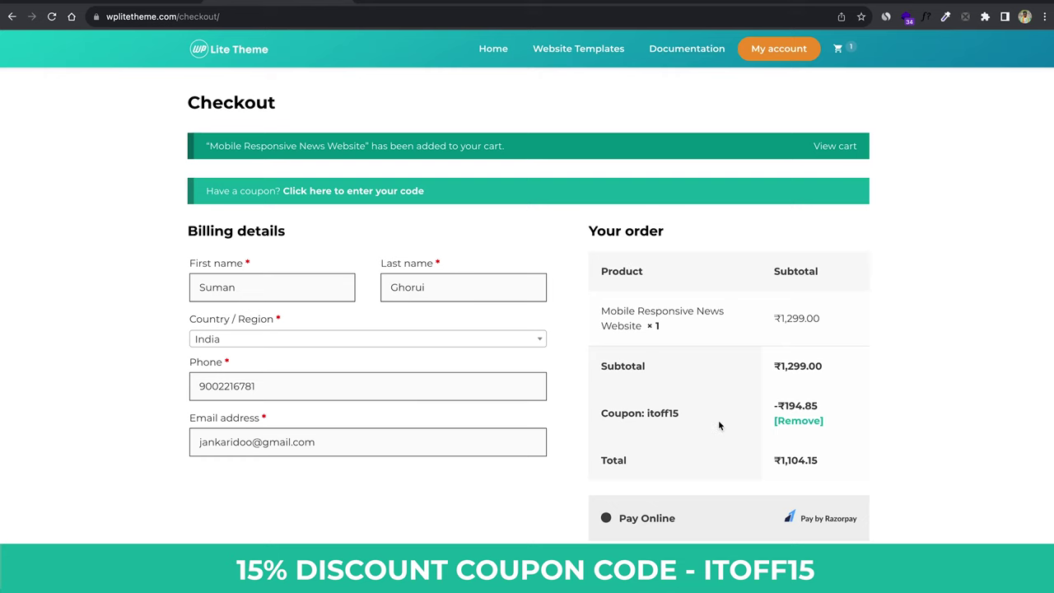
scroll(719, 425, "down", 5)
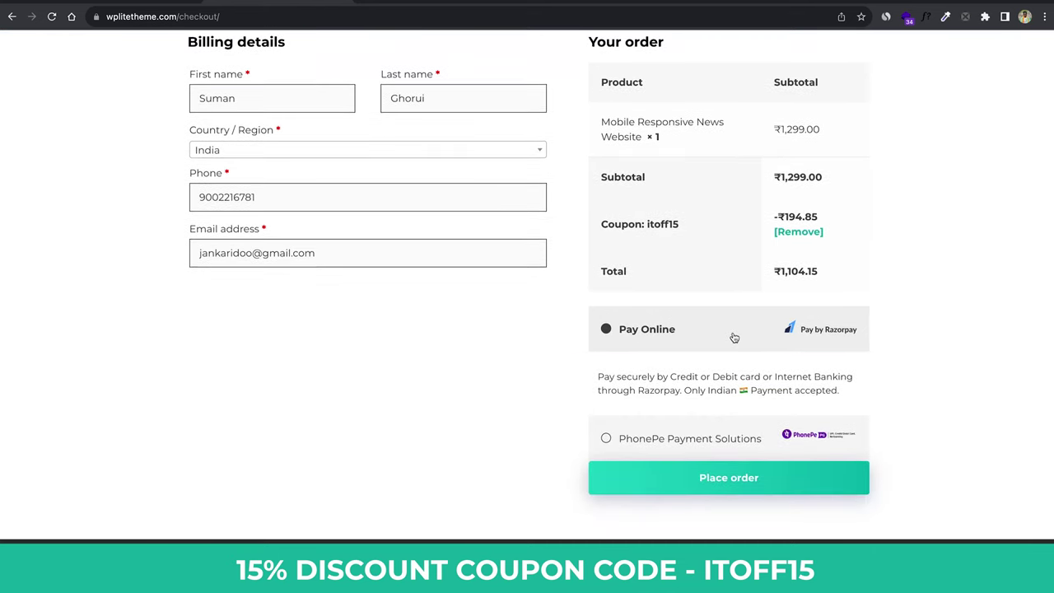
scroll(734, 338, "up", 1)
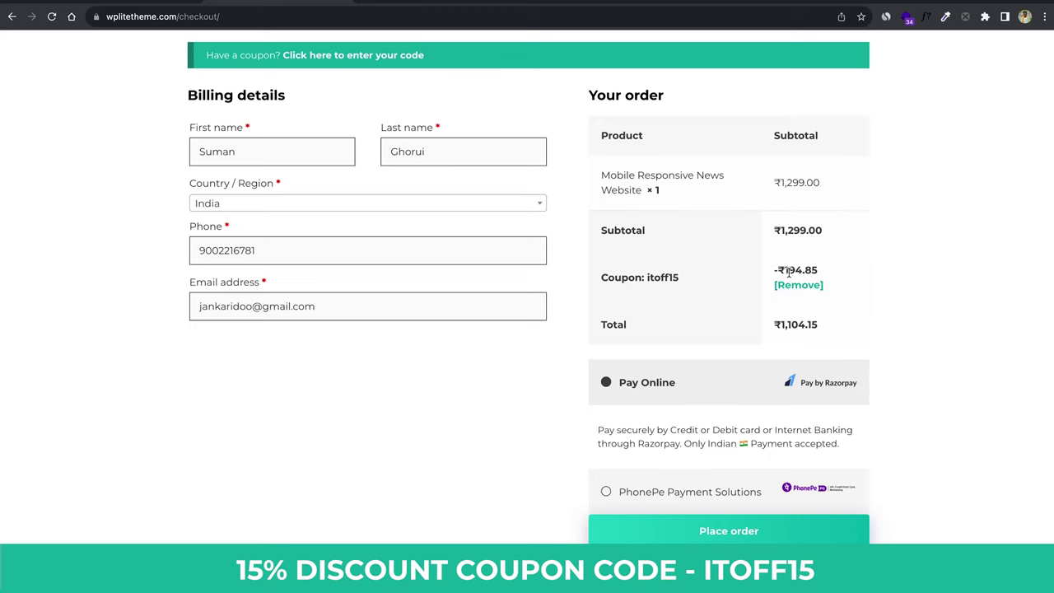
scroll(788, 272, "up", 3)
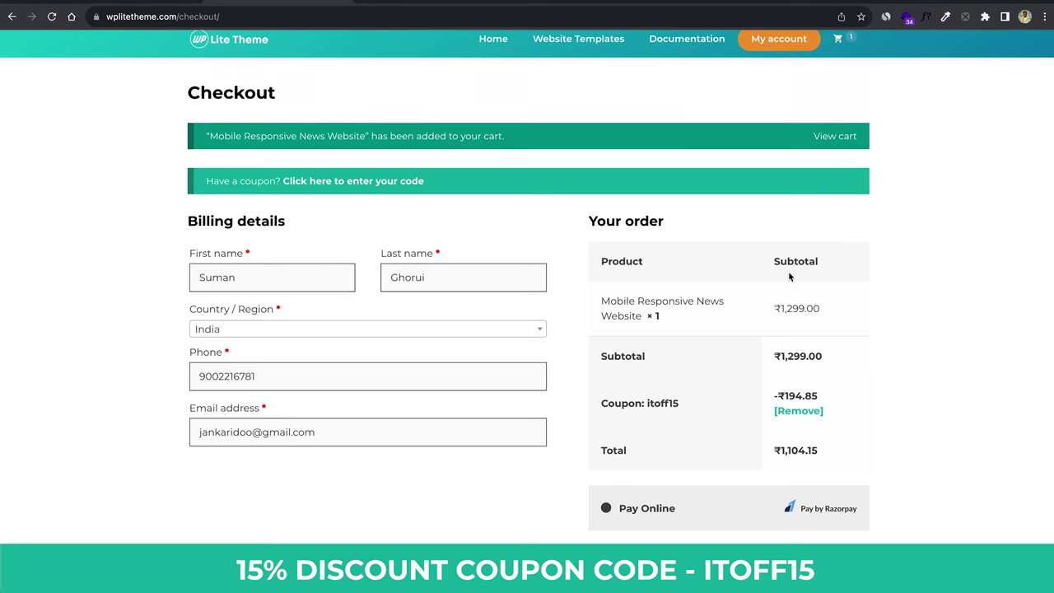
scroll(788, 277, "up", 1)
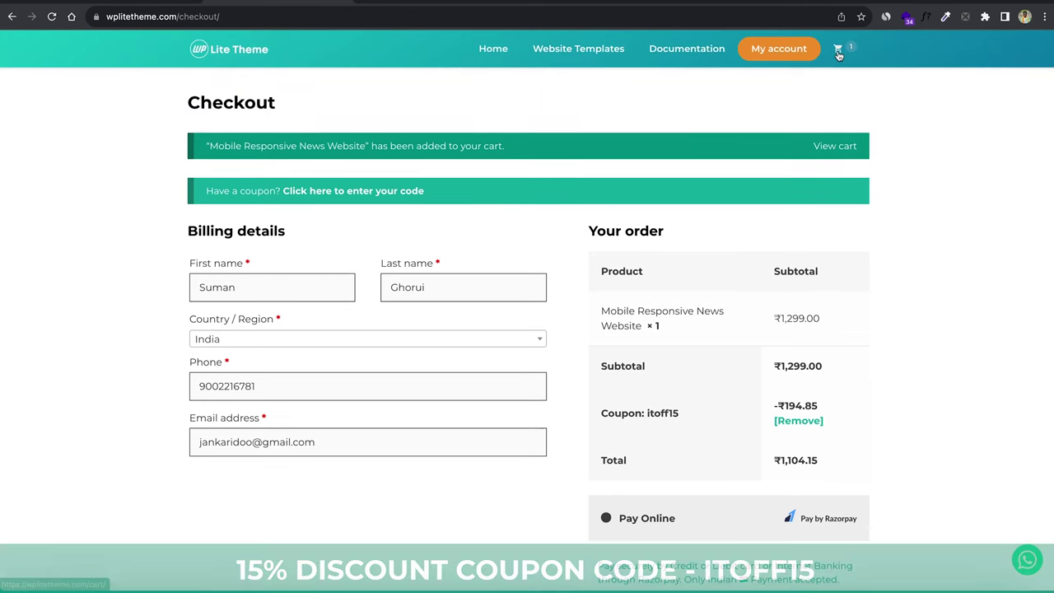
Open the downloads section of the WP Lite Theme customer account
left_click(778, 51)
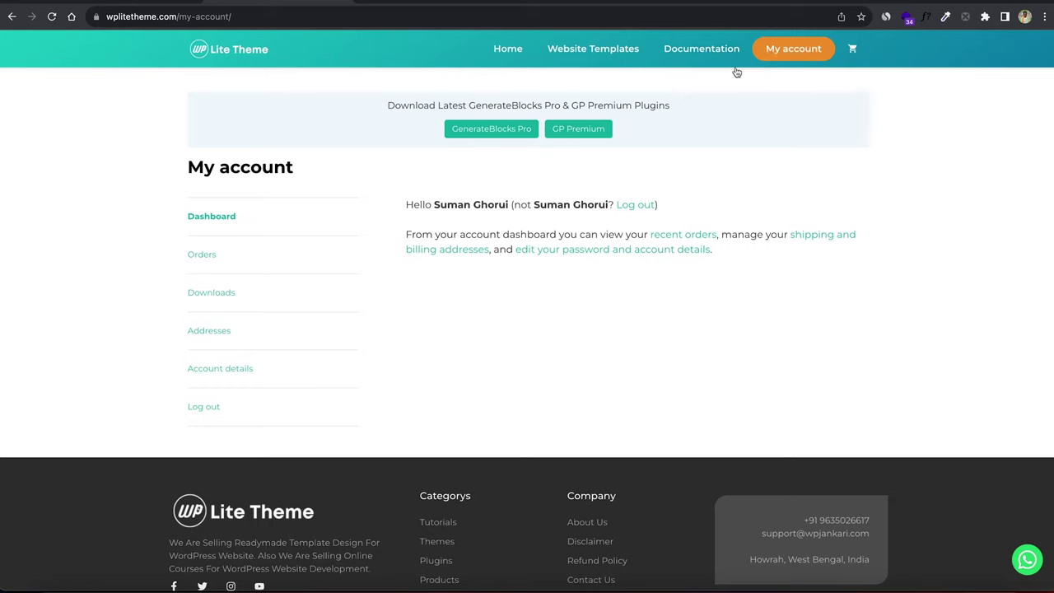
left_click(222, 292)
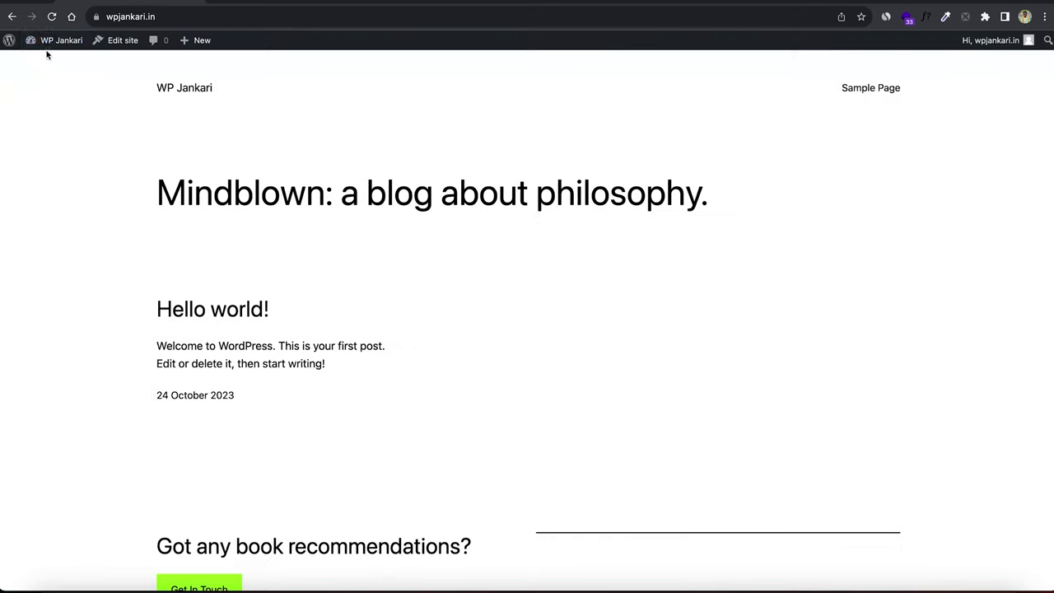
Find the GeneratePress theme in the WordPress theme directory, install it and activate it
mouse_move(51, 50)
left_click(51, 43)
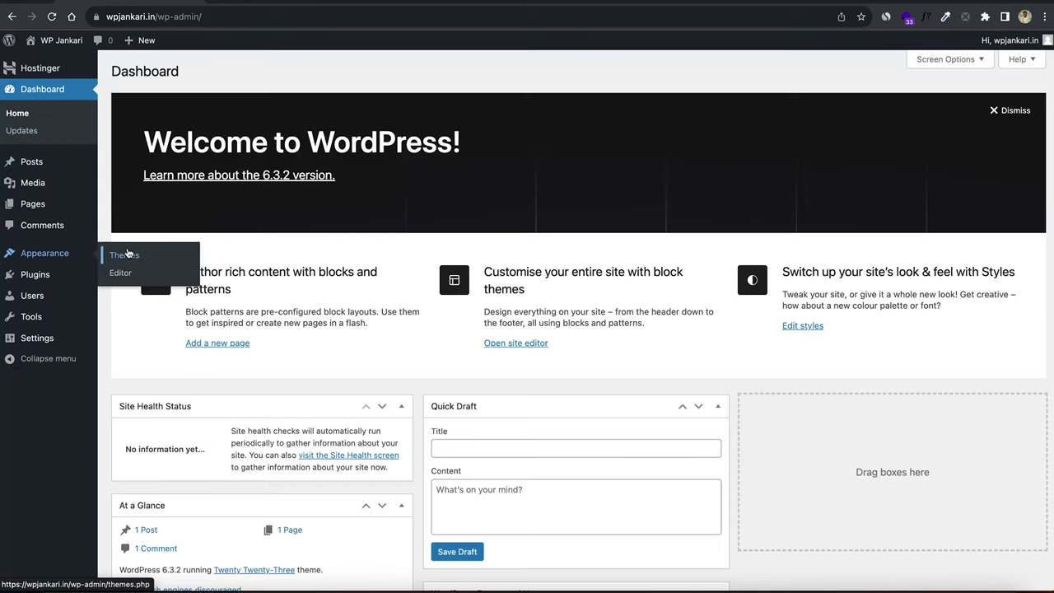
left_click(125, 253)
left_click(918, 108)
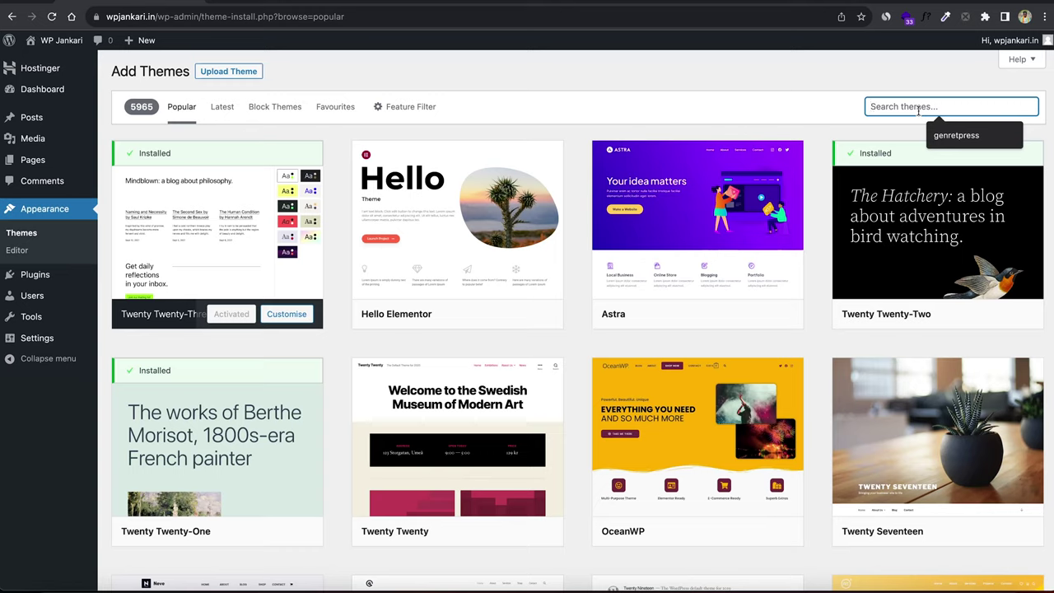
type("GeneratePress")
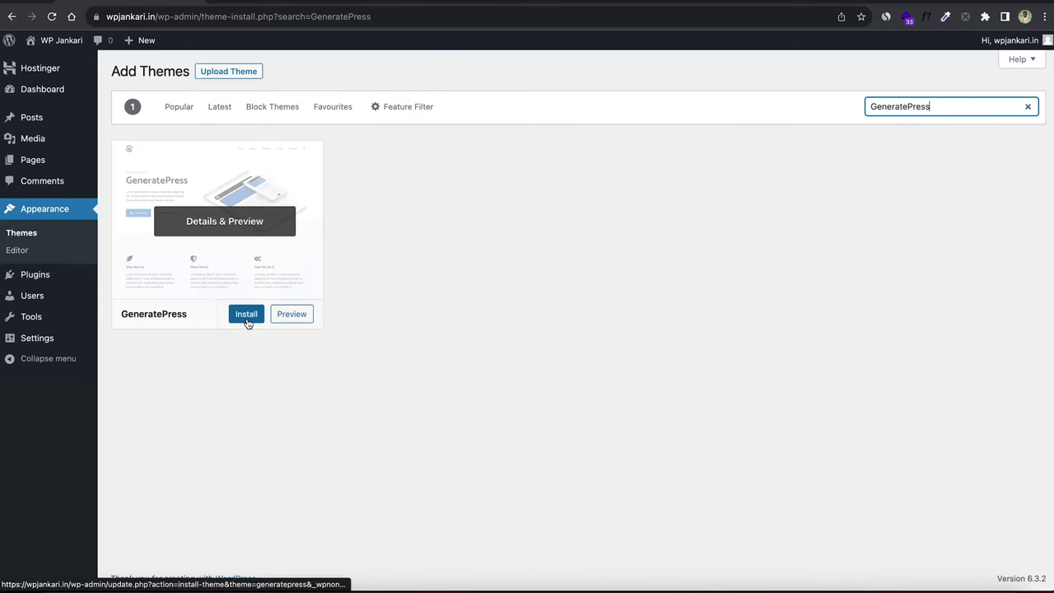
left_click(246, 319)
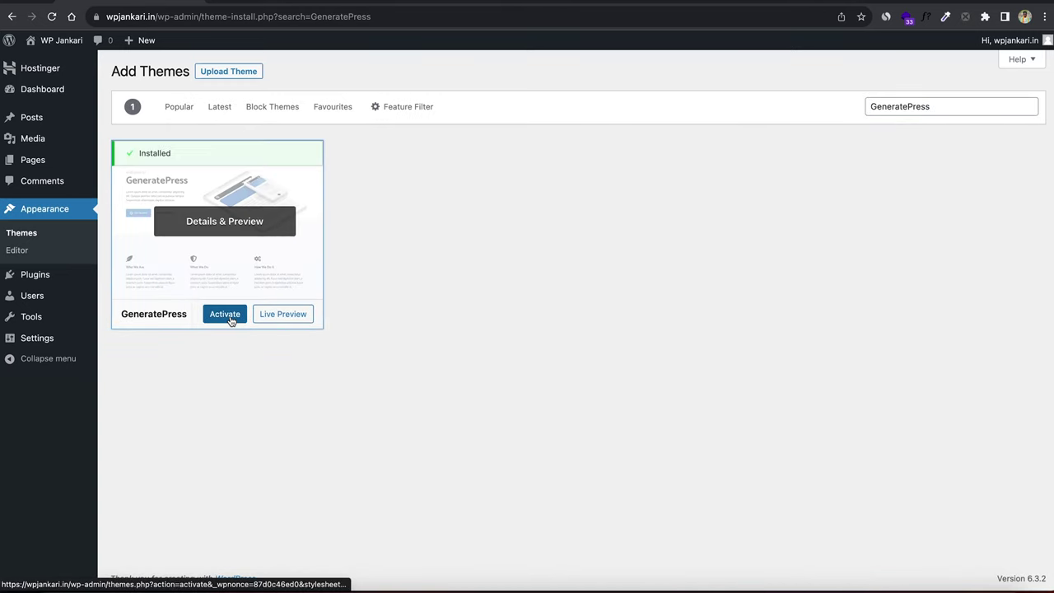
left_click(225, 313)
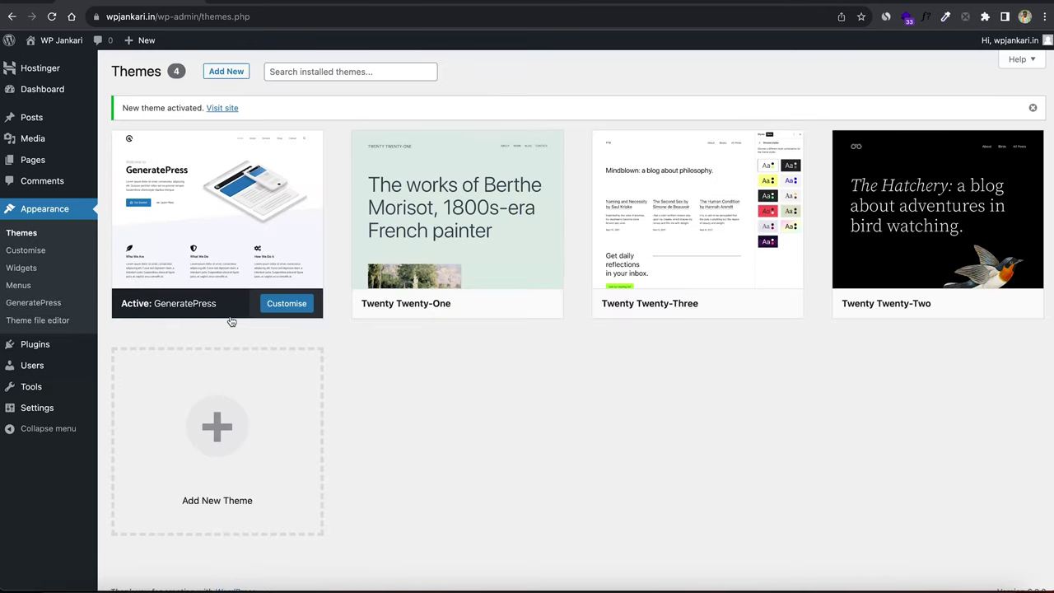
Search the plugin directory for Generateblocks, then install and activate the GenerateBlocks plugin
mouse_move(37, 346)
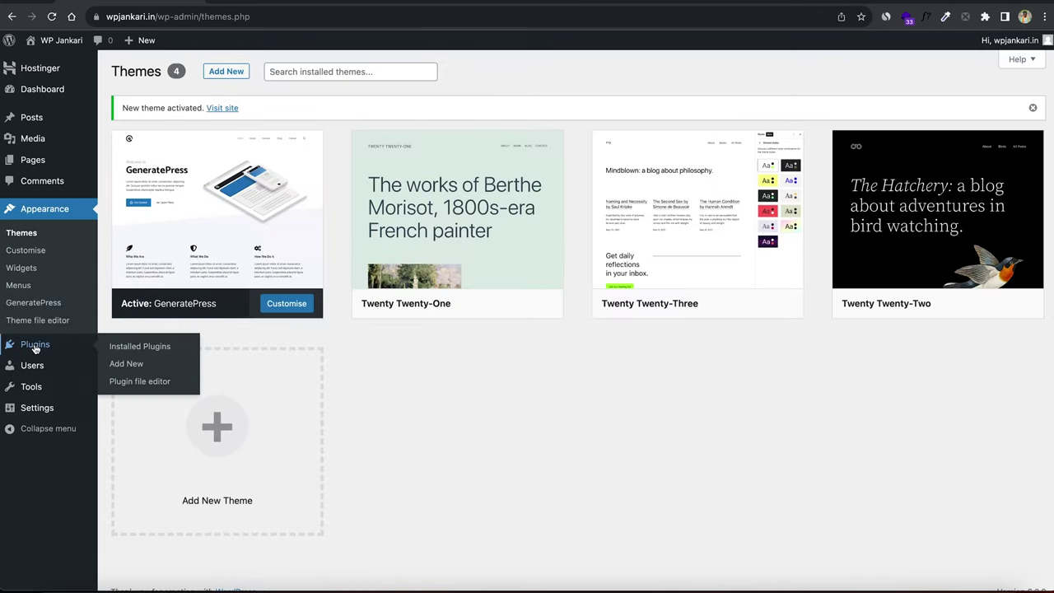
left_click(133, 366)
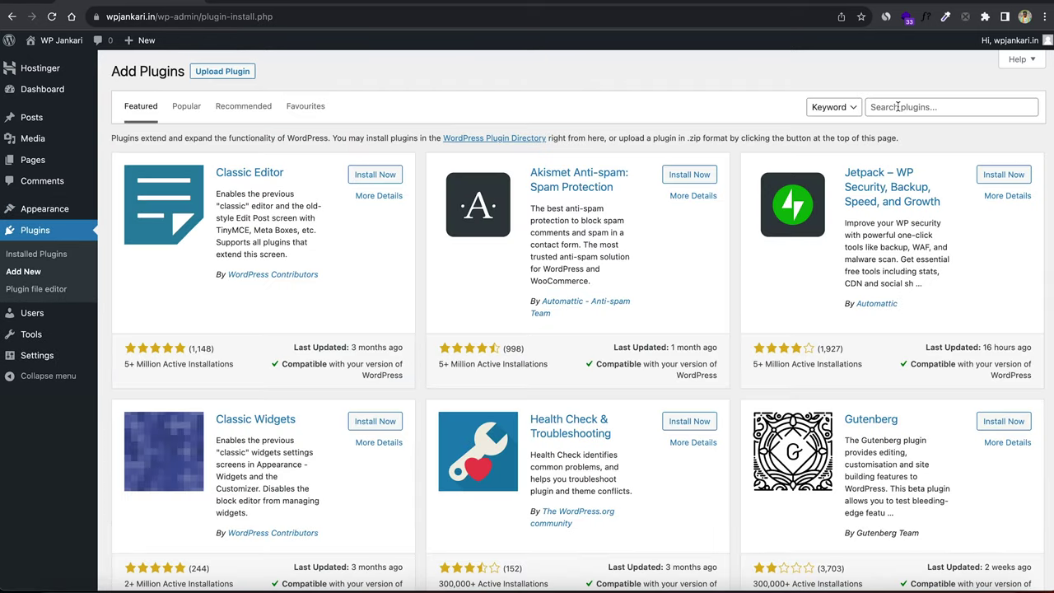
left_click(896, 107)
type("Generateblocks")
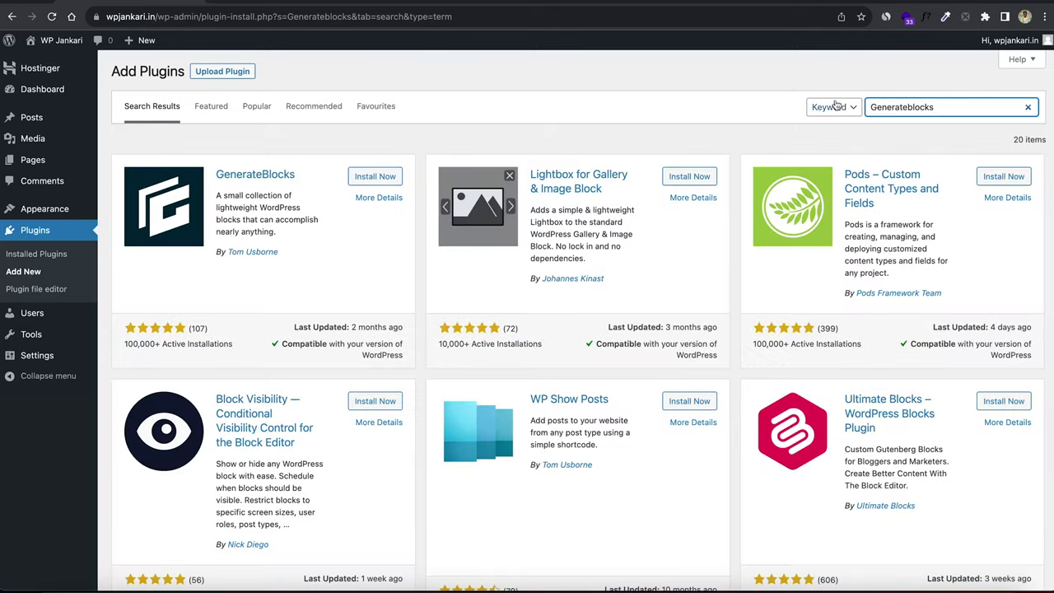
left_click(363, 178)
left_click(376, 184)
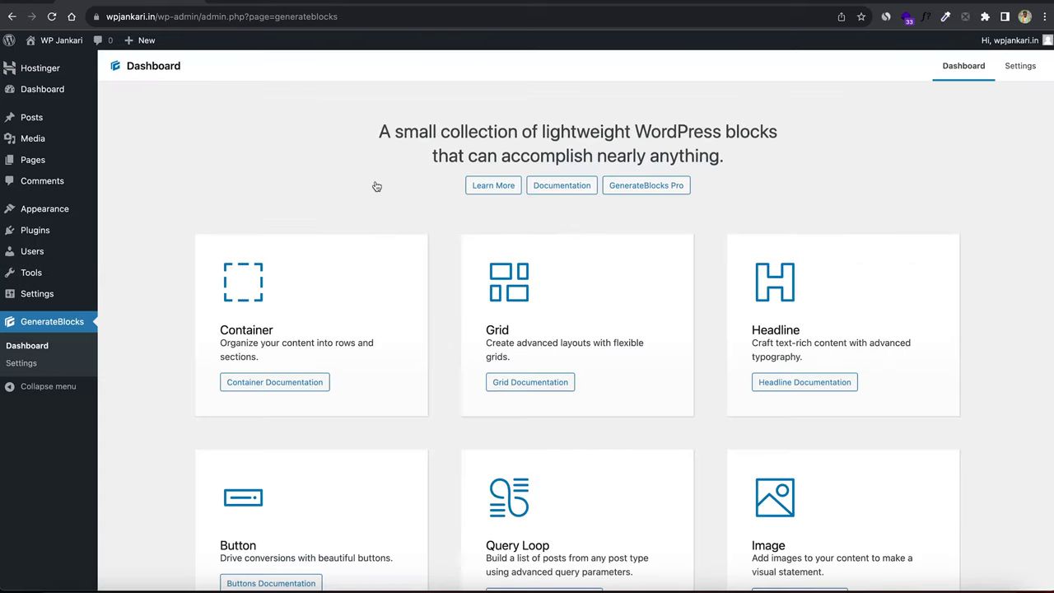
Upload gp-premium-2.3.2.zip from Downloads as a new plugin, install it and activate it
mouse_move(82, 236)
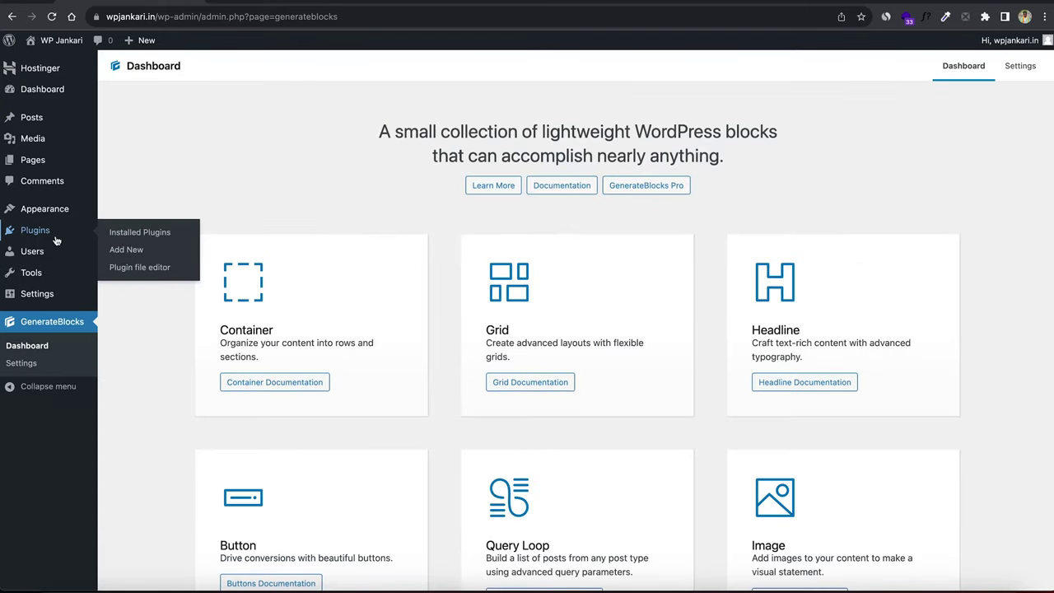
left_click(120, 234)
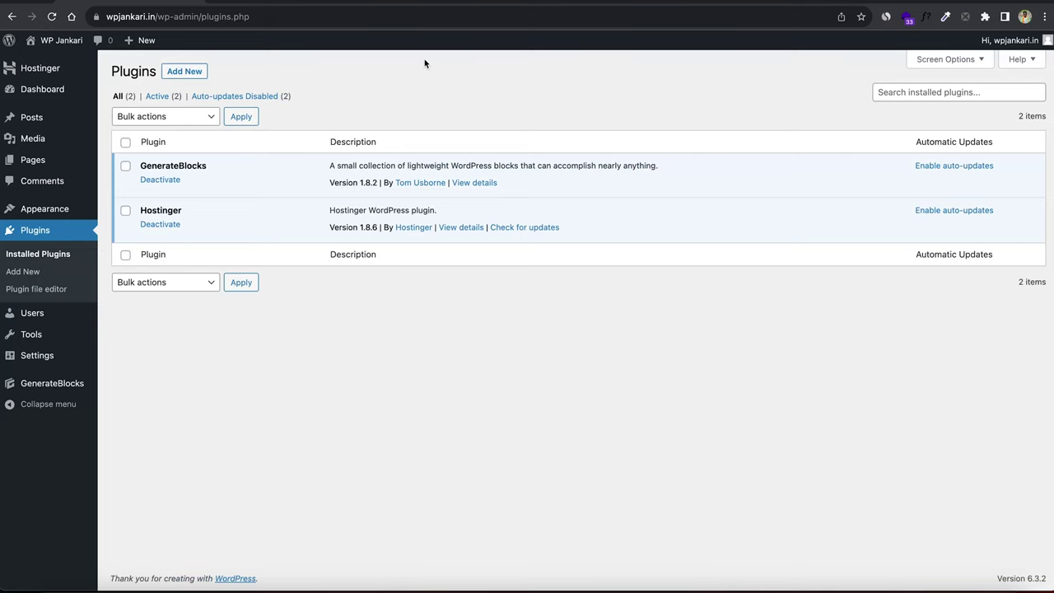
left_click(197, 74)
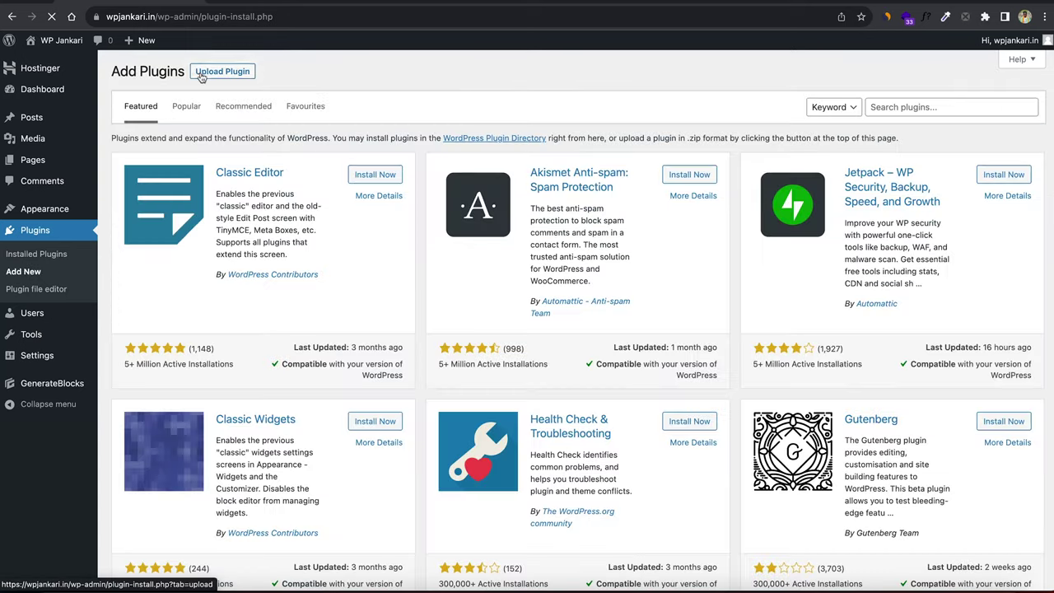
left_click(222, 71)
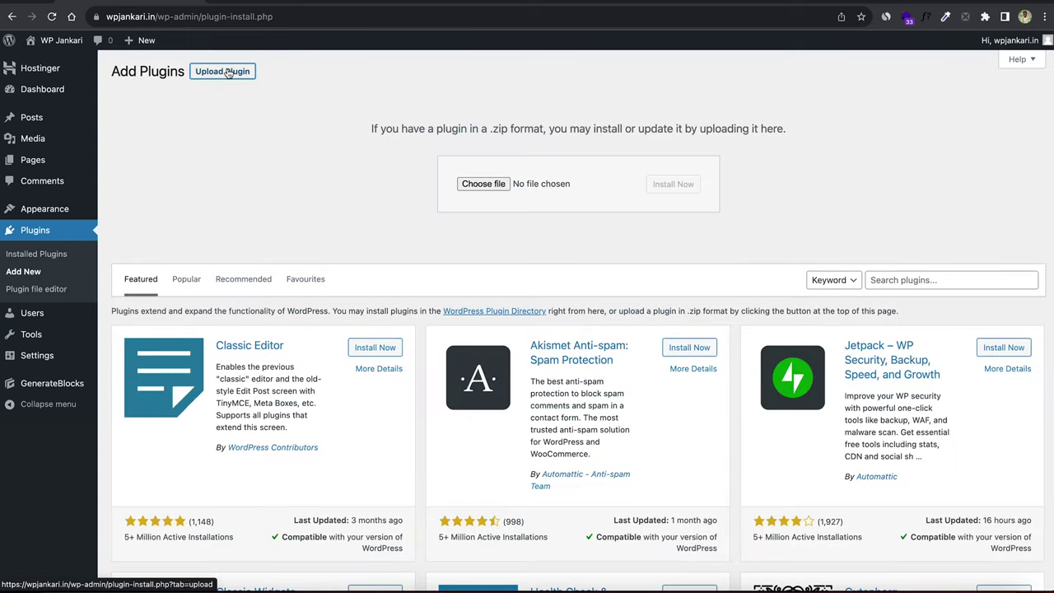
left_click(463, 179)
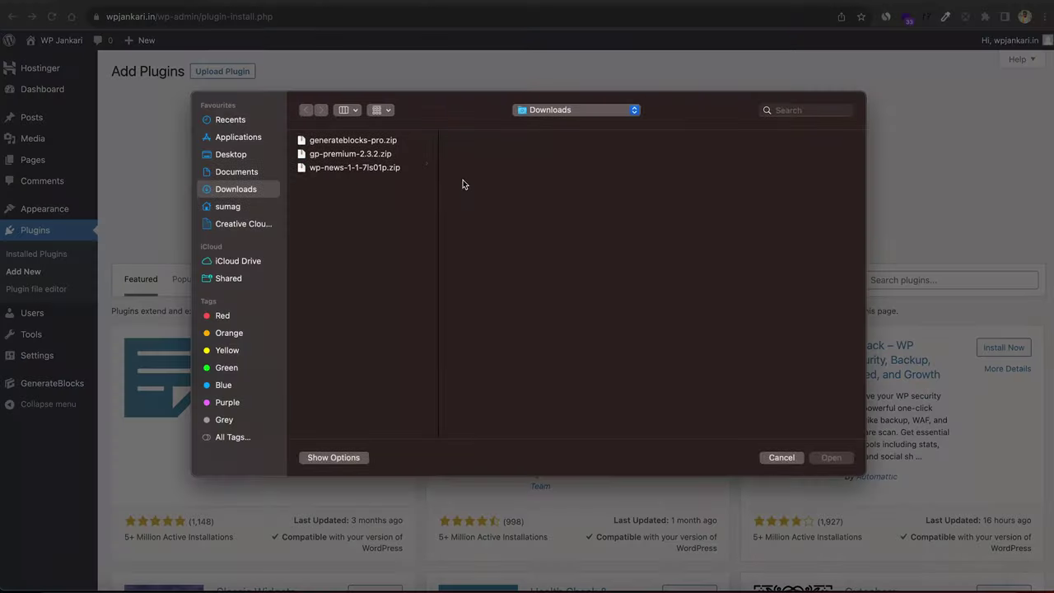
left_click(343, 159)
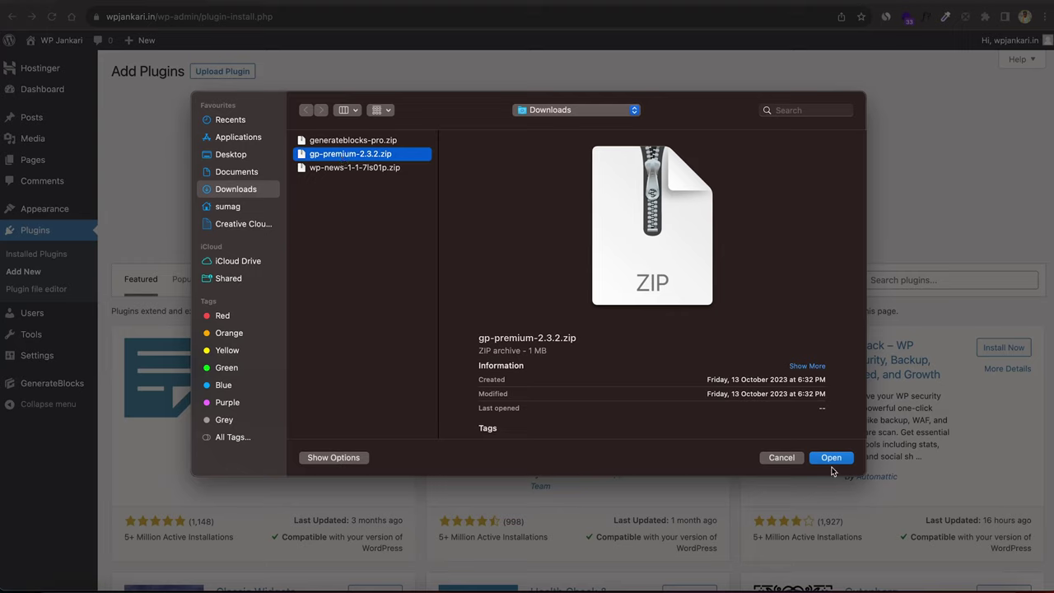
left_click(832, 457)
left_click(658, 185)
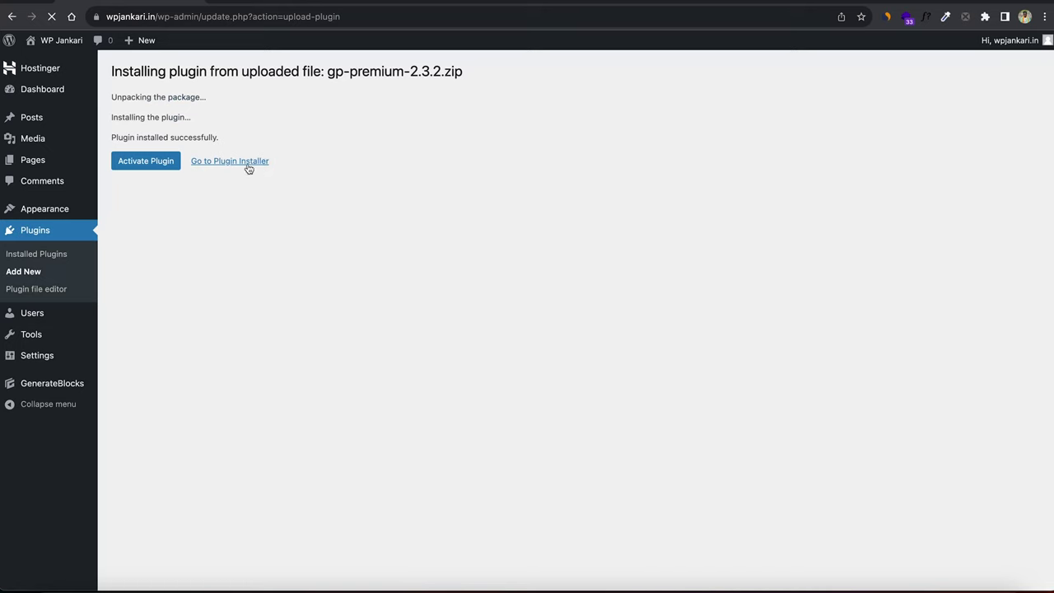
left_click(154, 169)
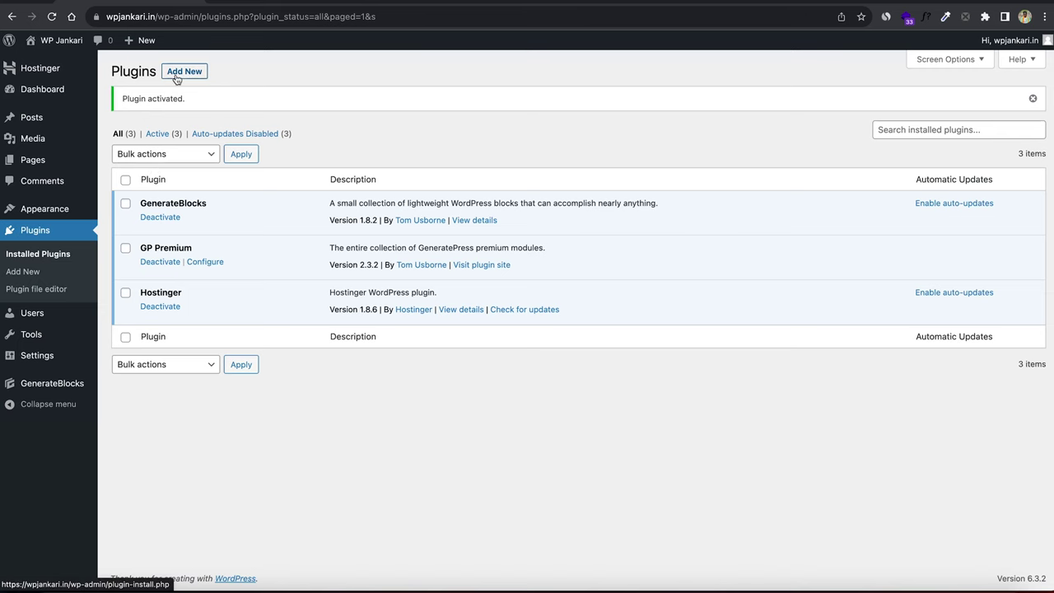
Upload generateblocks-pro.zip from Downloads as a new plugin, install it and activate it
left_click(175, 76)
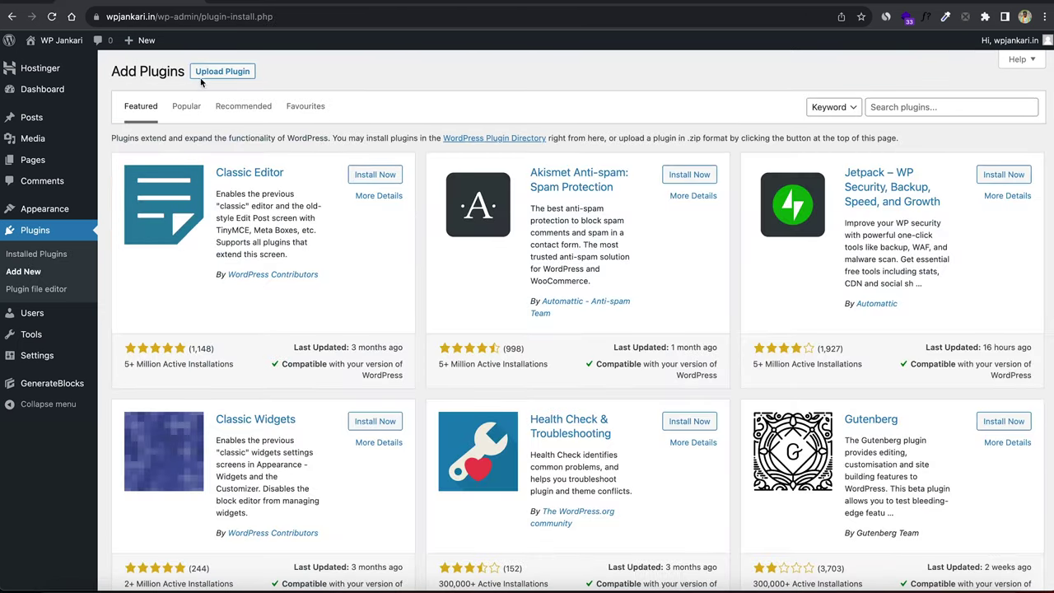
left_click(212, 74)
left_click(491, 183)
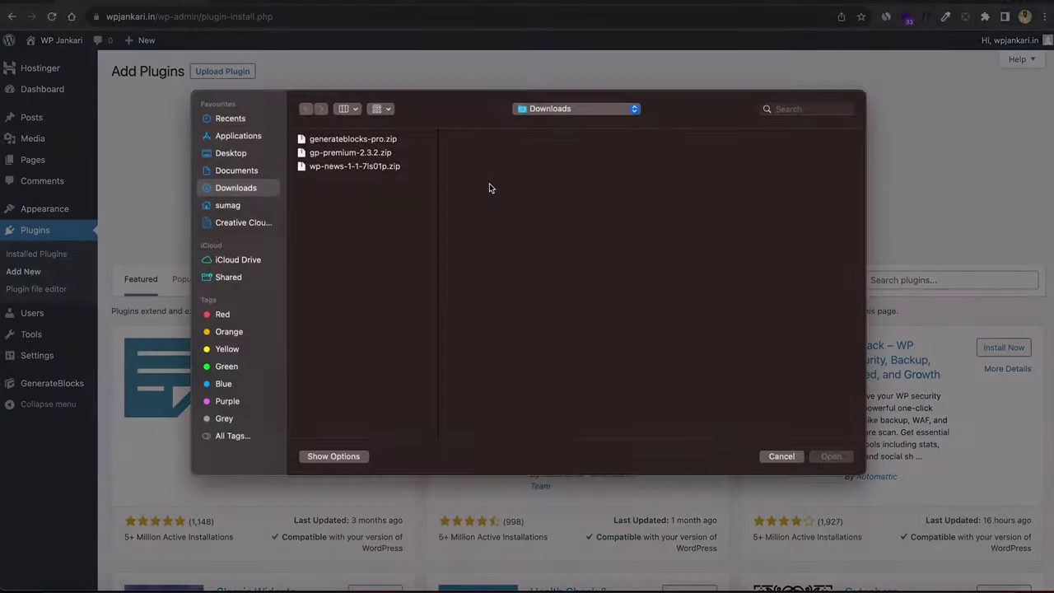
left_click(346, 141)
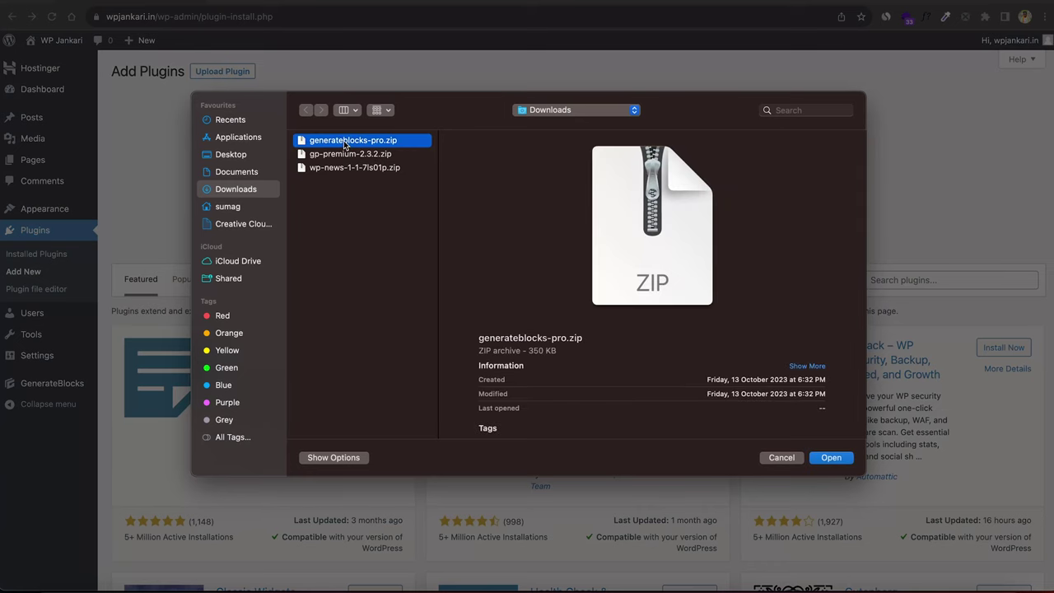
left_click(827, 459)
left_click(684, 189)
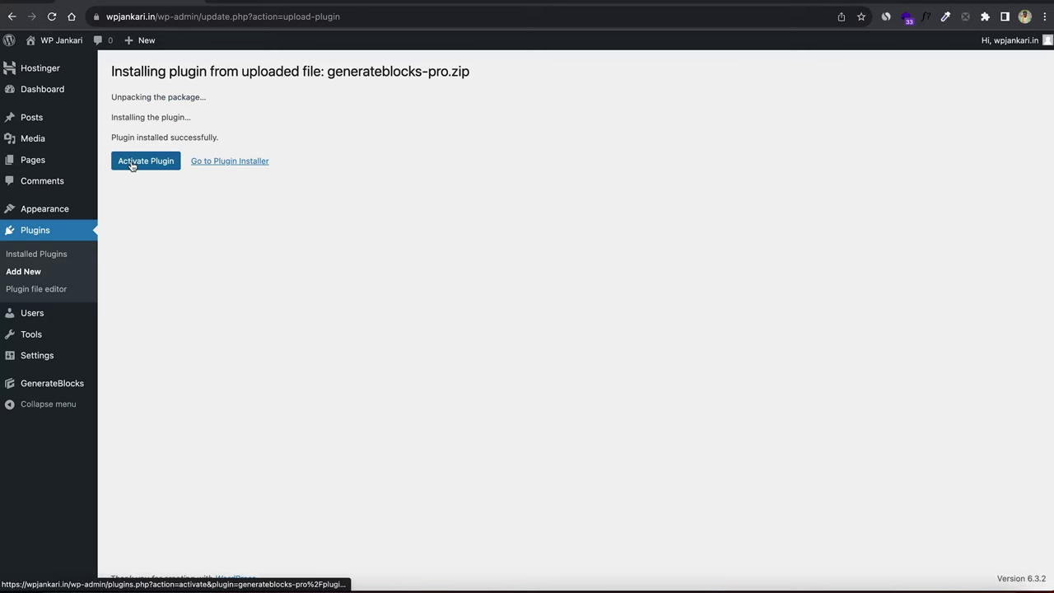
left_click(131, 164)
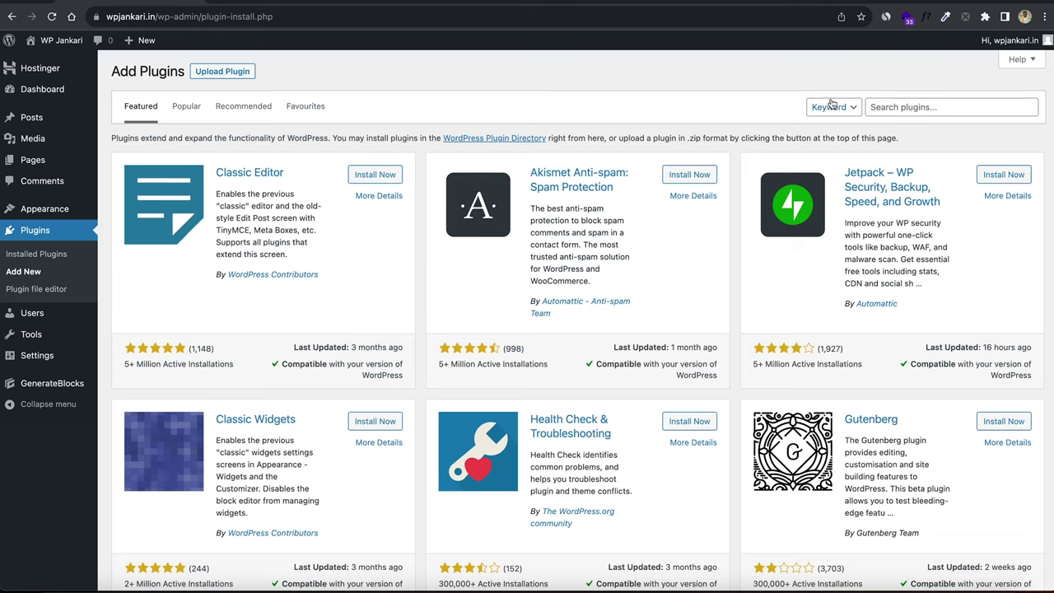
Search the plugin directory for "web", then install and activate the Web Stories plugin
left_click(873, 107)
type("we")
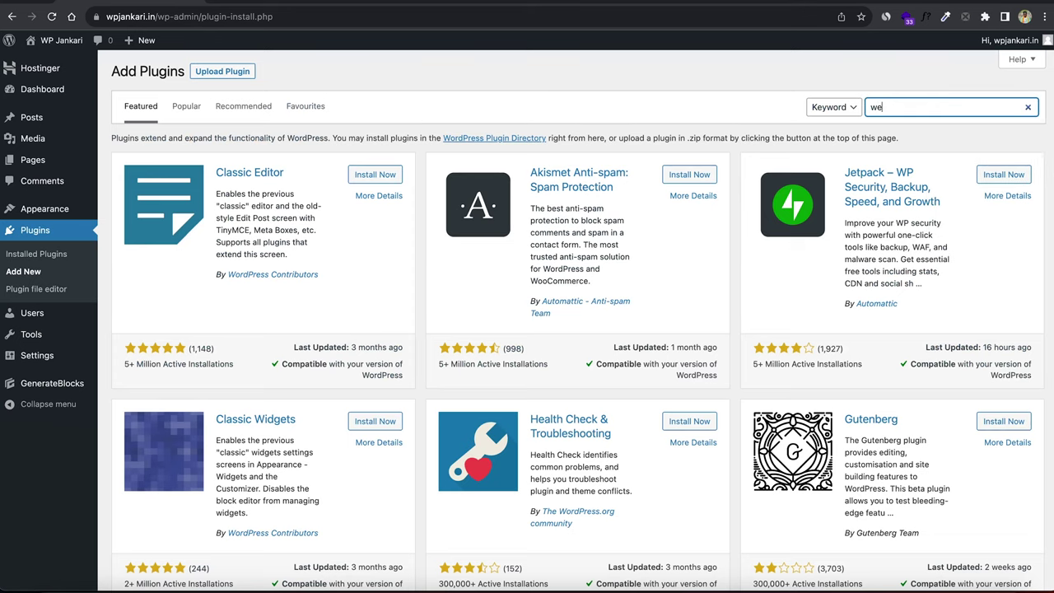
type("b")
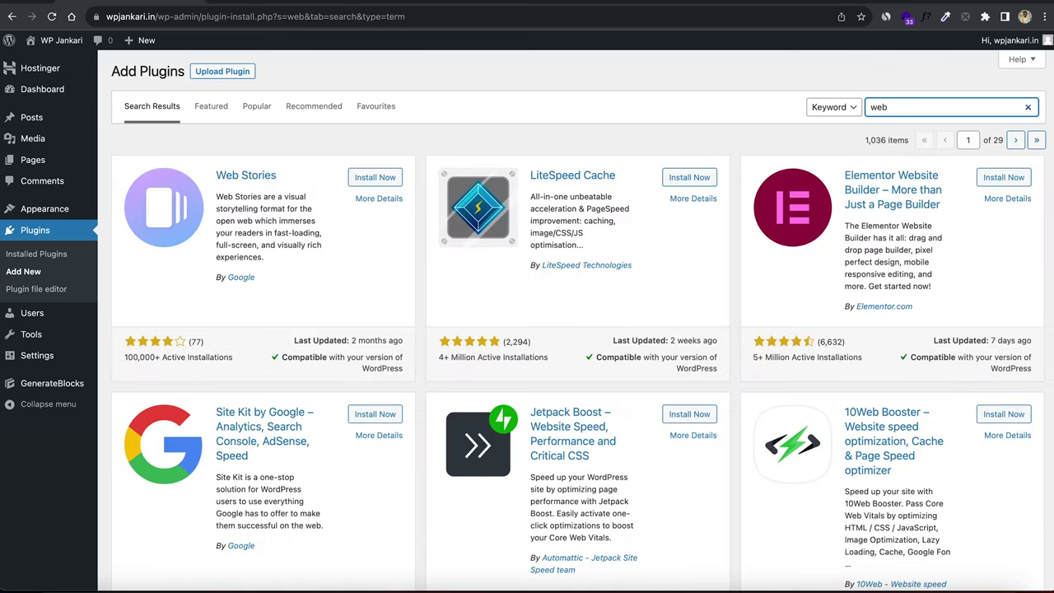
left_click(377, 177)
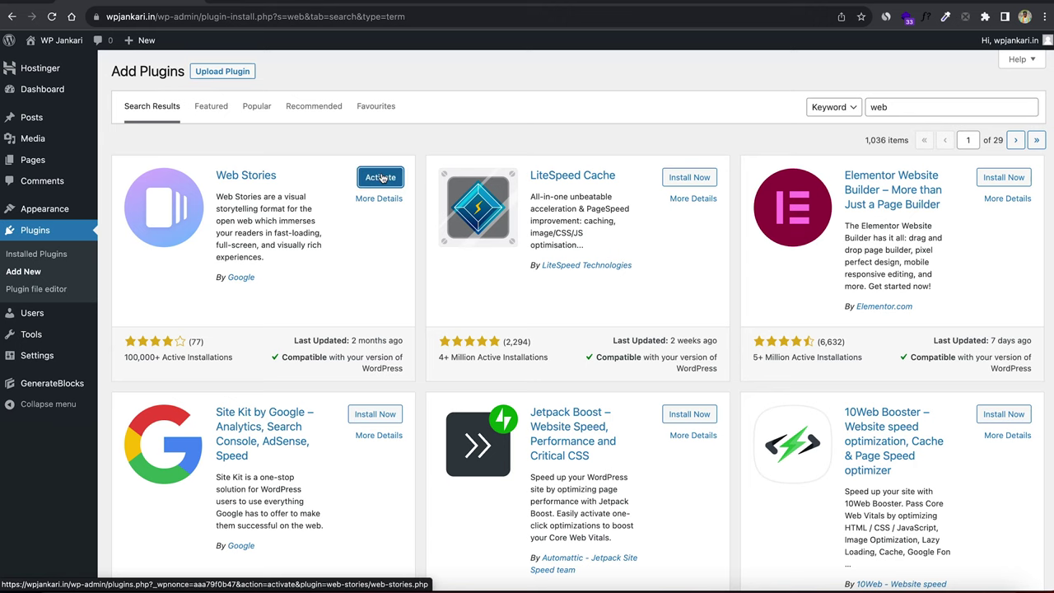
left_click(380, 177)
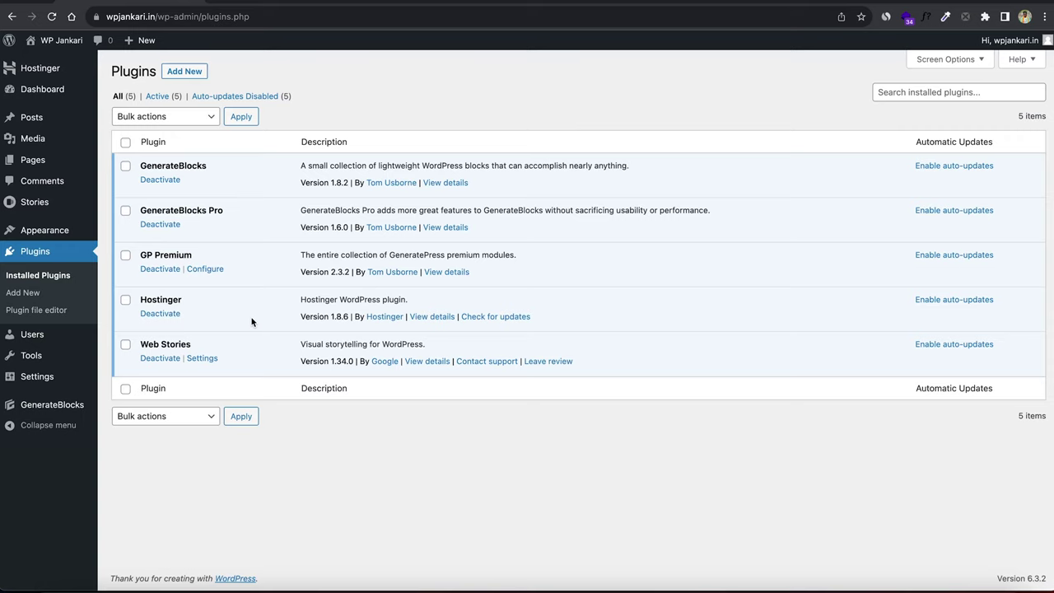
Open the GeneratePress theme options and view the GeneratePress Premium Lifetime License product page
mouse_move(44, 228)
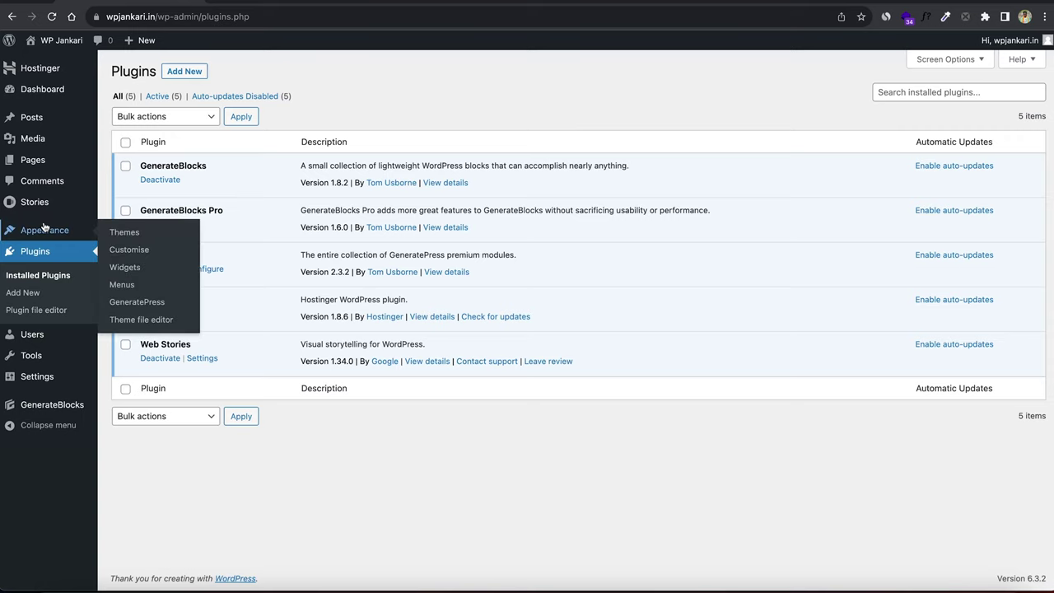
left_click(130, 302)
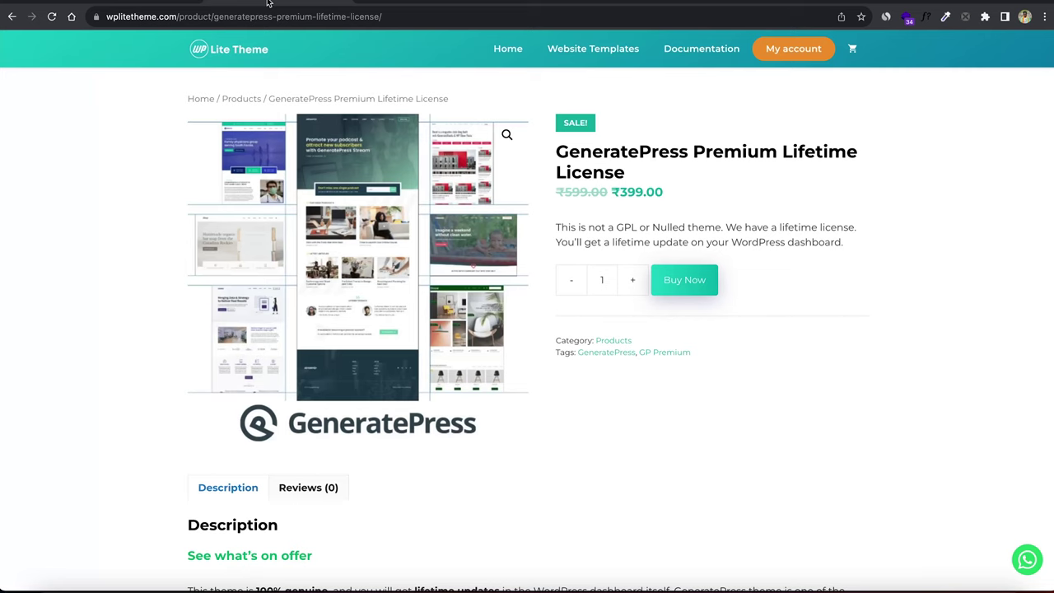
left_click(270, 4)
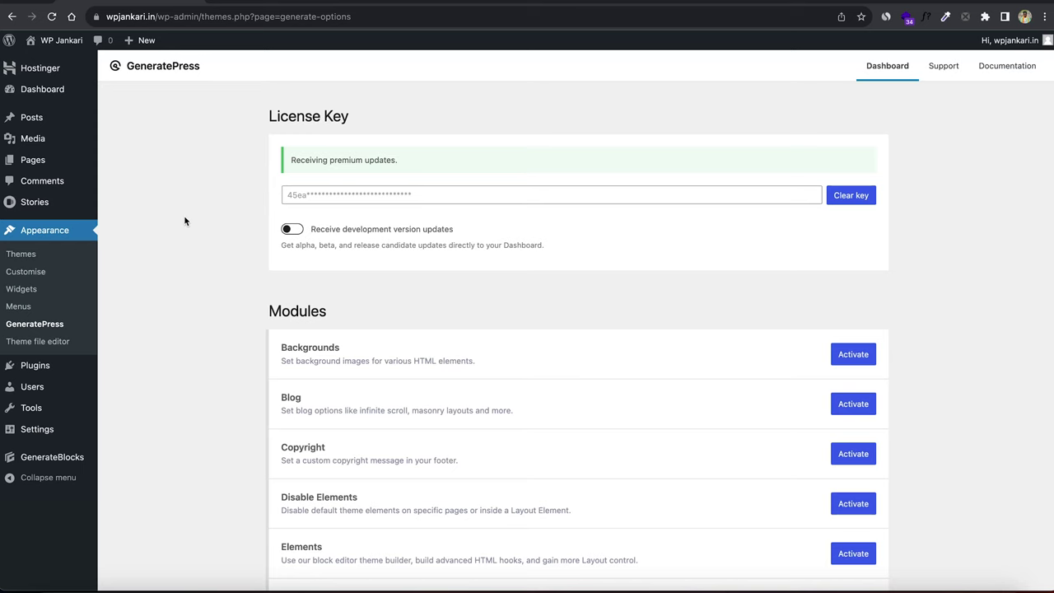
Activate the Blog, Elements, Menu Plus and Spacing modules of GeneratePress
scroll(192, 337, "down", 3)
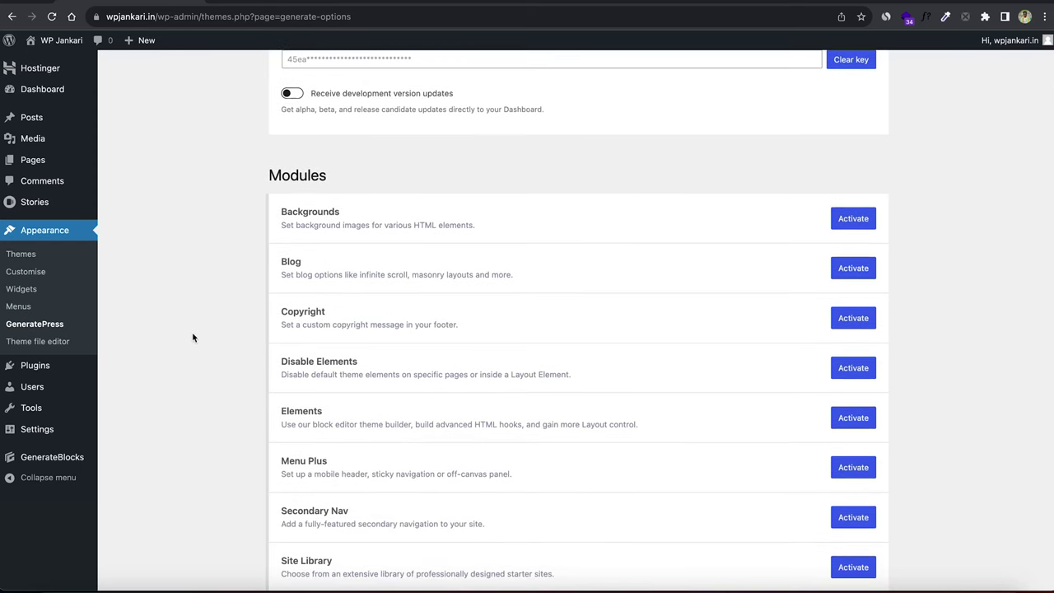
left_click(845, 274)
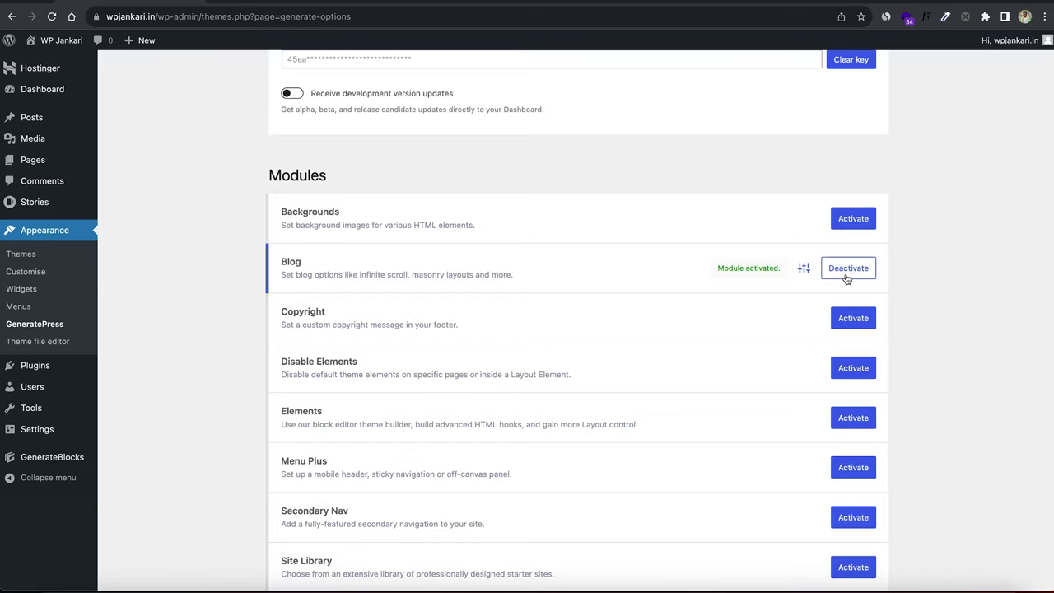
left_click(848, 418)
scroll(613, 412, "down", 3)
scroll(614, 414, "down", 3)
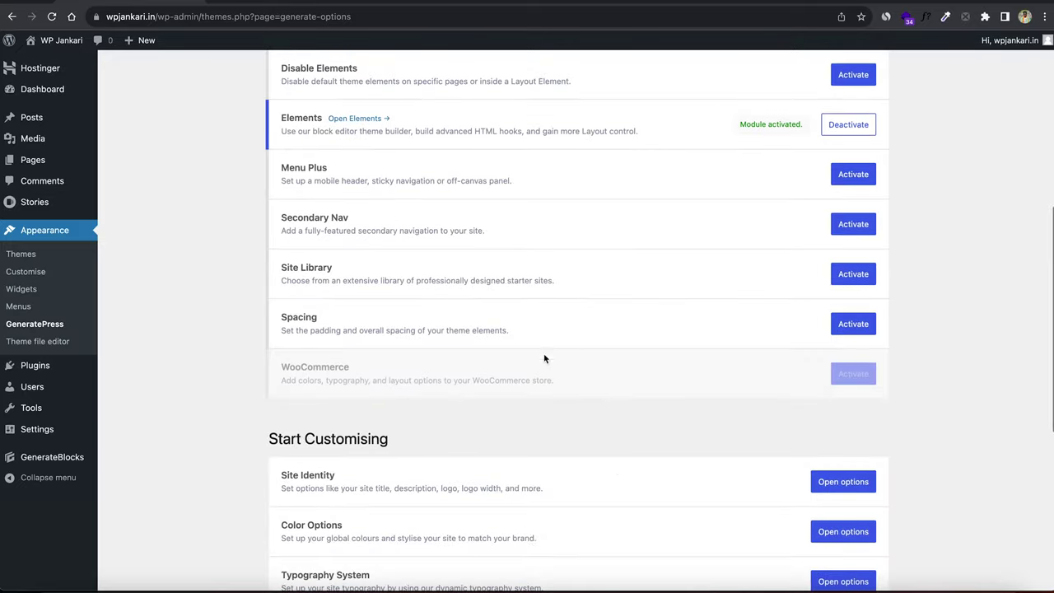
left_click(839, 181)
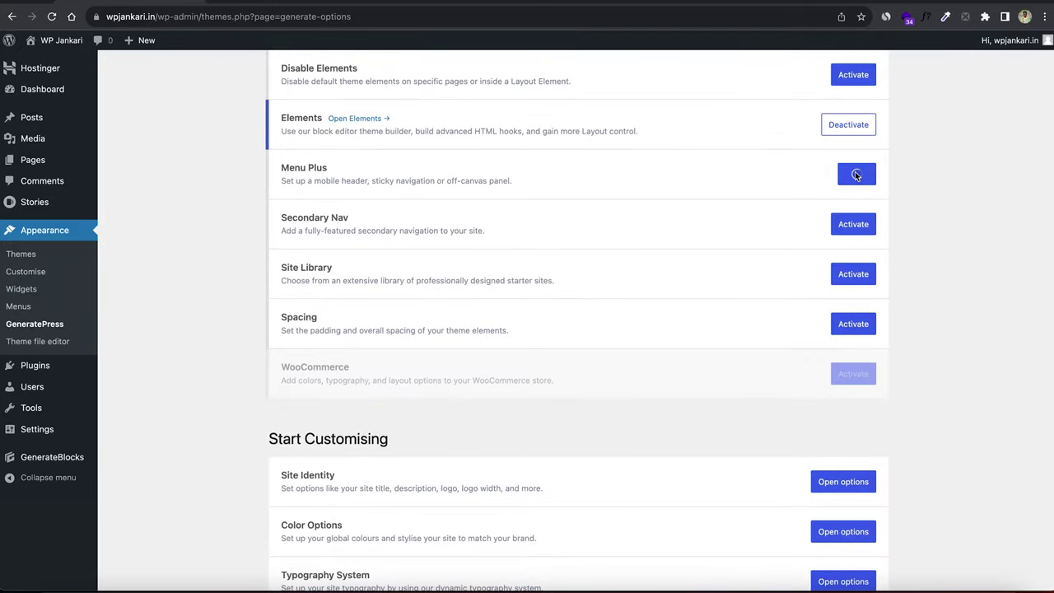
left_click(850, 325)
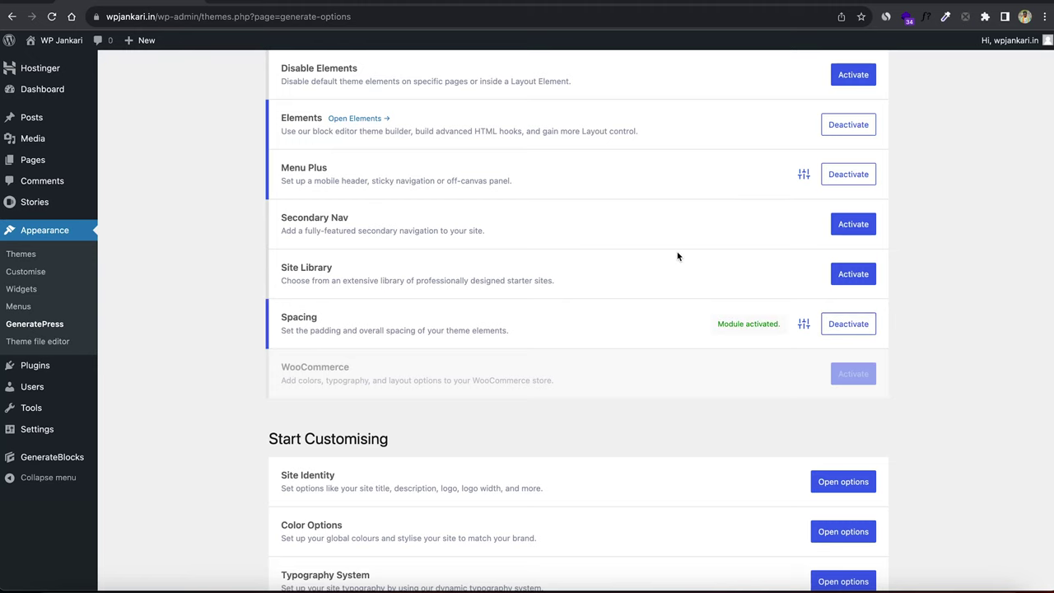
scroll(676, 255, "up", 3)
scroll(677, 256, "up", 2)
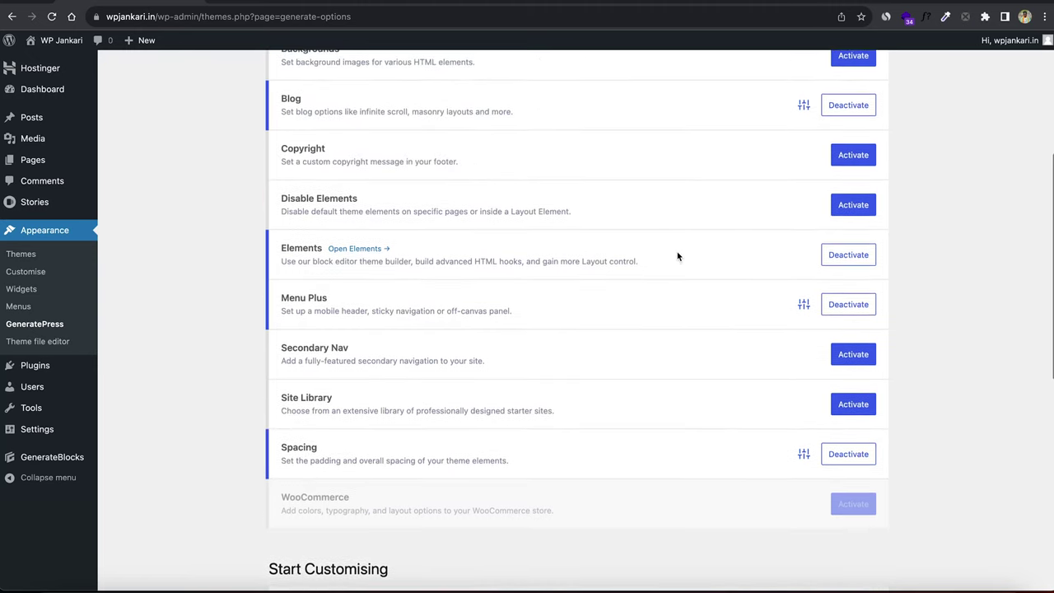
scroll(677, 256, "down", 10)
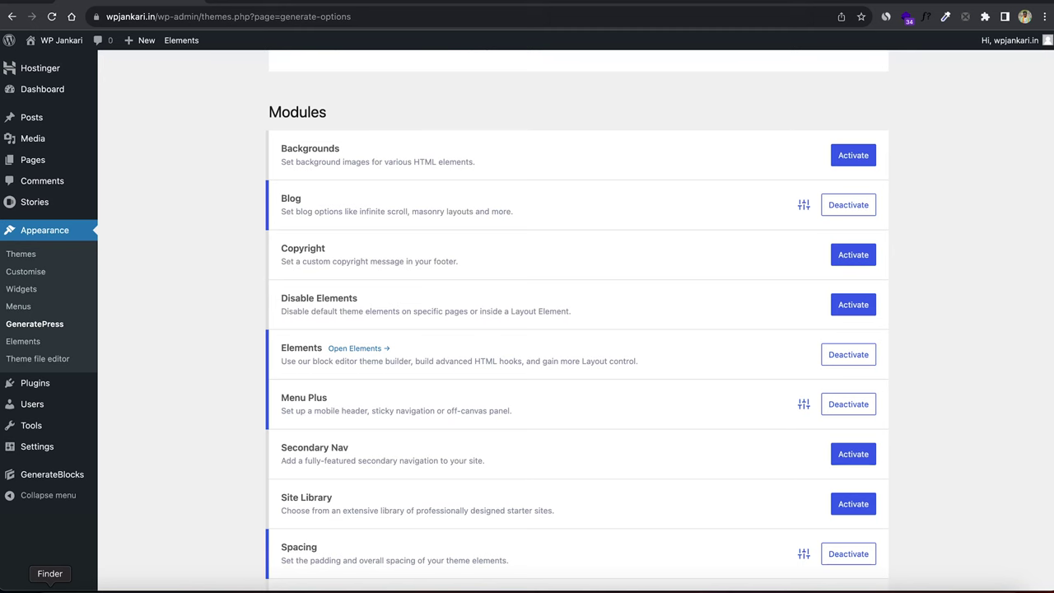
Switch to Finder, extract wp-news-1-1-7ls01p.zip in Downloads and look through the template files in the extracted folder
left_click(66, 583)
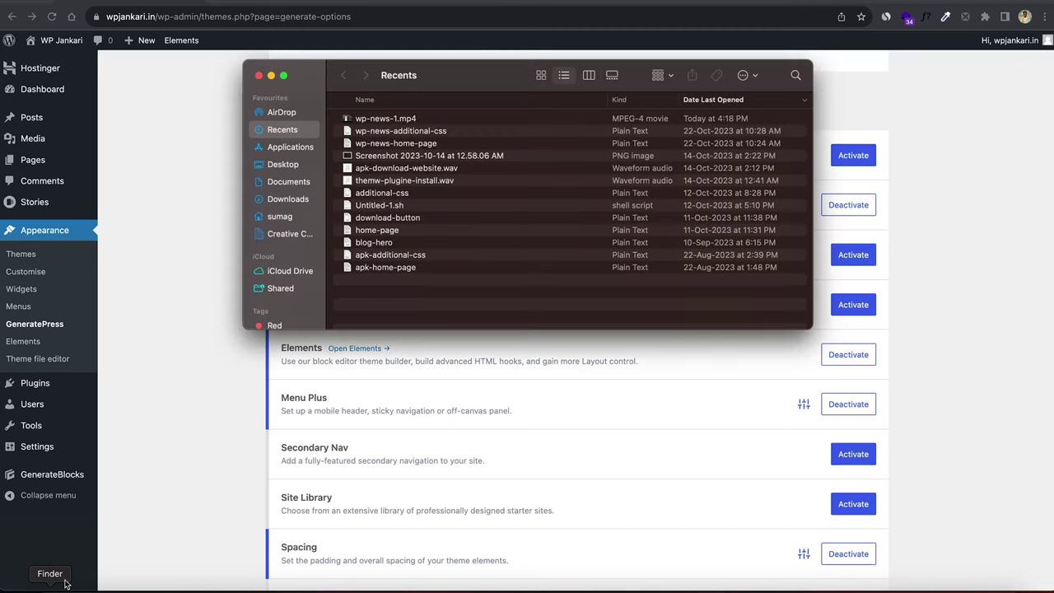
left_click(292, 200)
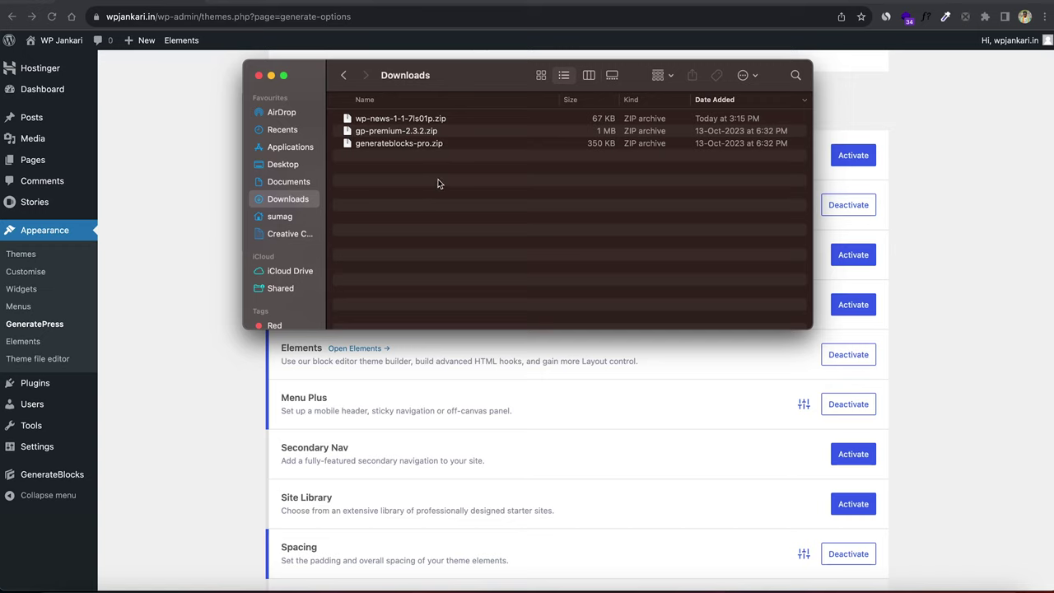
left_click(401, 123)
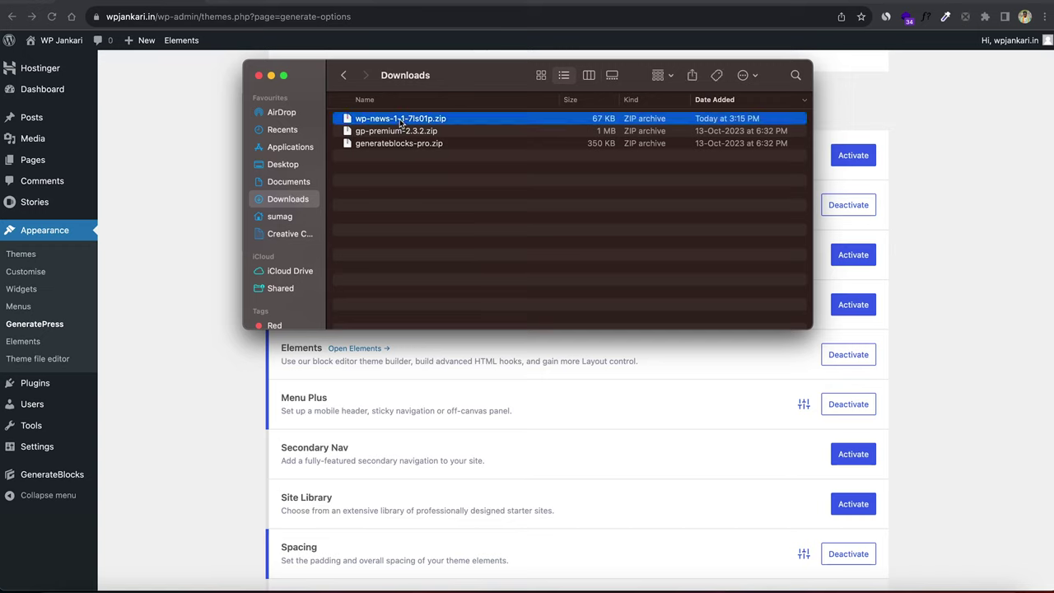
double_click(401, 123)
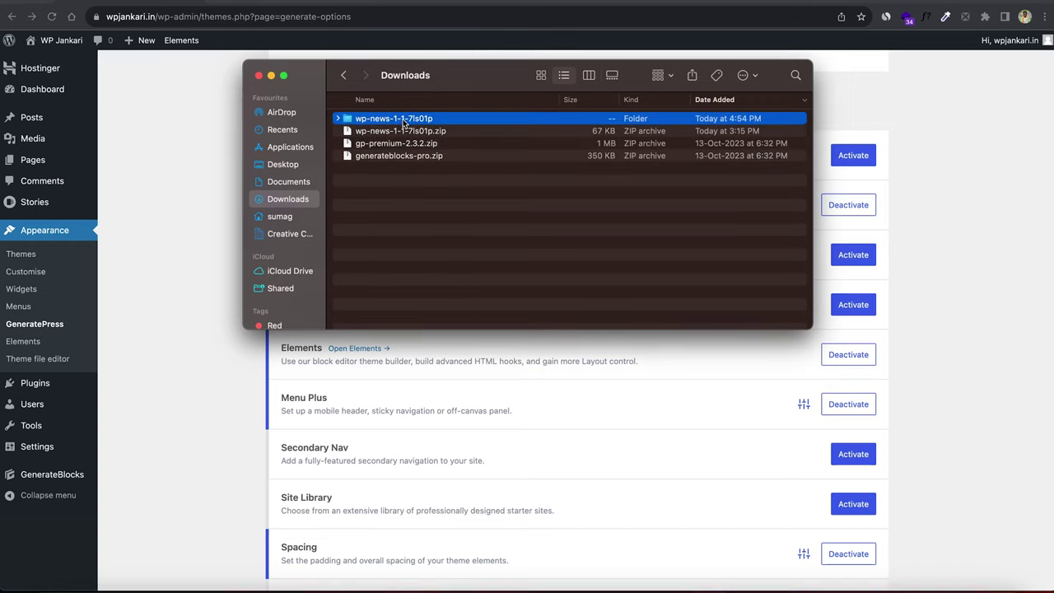
double_click(404, 121)
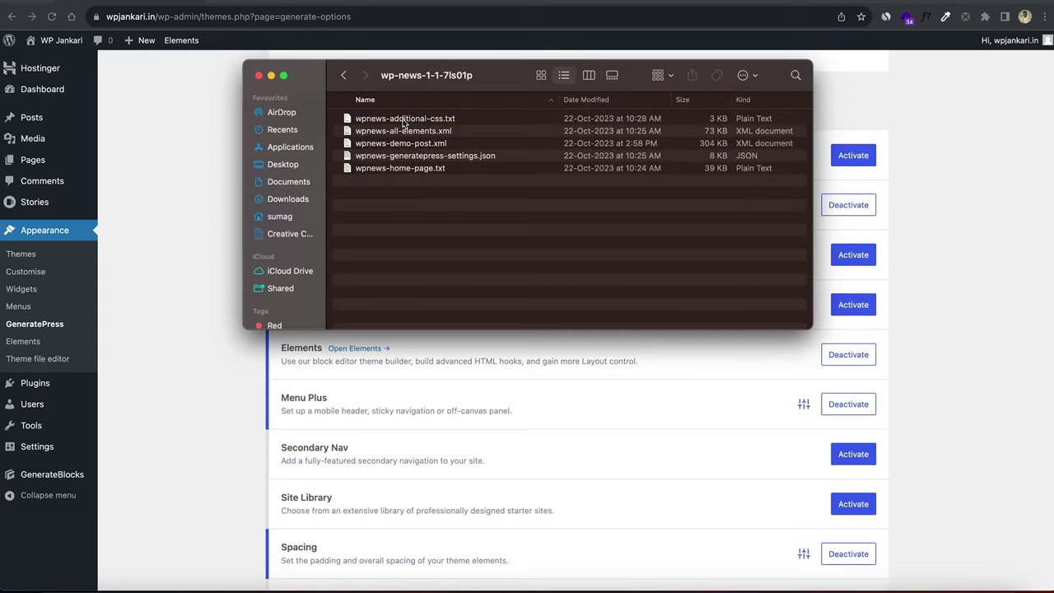
left_click(259, 76)
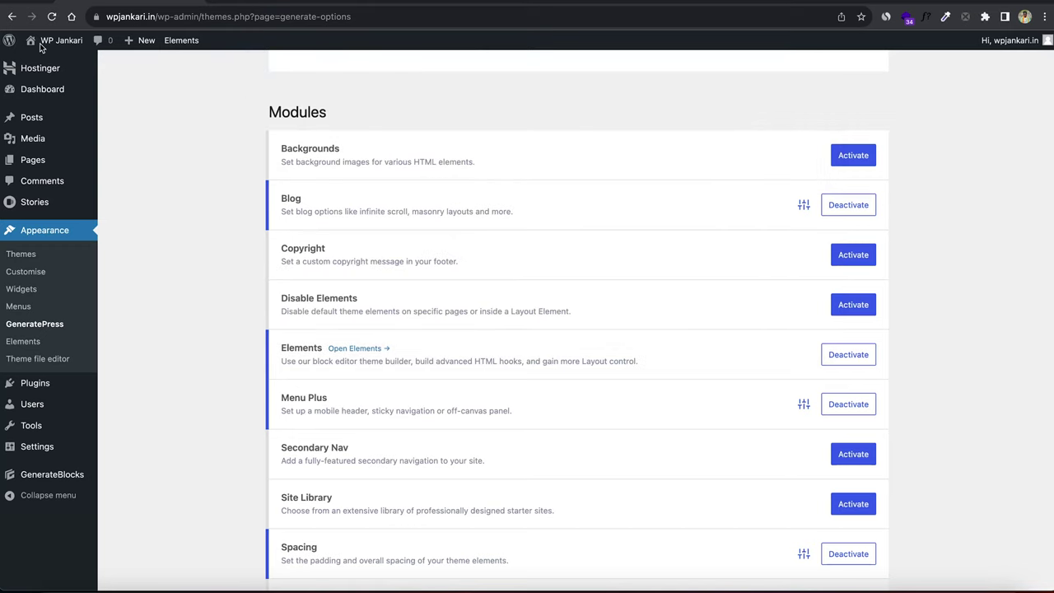
Check the site's current front page and permanently delete the default "Hello world!" post, including from the bin
left_click(223, 4)
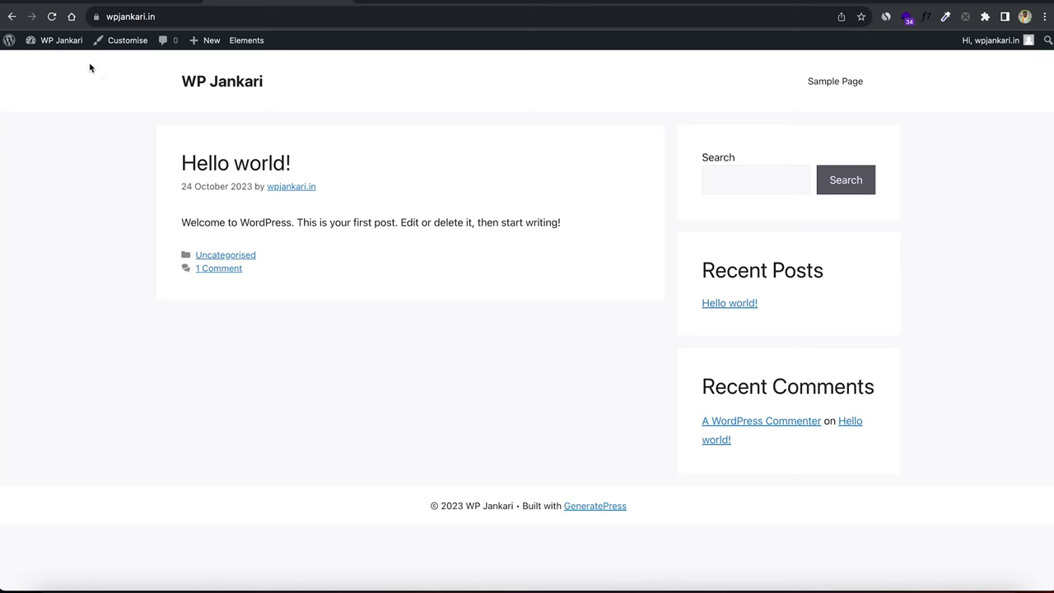
left_click(107, 5)
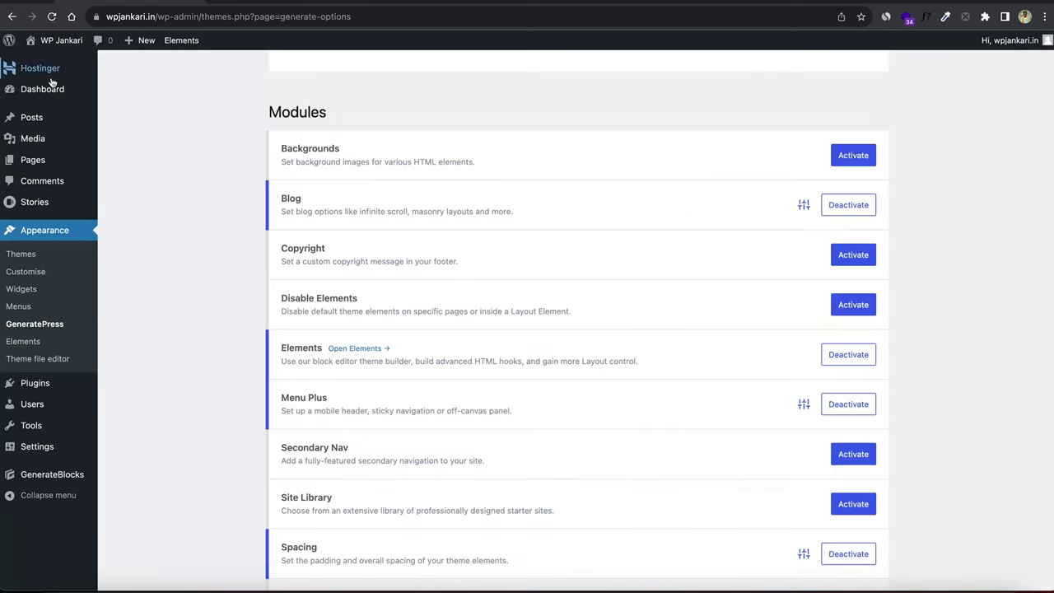
left_click(123, 124)
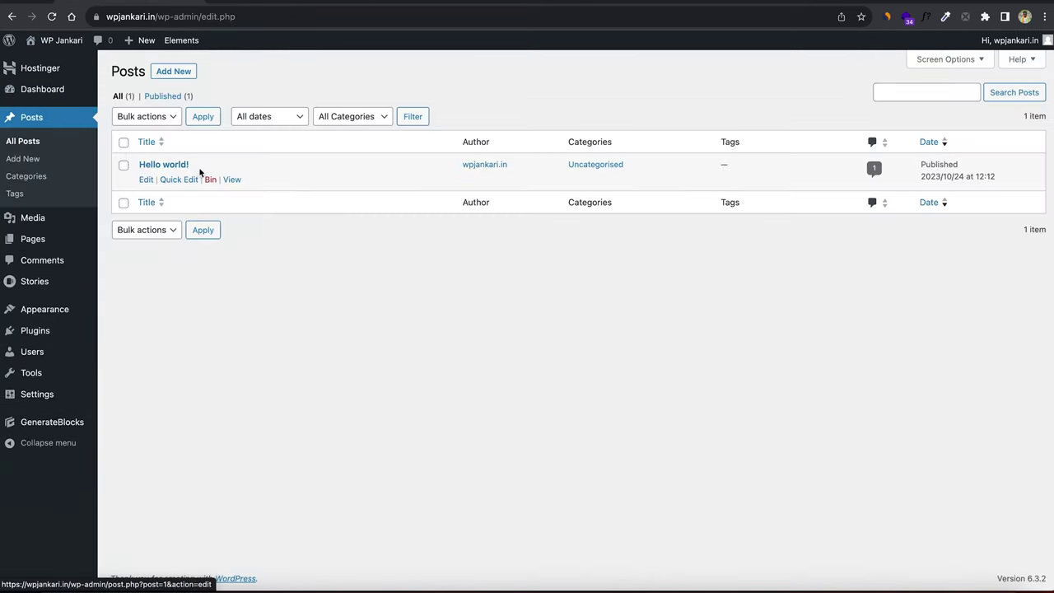
left_click(210, 179)
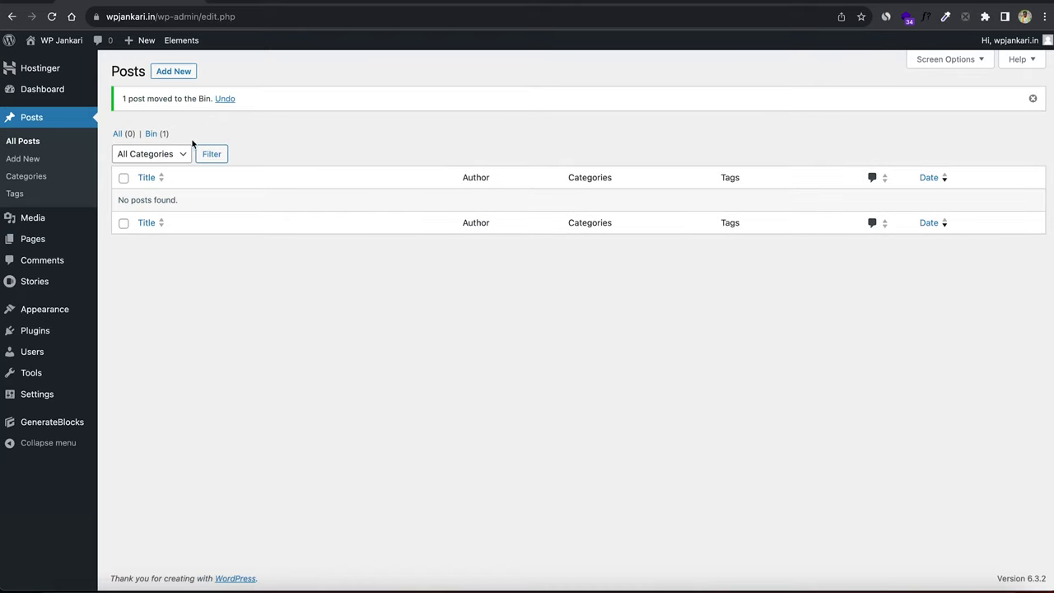
left_click(156, 133)
left_click(205, 180)
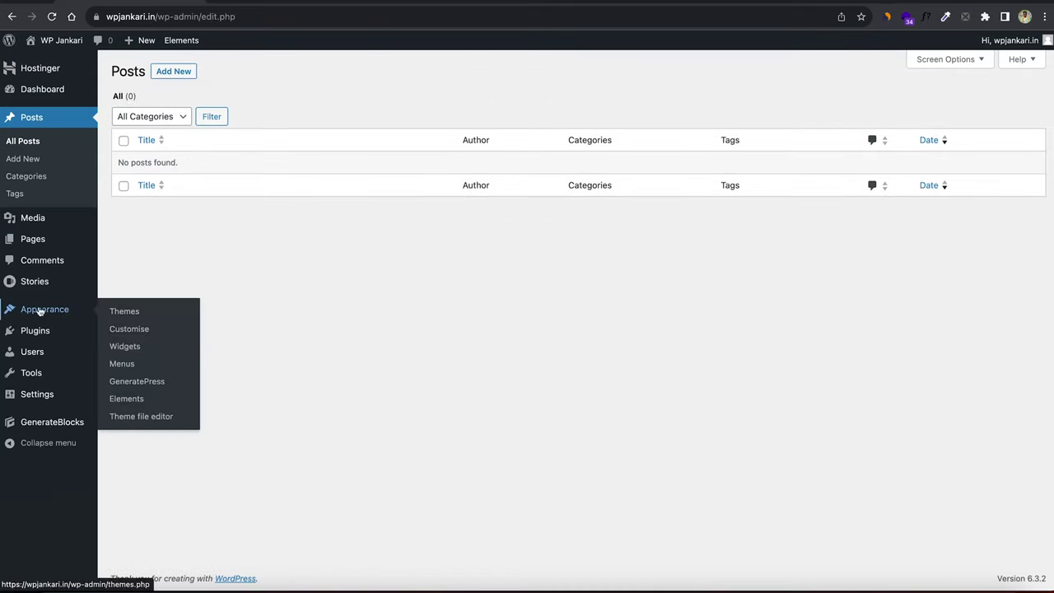
Install the WordPress importer from the import tools and run it
mouse_move(34, 375)
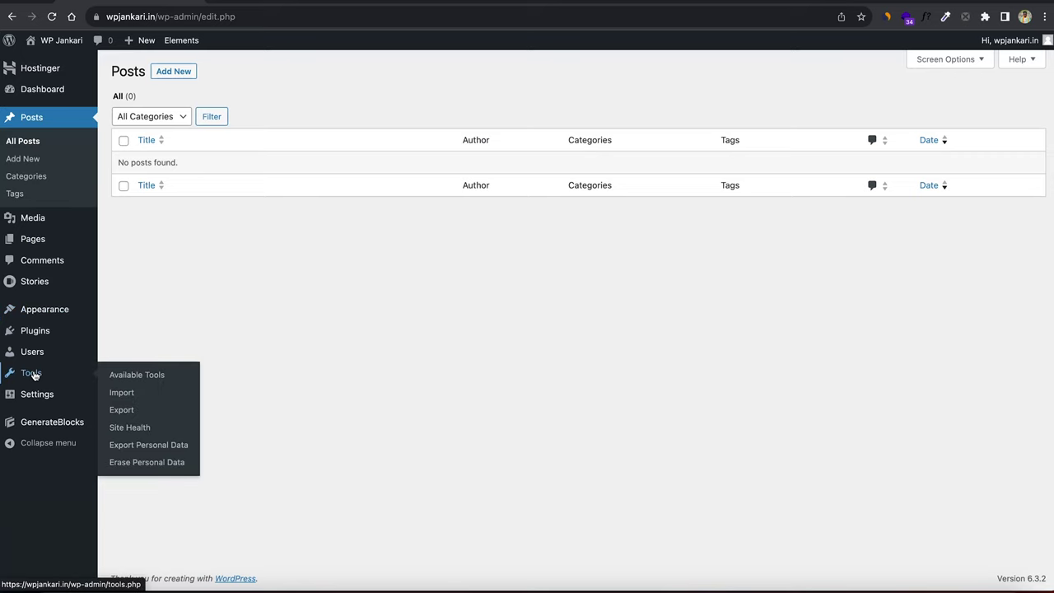
left_click(125, 396)
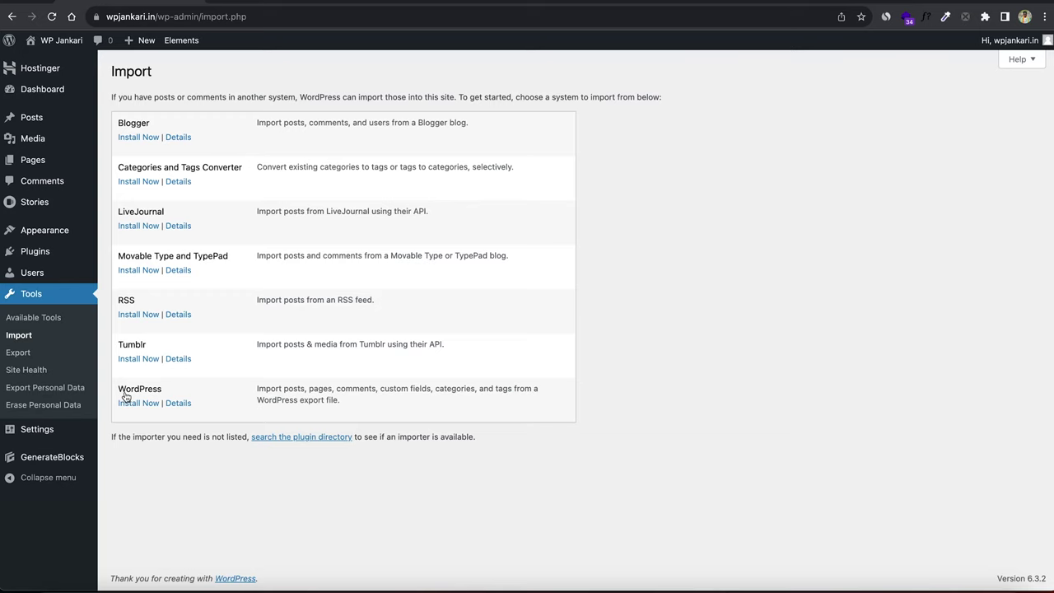
left_click(126, 403)
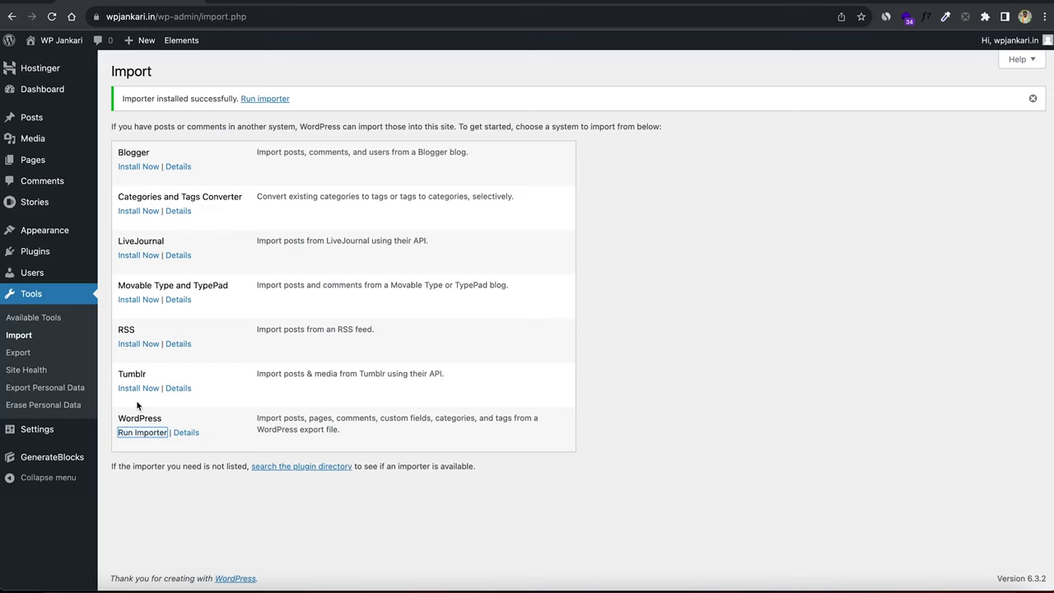
left_click(131, 433)
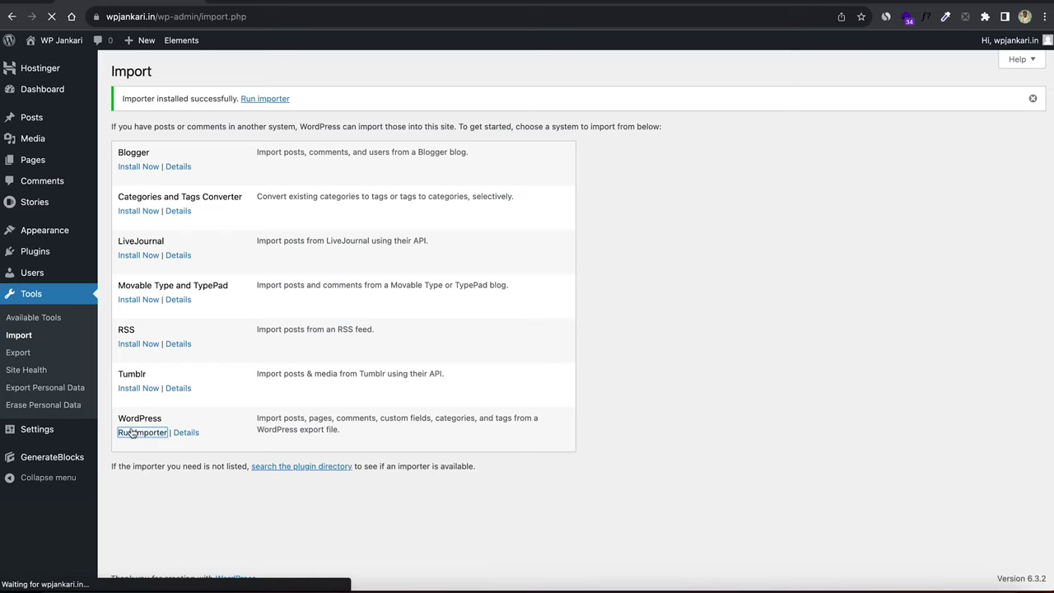
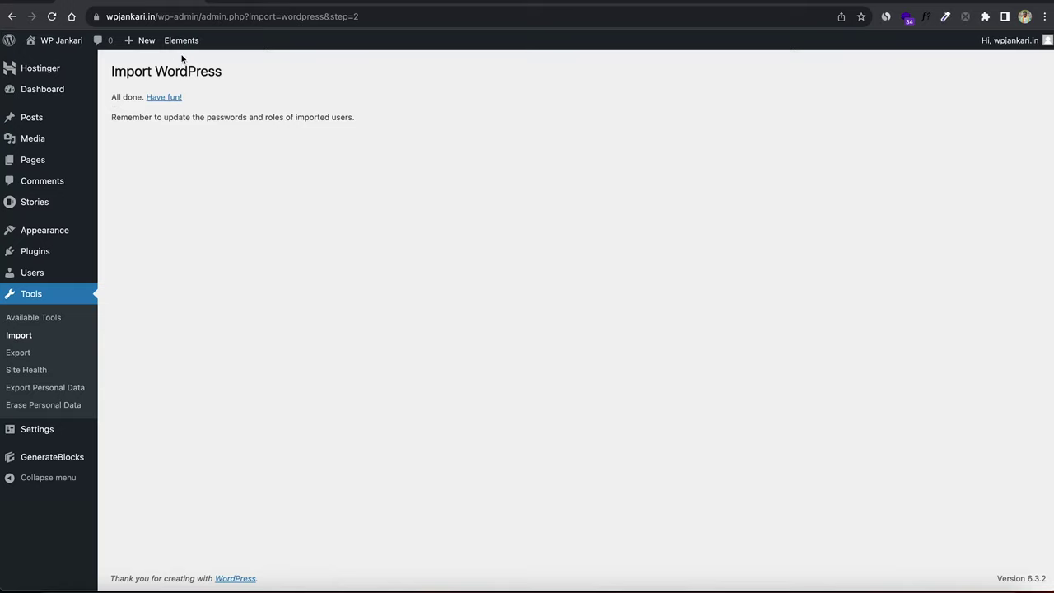
Reload the site's front page and review the imported demo news posts
left_click(72, 17)
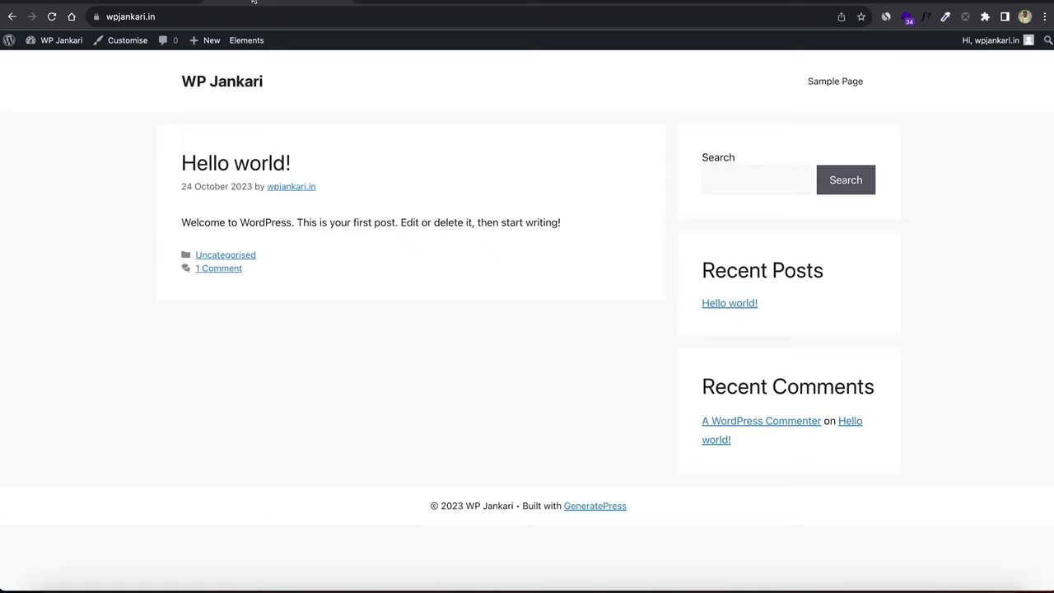
left_click(51, 16)
scroll(370, 280, "down", 15)
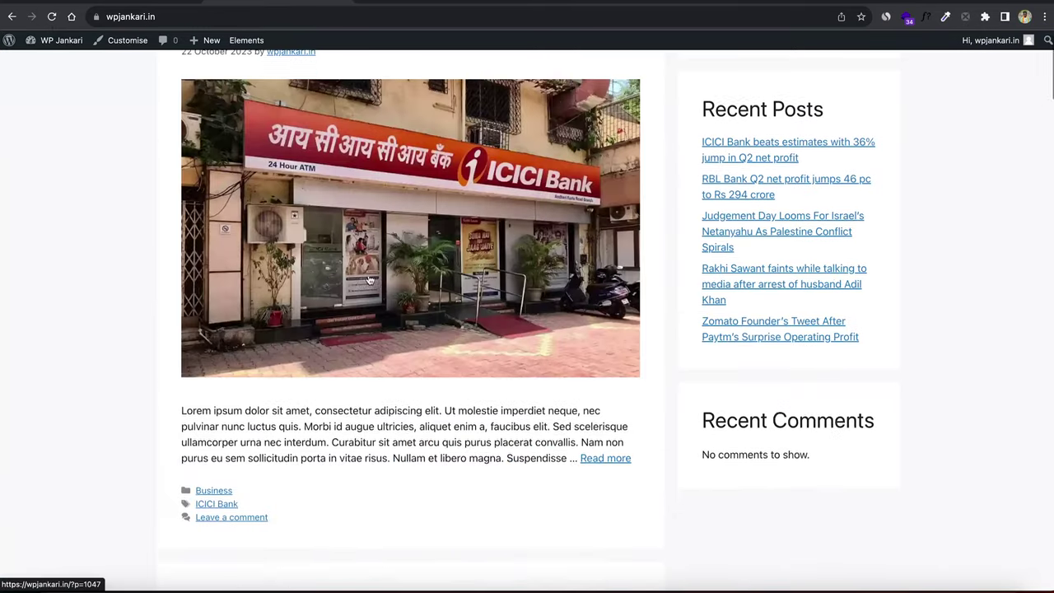
scroll(368, 280, "down", 1)
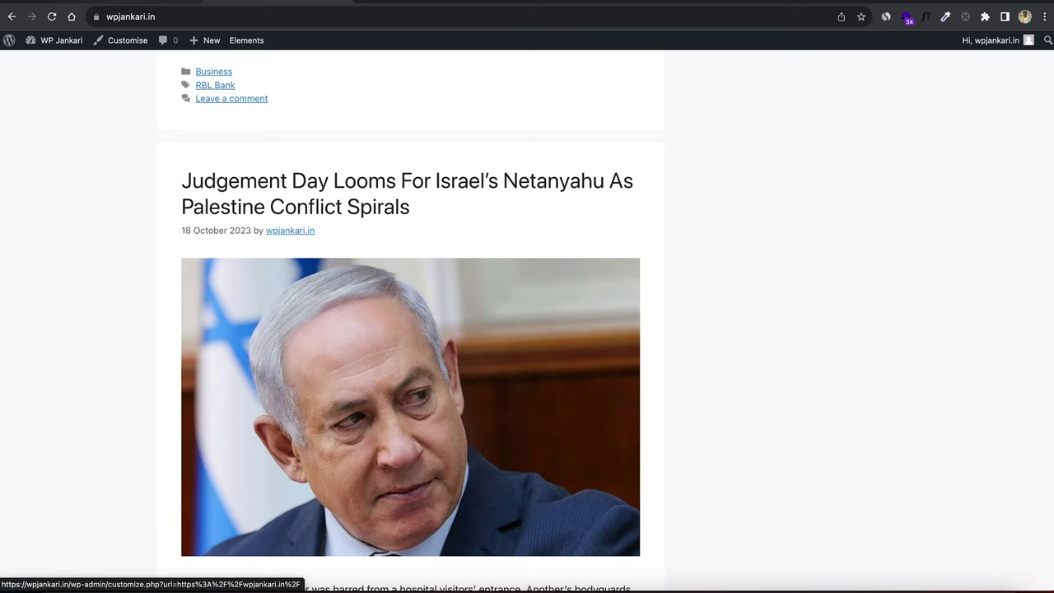
Open the site's reading settings, keep search engines discouraged from indexing the site, and save the changes
key("super+Left")
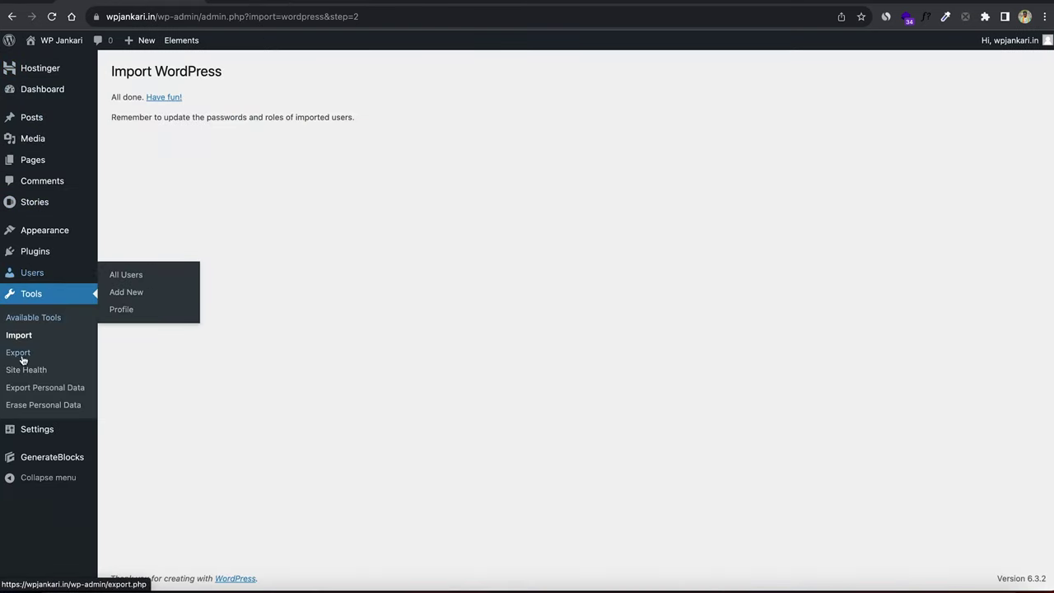
mouse_move(32, 431)
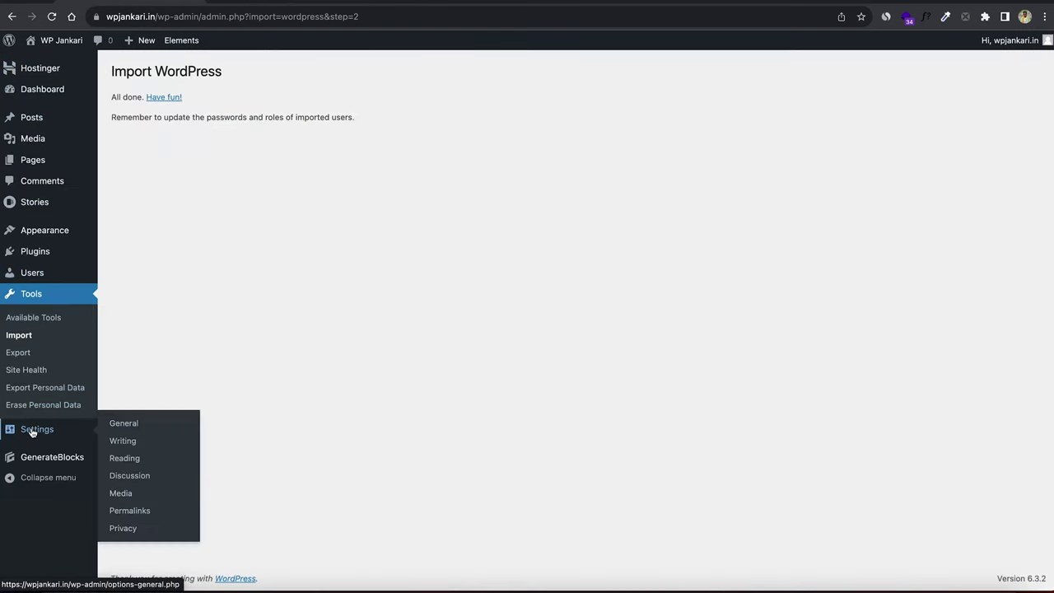
left_click(134, 458)
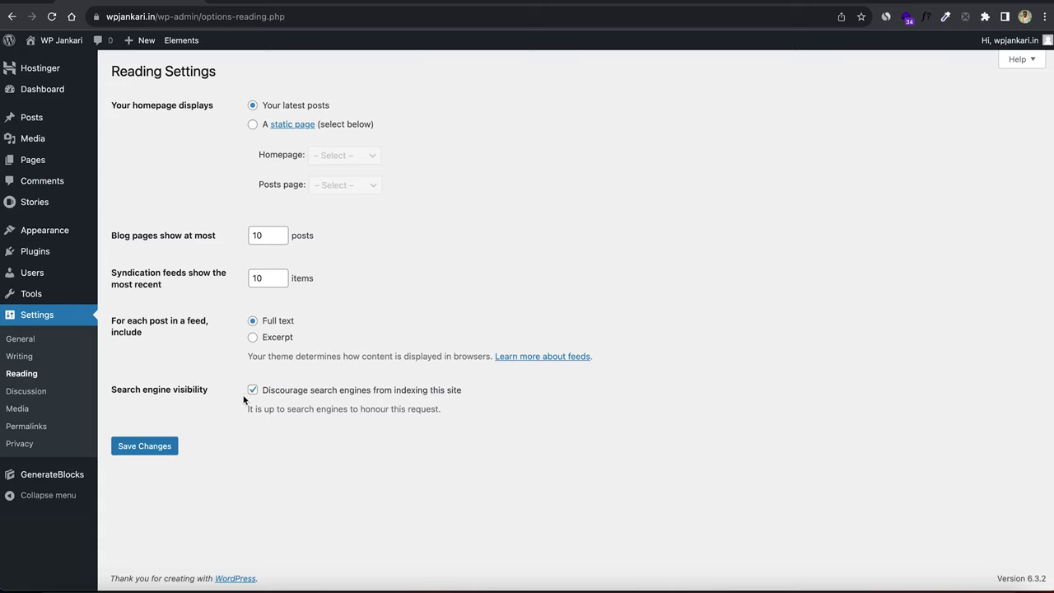
left_click(157, 447)
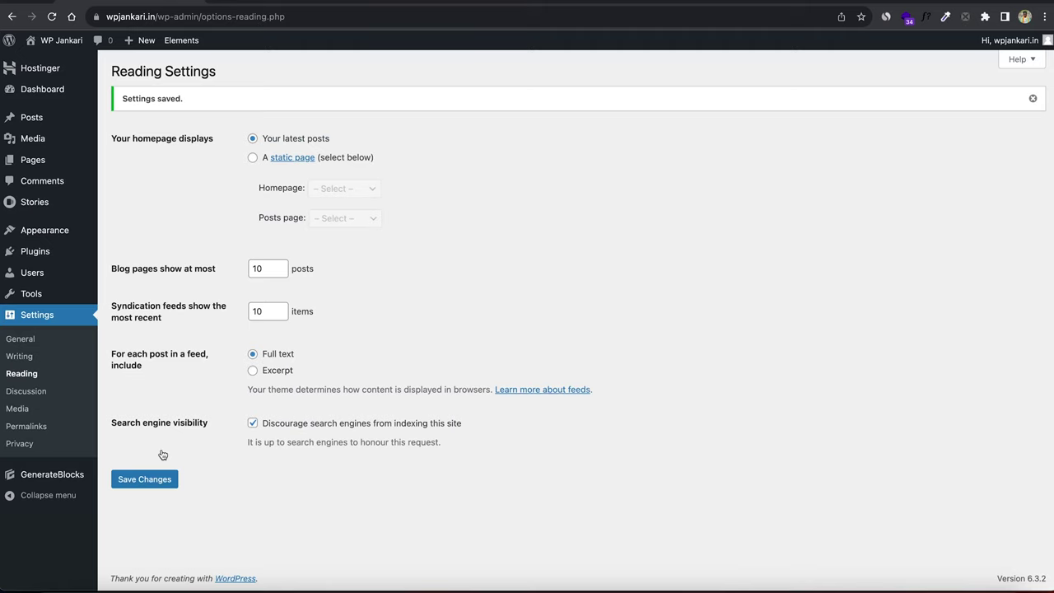
Look over the site's front page, and try changing and saving the search engine visibility option in the reading settings
left_click(254, 3)
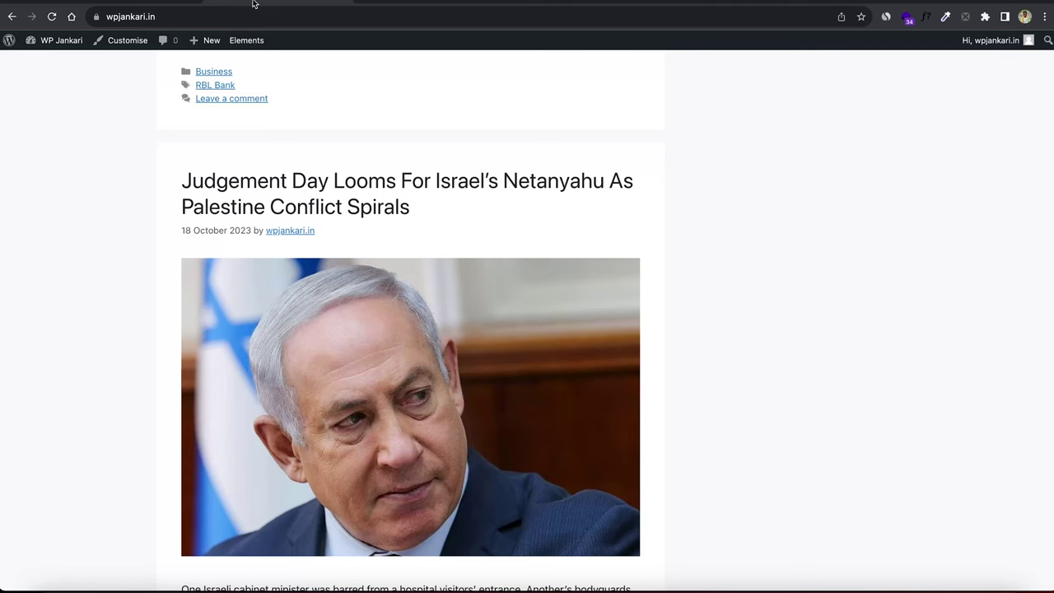
scroll(257, 140, "up", 12)
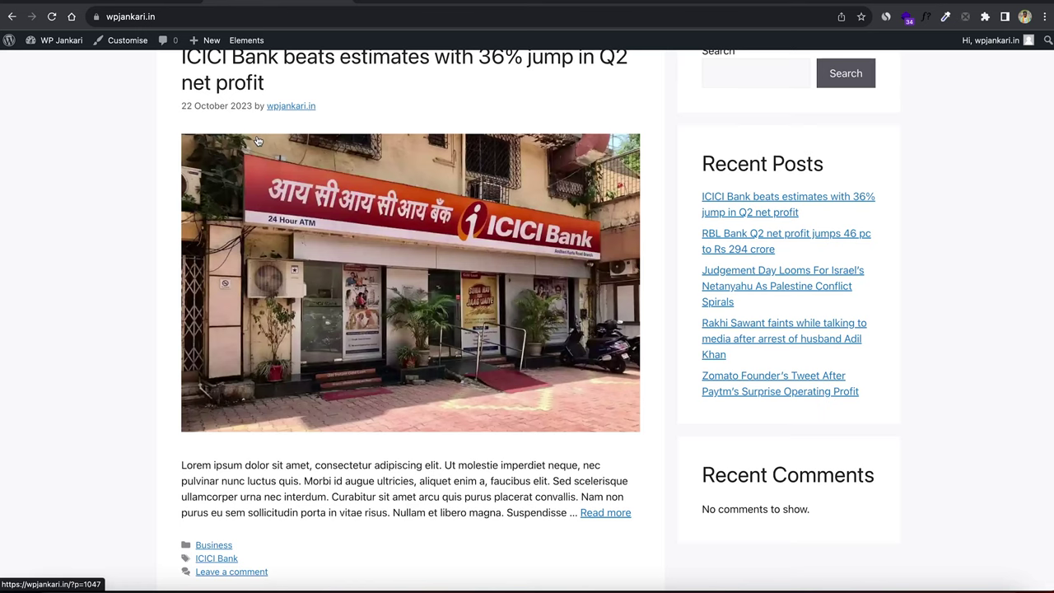
left_click(131, 4)
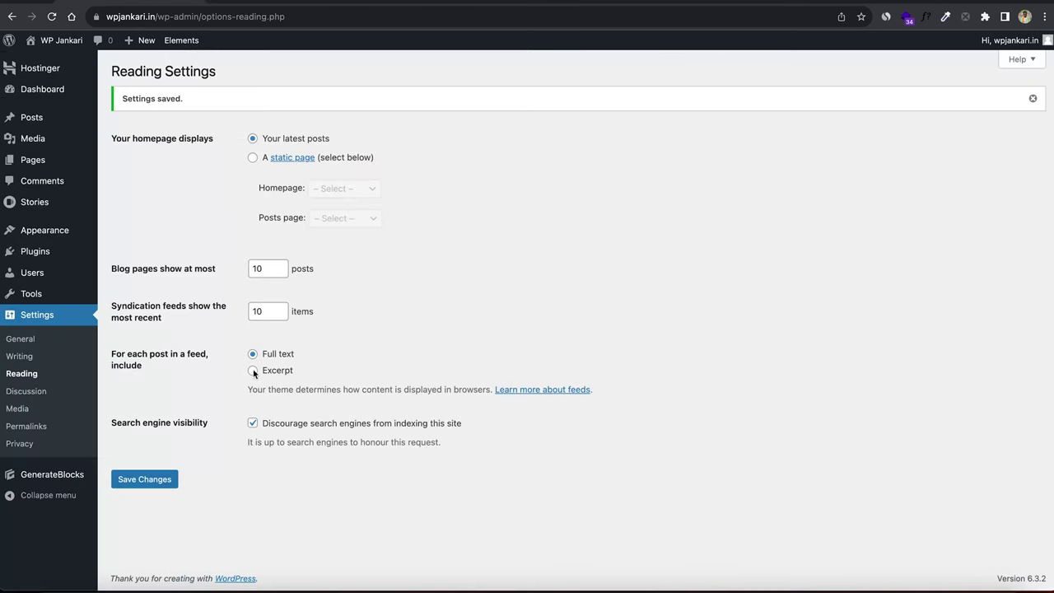
left_click(253, 423)
left_click(169, 480)
Import wpnews-generatepress-settings.json into the GeneratePress theme settings, accept overwriting the existing settings, and reload the site's front page
mouse_move(44, 231)
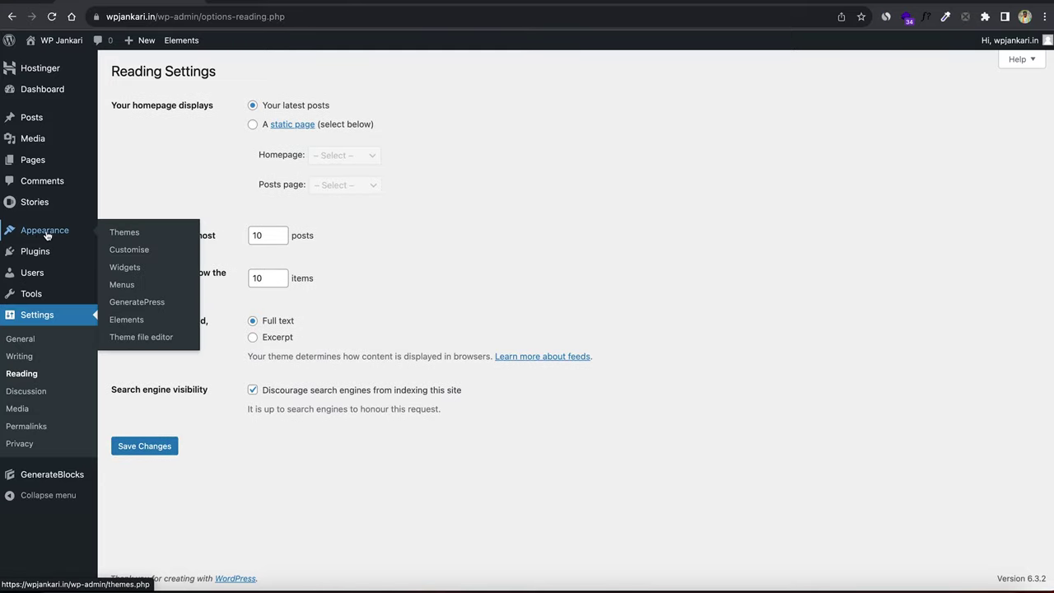
left_click(135, 303)
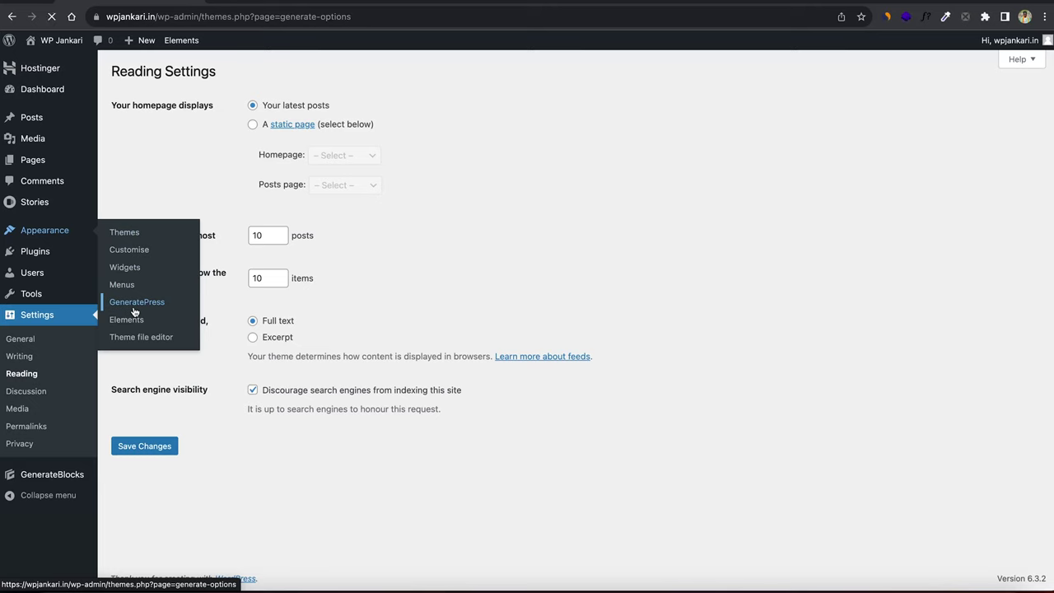
scroll(372, 352, "down", 3)
scroll(371, 349, "down", 10)
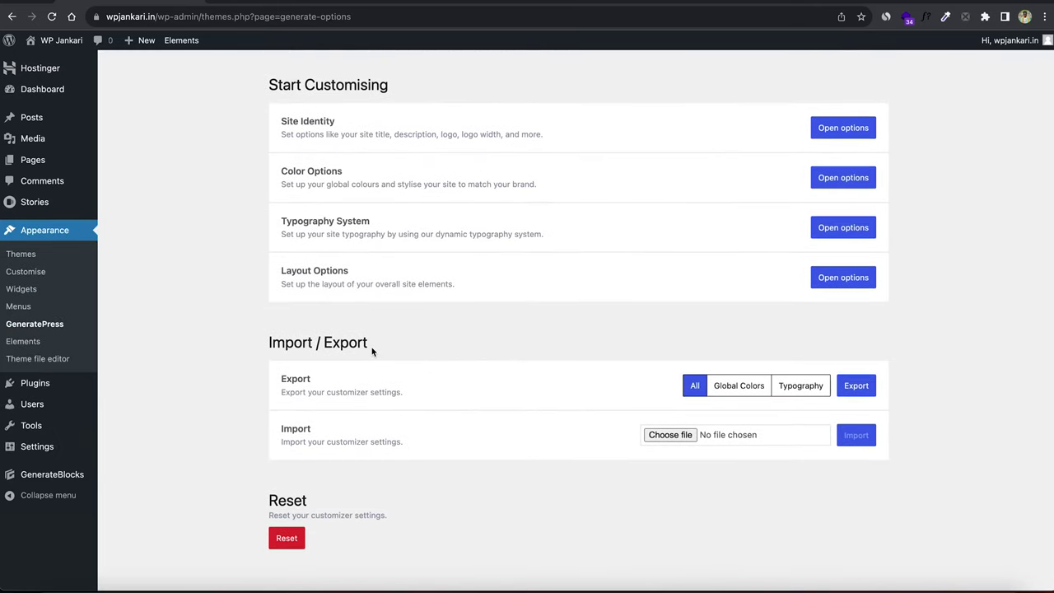
left_click(670, 434)
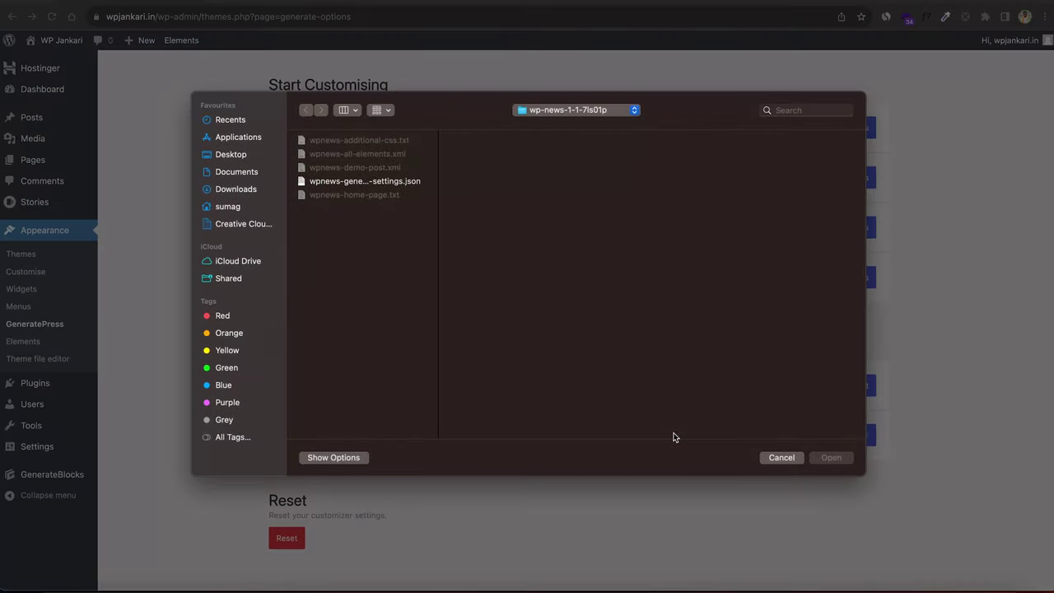
left_click(358, 183)
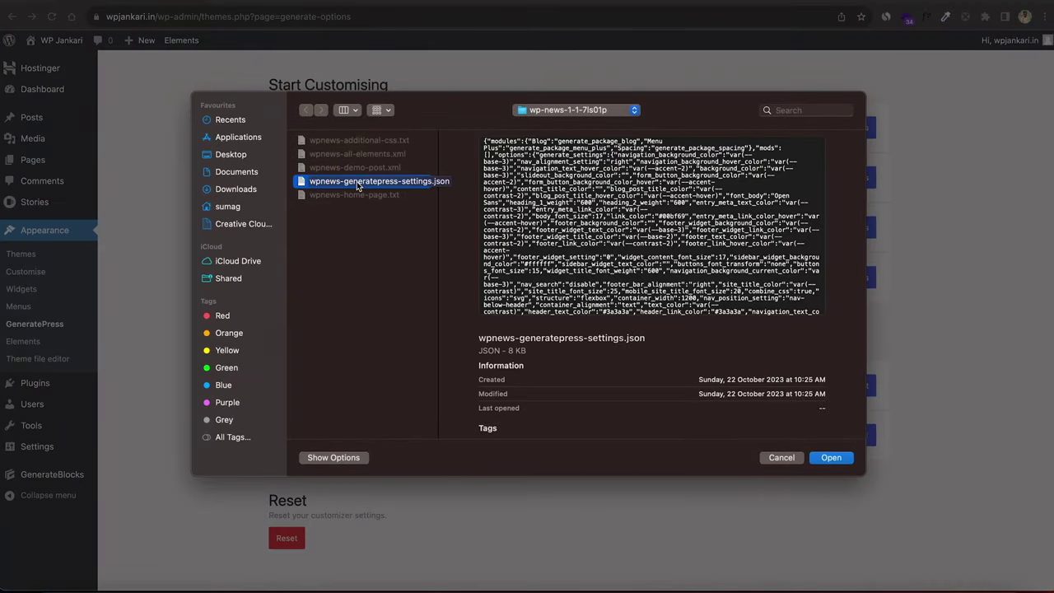
left_click(822, 462)
left_click(853, 436)
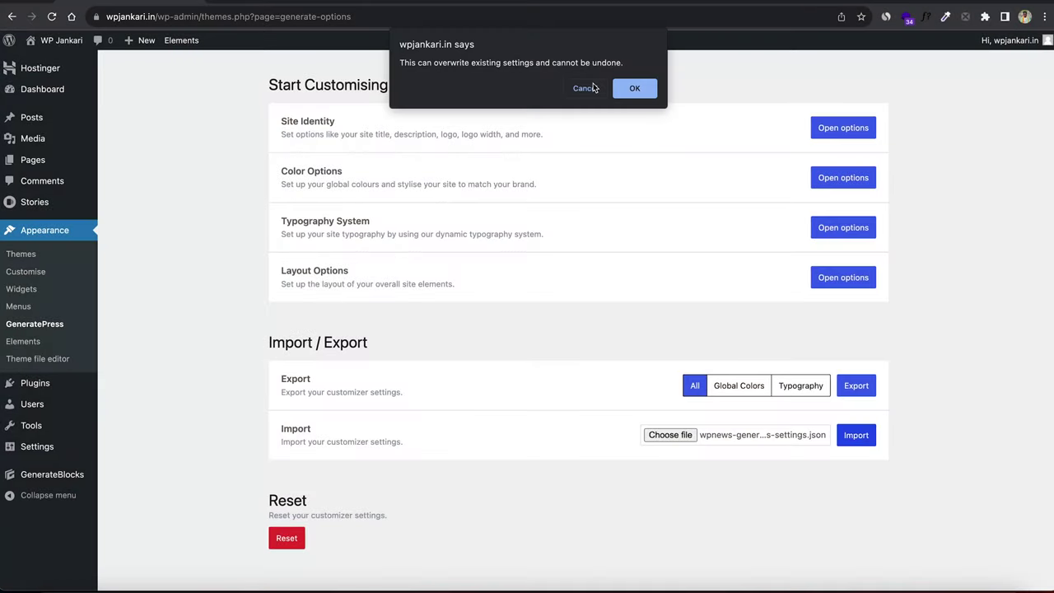
left_click(628, 87)
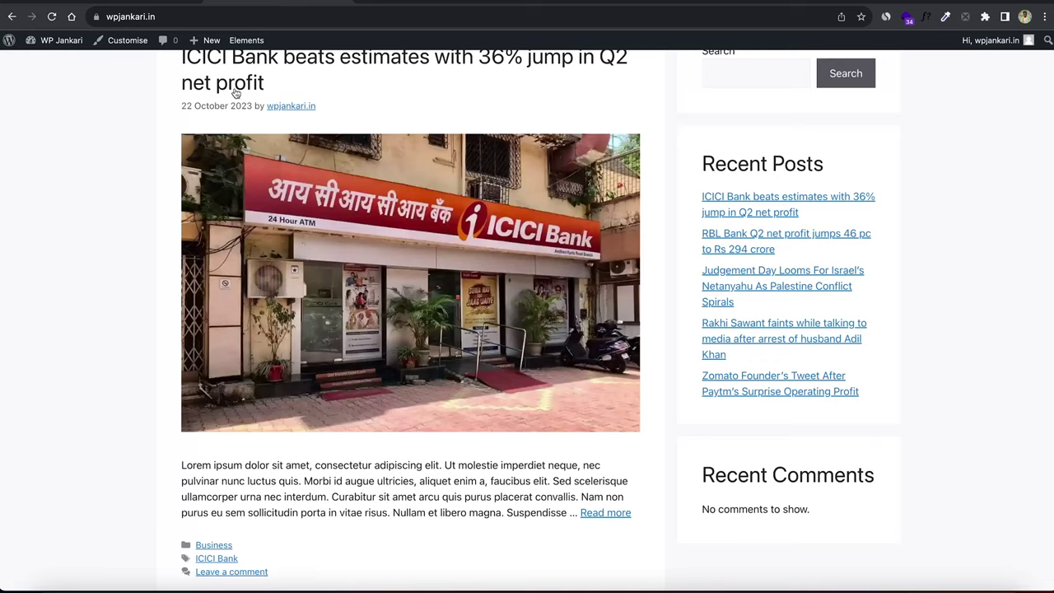
scroll(236, 95, "up", 5)
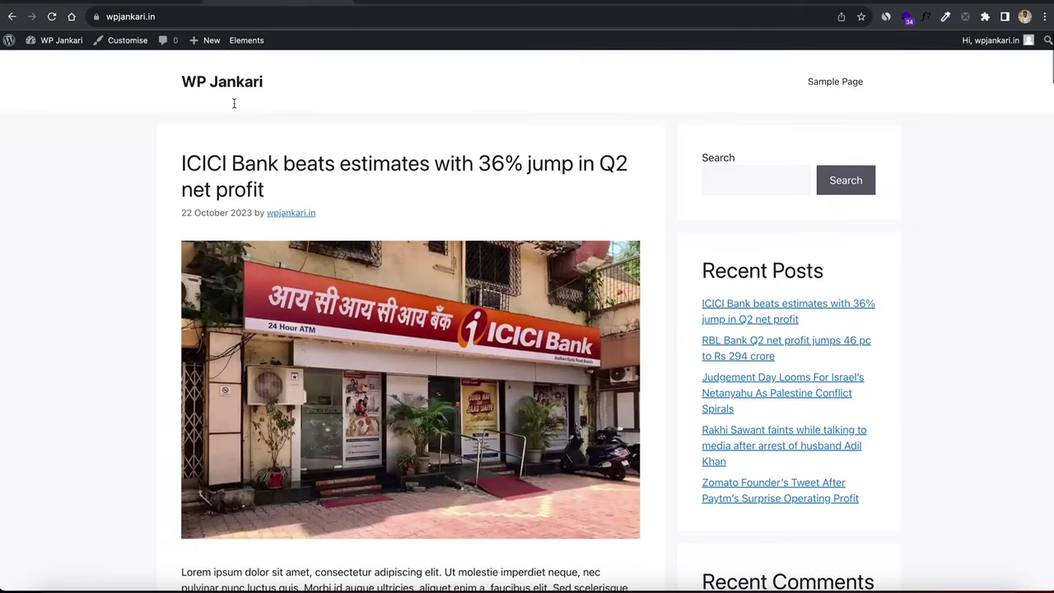
left_click(51, 16)
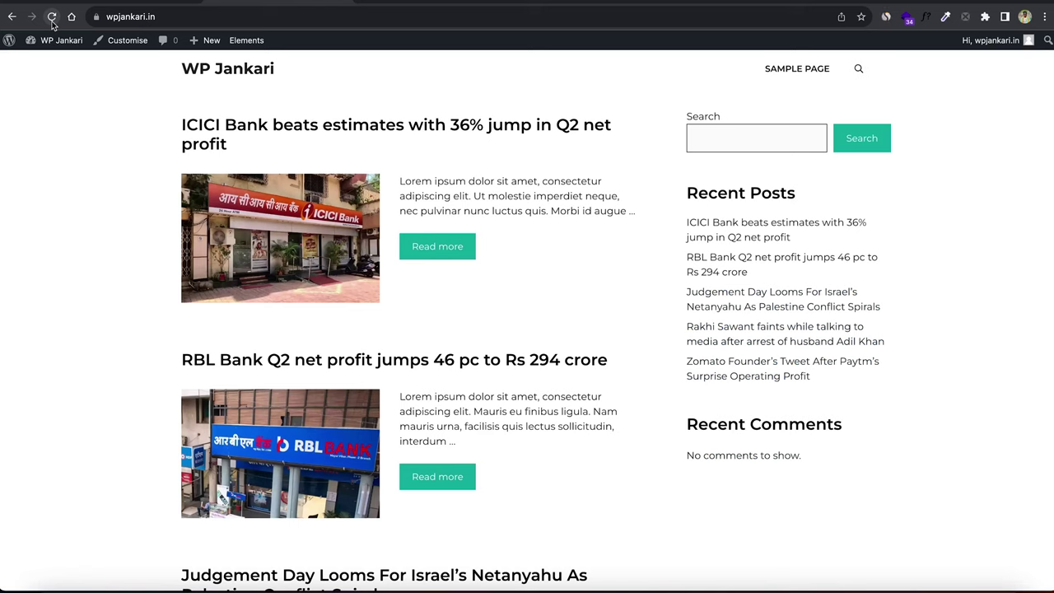
Open the site's Additional CSS in the customiser, switch to Finder, and copy all code from wpnews-additional-css.txt in the wp-news-1-1-7ls01p folder
left_click(94, 46)
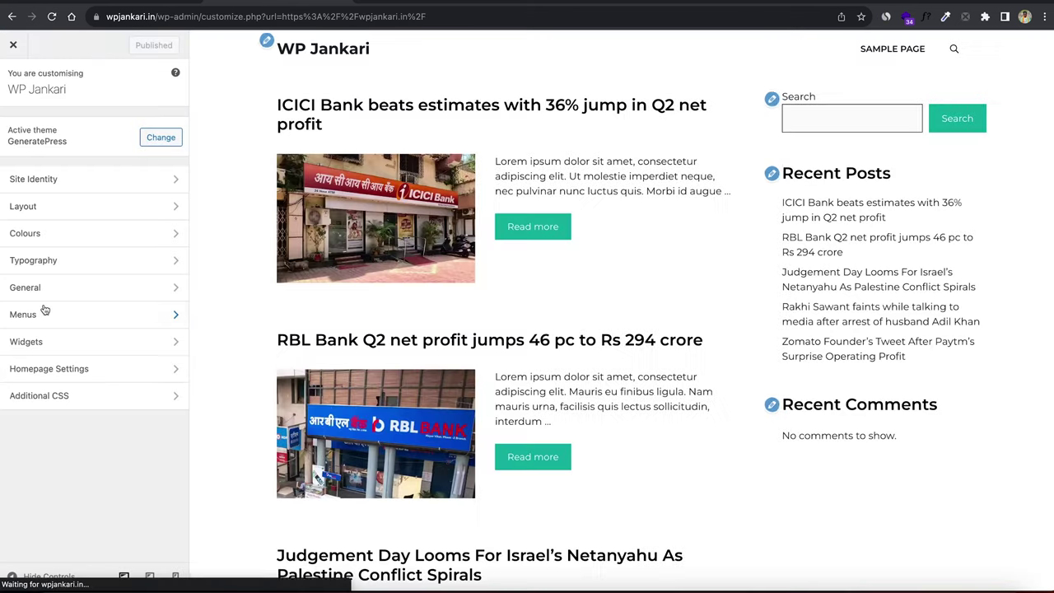
left_click(35, 400)
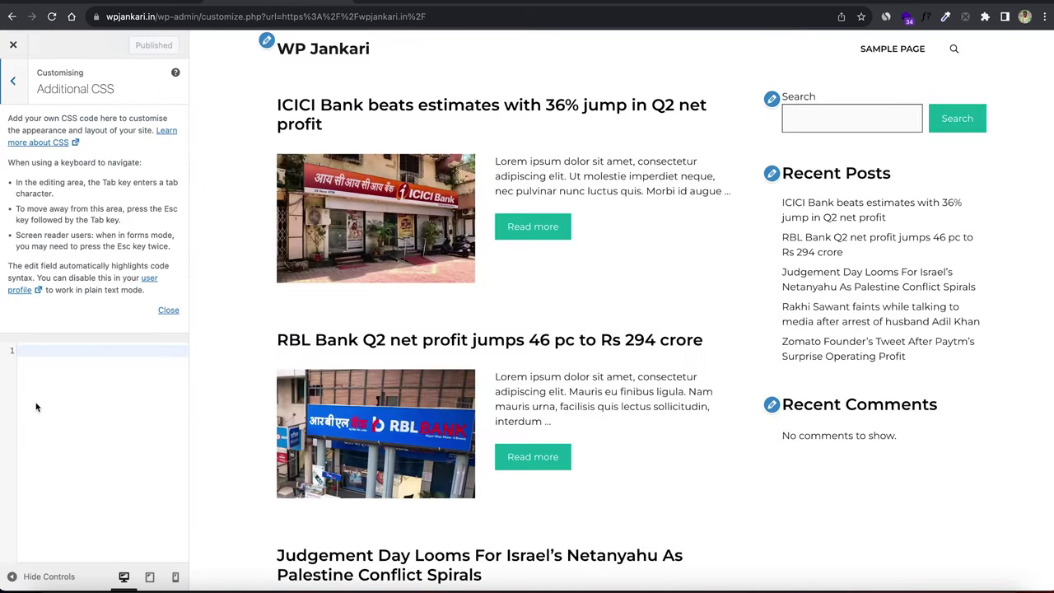
left_click(161, 310)
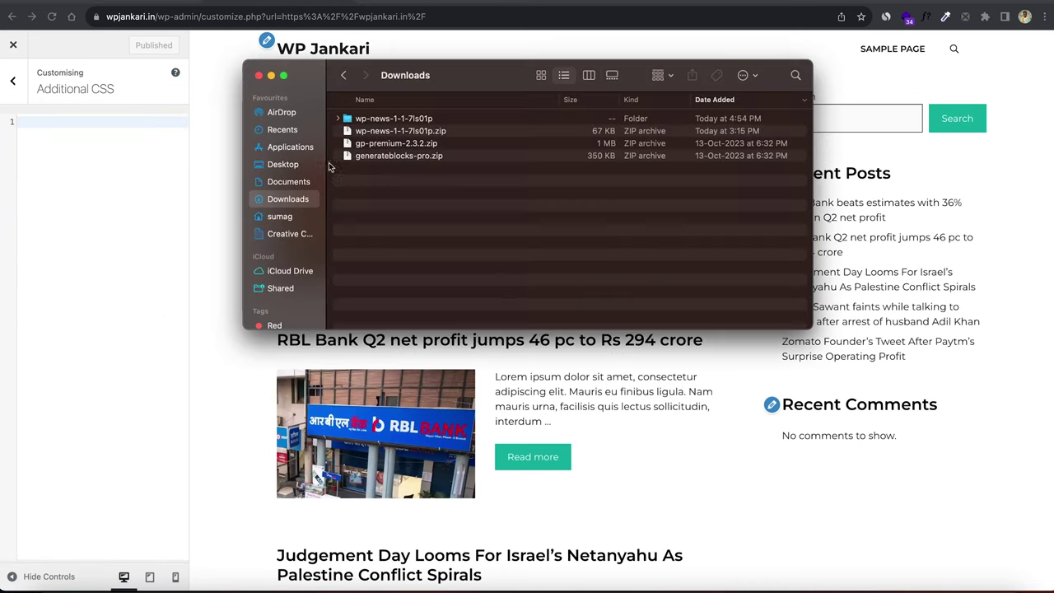
left_click(384, 121)
double_click(384, 121)
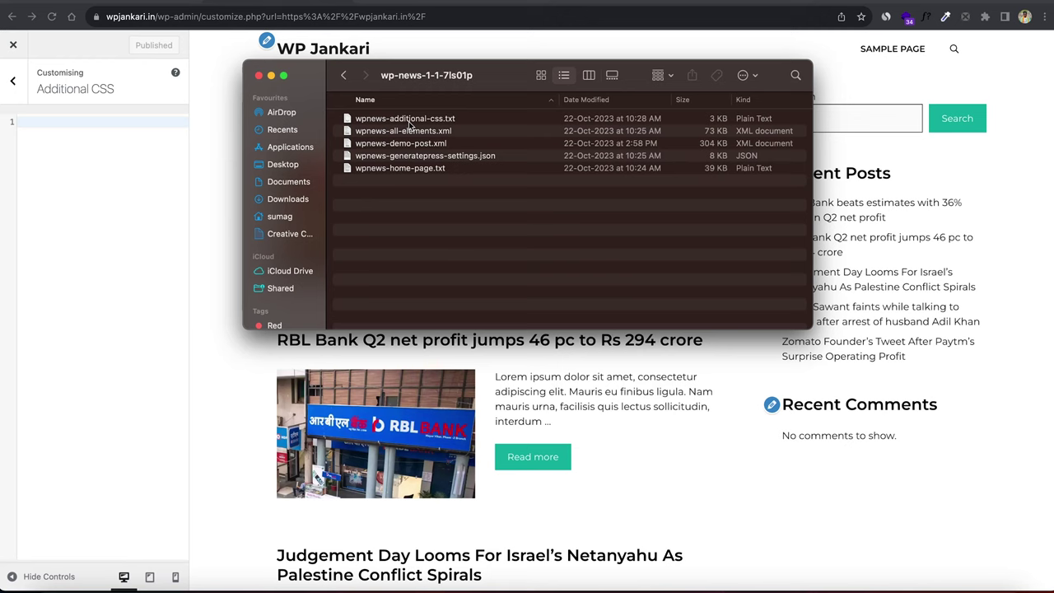
double_click(409, 121)
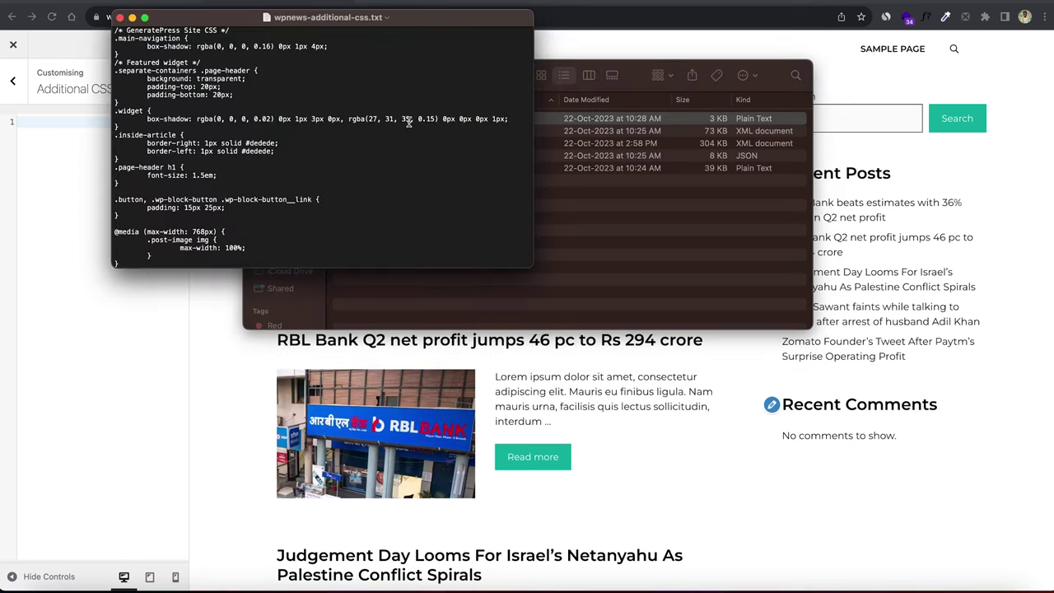
key("super+a")
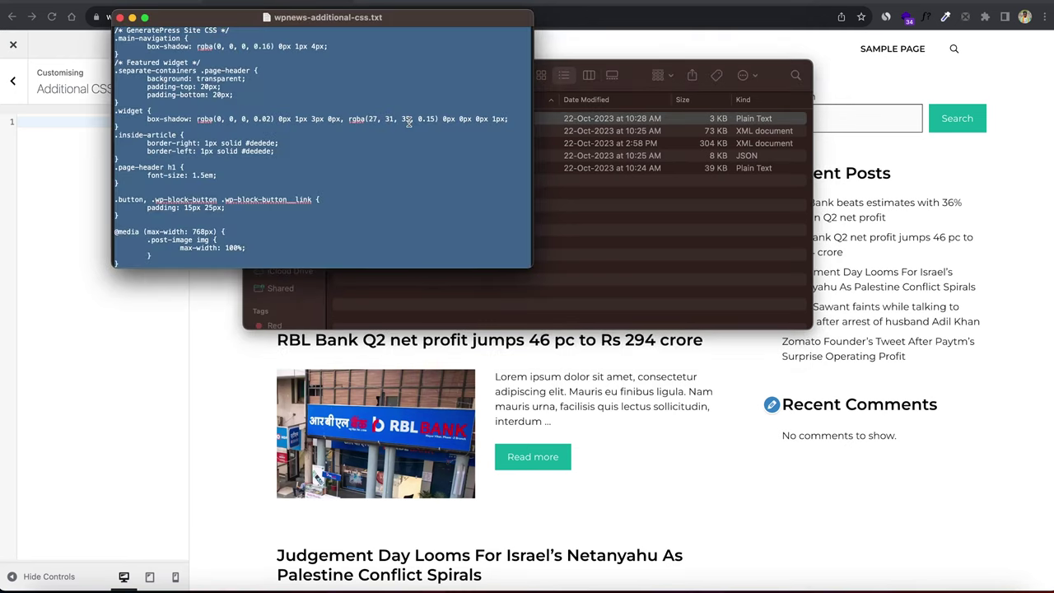
Paste the copied template code into the site's Additional CSS and publish it
left_click(67, 116)
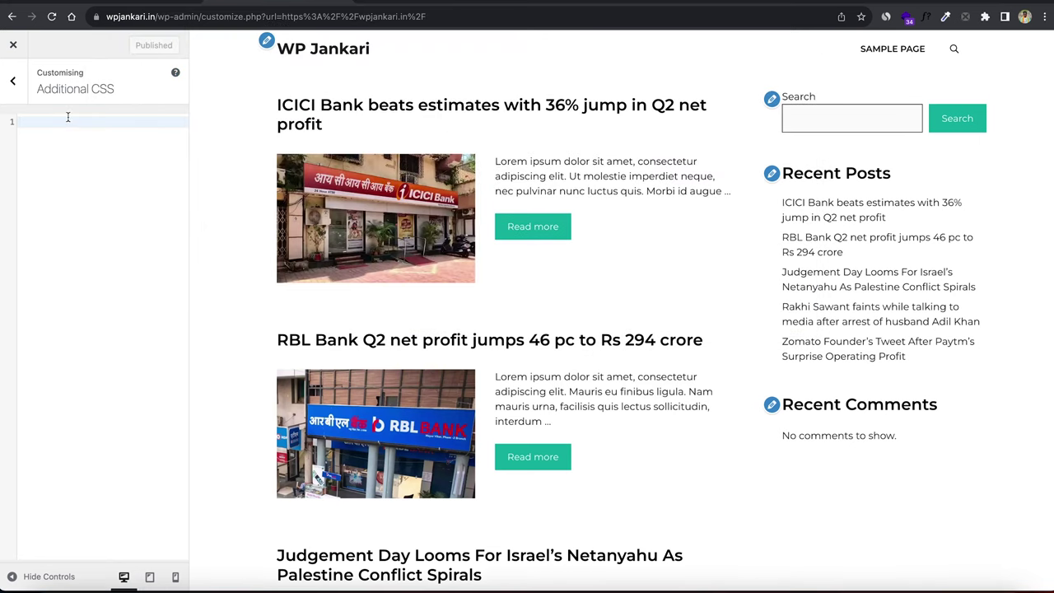
key("super+v")
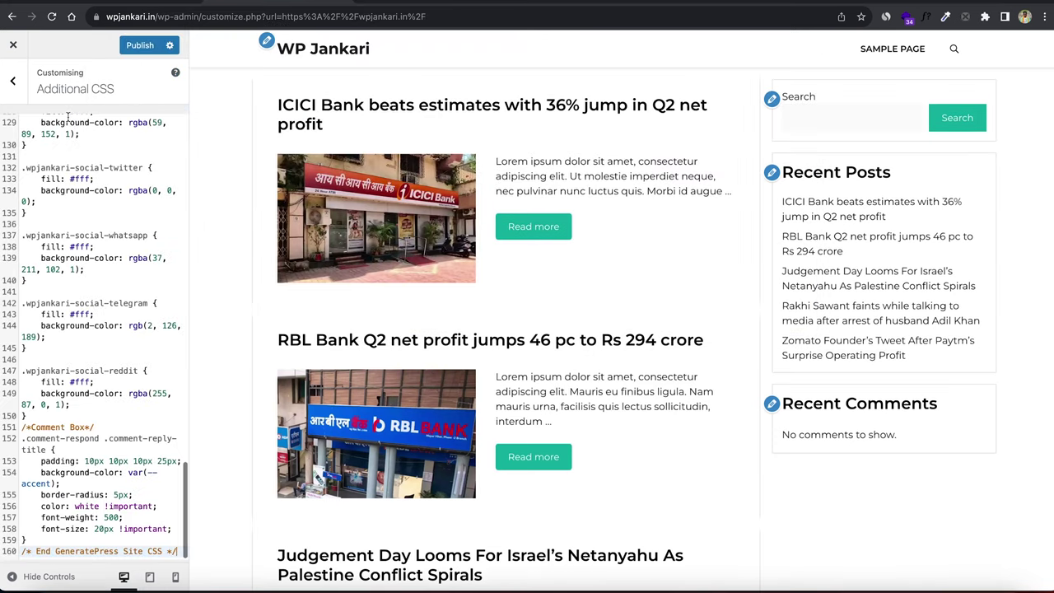
left_click(138, 45)
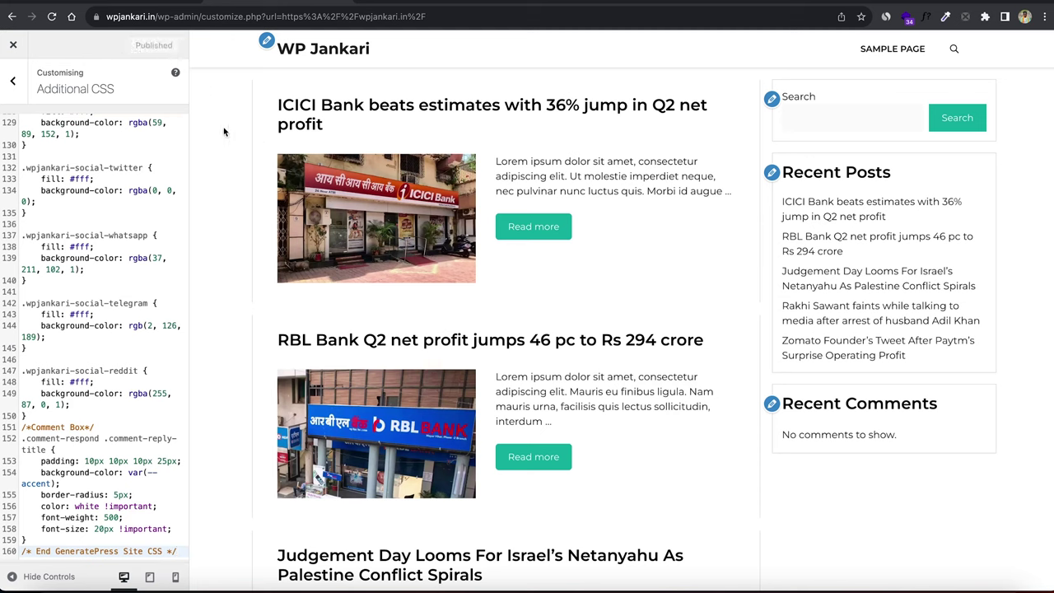
left_click(18, 86)
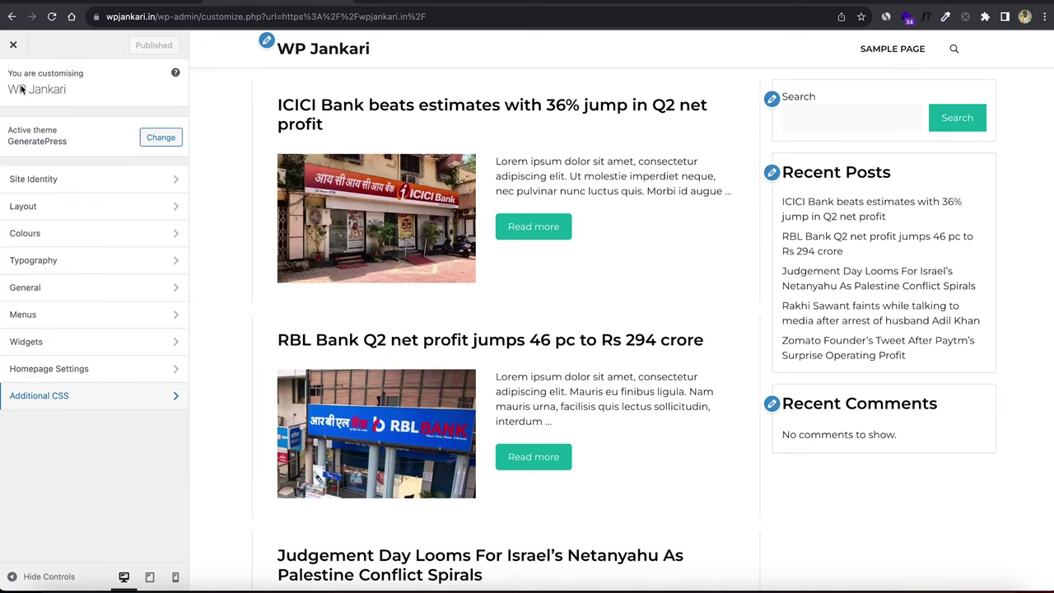
In the site identity options, hide the site title and set your-logo-web-1.png from the media library as the logo, skipping cropping
left_click(47, 188)
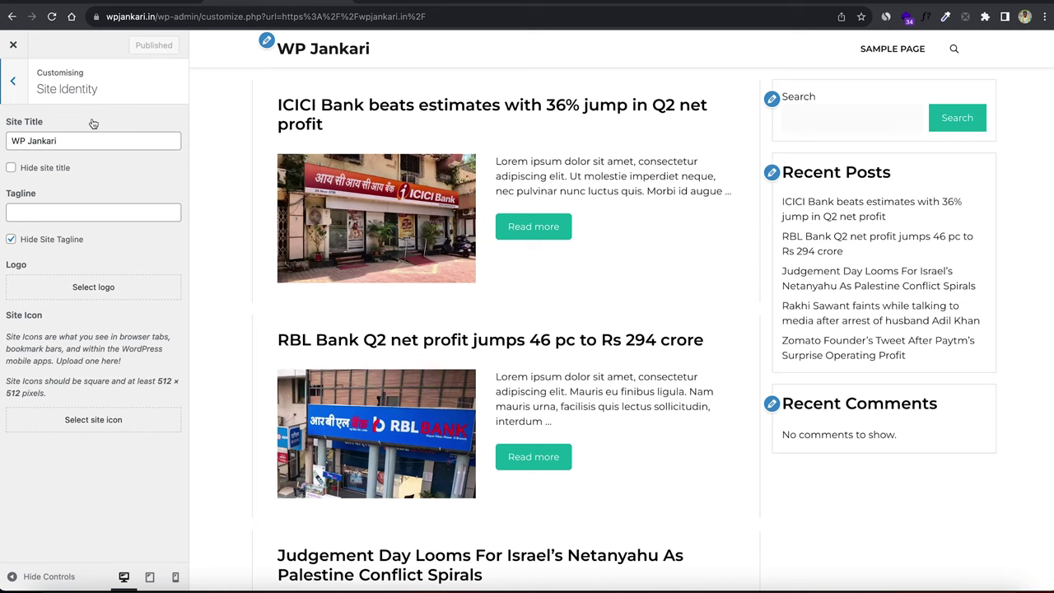
left_click(12, 169)
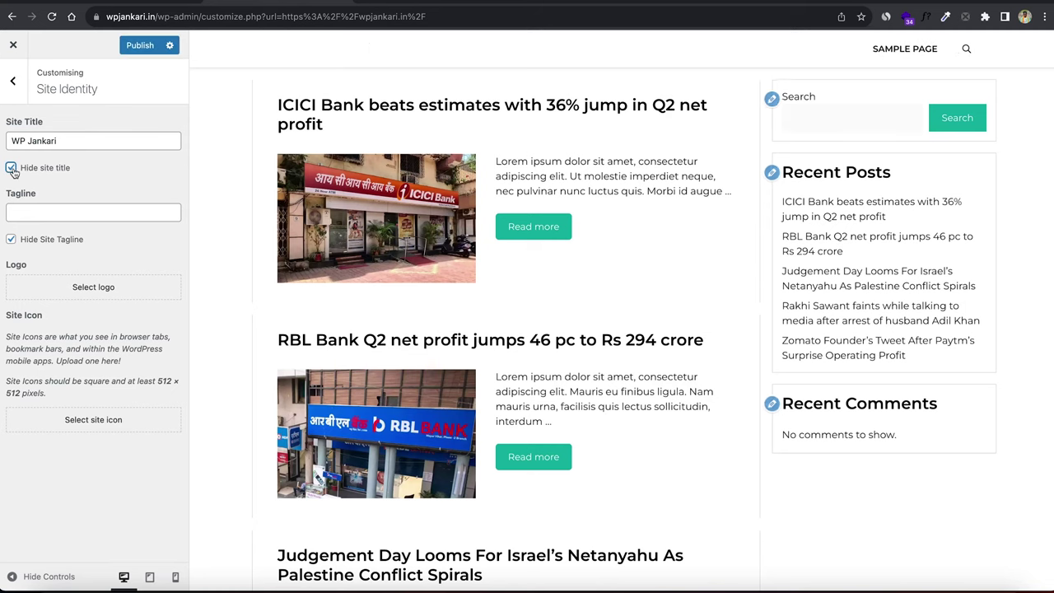
left_click(95, 291)
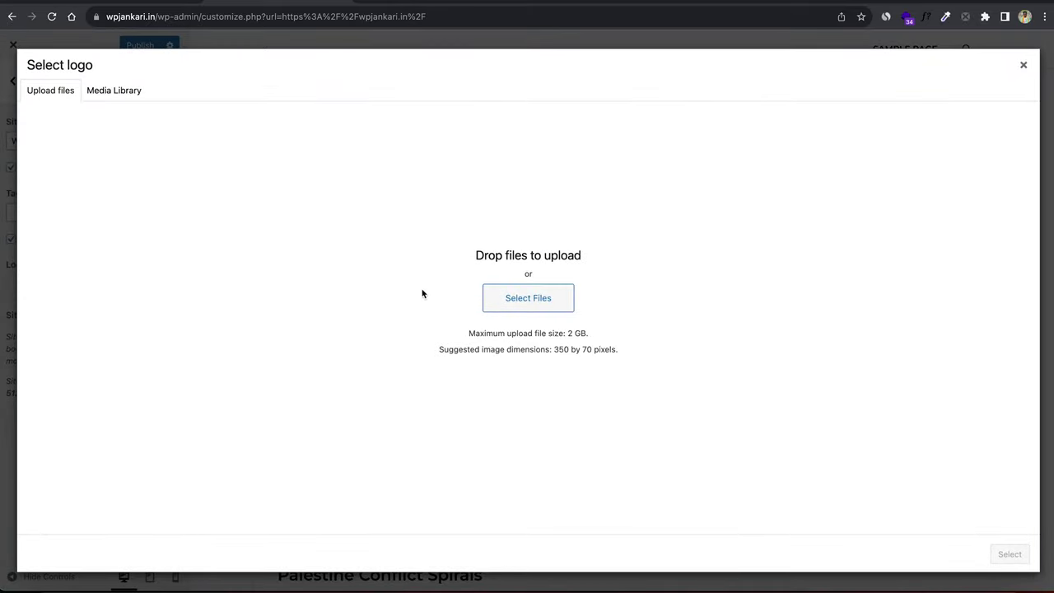
left_click(116, 87)
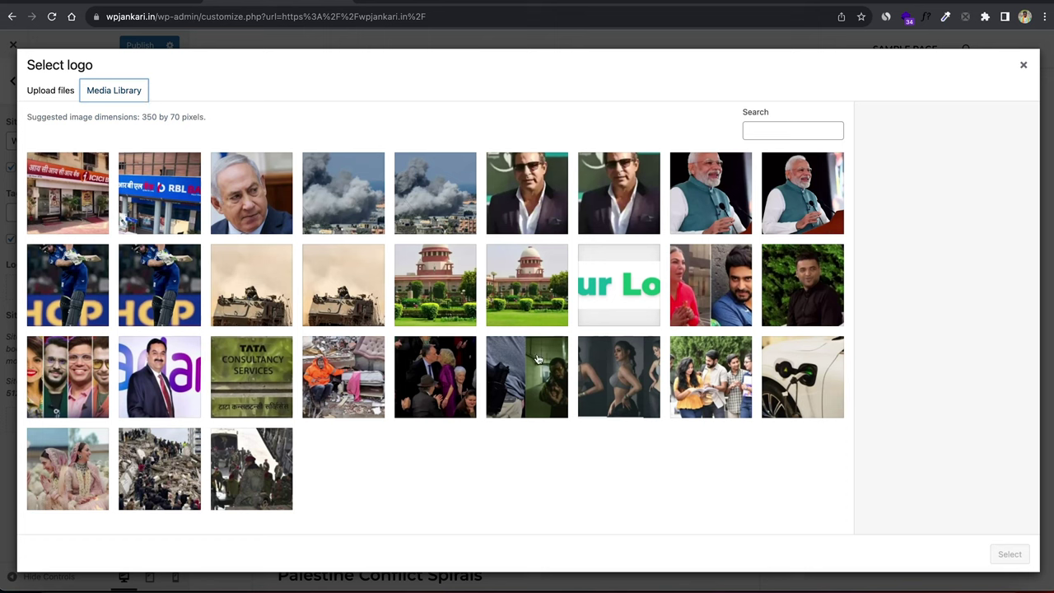
left_click(625, 289)
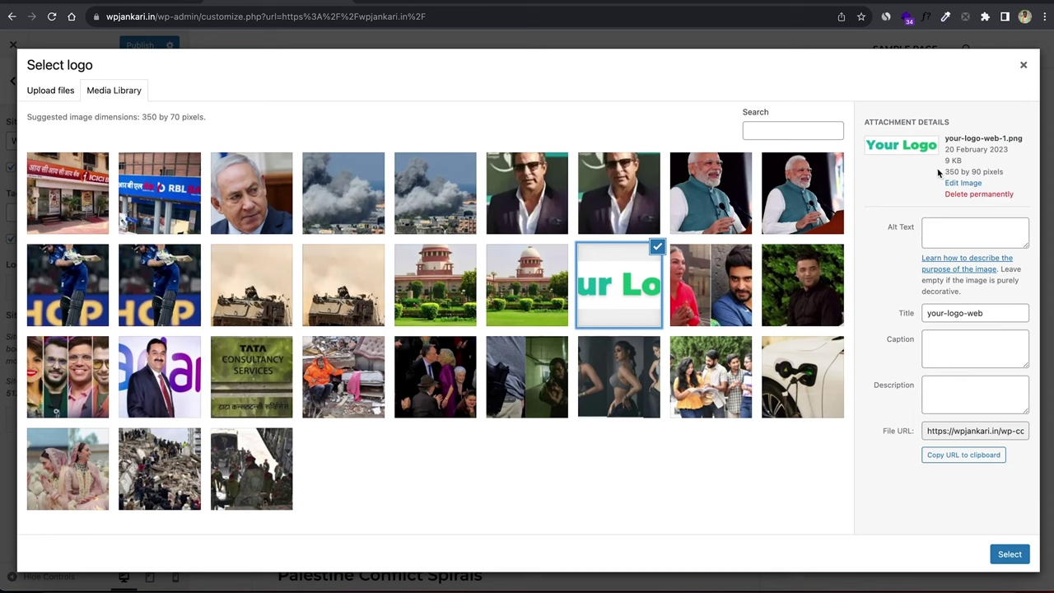
left_click(1006, 554)
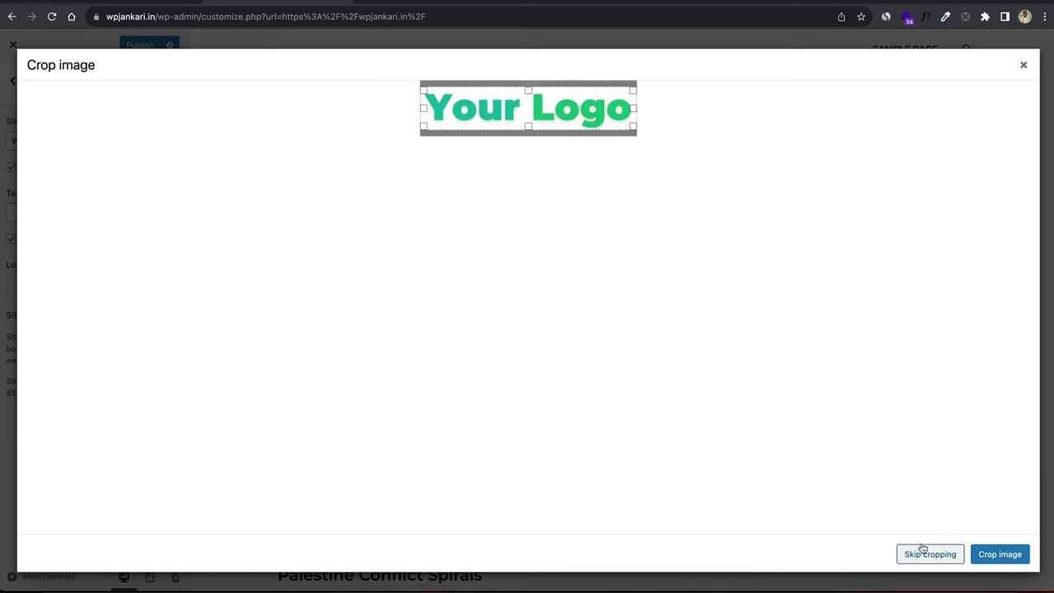
left_click(922, 553)
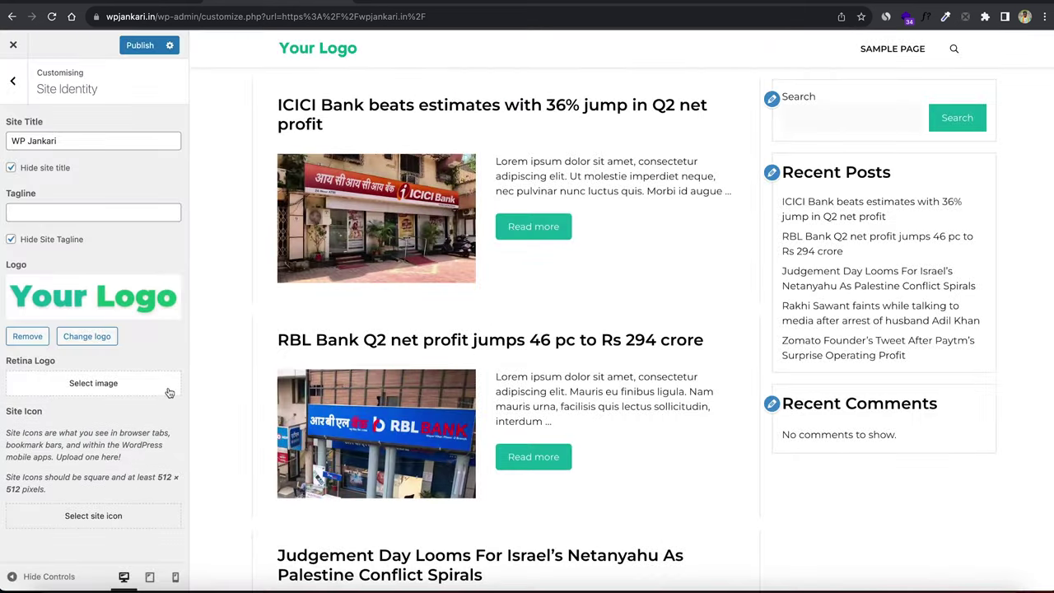
Set your-logo-web-1.png from the media library as the retina logo, publish the change and close the customiser
left_click(120, 389)
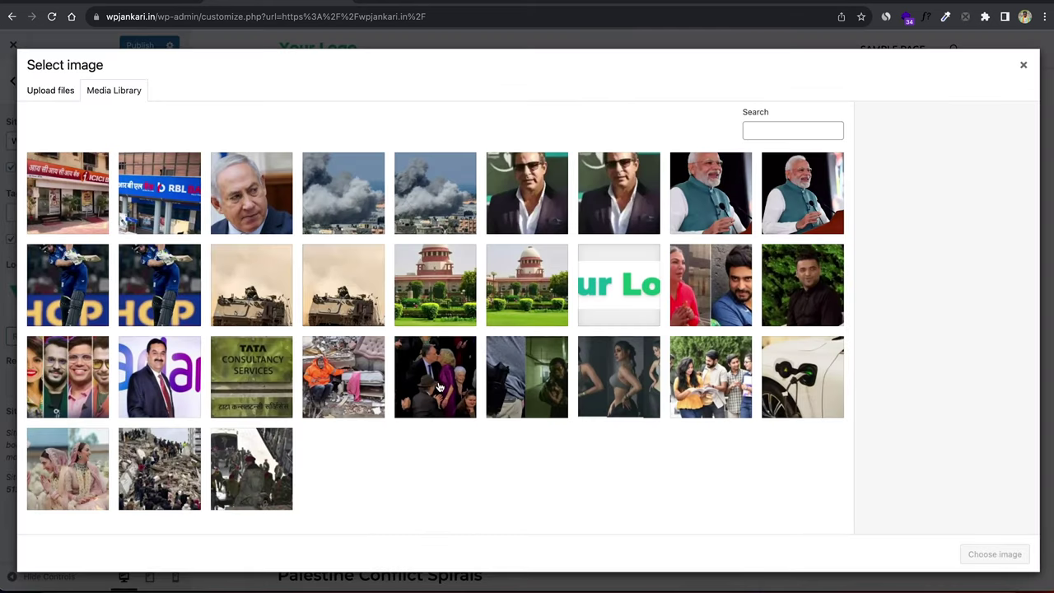
left_click(607, 297)
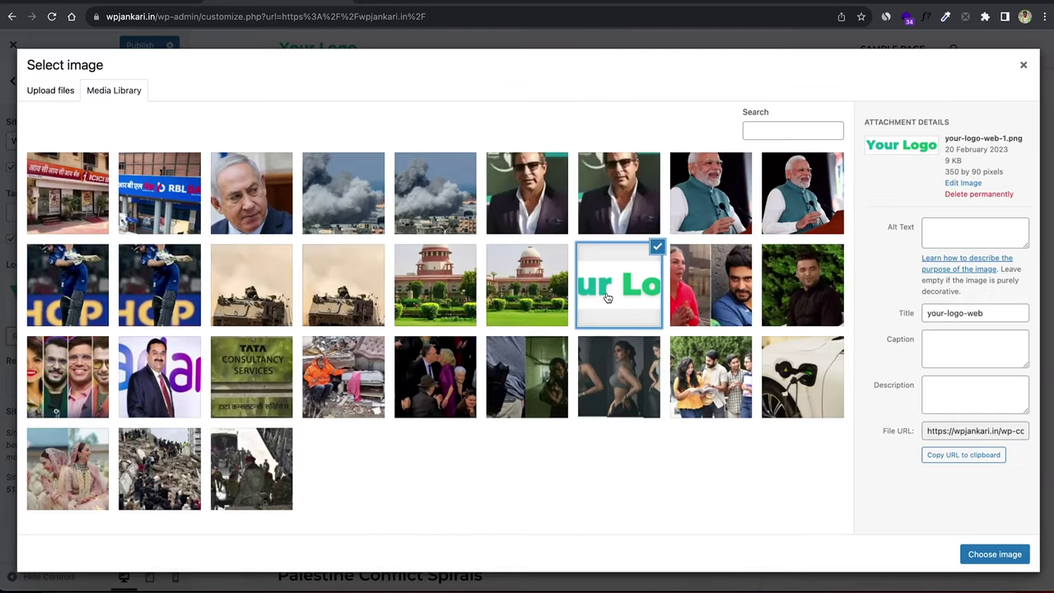
left_click(994, 554)
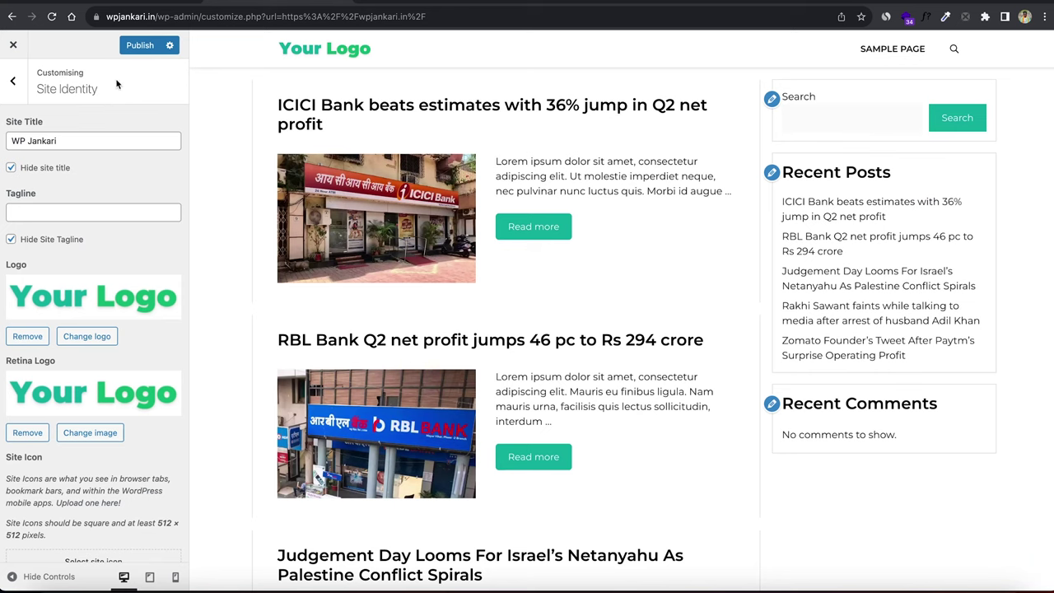
left_click(130, 48)
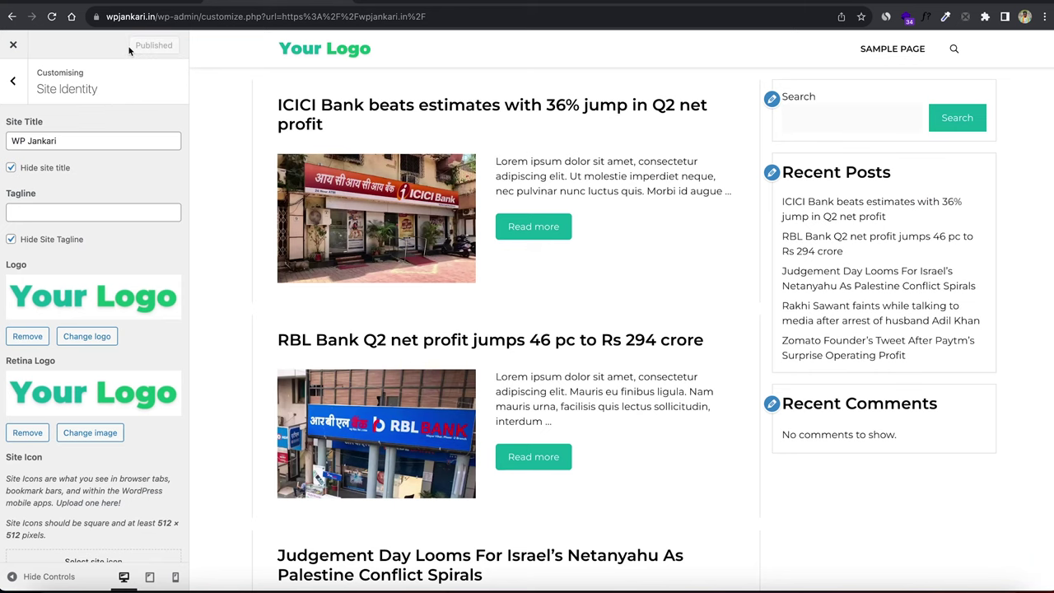
left_click(18, 45)
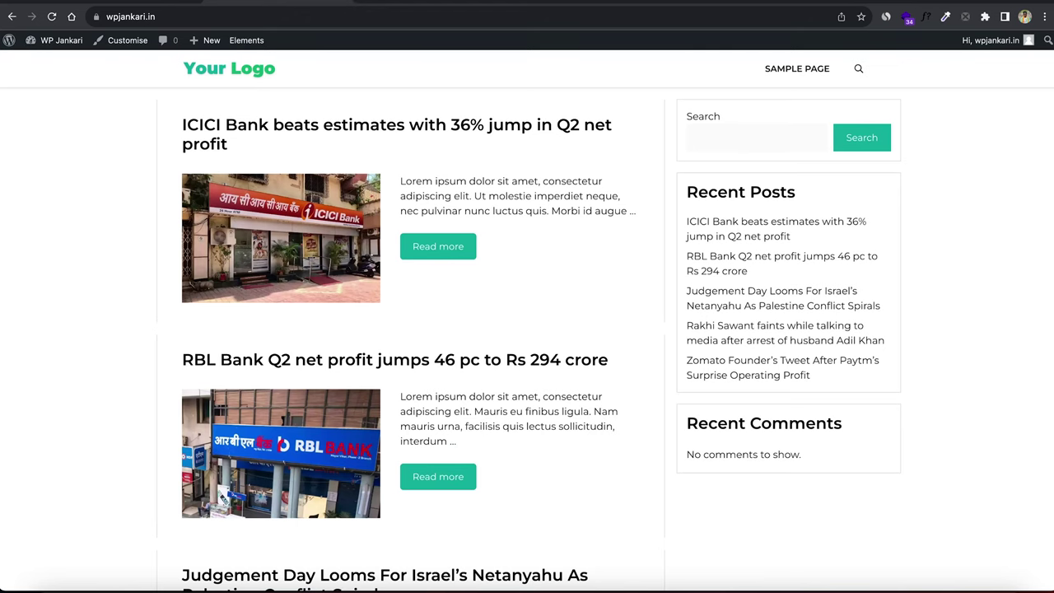
Check the GeneratePress Elements list, and choose wpnews-all-elements.xml from the wp-news-1-1-7ls01p folder in the WordPress importer
mouse_move(45, 280)
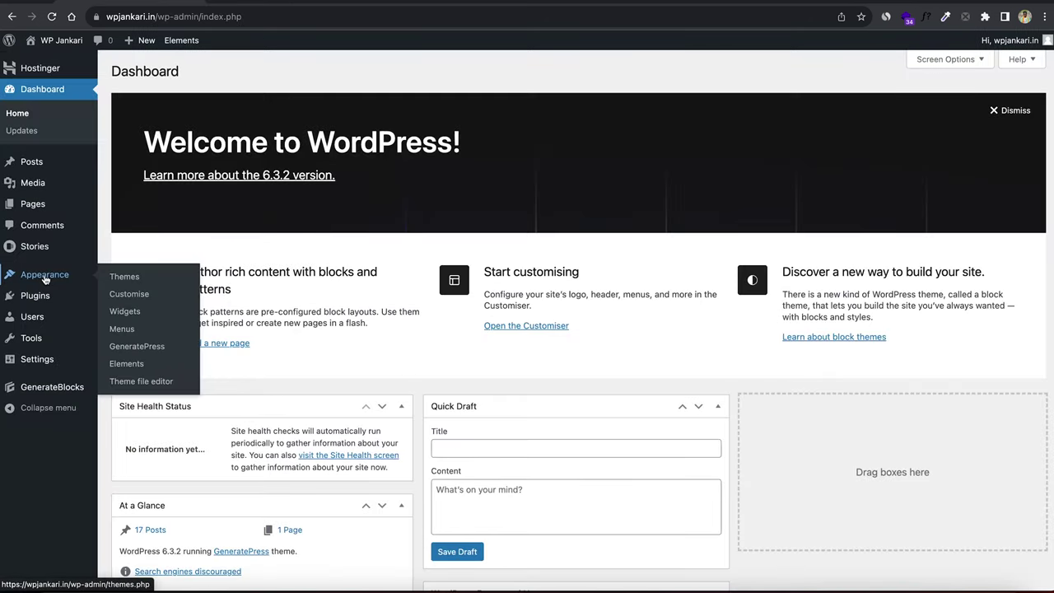
left_click(131, 363)
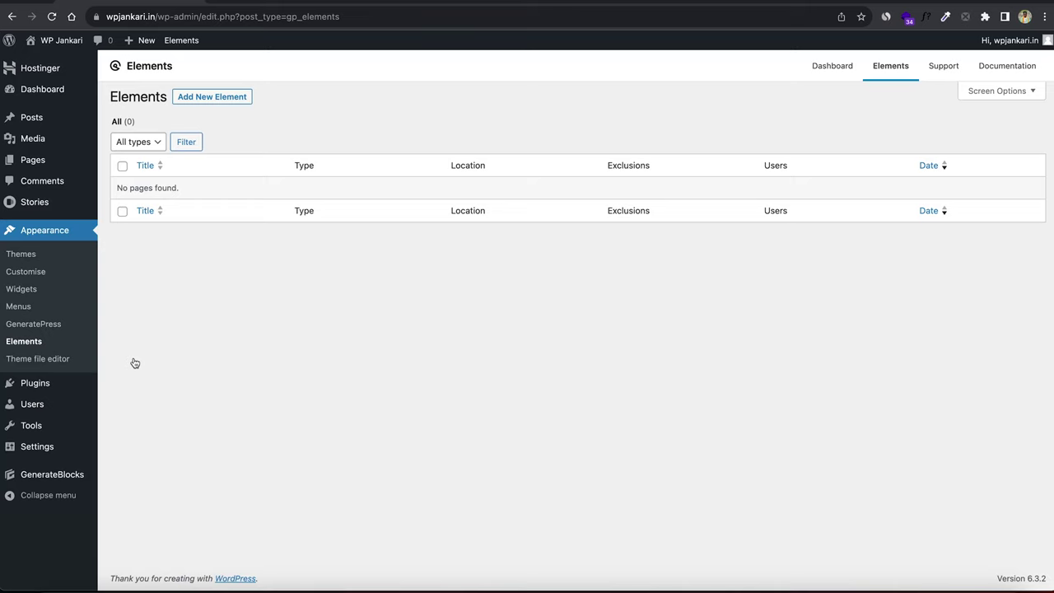
mouse_move(56, 430)
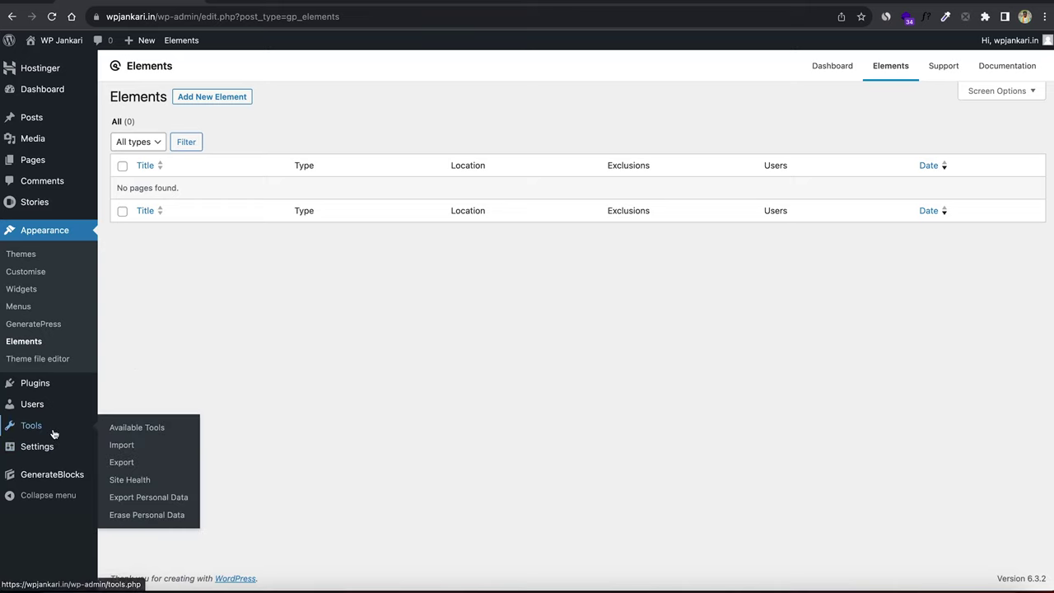
left_click(119, 446)
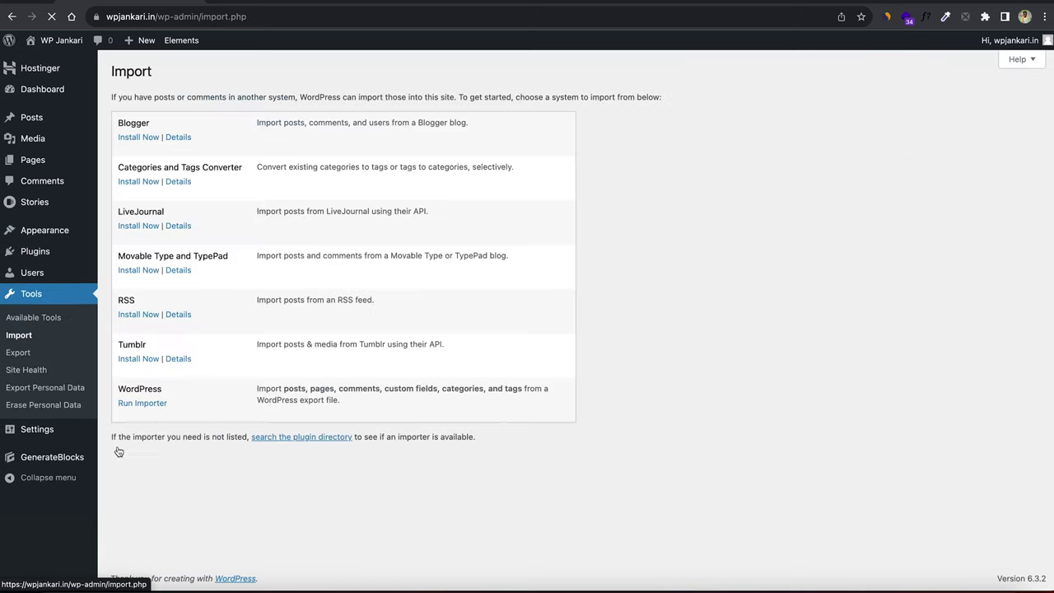
left_click(135, 403)
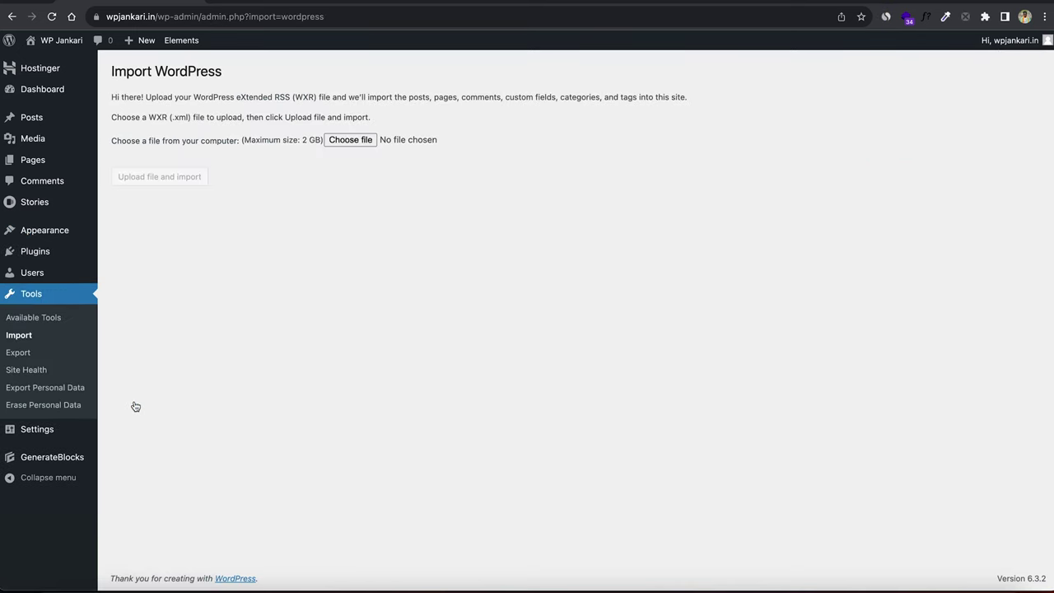
left_click(362, 143)
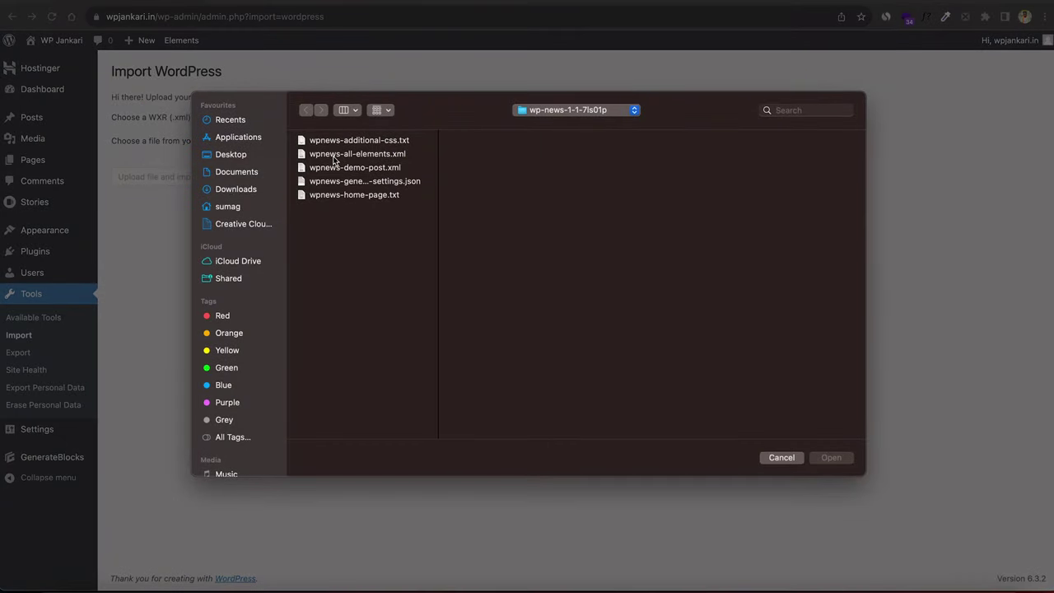
left_click(396, 161)
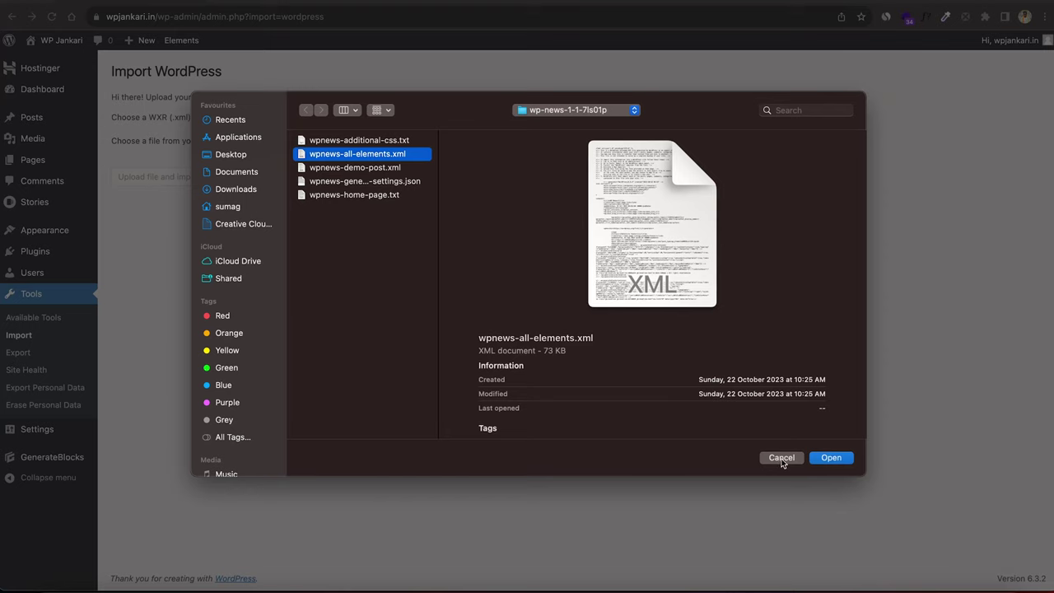
left_click(826, 458)
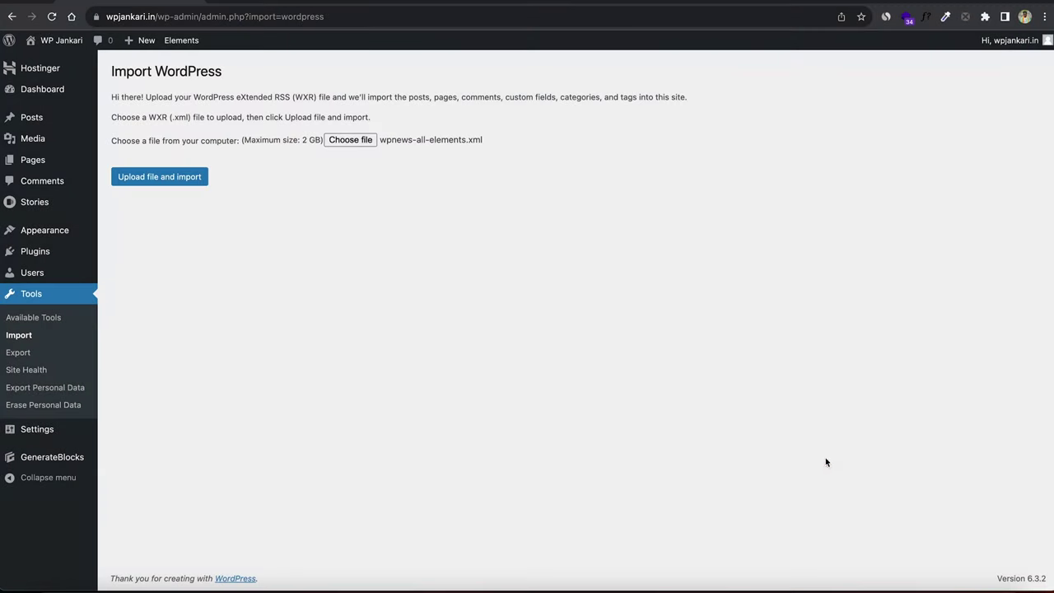
Upload the elements file and run its import, assigning the posts to the existing user wpjankari.in without importing attachments
left_click(156, 181)
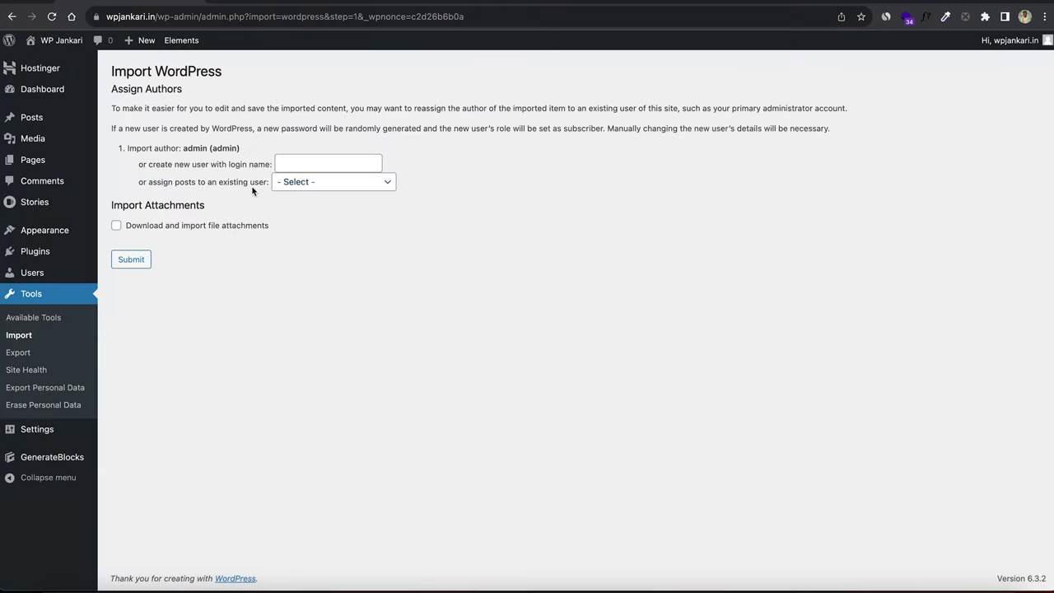
left_click(284, 187)
left_click(303, 196)
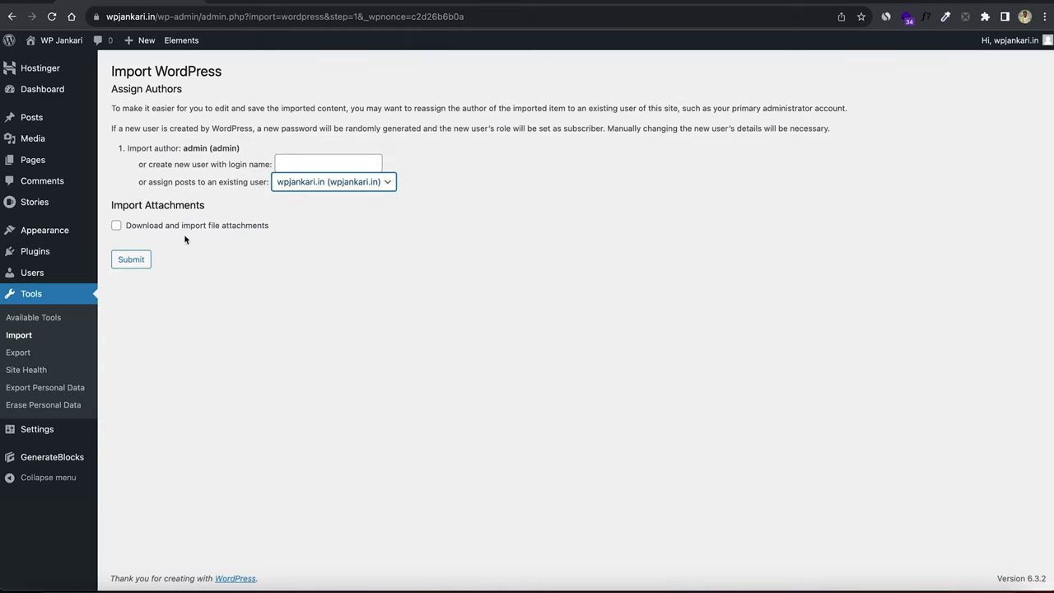
left_click(136, 261)
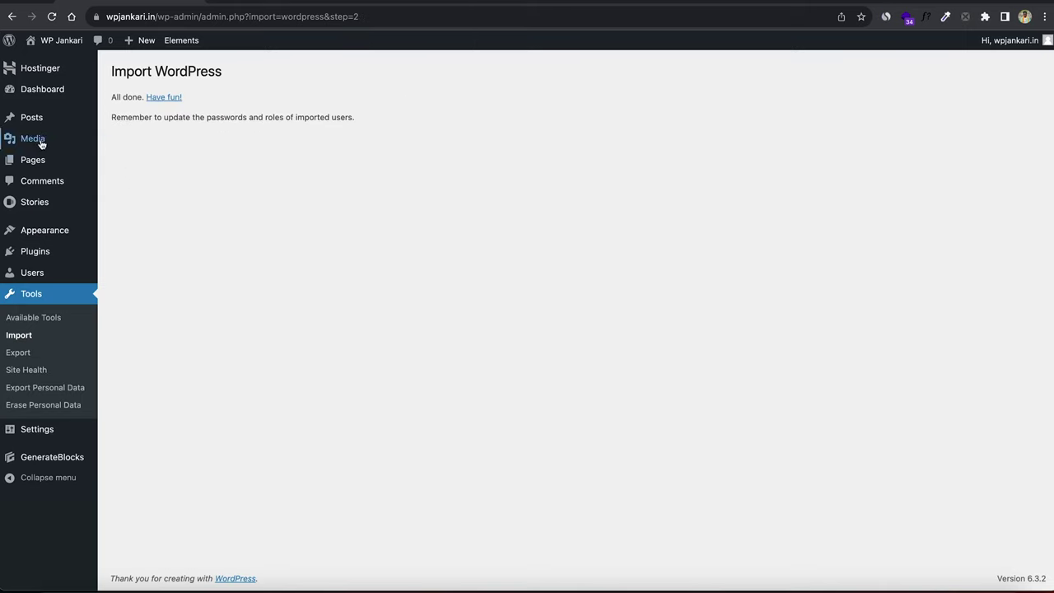
Review the imported items in the GeneratePress Elements list and examine the site's front page layout
mouse_move(45, 229)
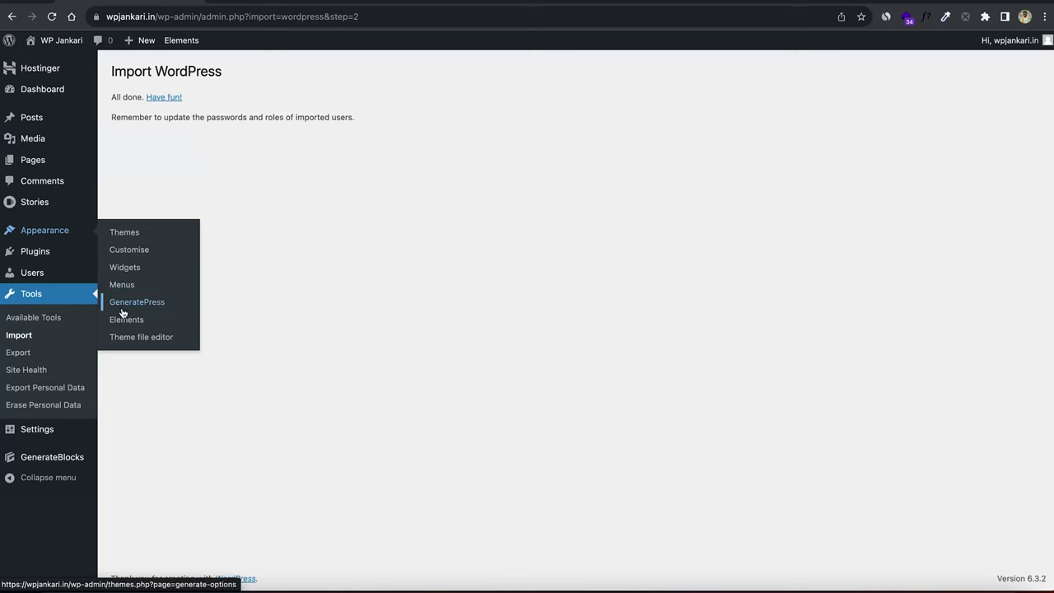
left_click(124, 319)
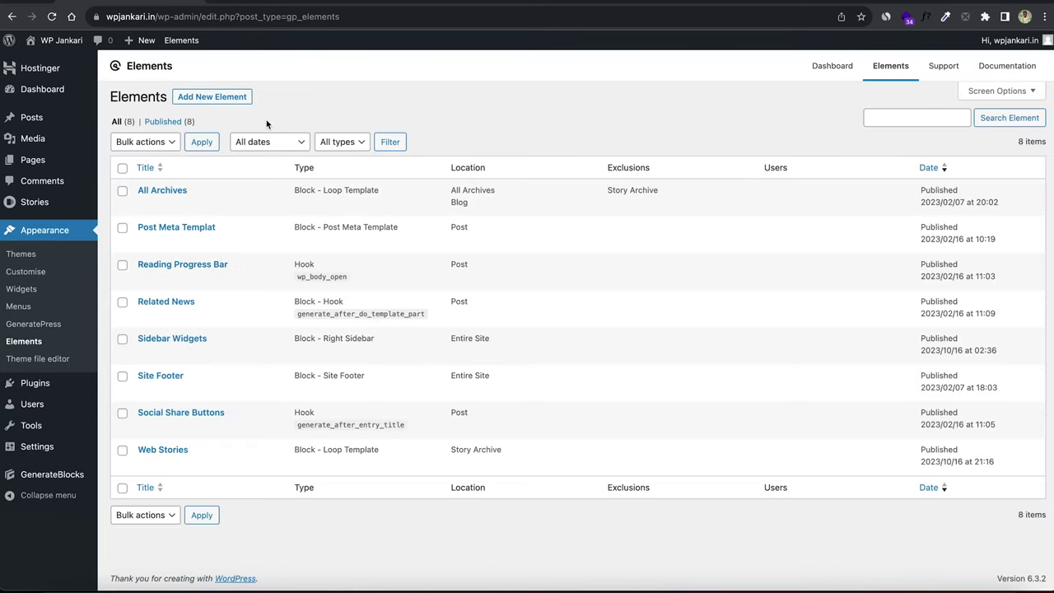
left_click(253, 4)
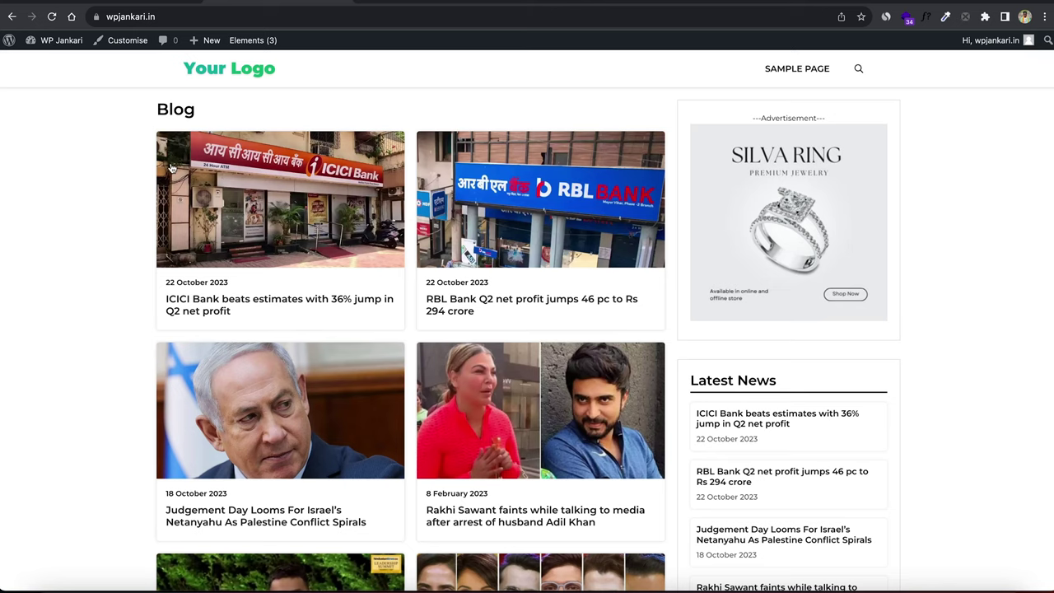
scroll(212, 207, "down", 5)
scroll(212, 206, "down", 3)
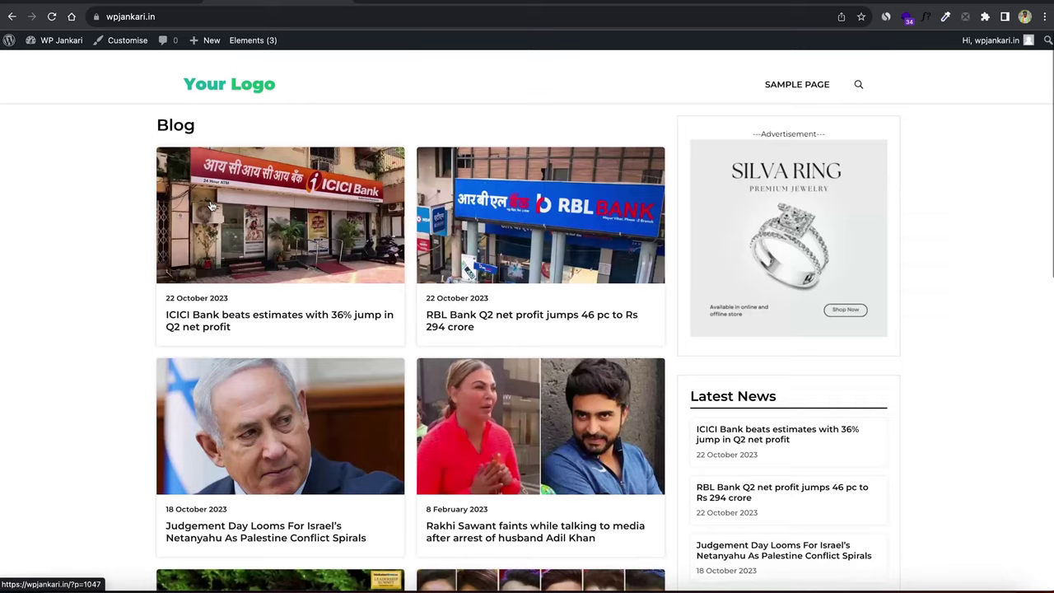
scroll(212, 206, "down", 1)
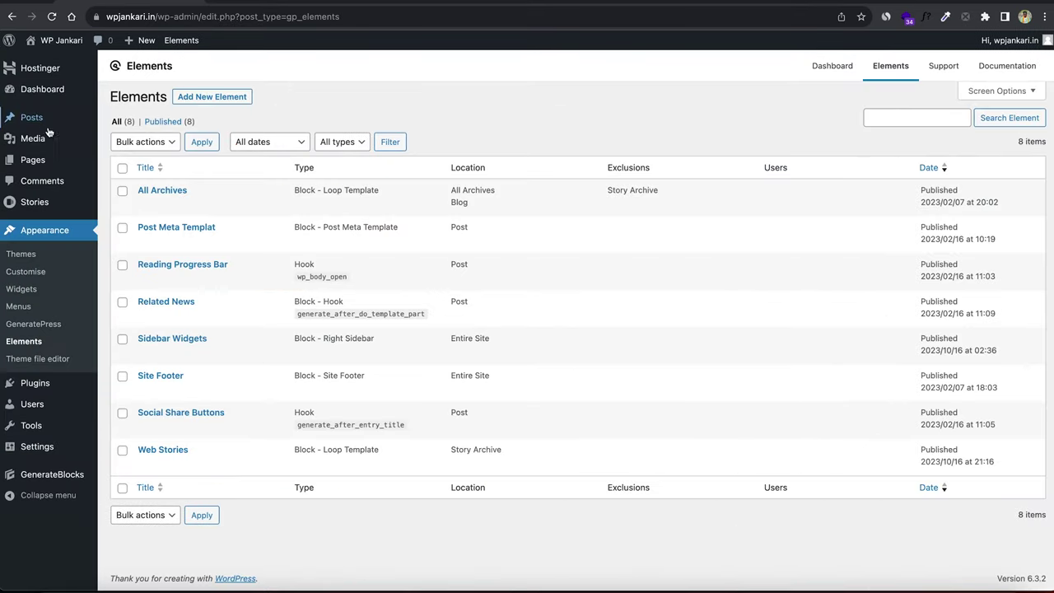
Add a new page to the site from the Pages list and title it "Home"
mouse_move(49, 160)
left_click(119, 162)
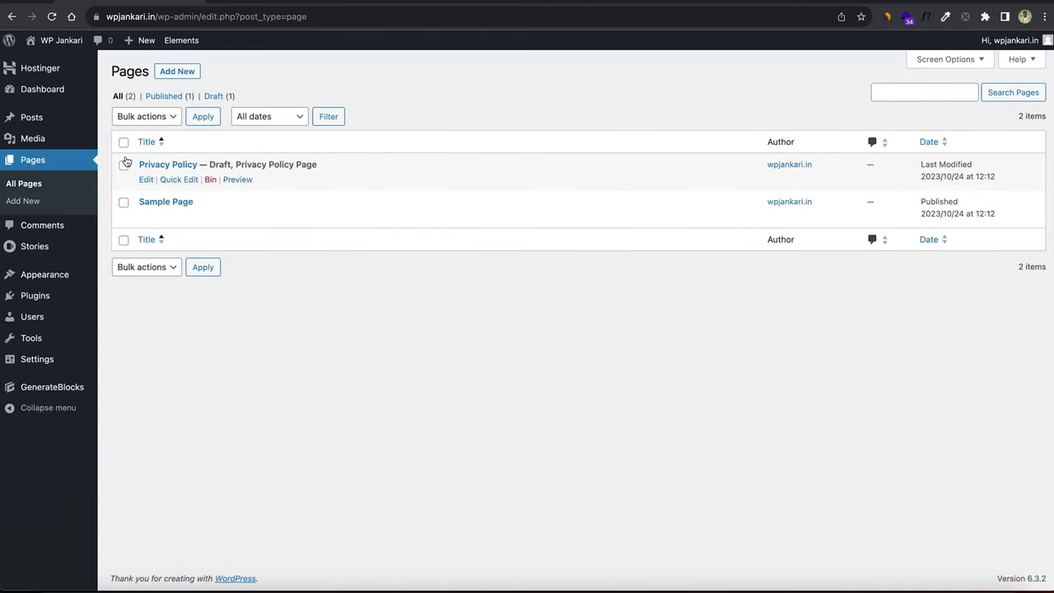
left_click(177, 72)
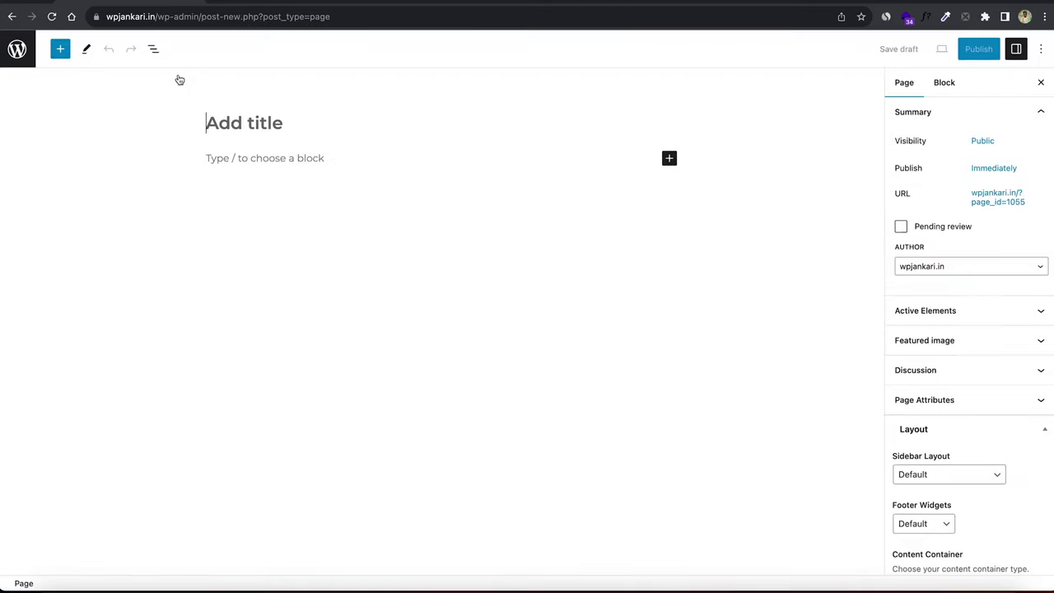
type("Home")
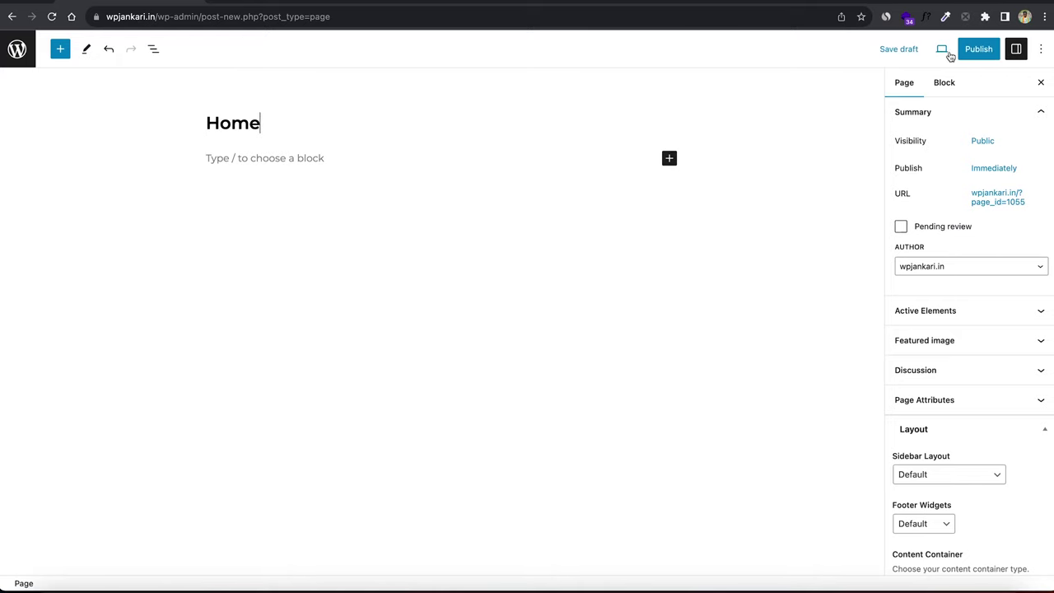
Set the Home page to No Sidebars with a Full Width content container, disable its content title, and publish it
left_click(1016, 50)
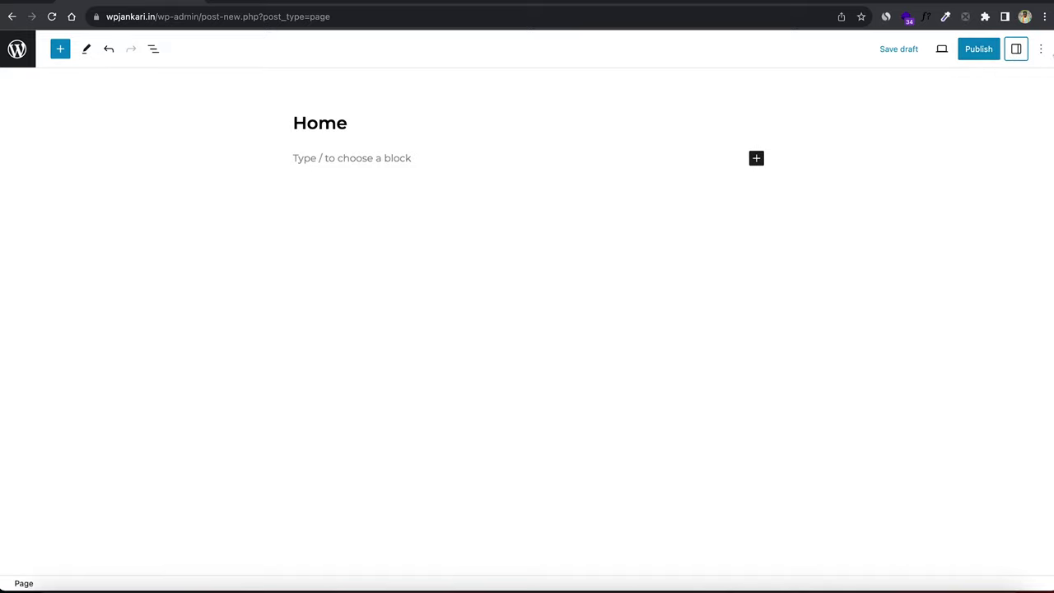
left_click(1018, 49)
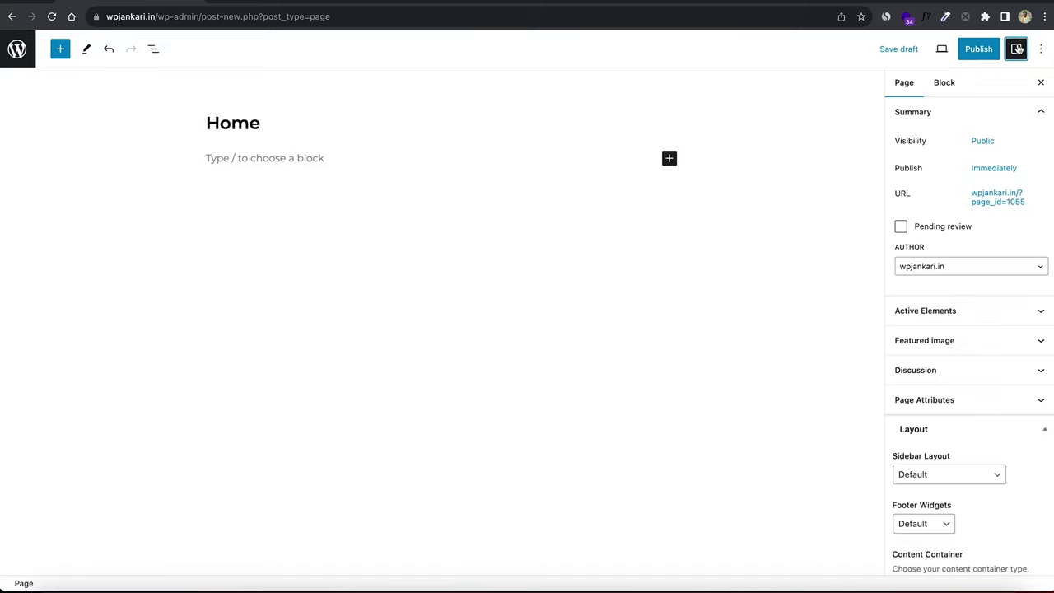
left_click(943, 83)
left_click(902, 92)
scroll(919, 270, "down", 2)
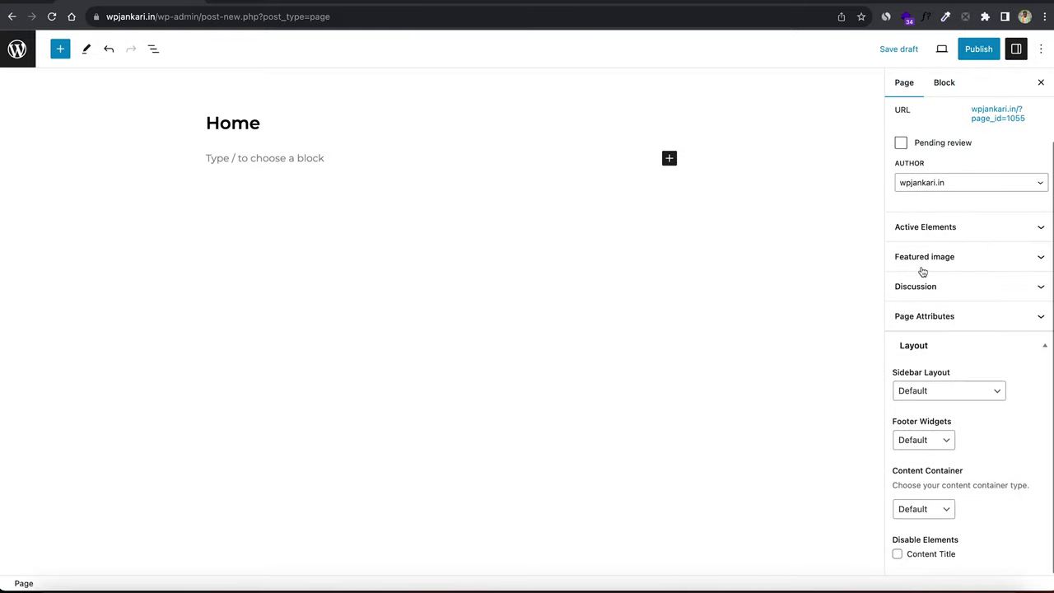
left_click(920, 390)
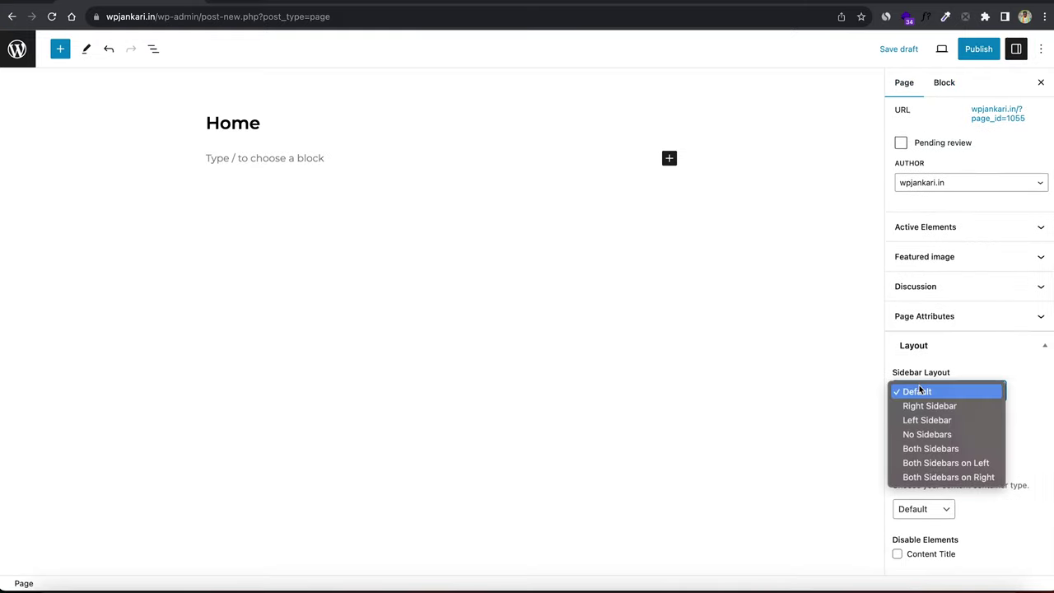
left_click(919, 434)
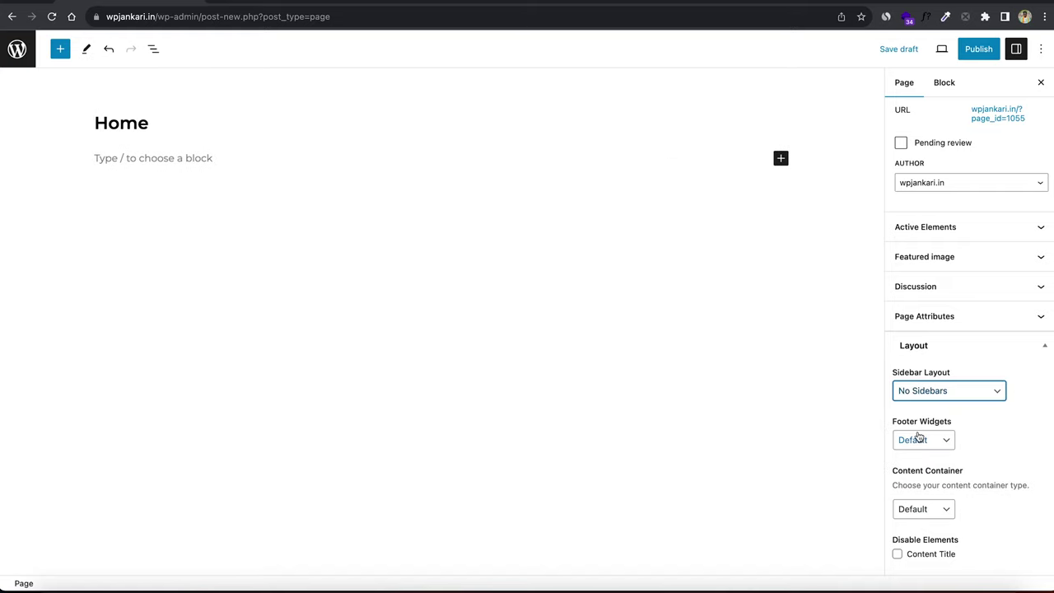
left_click(922, 510)
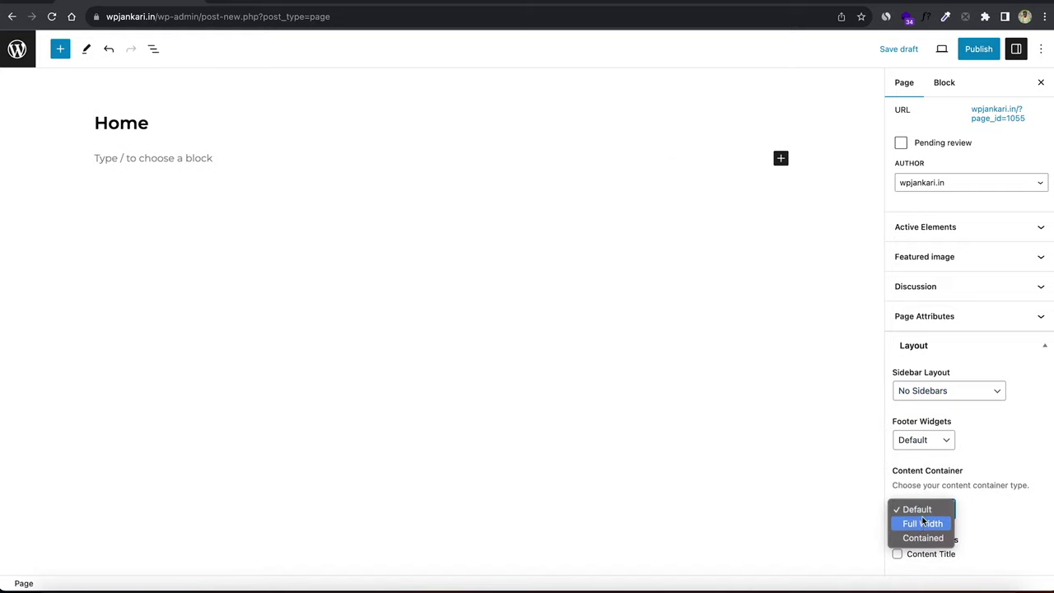
left_click(920, 525)
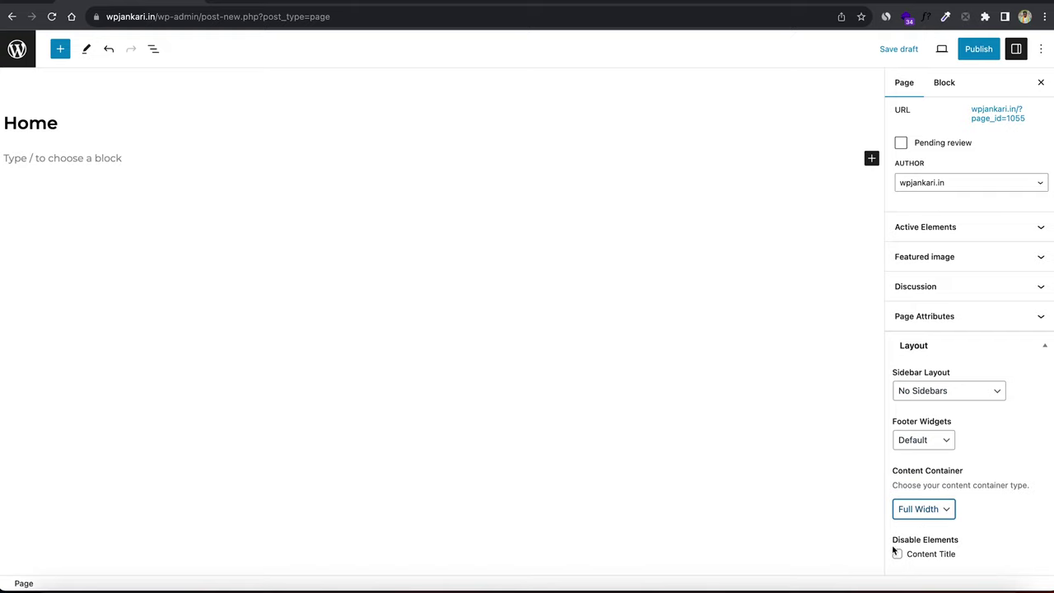
left_click(897, 554)
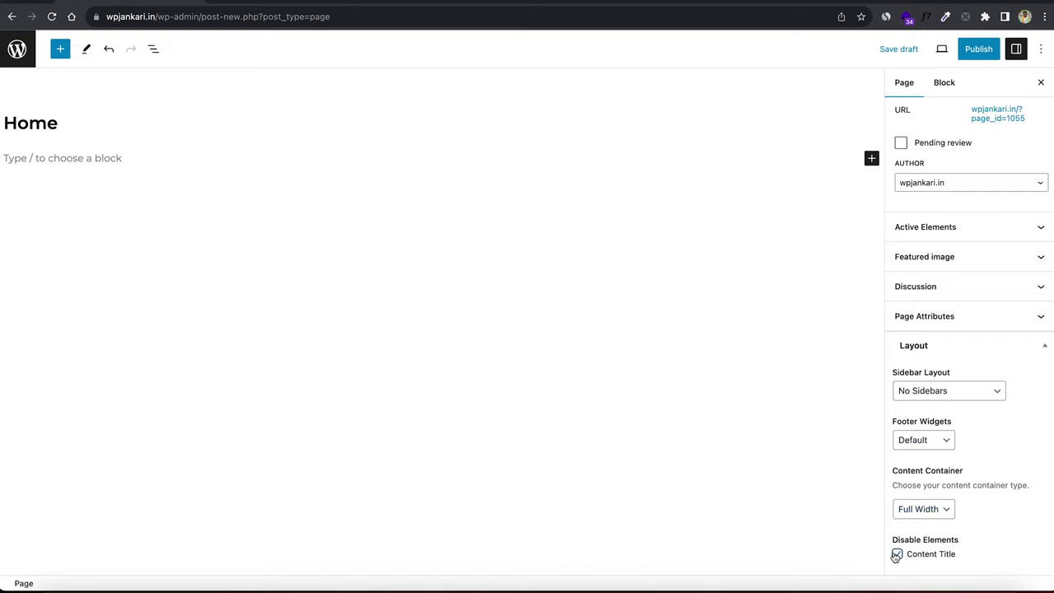
left_click(969, 51)
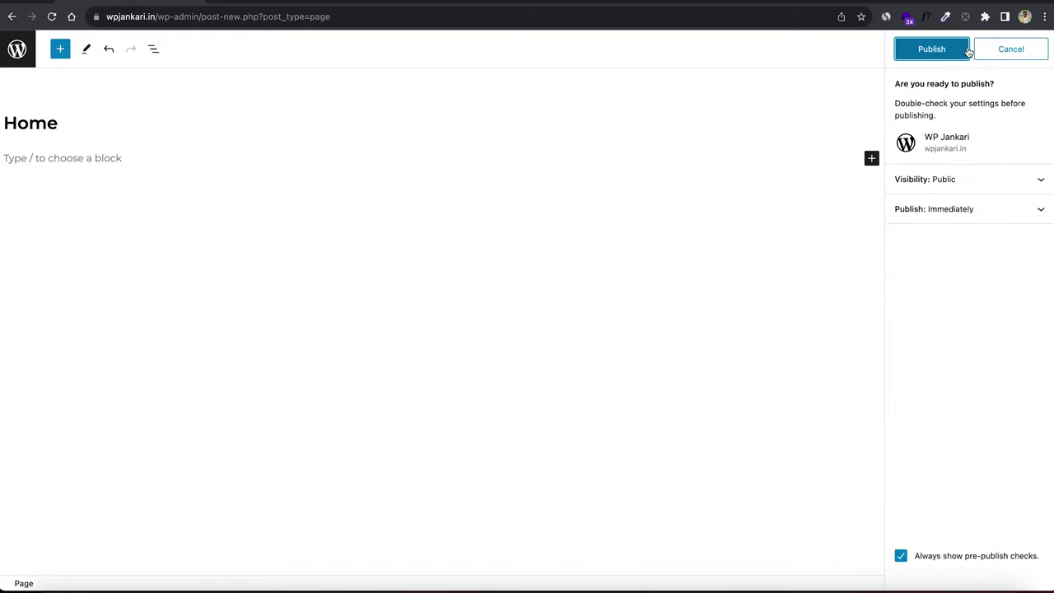
left_click(934, 48)
Add another page to the site, title it "Latest News", publish it, and return to the Pages list
left_click(11, 58)
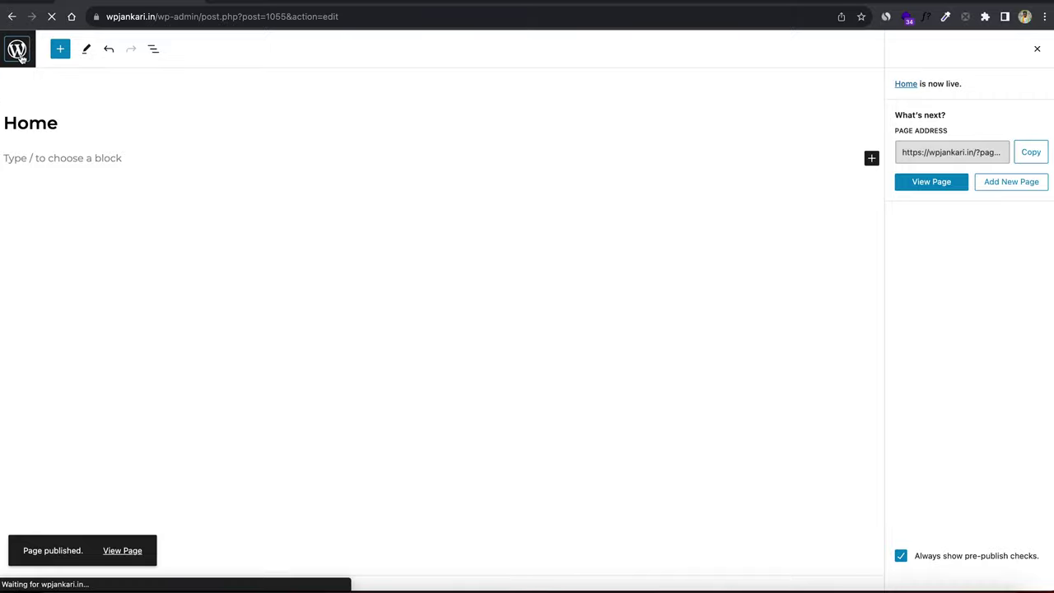
left_click(183, 75)
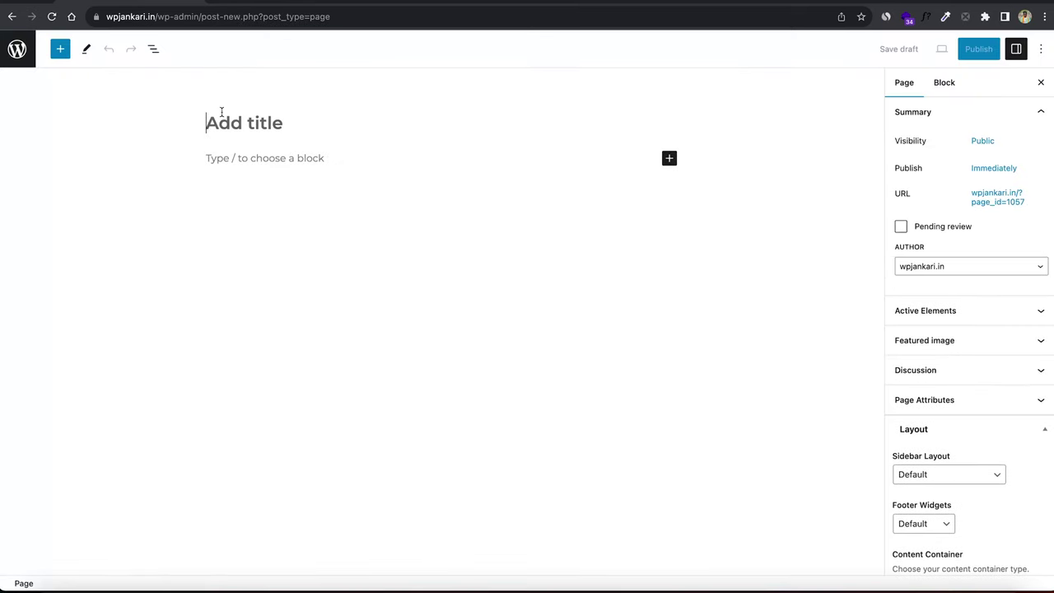
type("L")
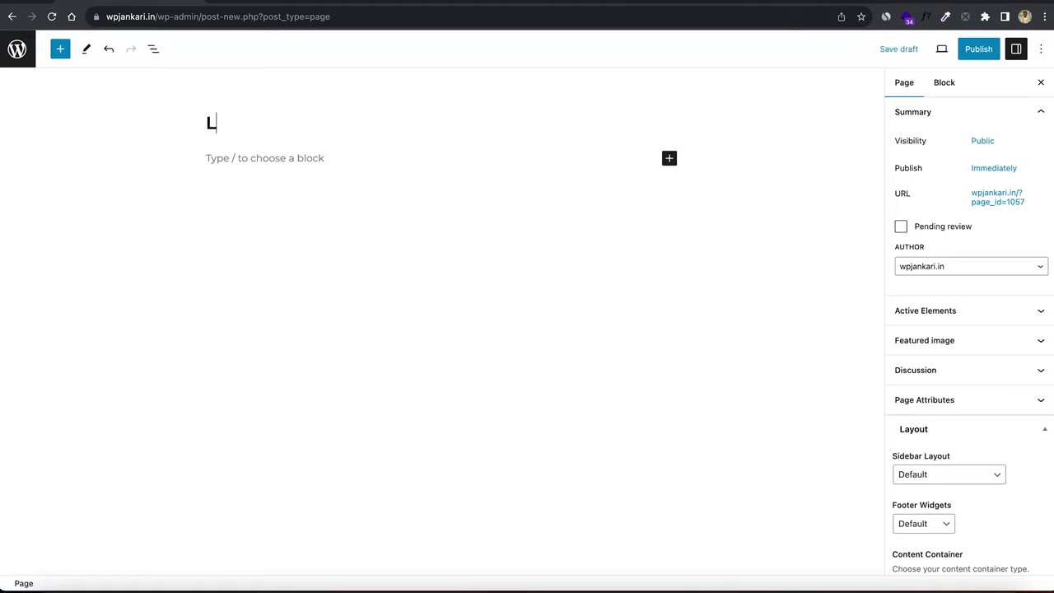
type("atest News")
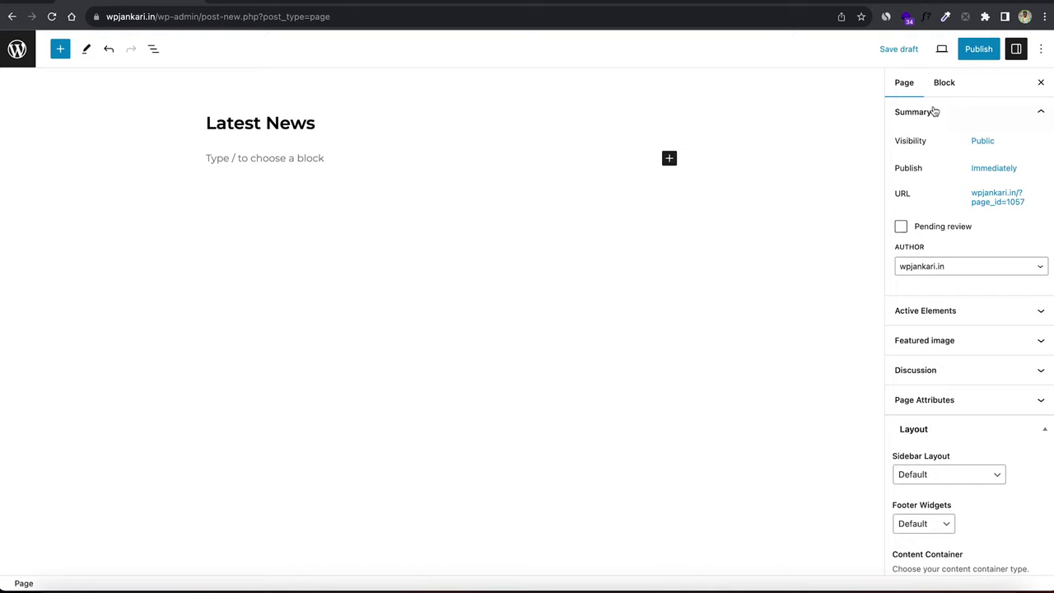
left_click(968, 53)
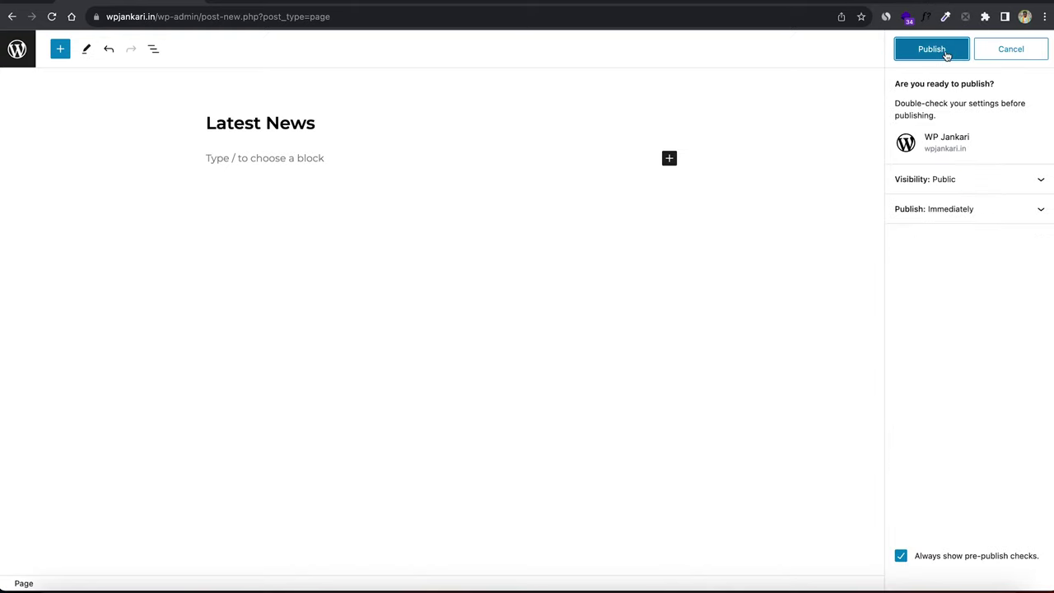
left_click(945, 49)
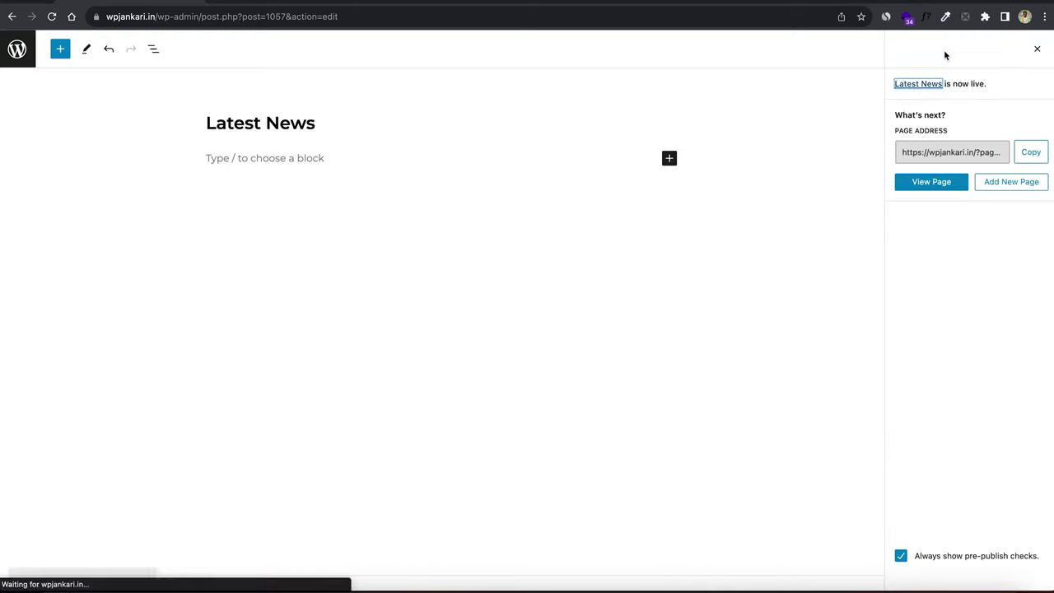
left_click(20, 56)
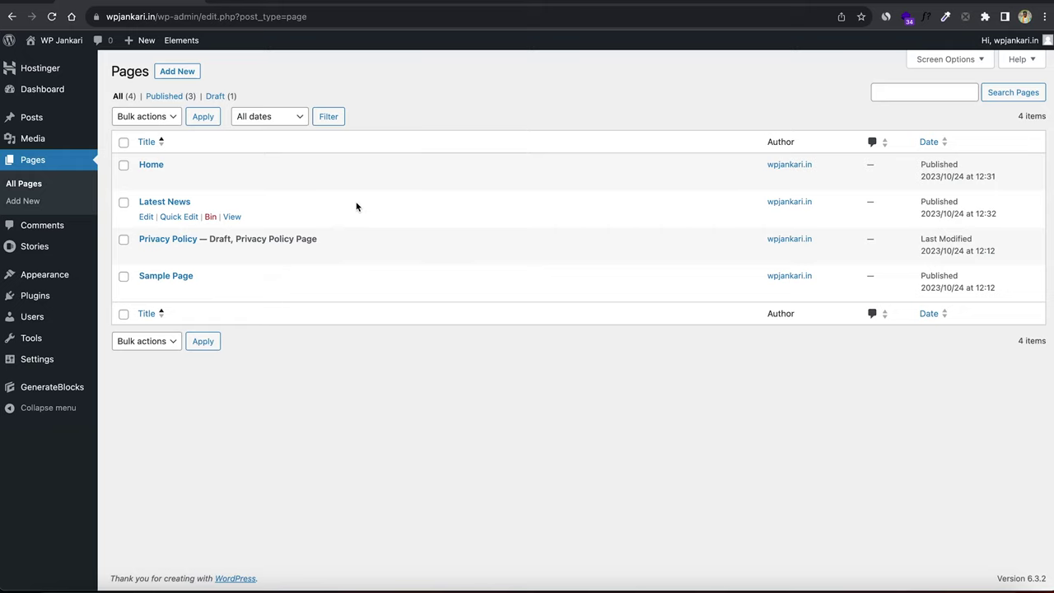
In the Reading settings, make the homepage a static page using Home, set the posts page to Latest News, and save
mouse_move(52, 359)
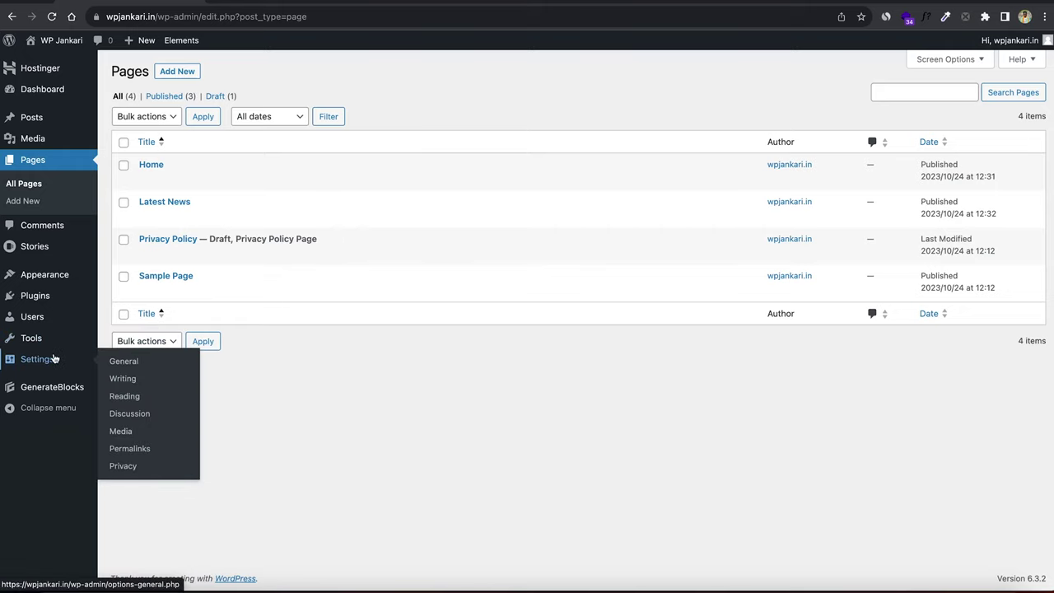
left_click(125, 395)
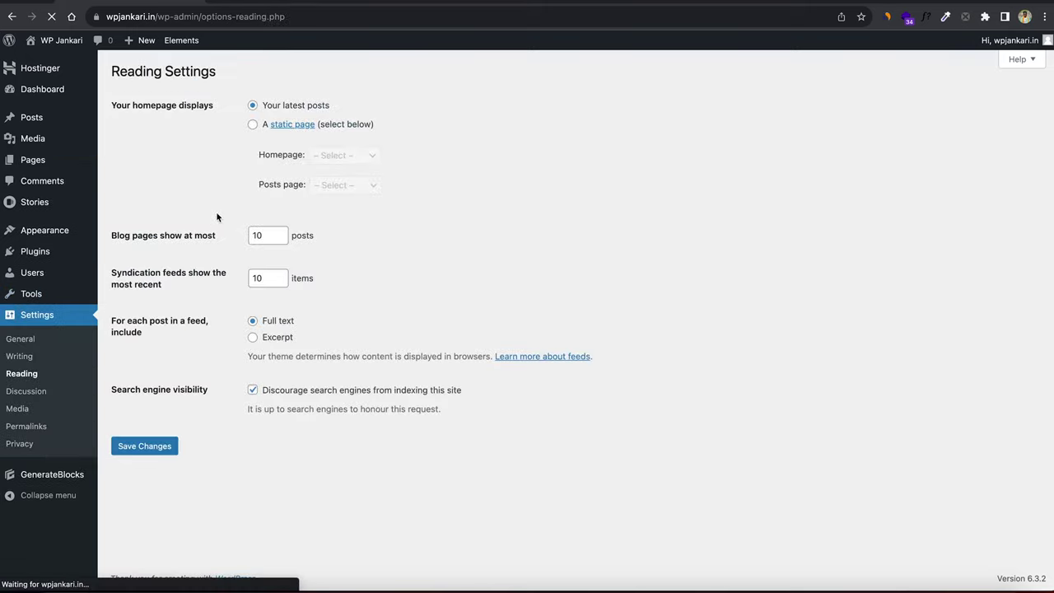
left_click(252, 124)
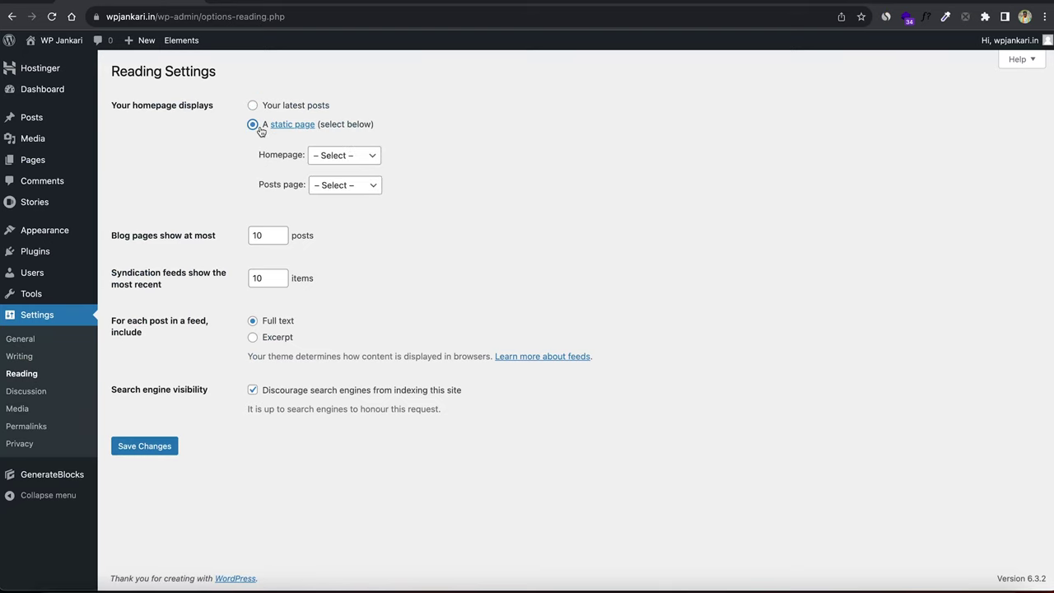
left_click(329, 157)
left_click(331, 173)
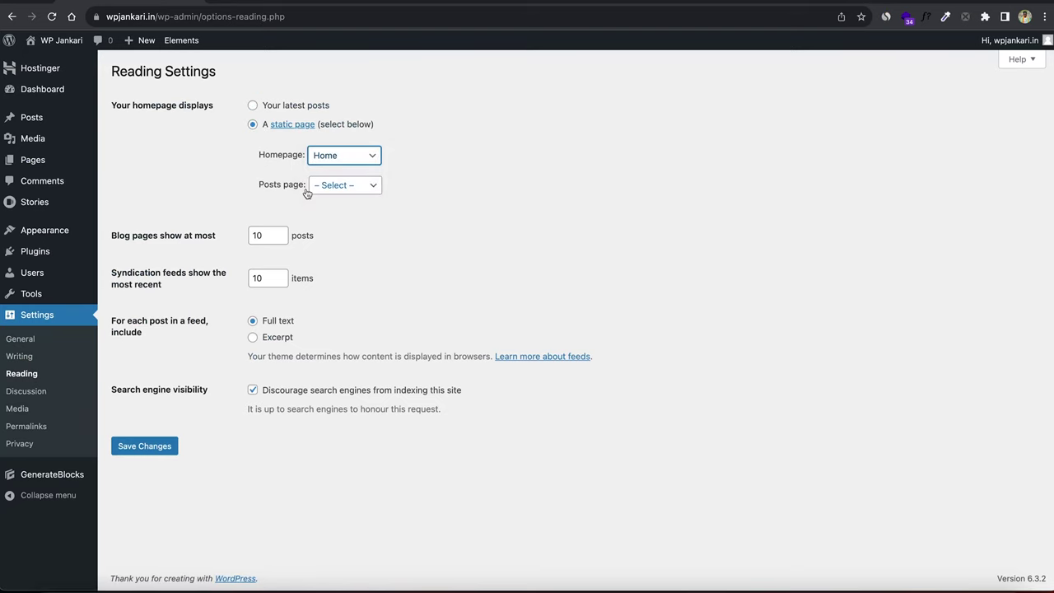
left_click(326, 186)
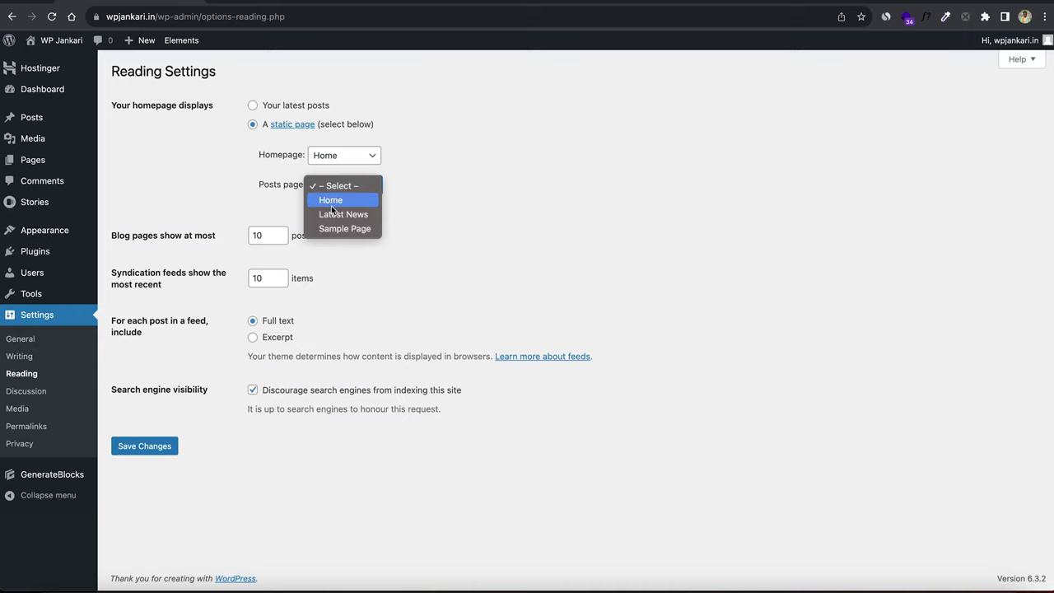
left_click(335, 209)
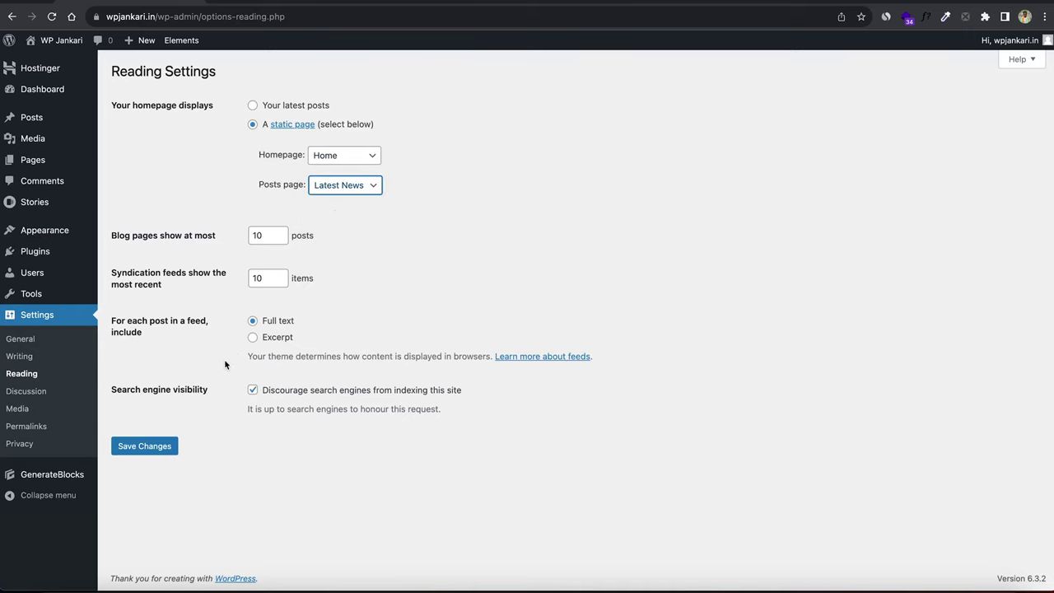
left_click(159, 446)
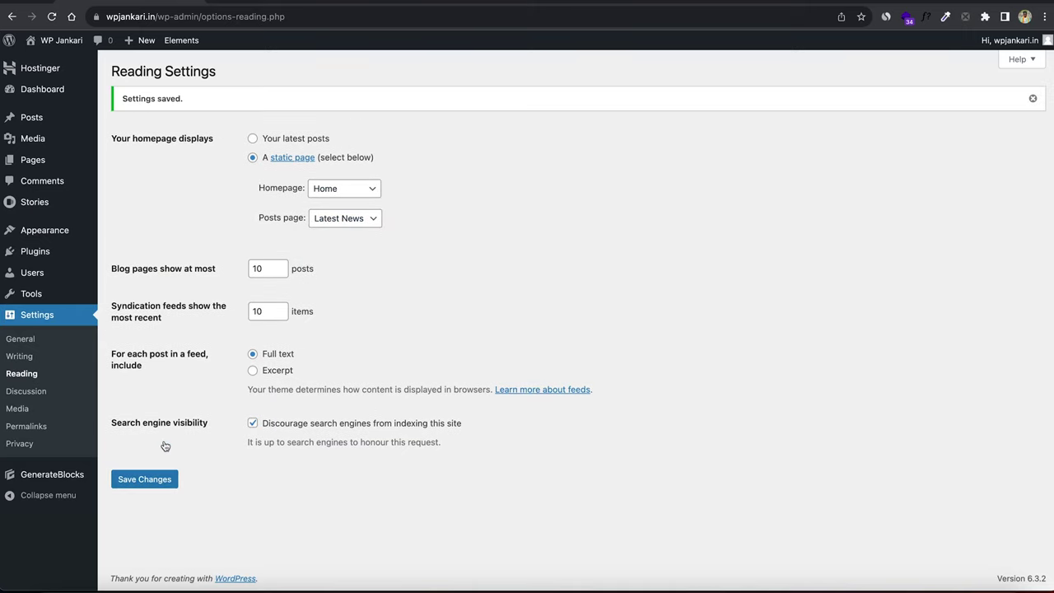
Reload the live site and check its front page and the Latest News posts page
left_click(69, 39)
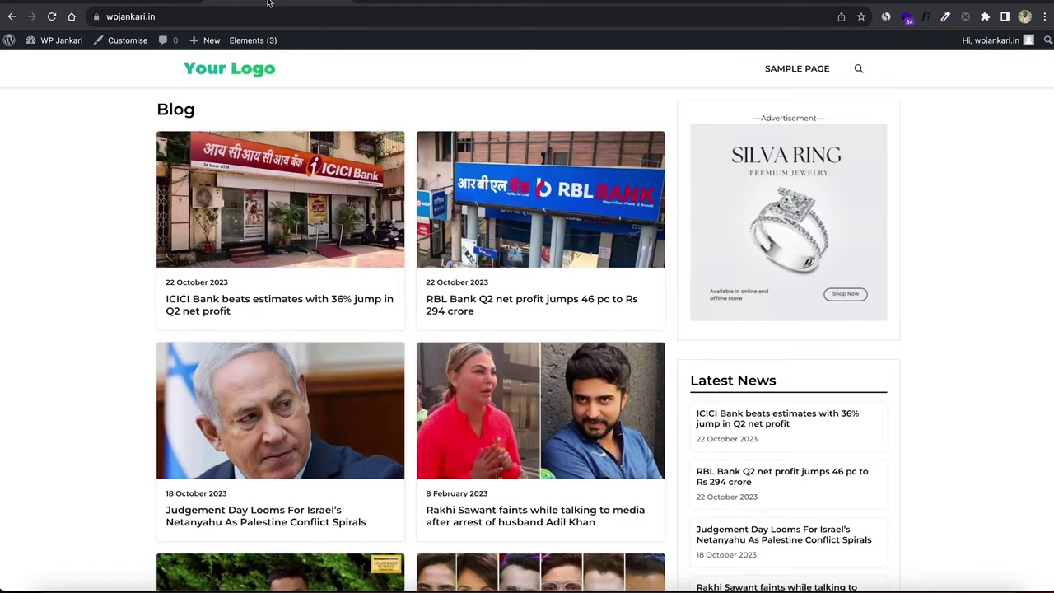
left_click(52, 17)
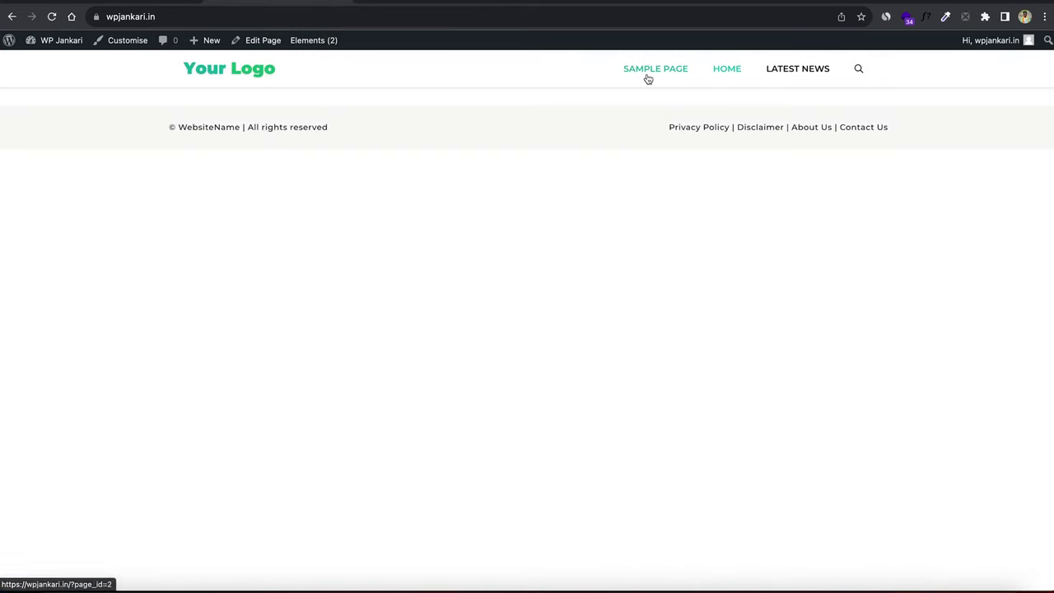
left_click(769, 79)
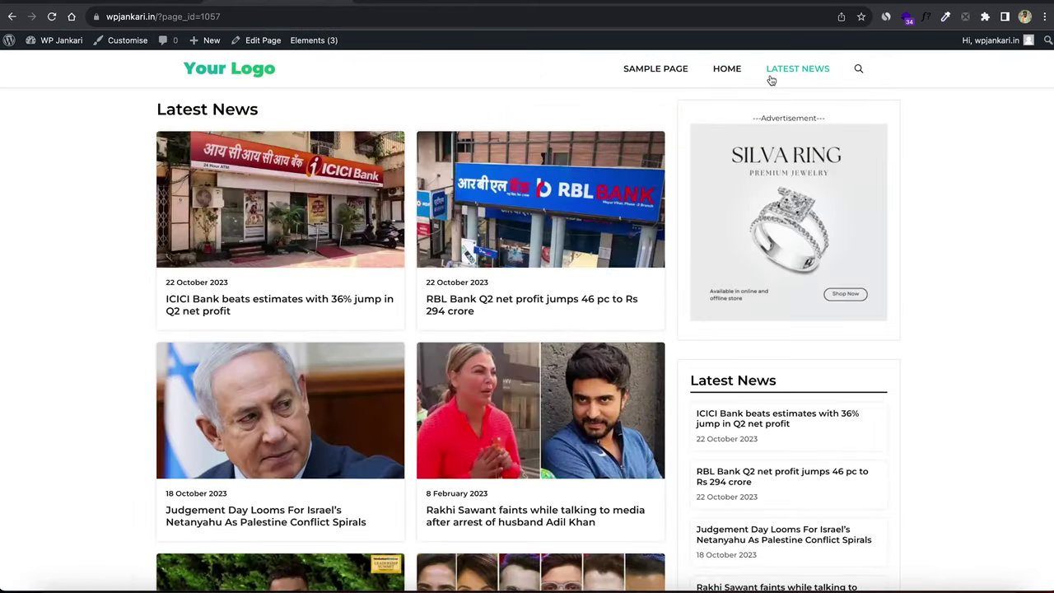
scroll(545, 170, "down", 8)
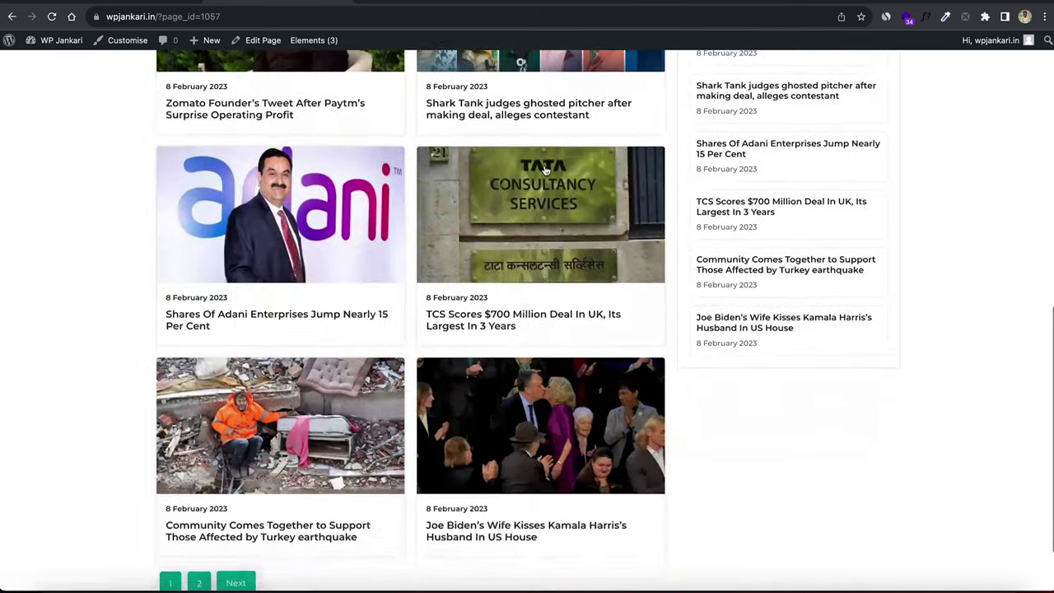
scroll(545, 170, "up", 8)
left_click(247, 72)
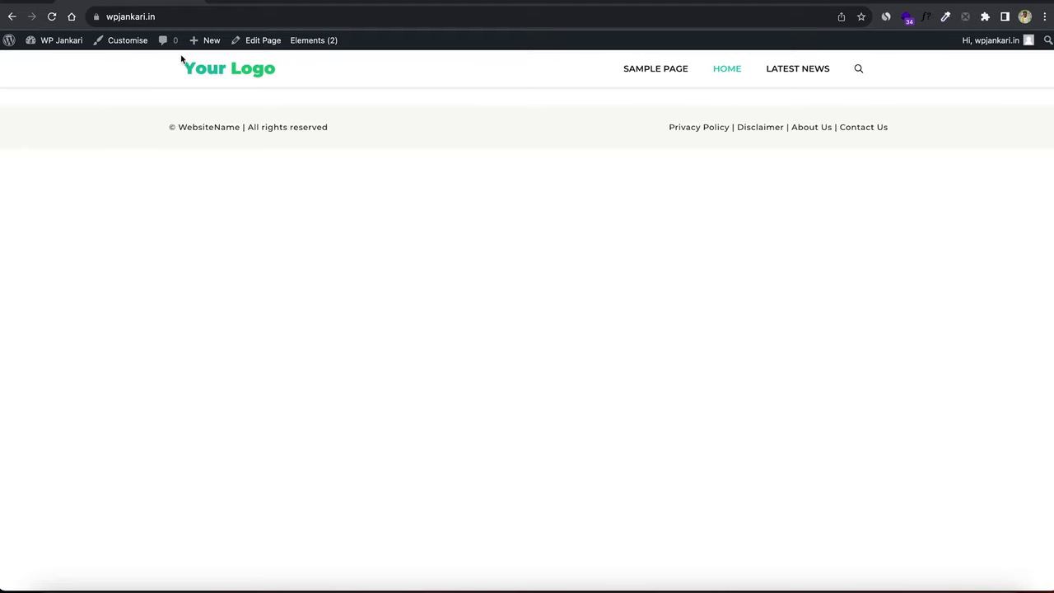
Open the Home page for editing and paste the full contents of wpnews-home-page.txt into its body
left_click(254, 43)
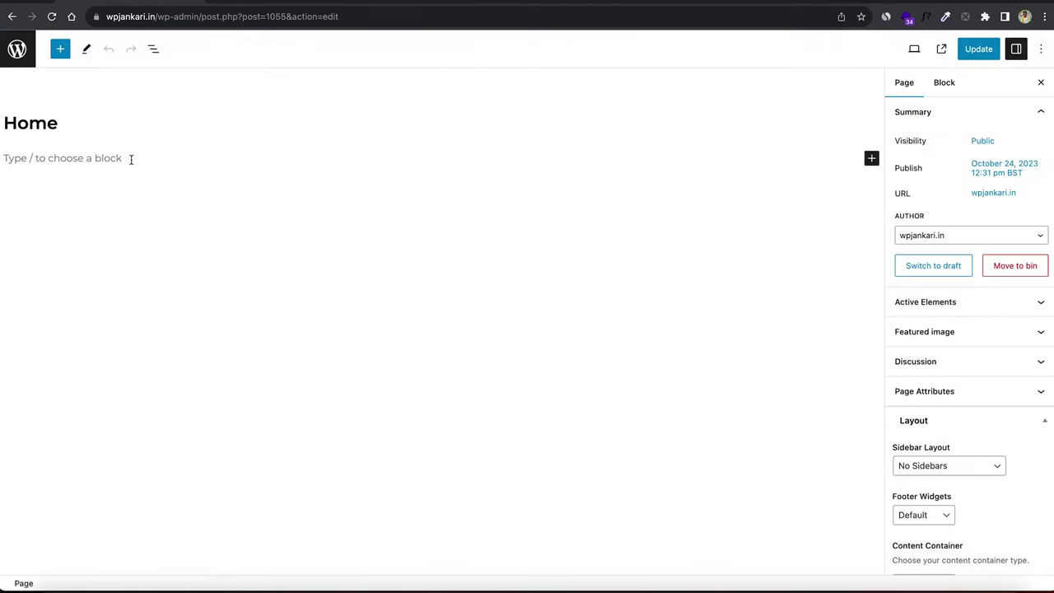
key("super+Tab")
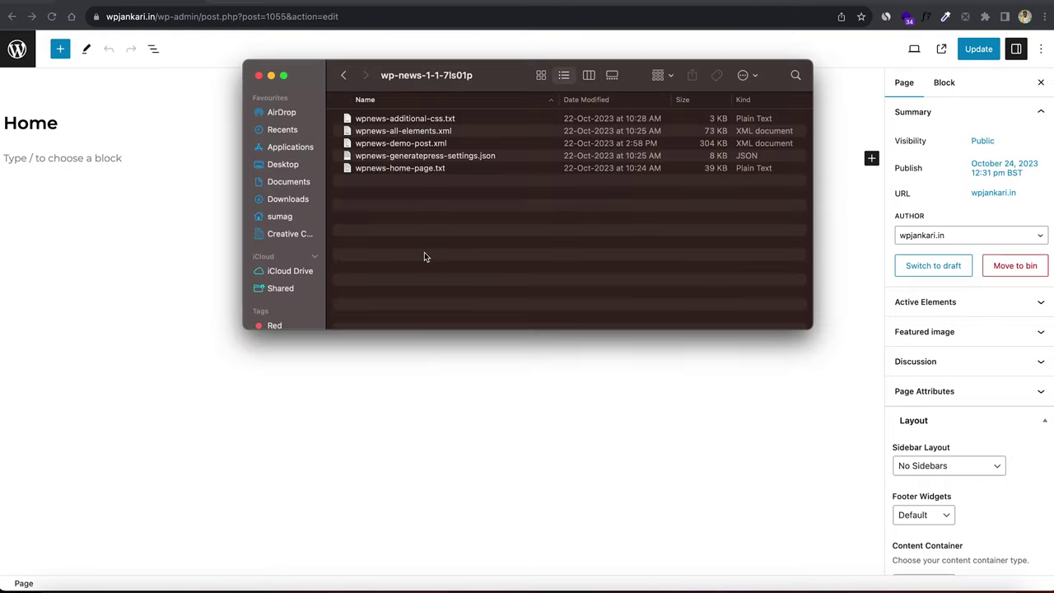
double_click(414, 170)
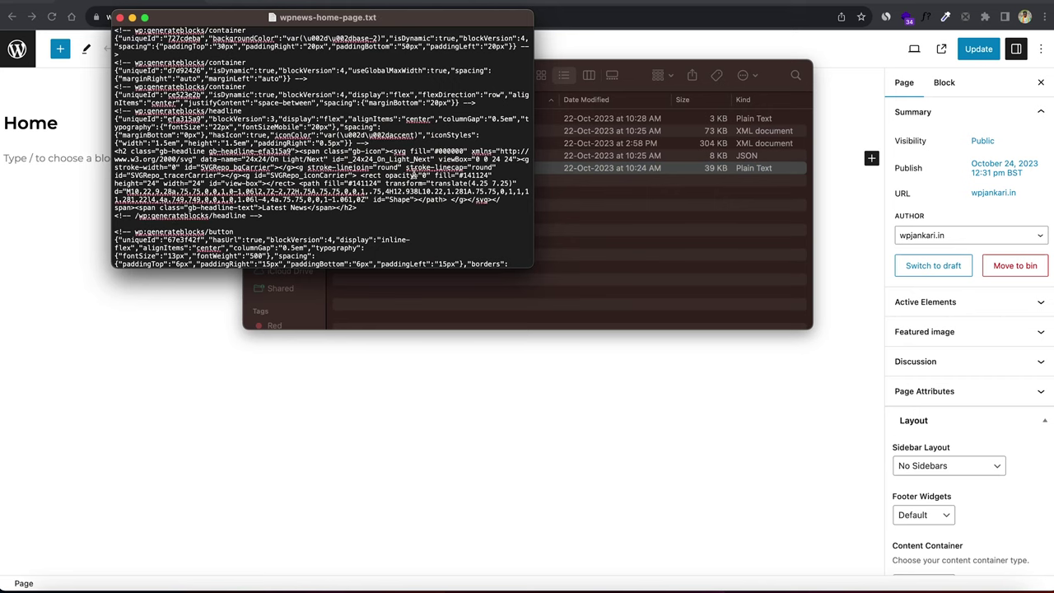
key("super+a")
key("super+c")
left_click(413, 174)
left_click(62, 151)
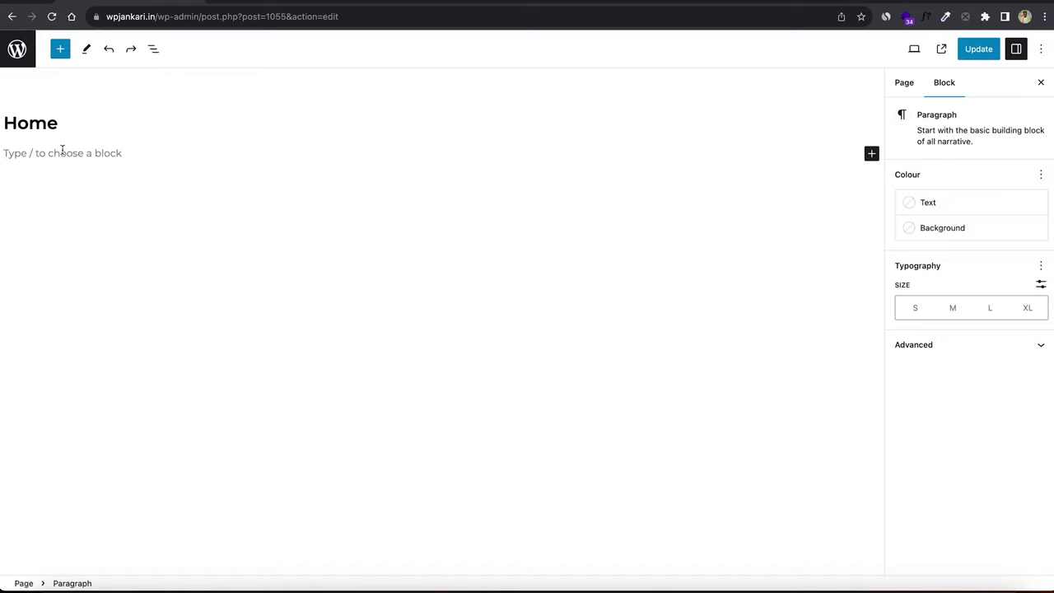
key("super+v")
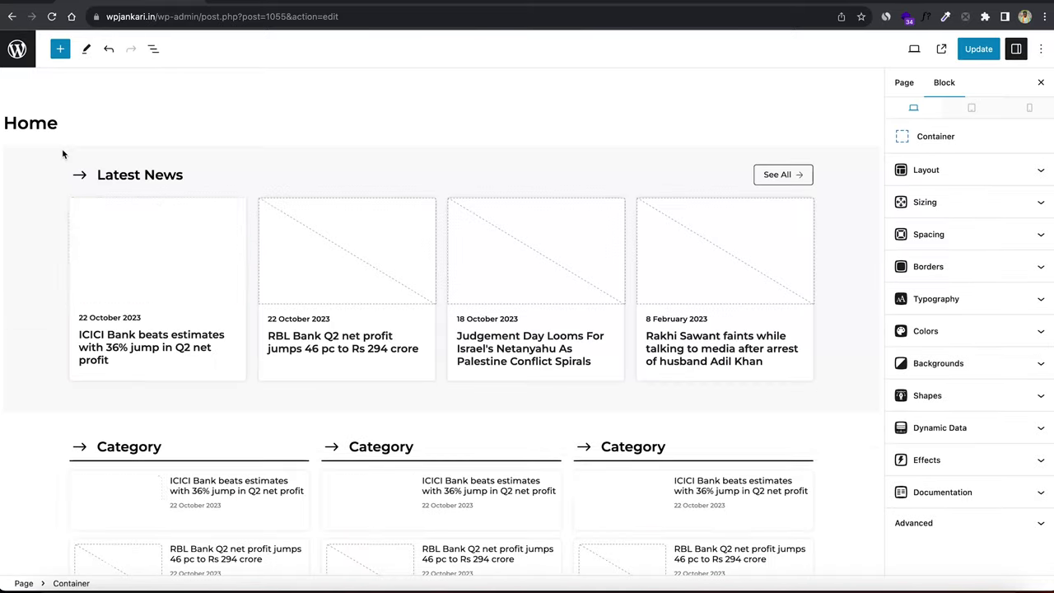
Review the pasted sections in the Home page editor, update the page, and check its layout on the live site
scroll(245, 216, "down", 1)
scroll(245, 217, "down", 10)
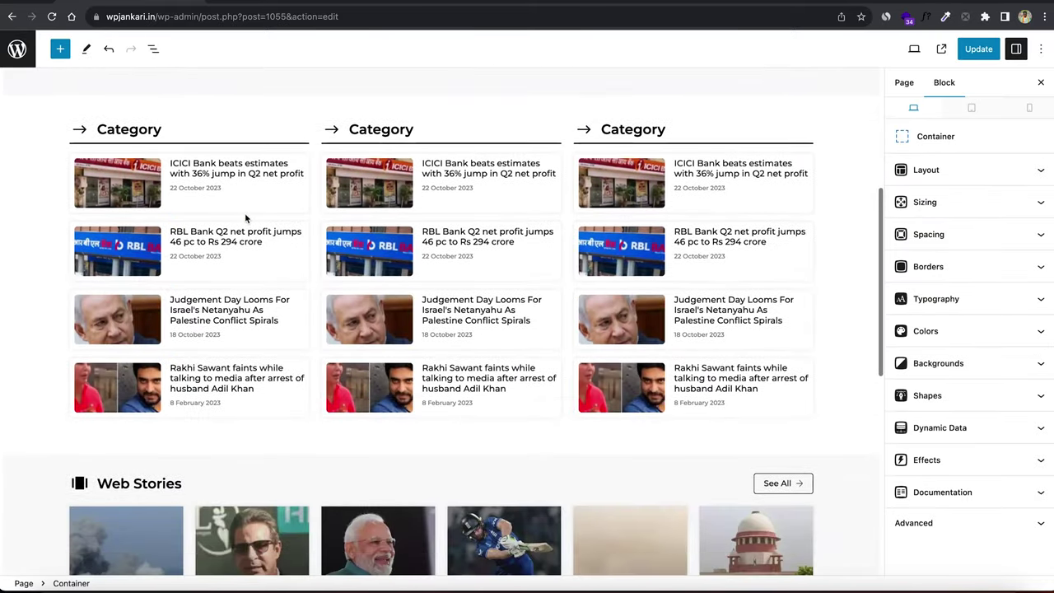
scroll(245, 214, "down", 2)
scroll(245, 213, "up", 15)
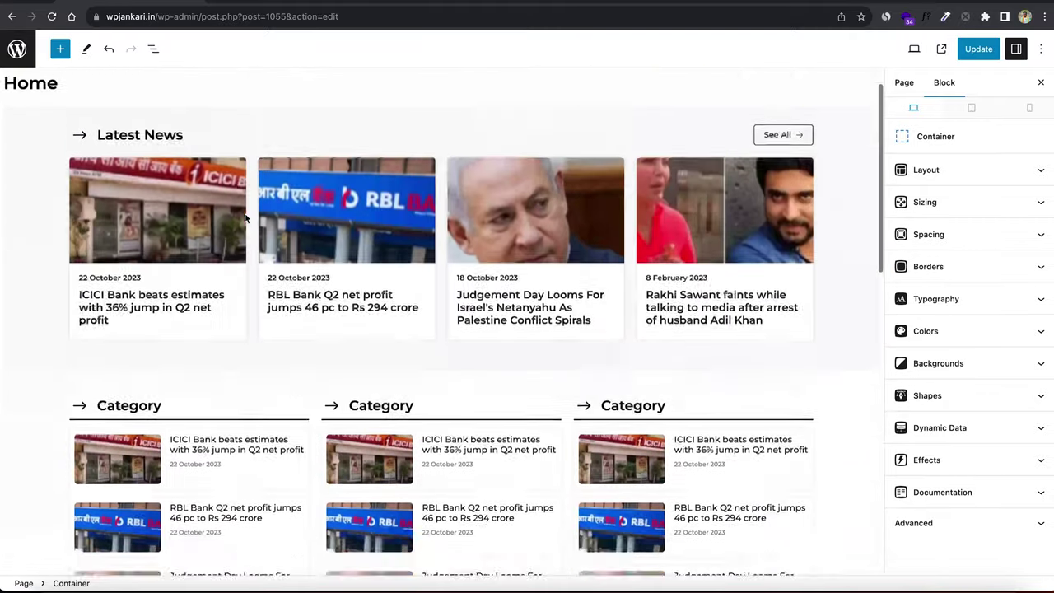
left_click(980, 48)
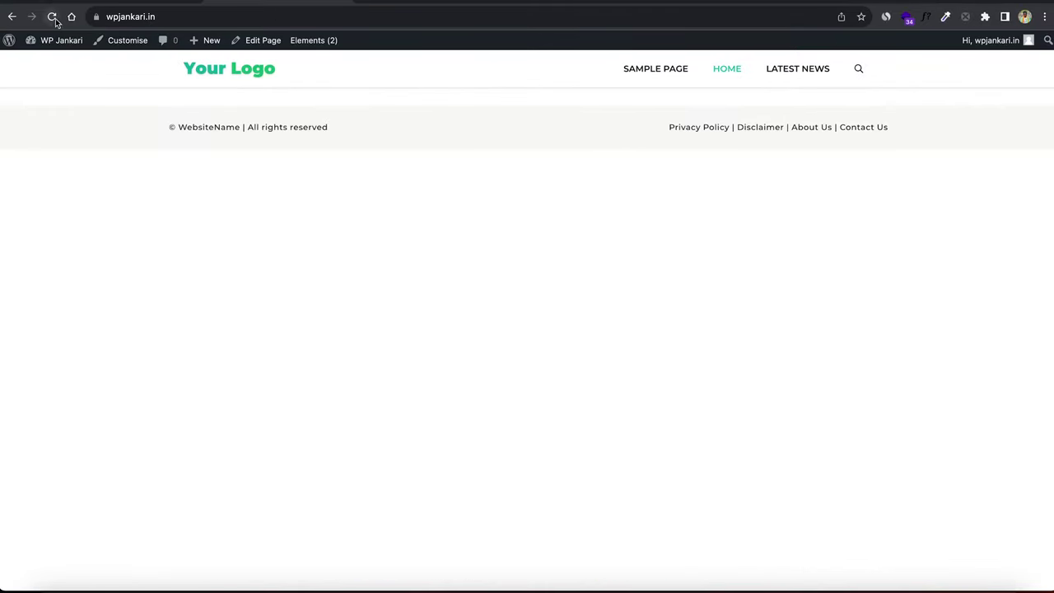
scroll(73, 264, "down", 6)
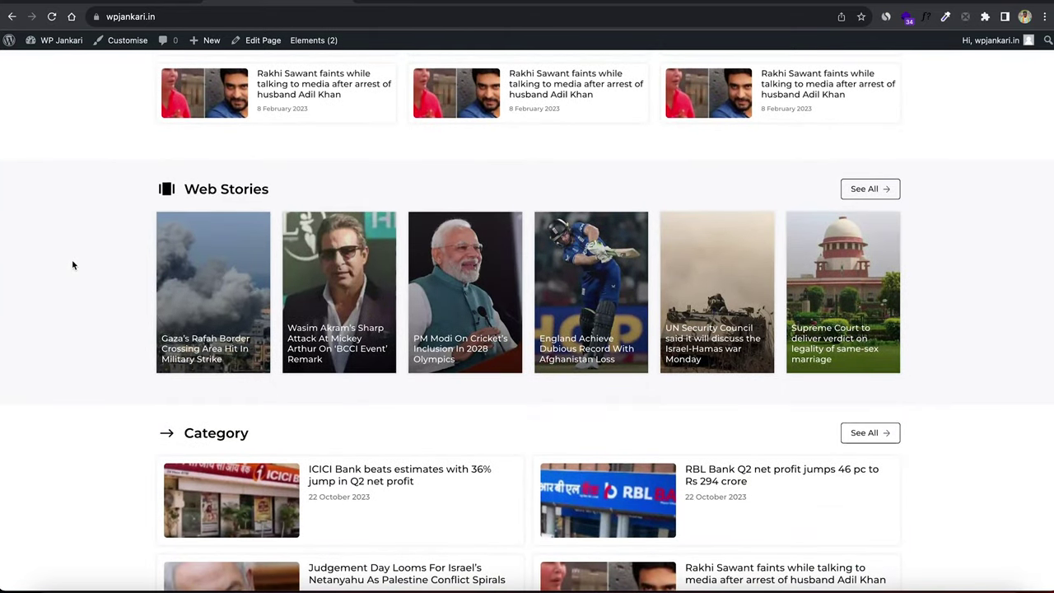
scroll(71, 264, "up", 6)
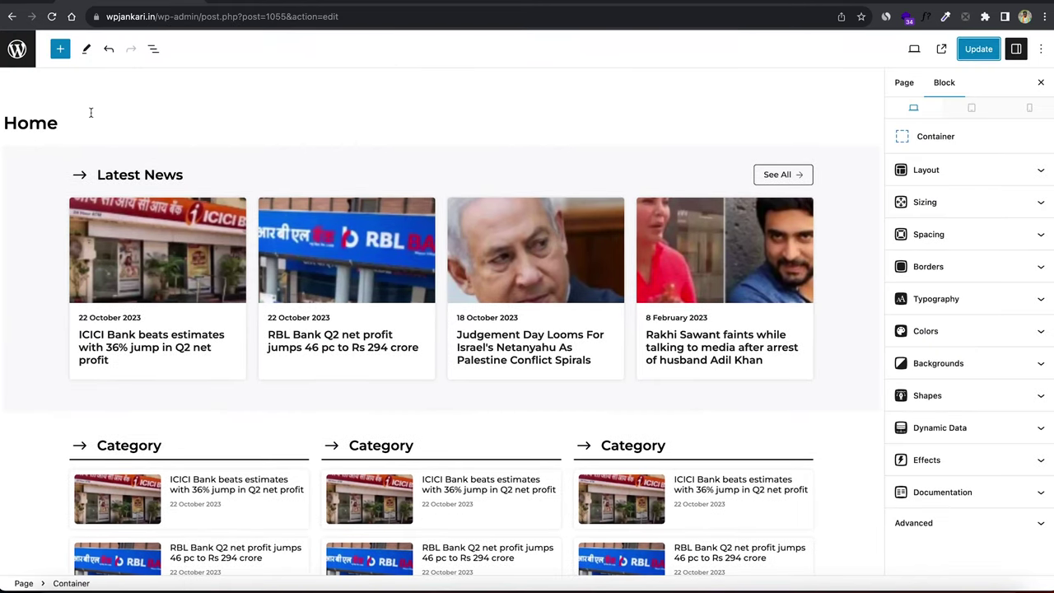
Examine the Home page's Latest News heading and block structure in the List View, and select the section's outermost container
scroll(91, 111, "down", 1)
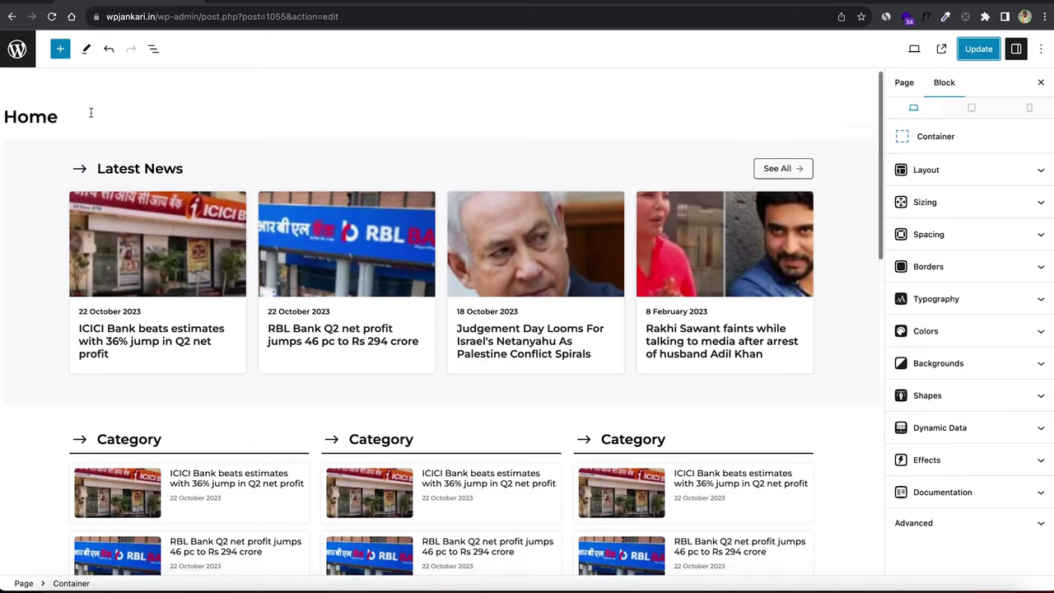
left_click(97, 168)
left_click_drag(97, 168, 183, 169)
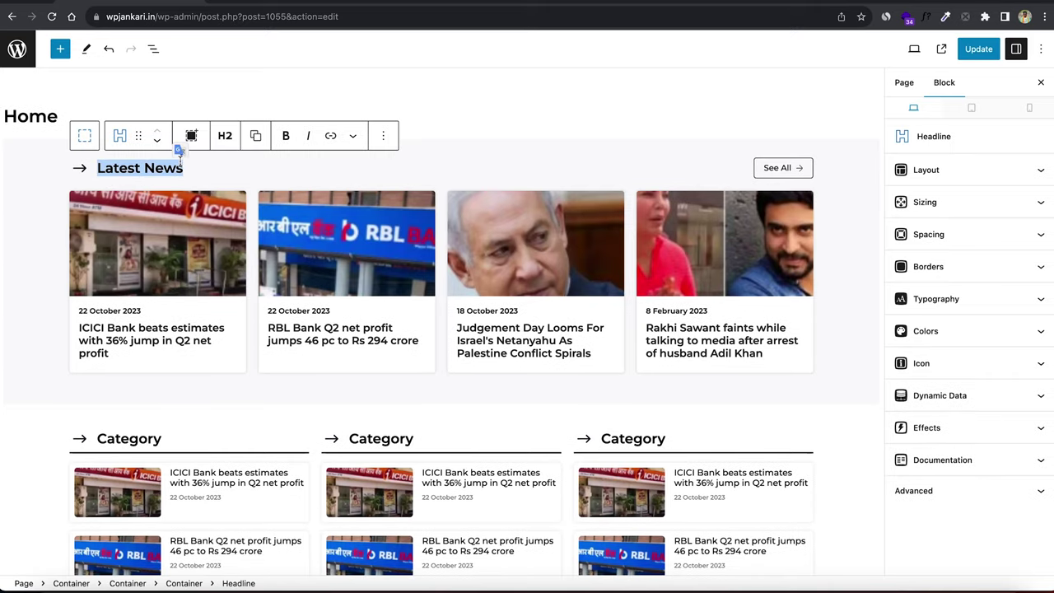
left_click(503, 168)
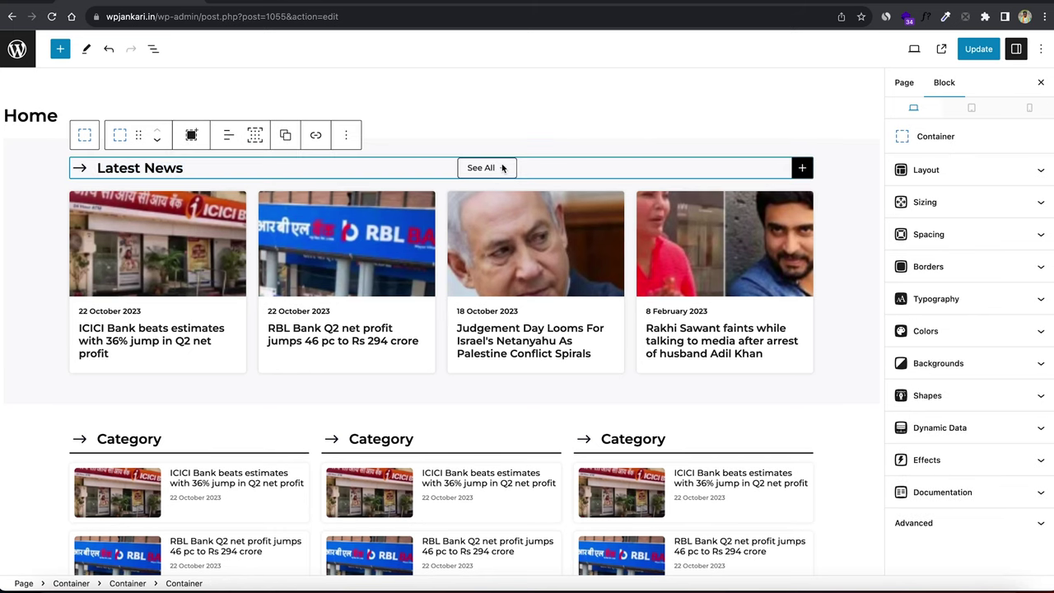
left_click(153, 51)
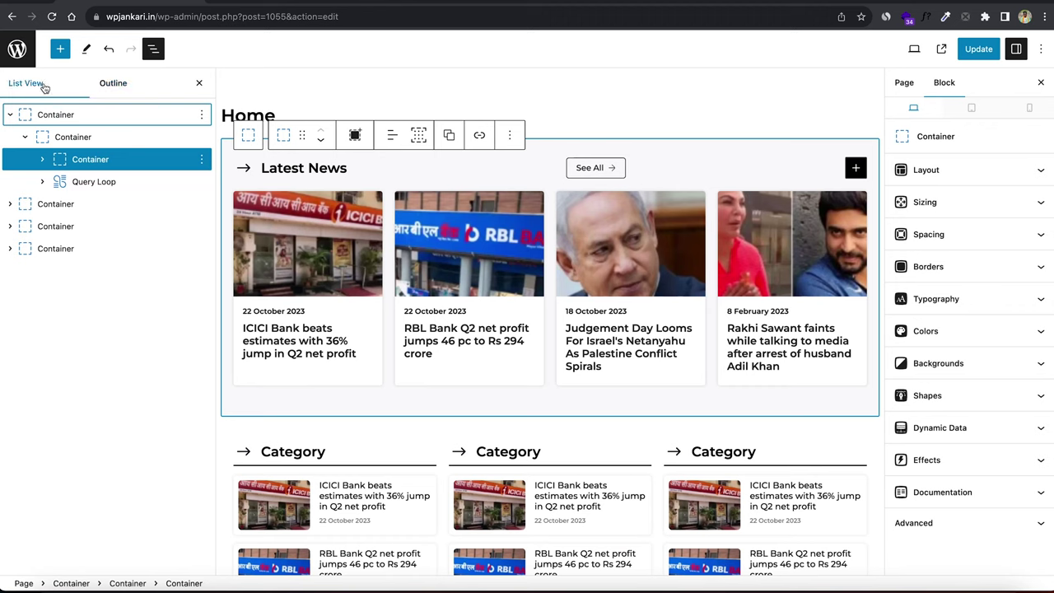
left_click(9, 115)
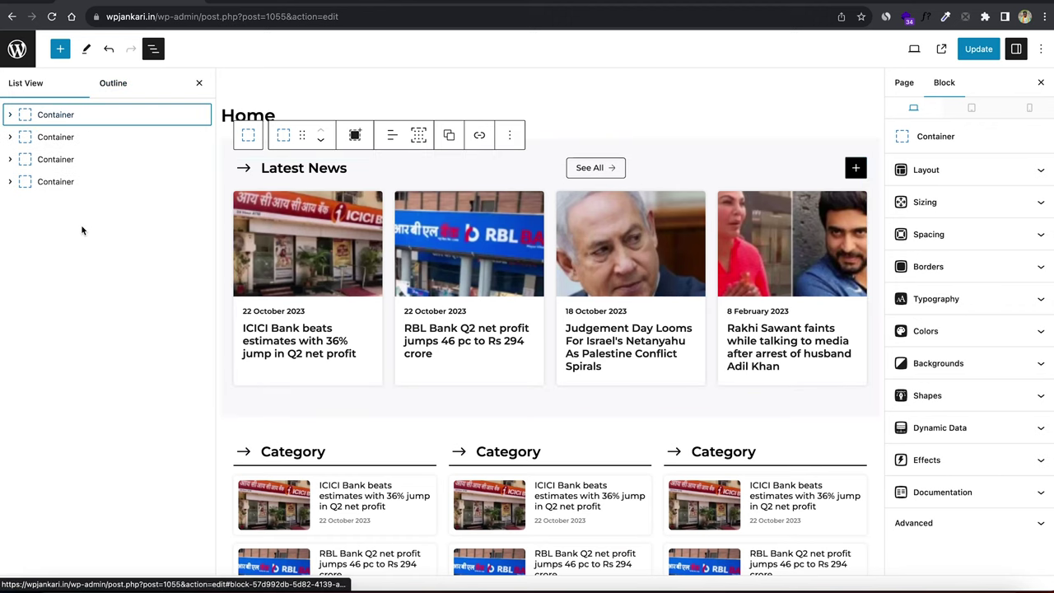
left_click(87, 115)
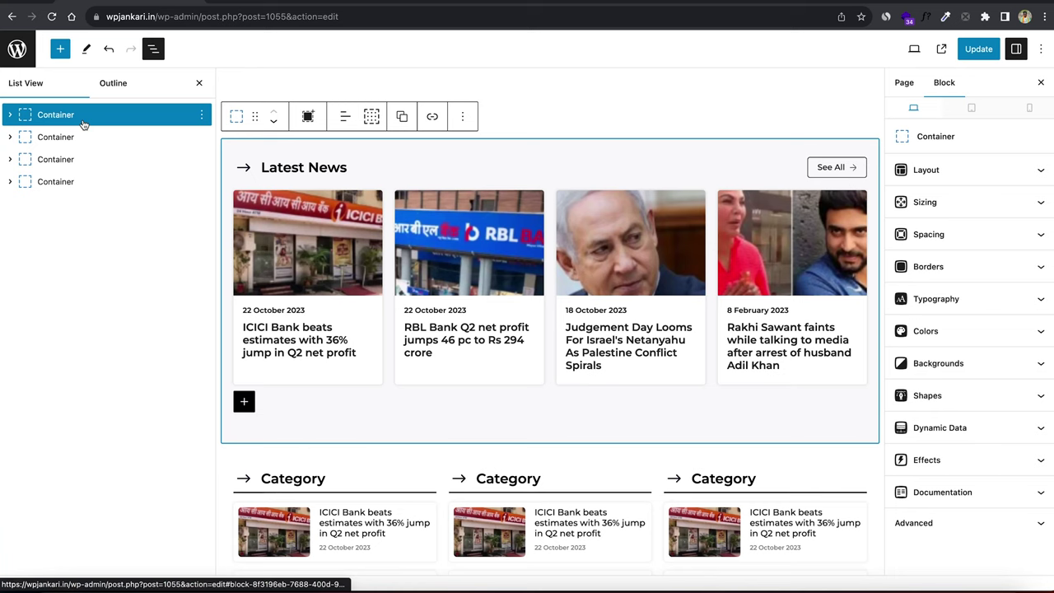
Try showing 8 posts per page in the Latest News section's Query Loop, and restore it to 4
left_click(299, 167)
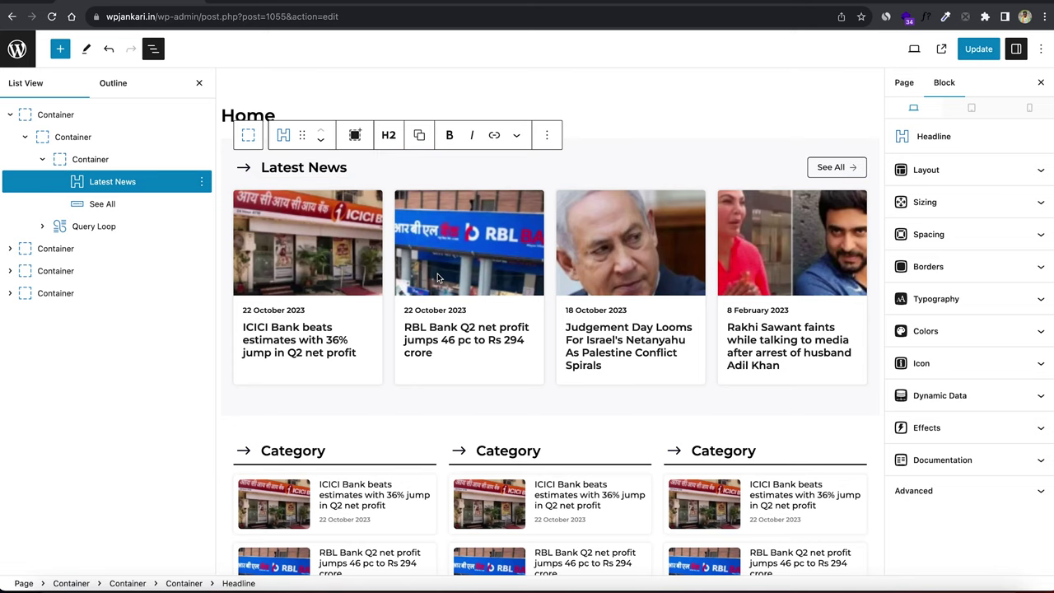
left_click(116, 234)
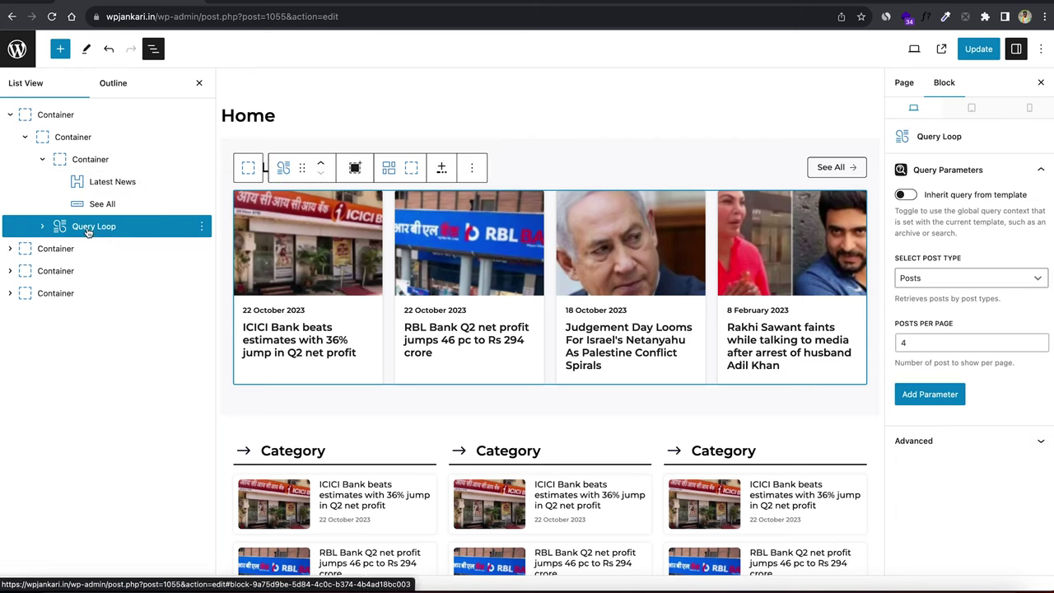
left_click(900, 342)
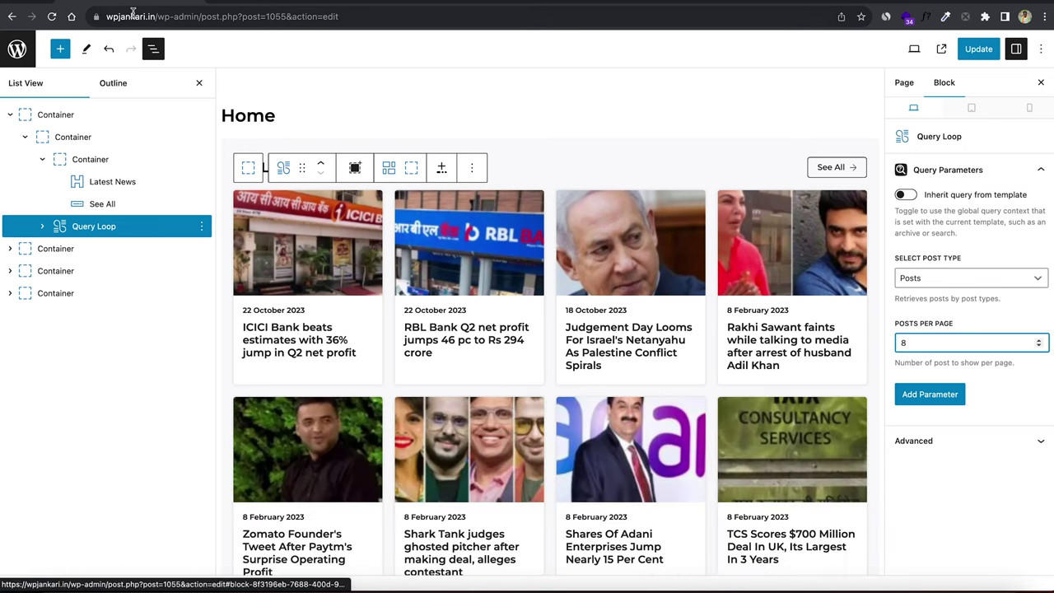
left_click(154, 52)
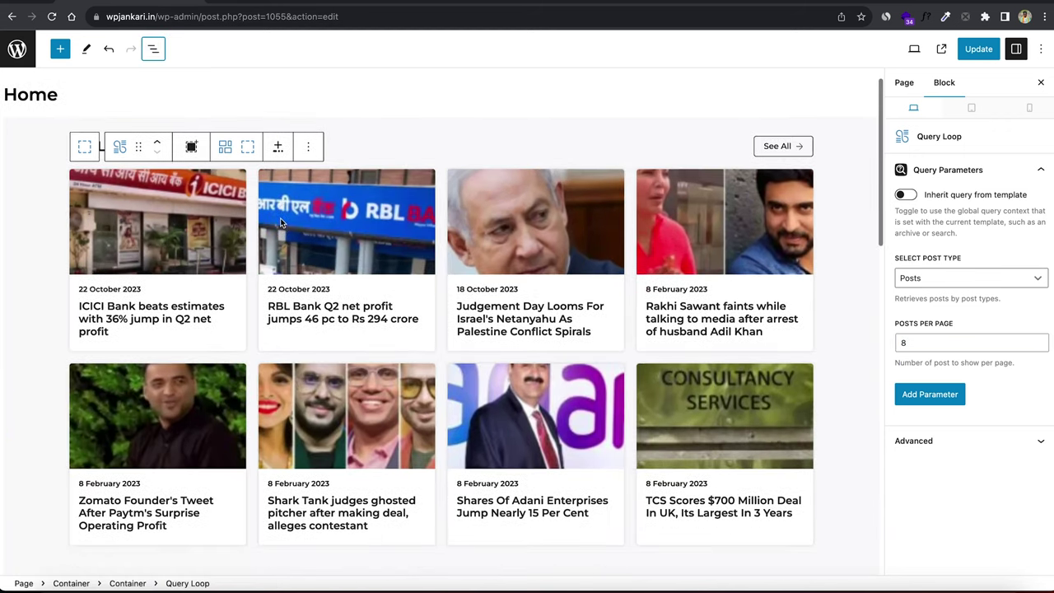
left_click(903, 342)
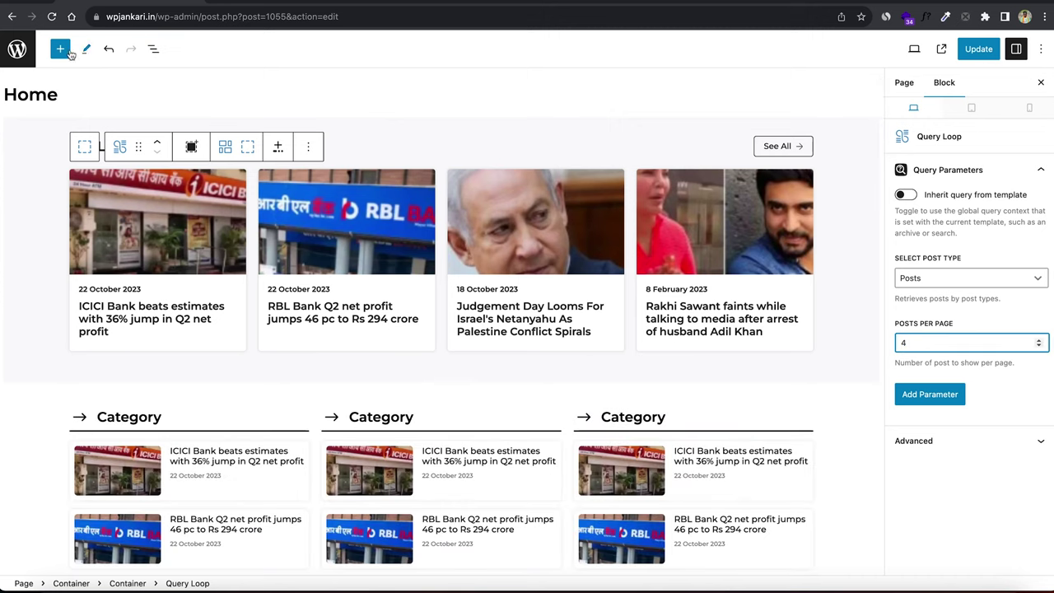
left_click(151, 51)
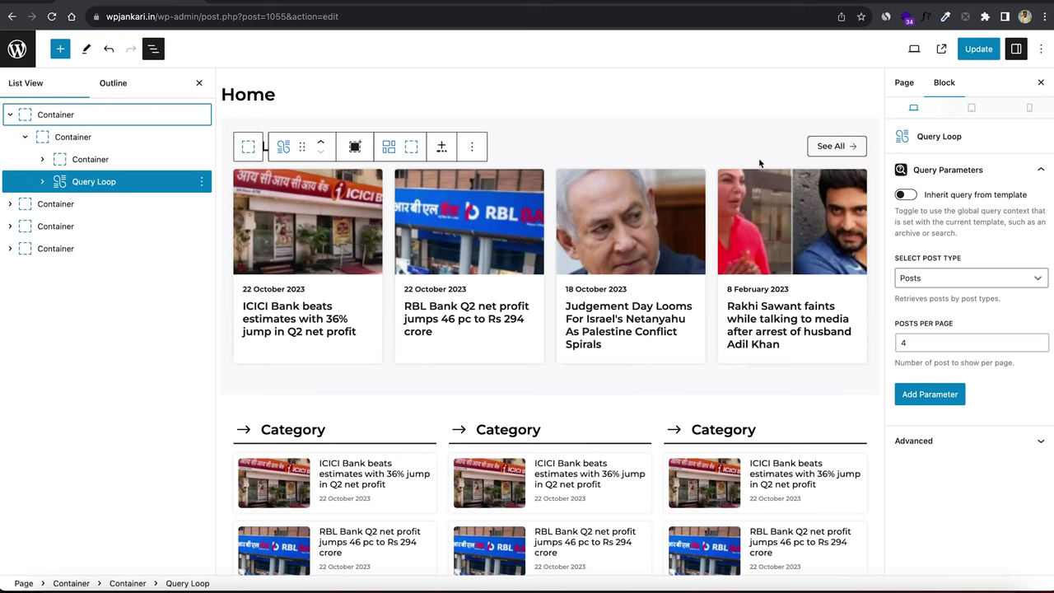
Link the Latest News section's See All button to the site's Latest News page, and test the saved link on the live homepage
left_click(823, 146)
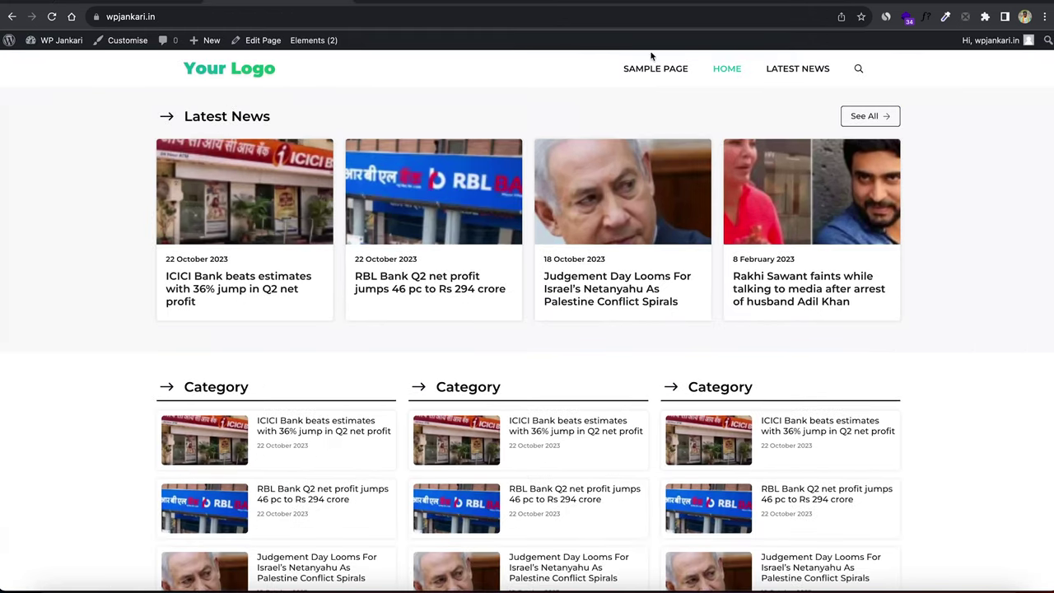
left_click(798, 69)
left_click(268, 17)
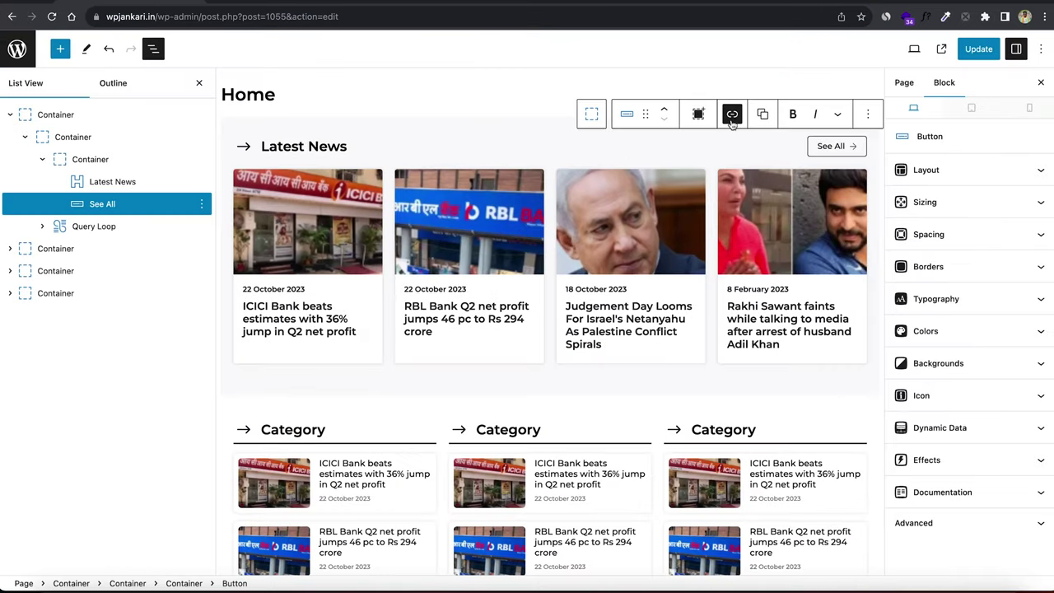
left_click(731, 115)
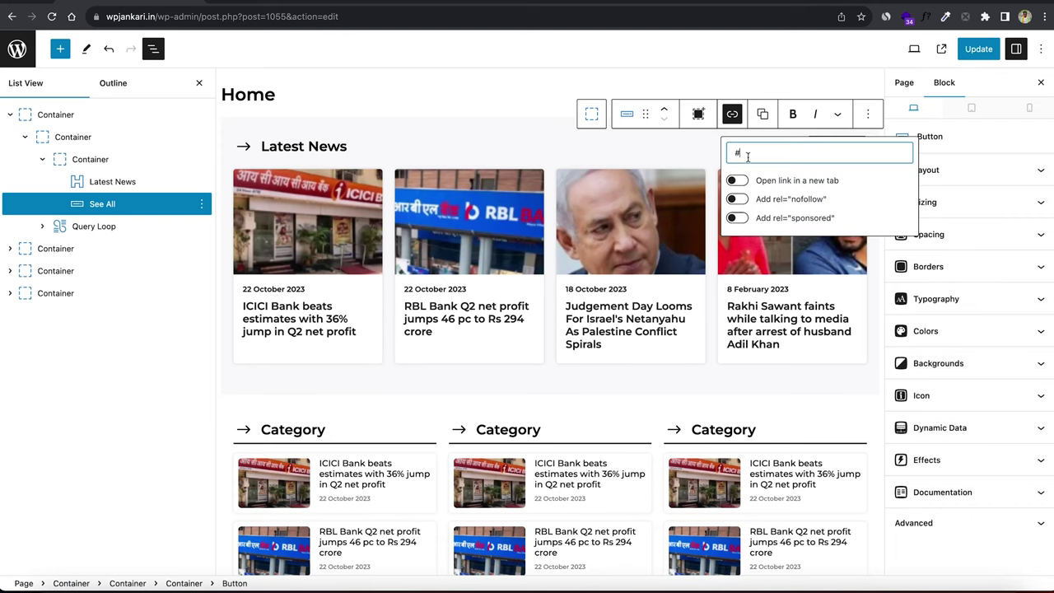
left_click(819, 146)
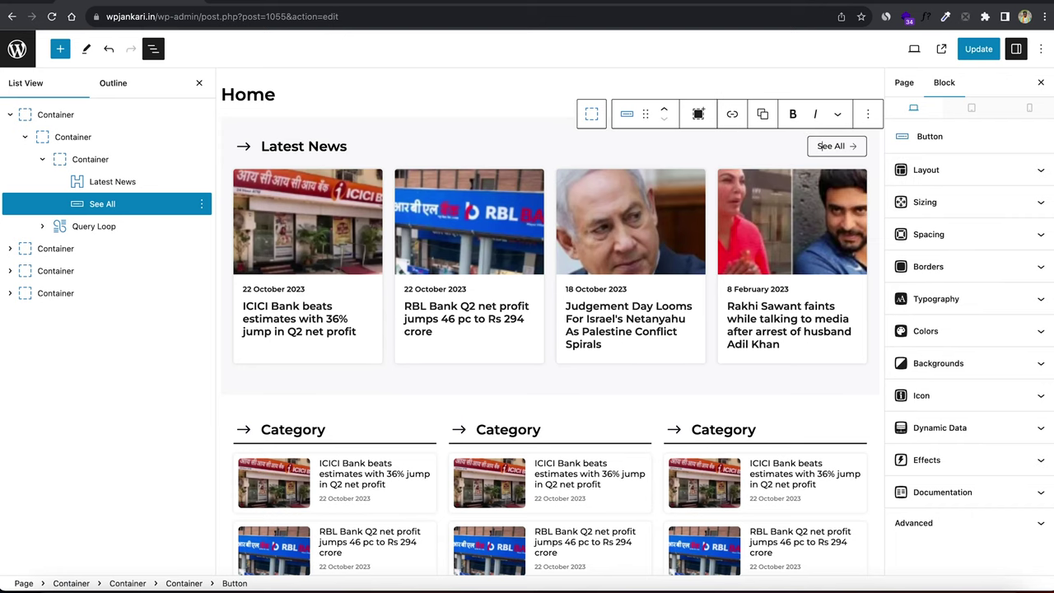
left_click(731, 113)
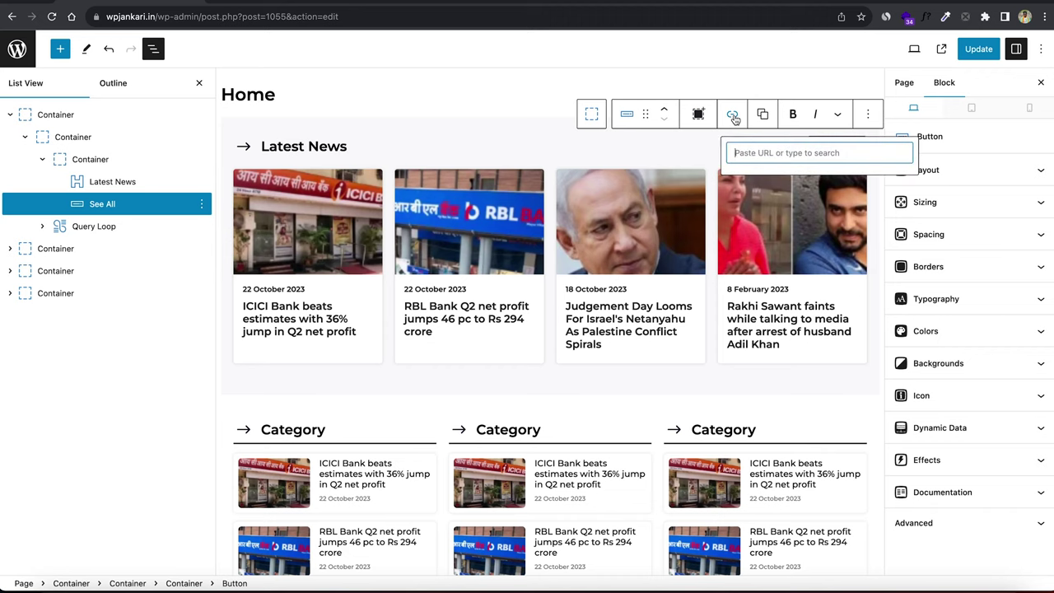
key("Escape")
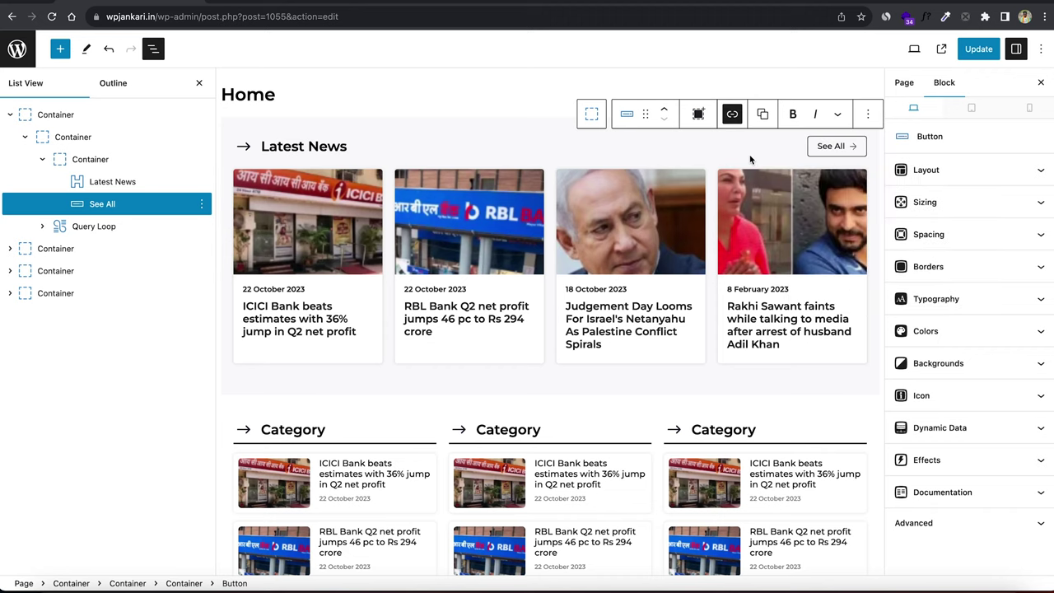
key("ctrl+s")
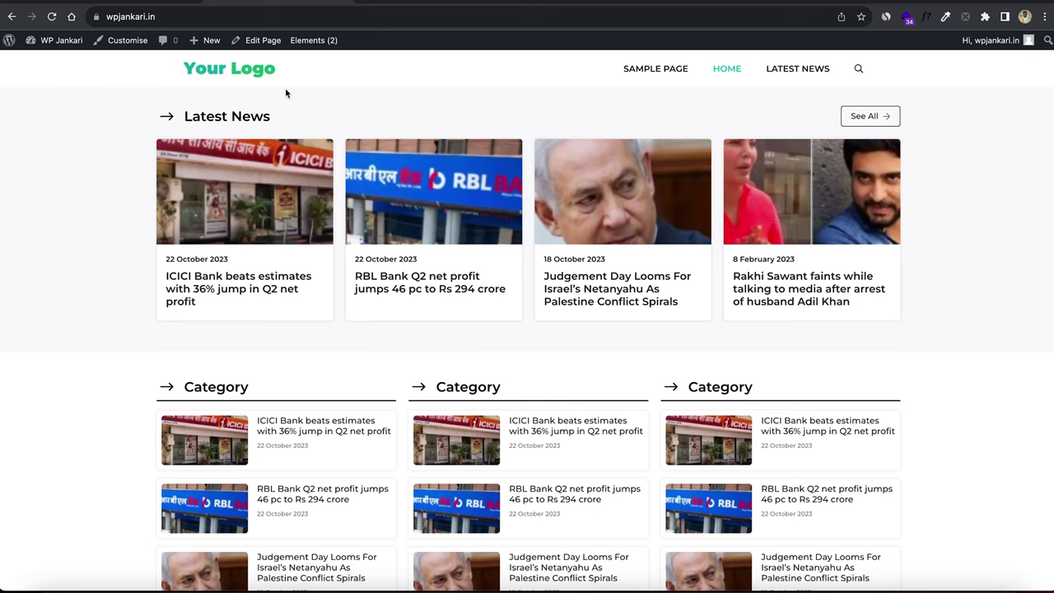
left_click(859, 121)
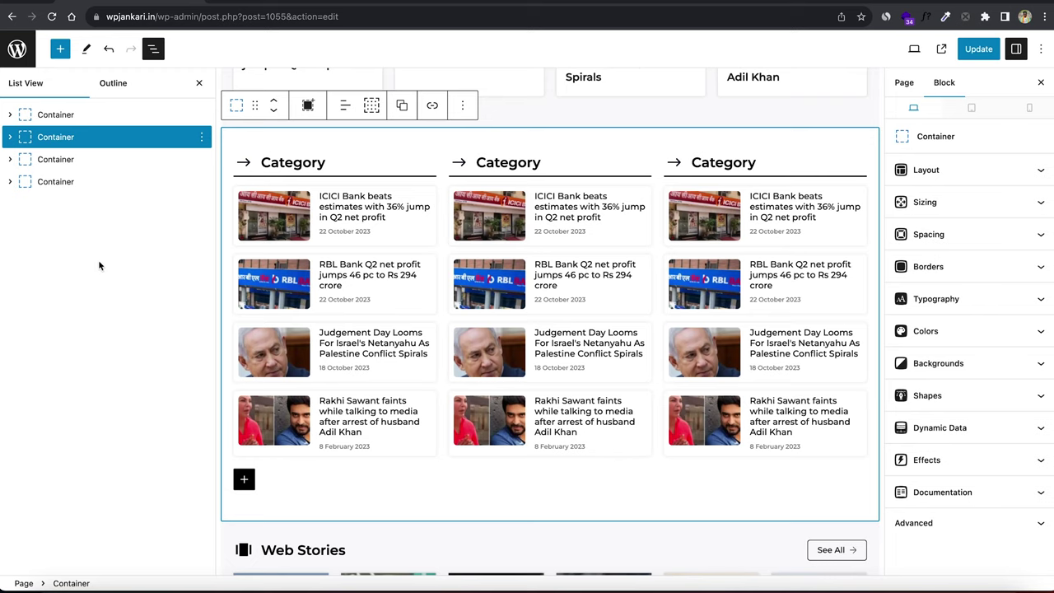
Expand the category section's containers and grid in the List View, and examine its three column containers
left_click(10, 138)
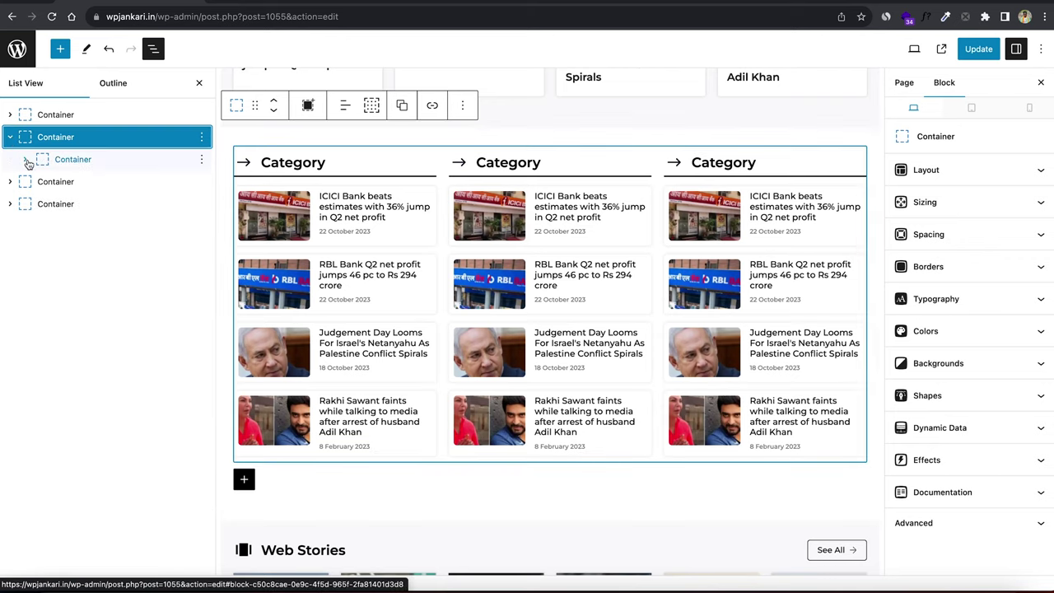
left_click(26, 161)
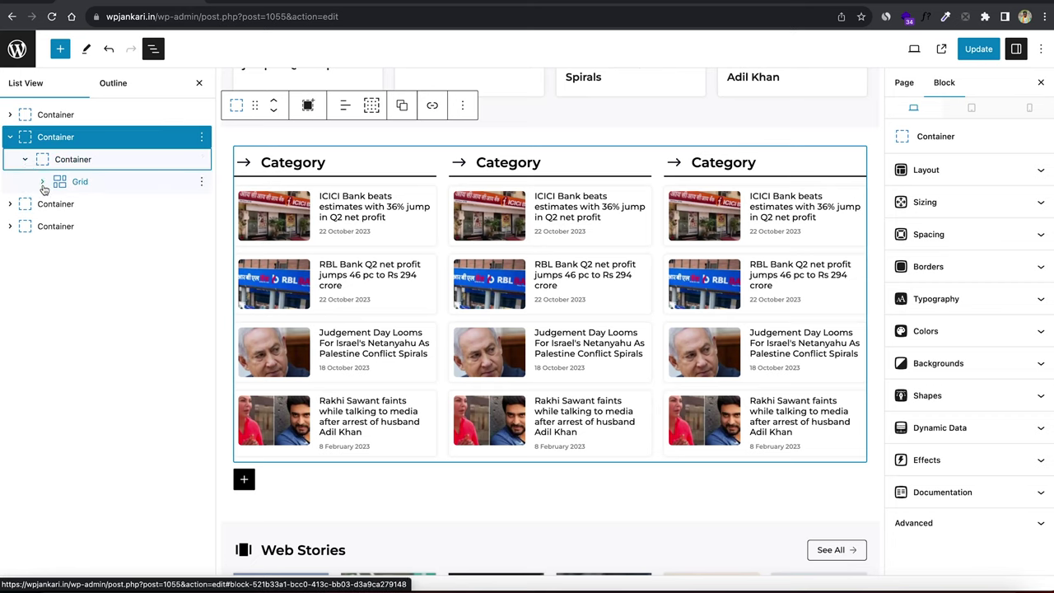
left_click(42, 182)
left_click(93, 208)
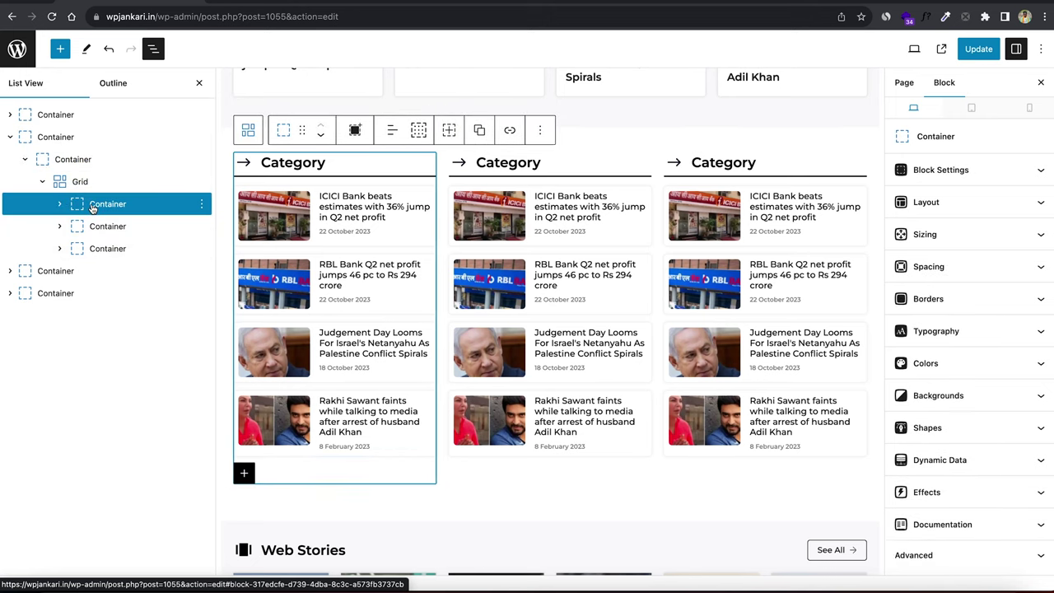
left_click(99, 228)
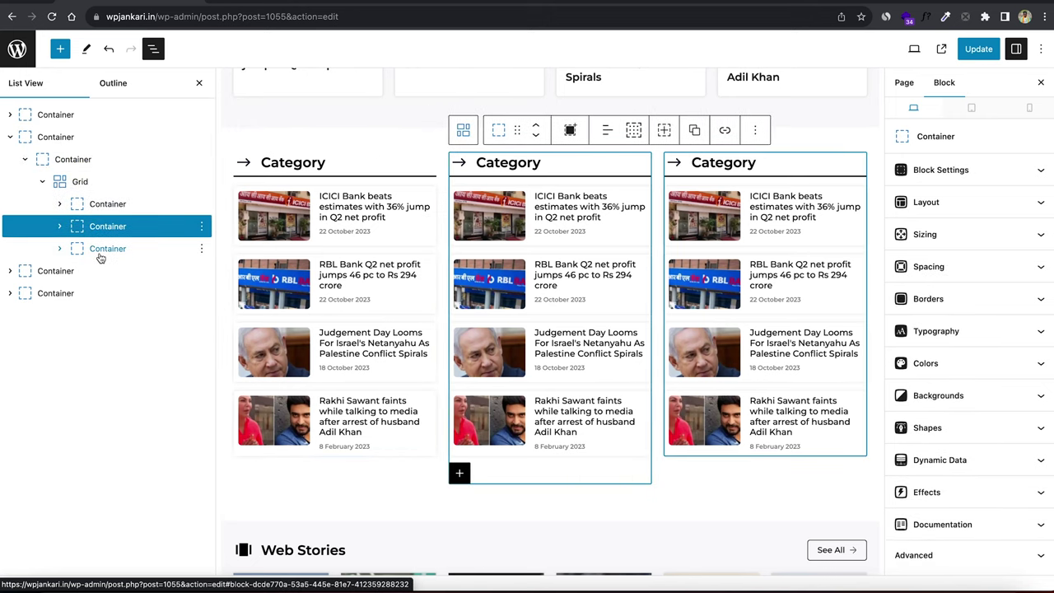
left_click(99, 250)
left_click(61, 205)
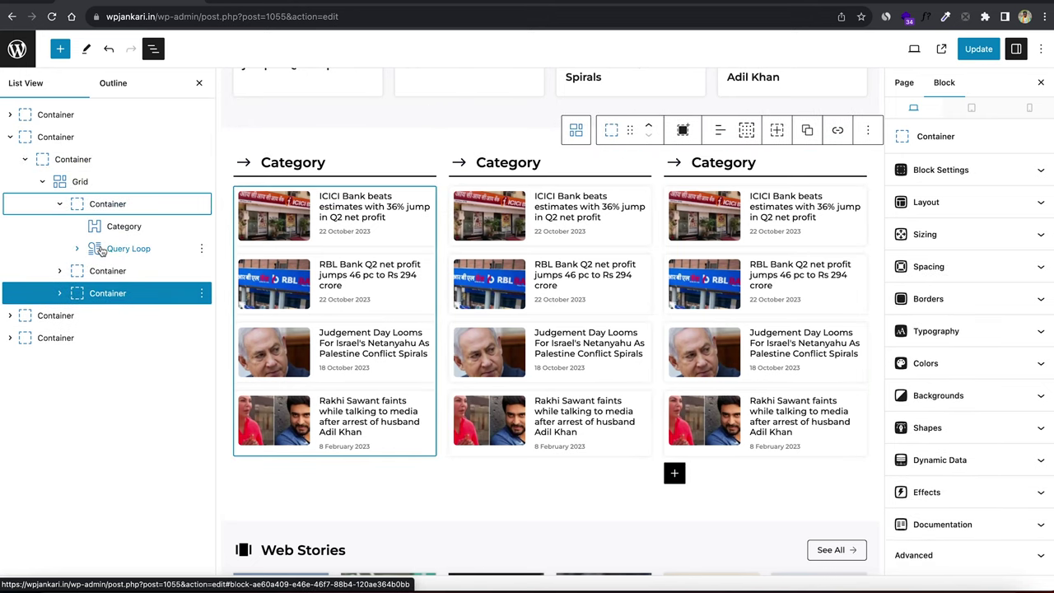
Add a Taxonomies parameter to the first category column's Query Loop, using Categories with the term #12: India
left_click(100, 250)
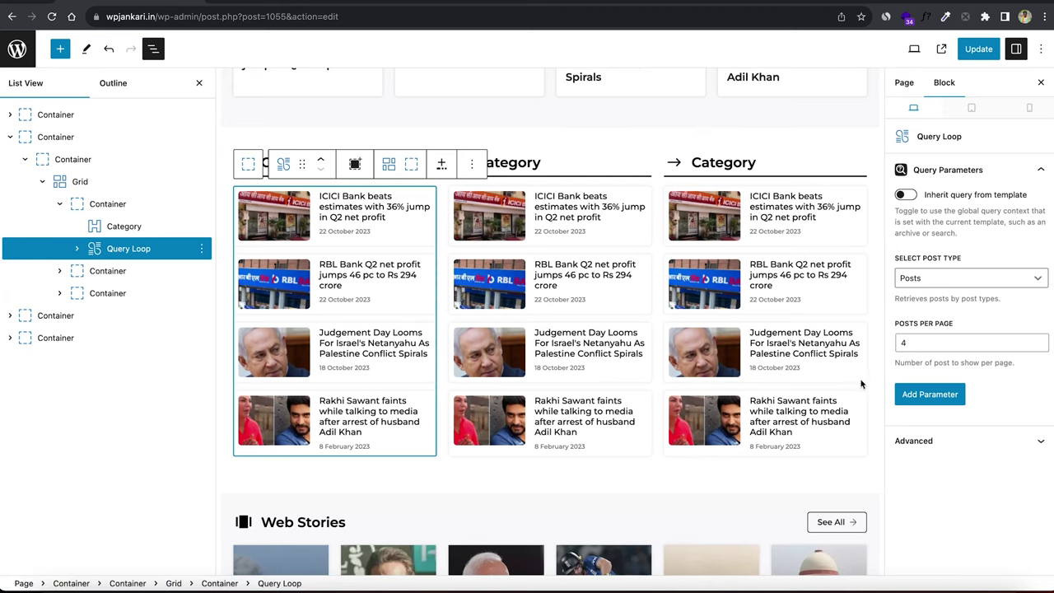
left_click(905, 398)
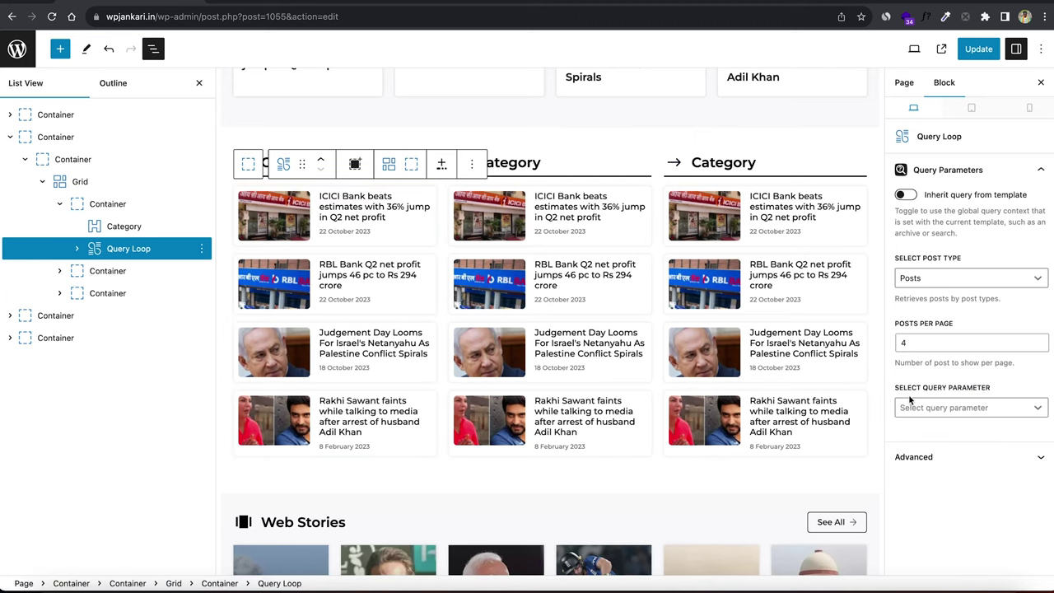
left_click(925, 408)
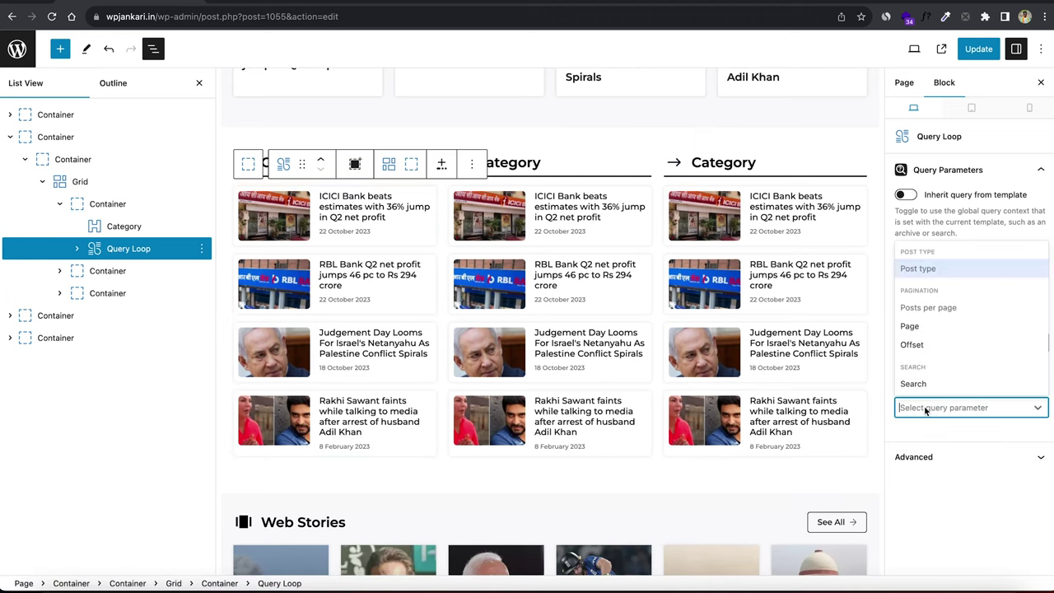
scroll(924, 293, "down", 3)
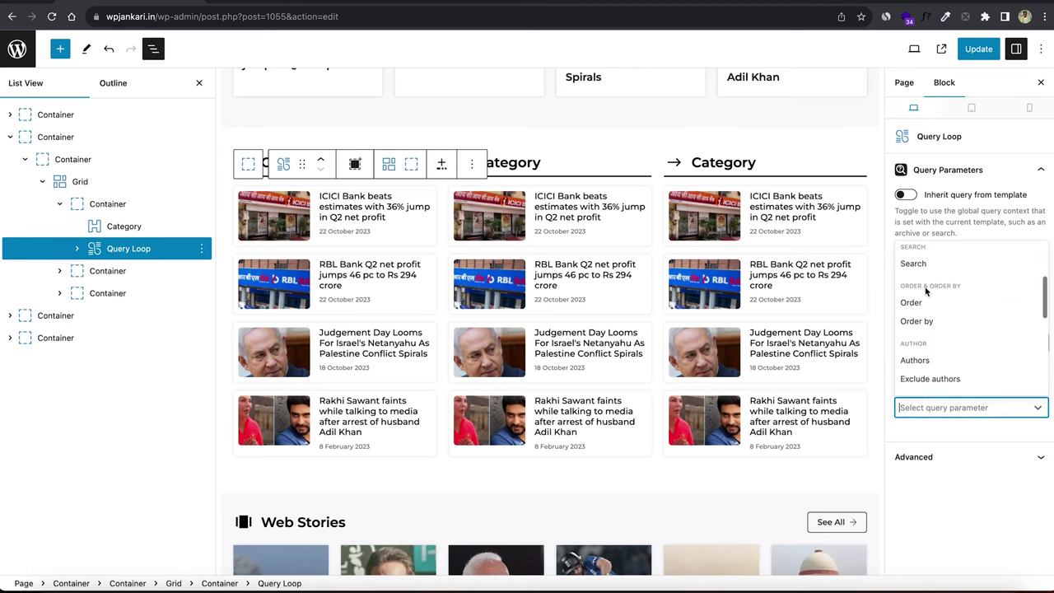
scroll(924, 313, "down", 2)
left_click(923, 340)
left_click(917, 408)
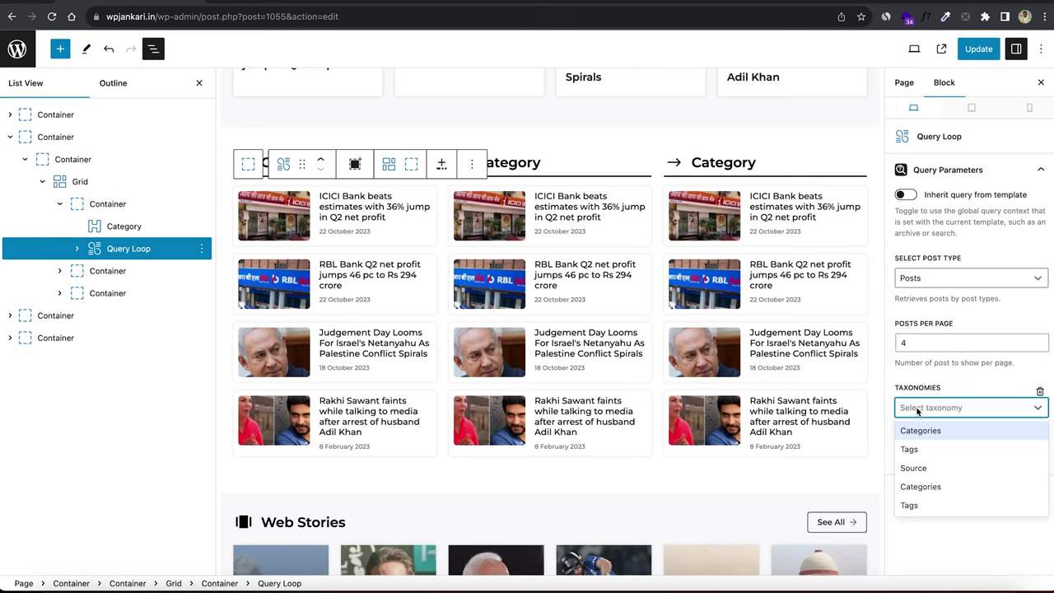
left_click(919, 430)
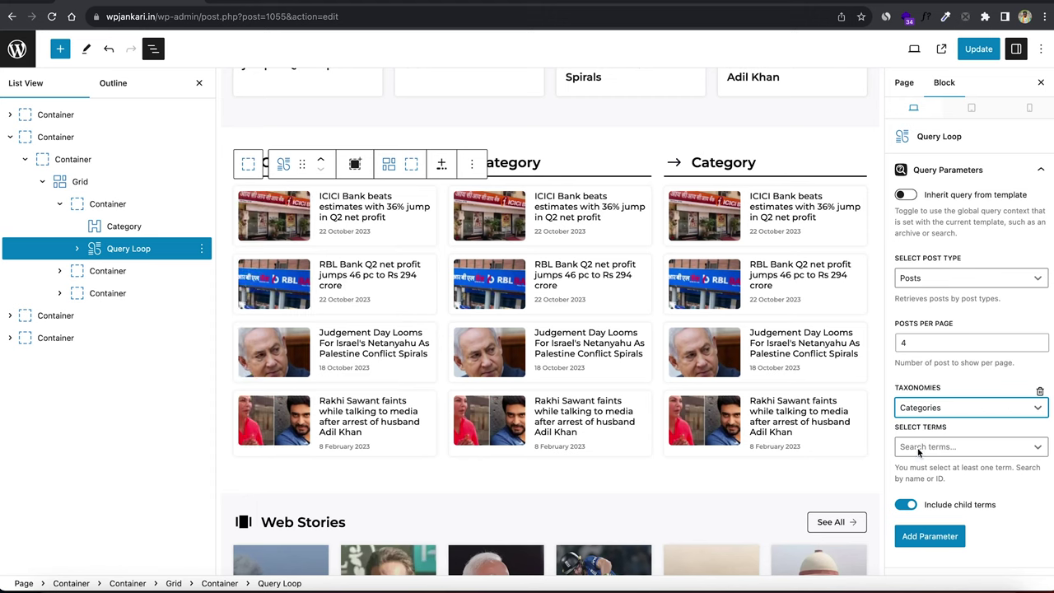
left_click(919, 448)
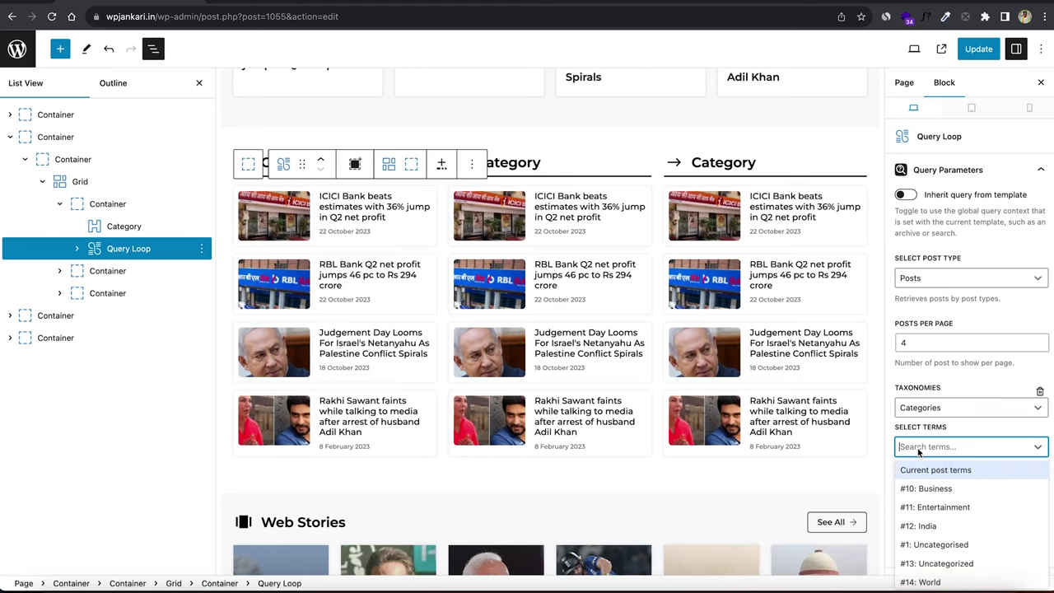
left_click(933, 532)
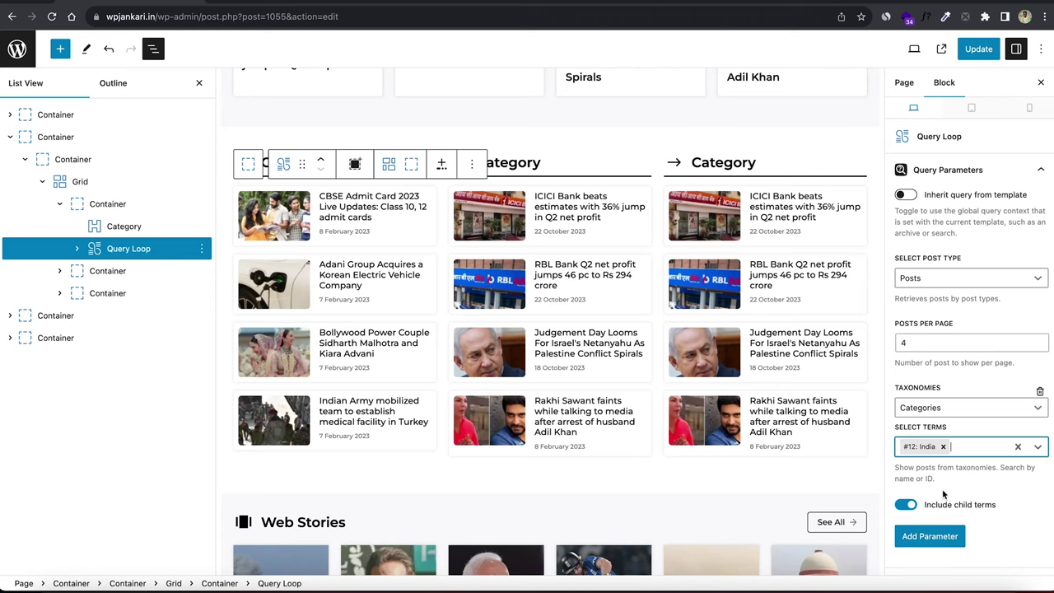
Change the first category column's heading to "India News"
left_click(515, 162)
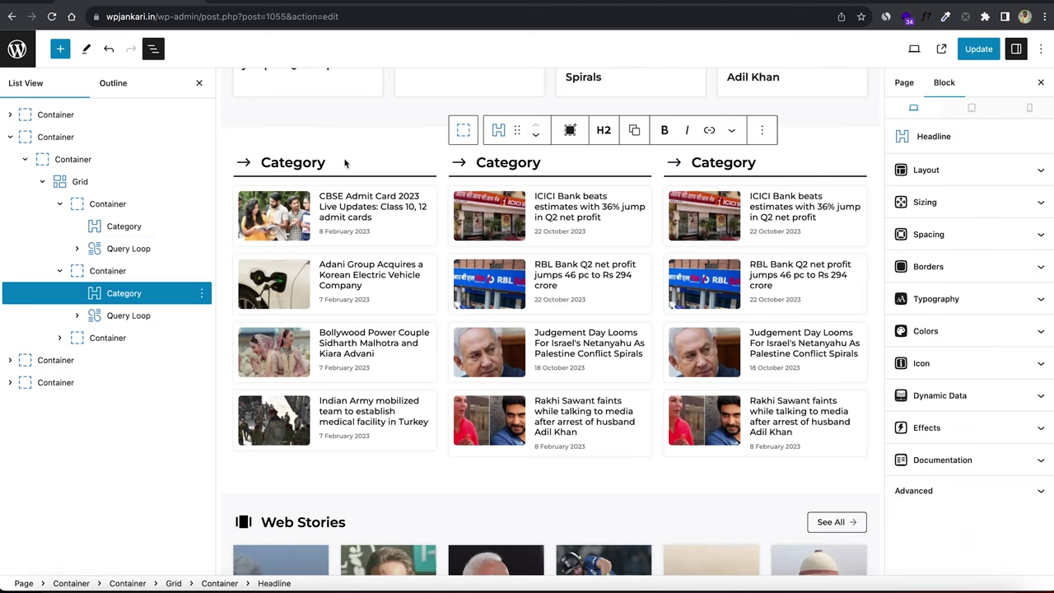
left_click(330, 164)
key("BackSpace")
key("BackSpace")
key("BackSpace")
key("BackSpace")
key("BackSpace")
key("BackSpace")
key("BackSpace")
key("BackSpace")
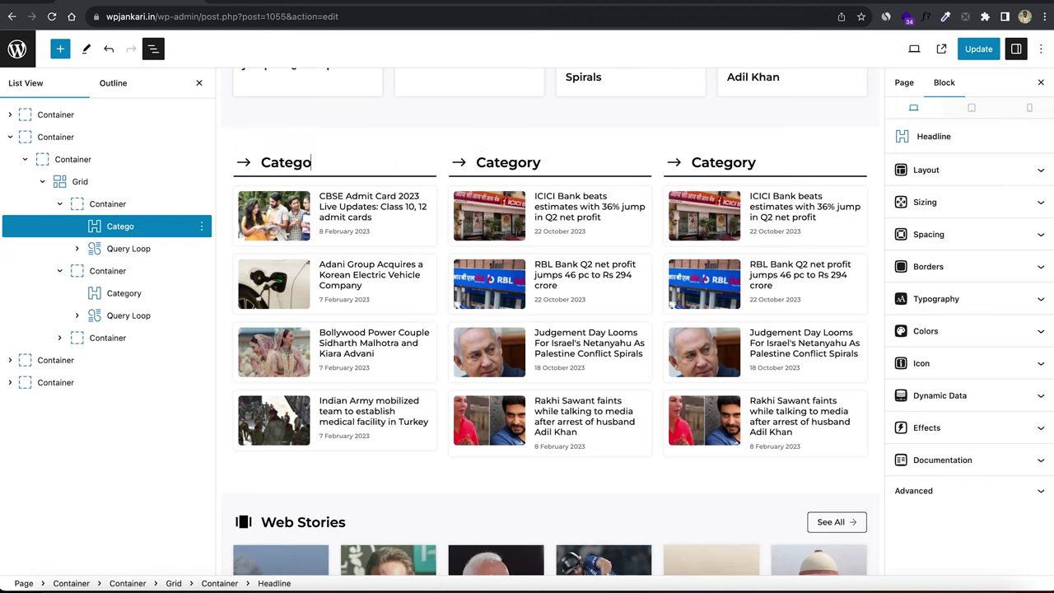
type("India News")
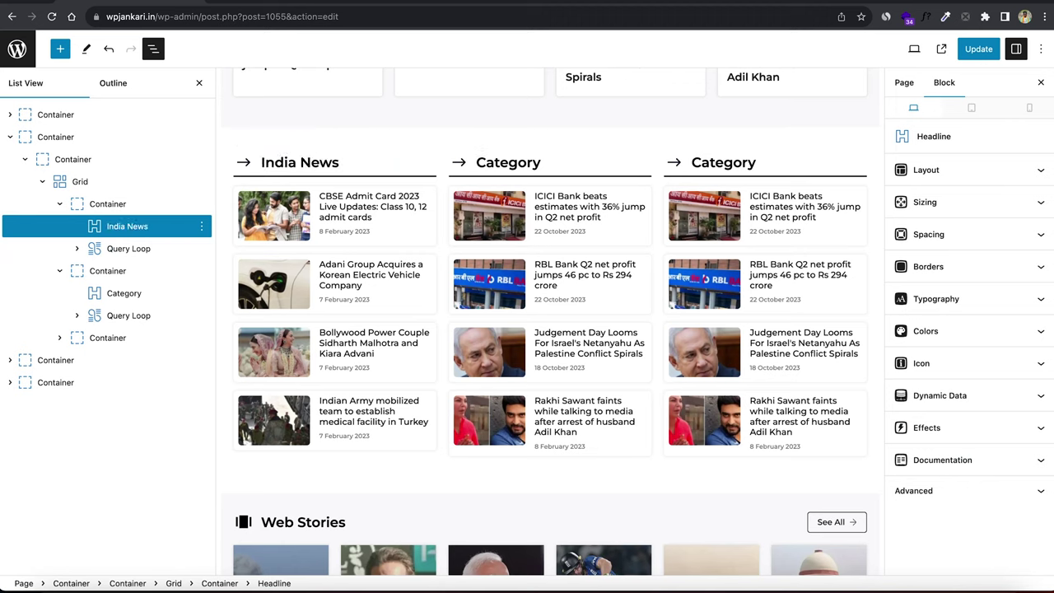
Add a Taxonomies parameter to the Query Loop of the second category column
left_click(59, 205)
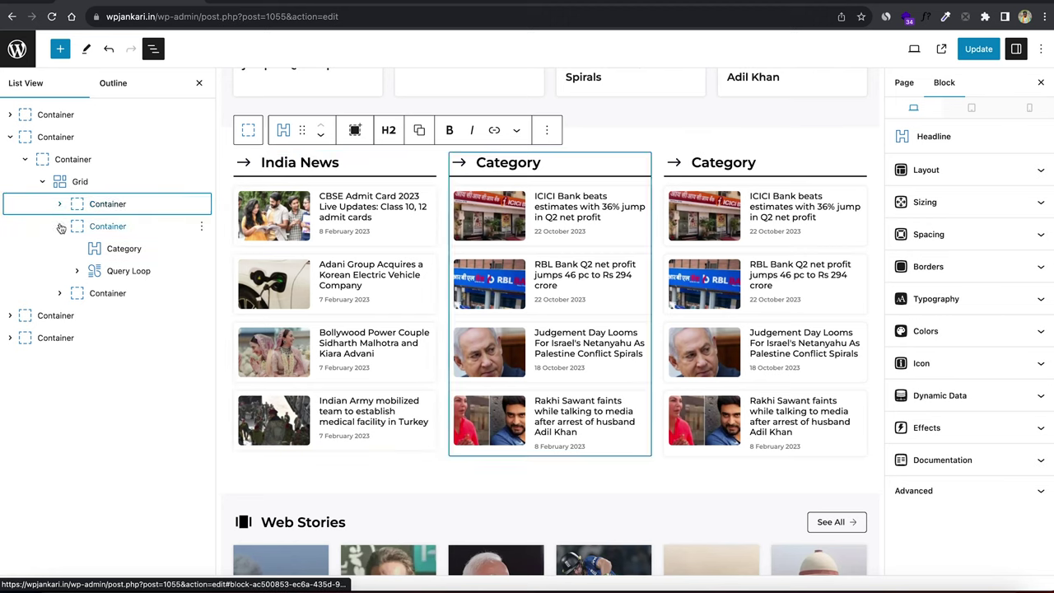
left_click(59, 227)
left_click(60, 226)
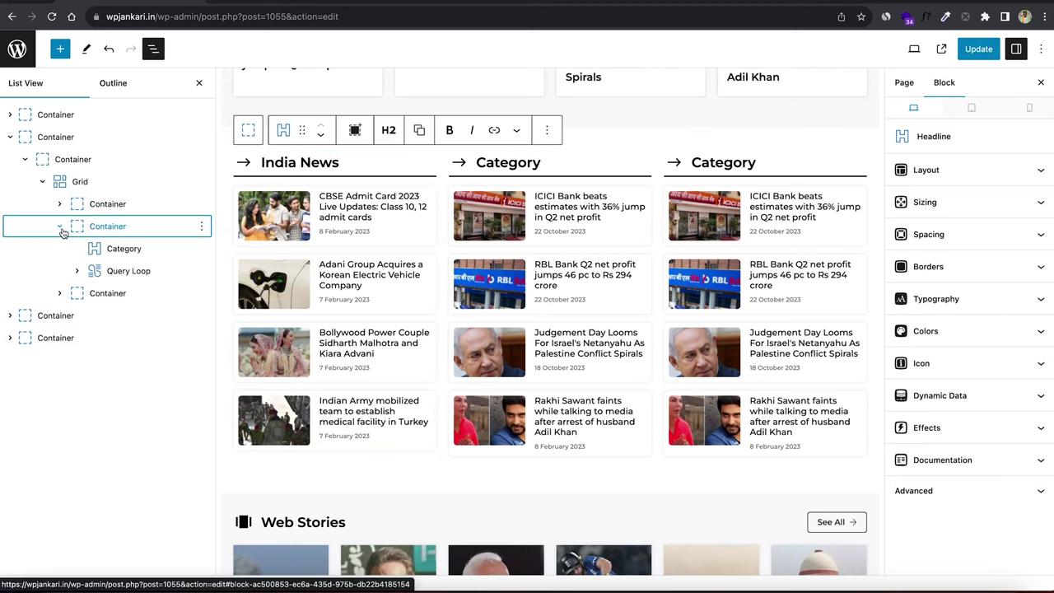
left_click(114, 271)
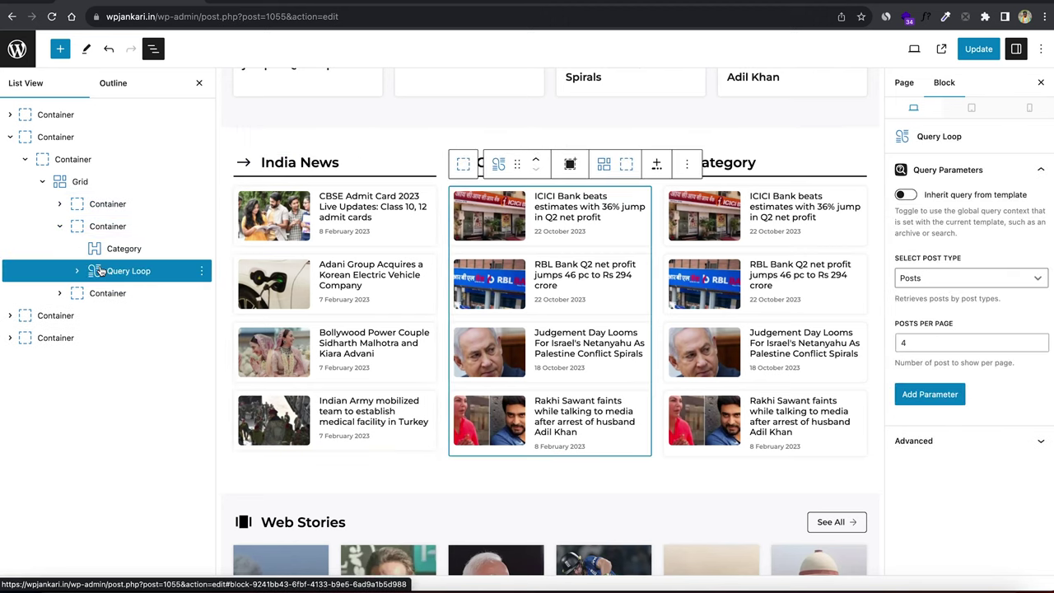
left_click(941, 397)
left_click(940, 409)
scroll(933, 342, "down", 3)
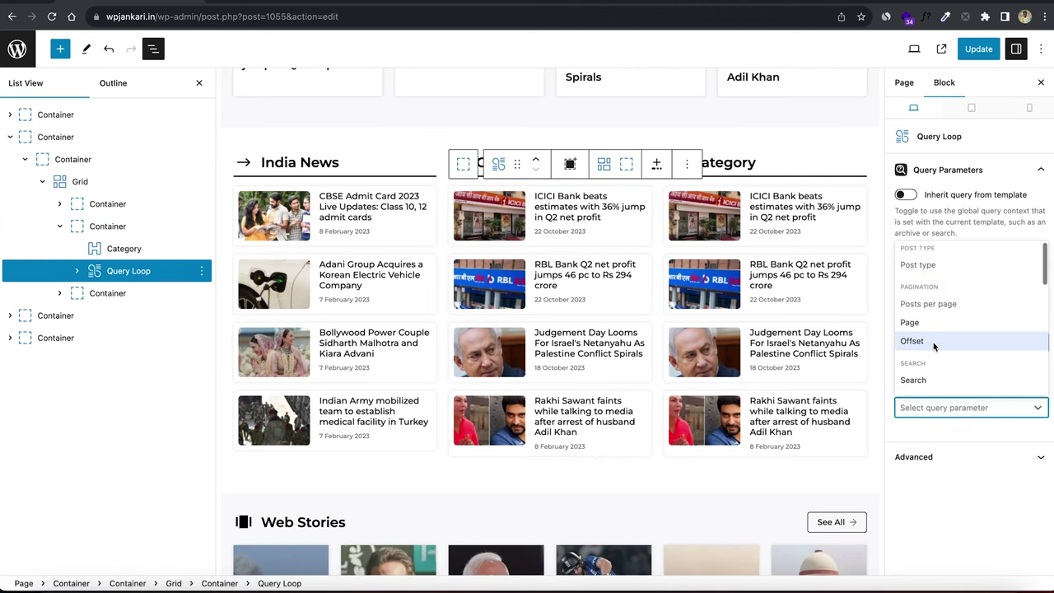
scroll(928, 356, "down", 1)
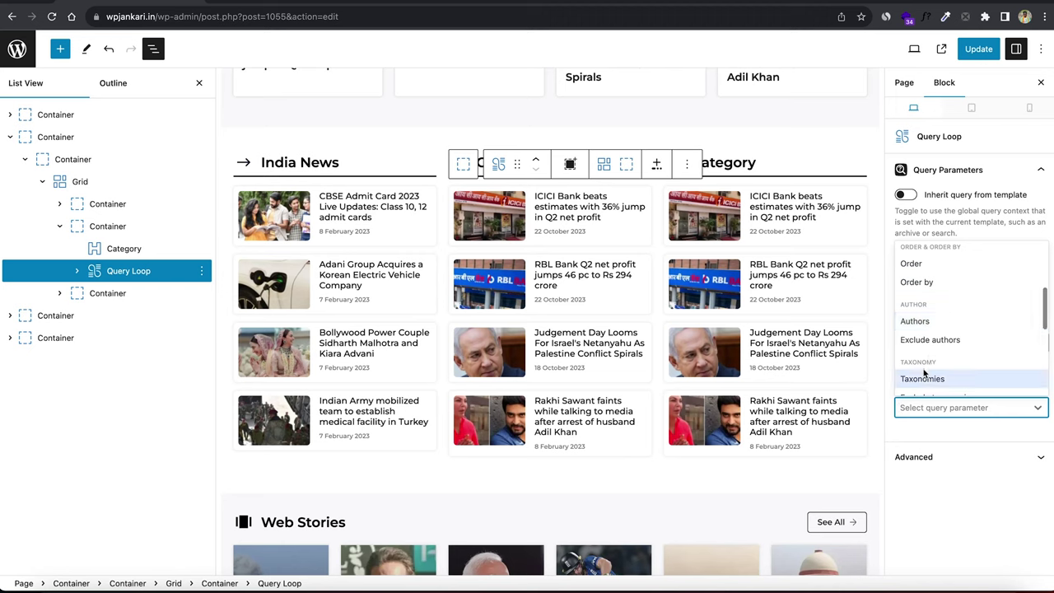
left_click(925, 373)
Filter the second column's Query Loop by Categories with the term #14: World, and change the column's heading to "World News"
left_click(937, 409)
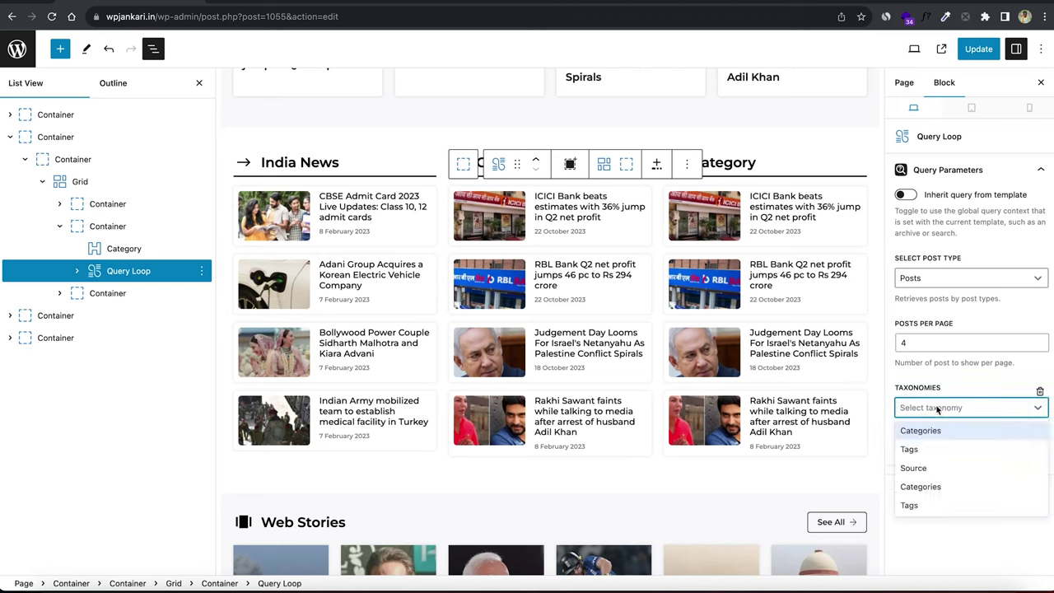
left_click(931, 484)
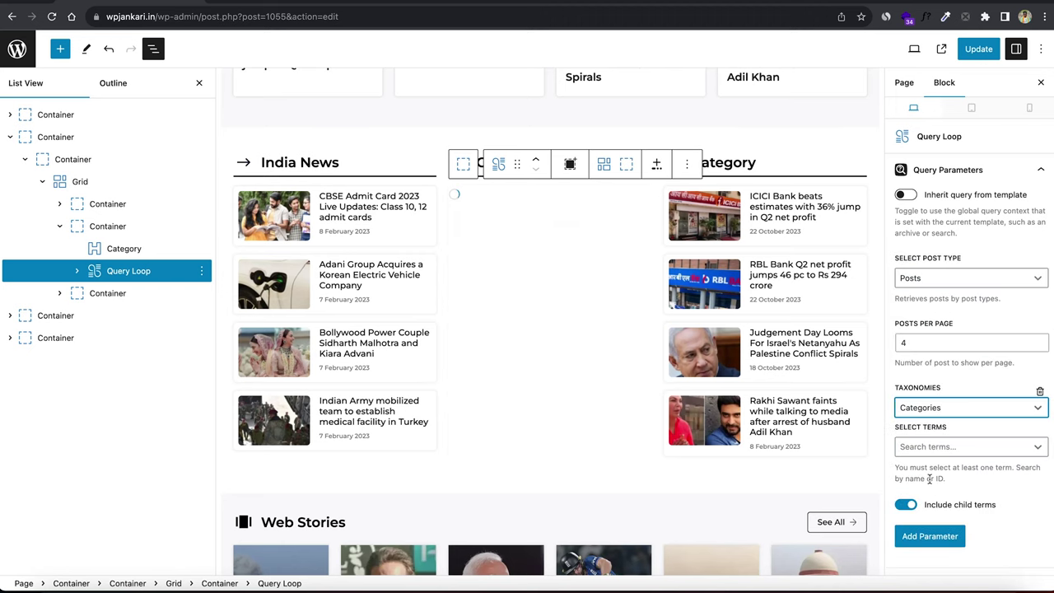
left_click(930, 446)
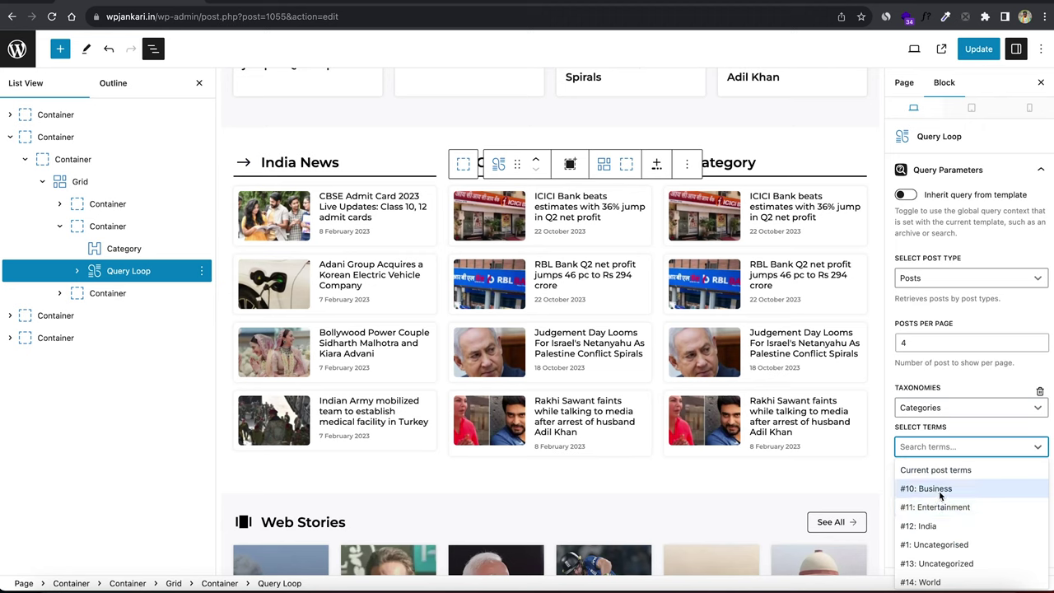
left_click(933, 580)
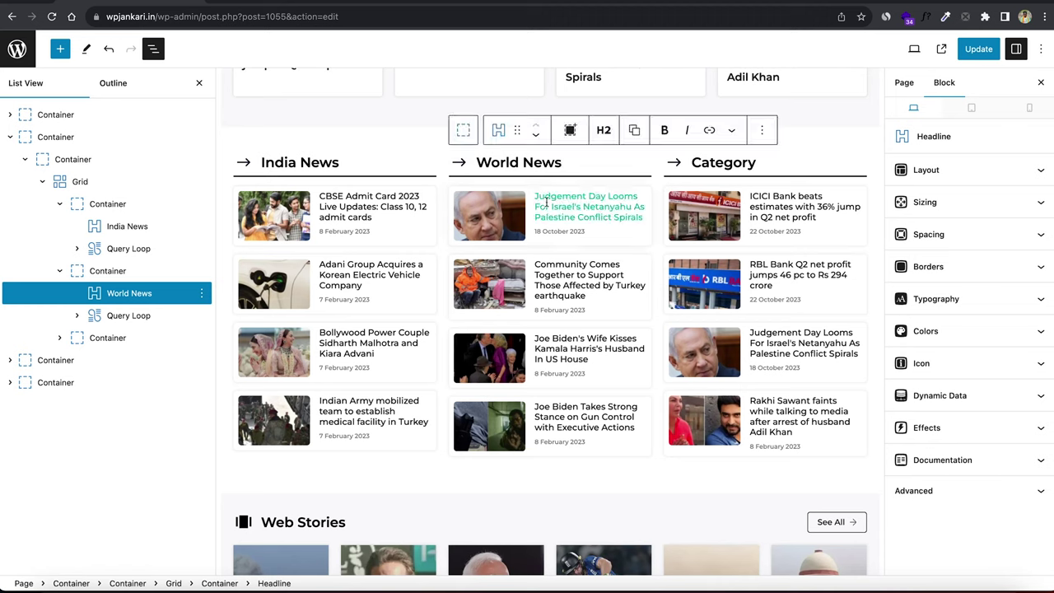
Set the third category column's posts and heading to Entertainment, and update the page
left_click(60, 270)
left_click(59, 205)
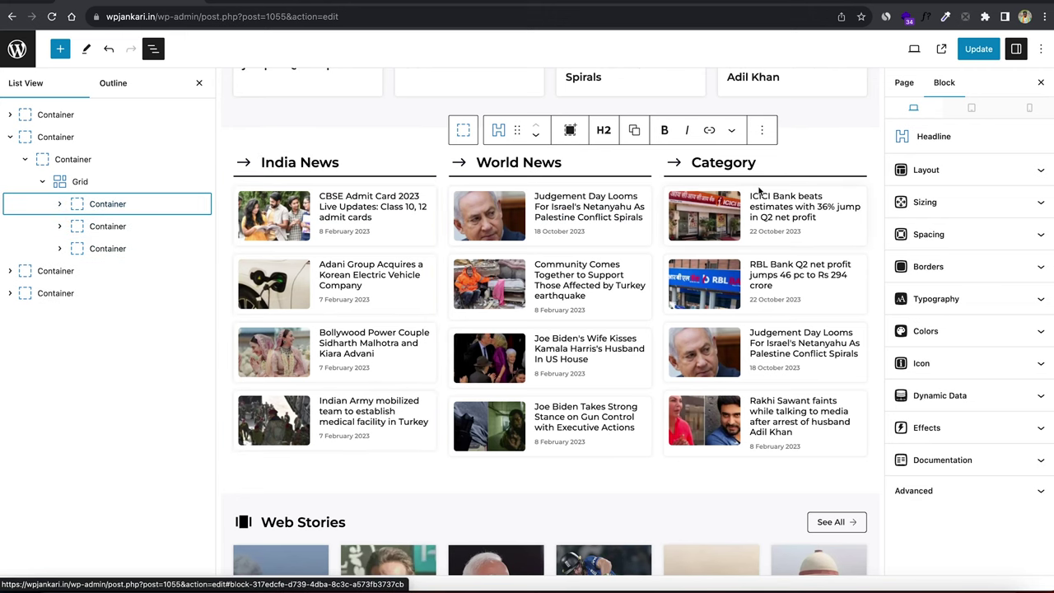
key("ctrl+s")
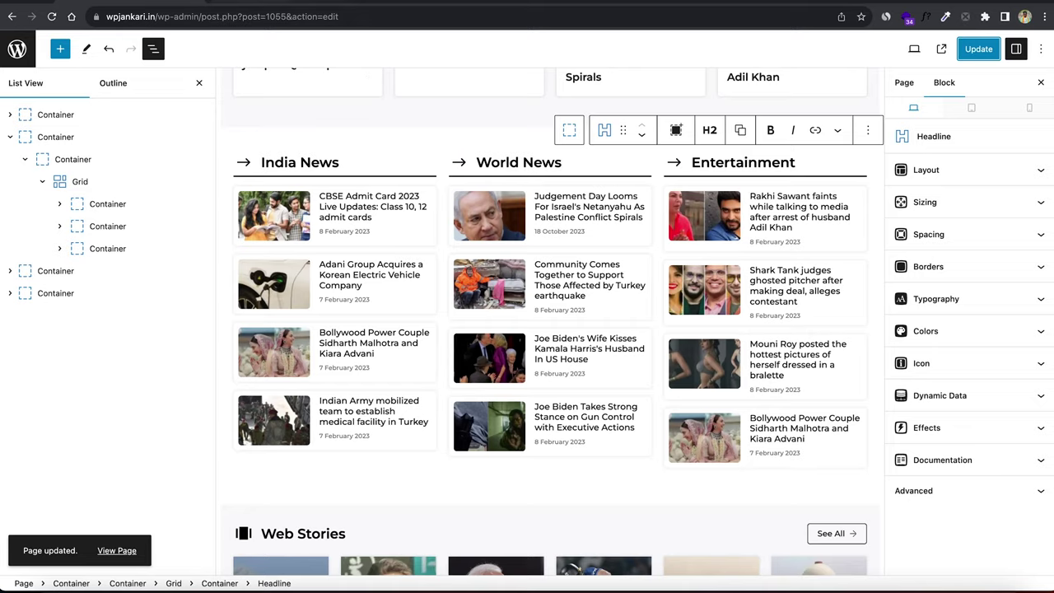
Check the India News, World News and Entertainment columns on the live homepage
left_click(72, 17)
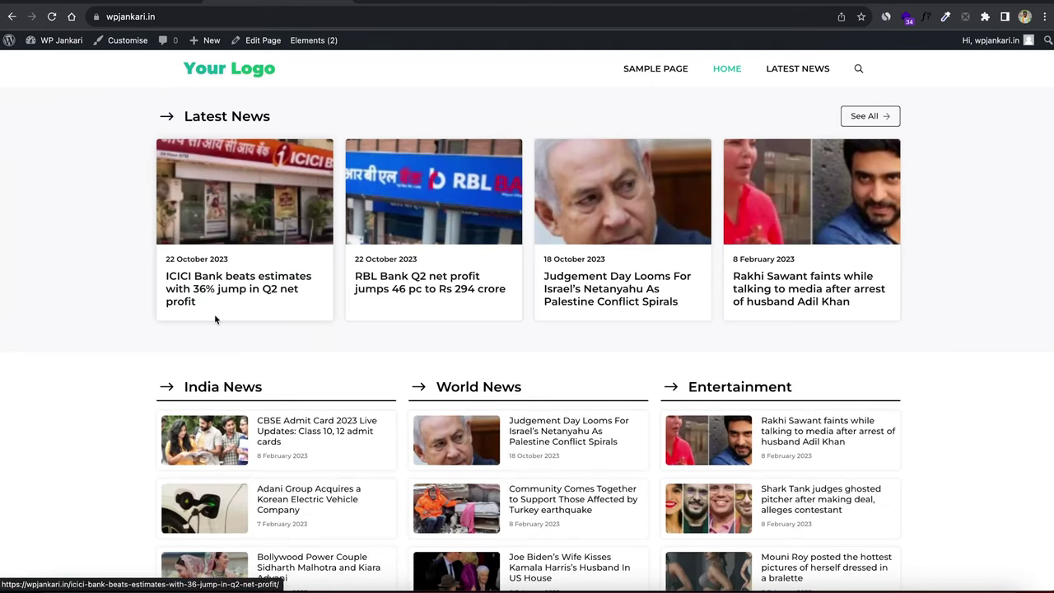
scroll(214, 314, "down", 2)
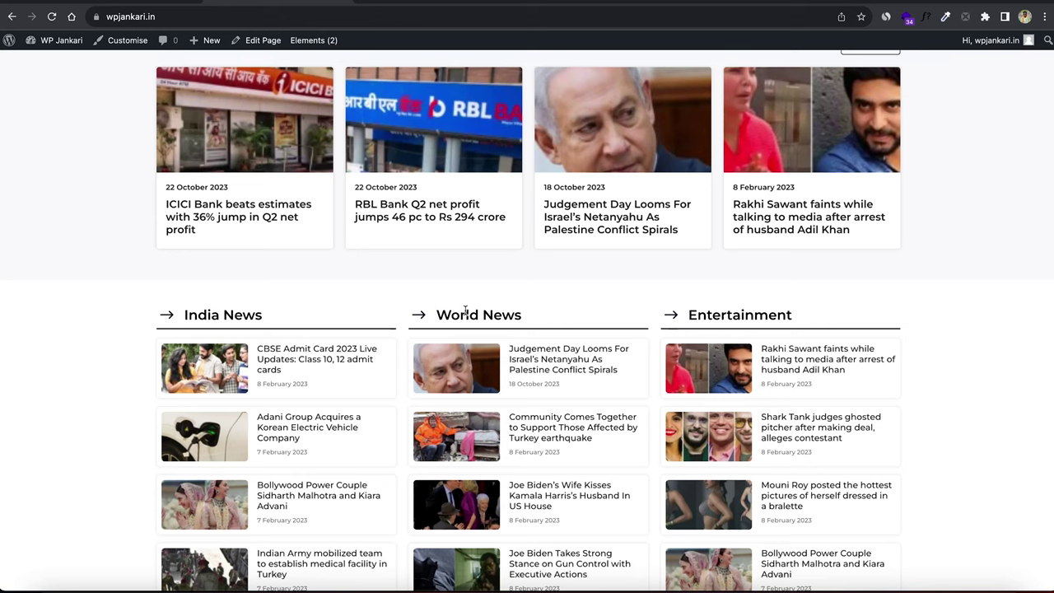
scroll(694, 313, "down", 2)
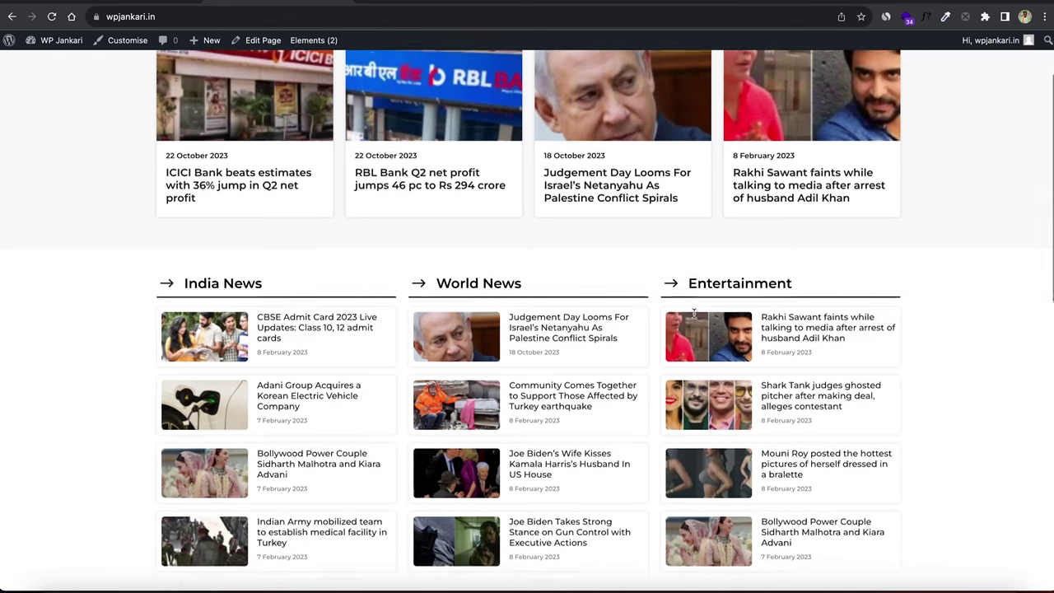
scroll(694, 313, "down", 1)
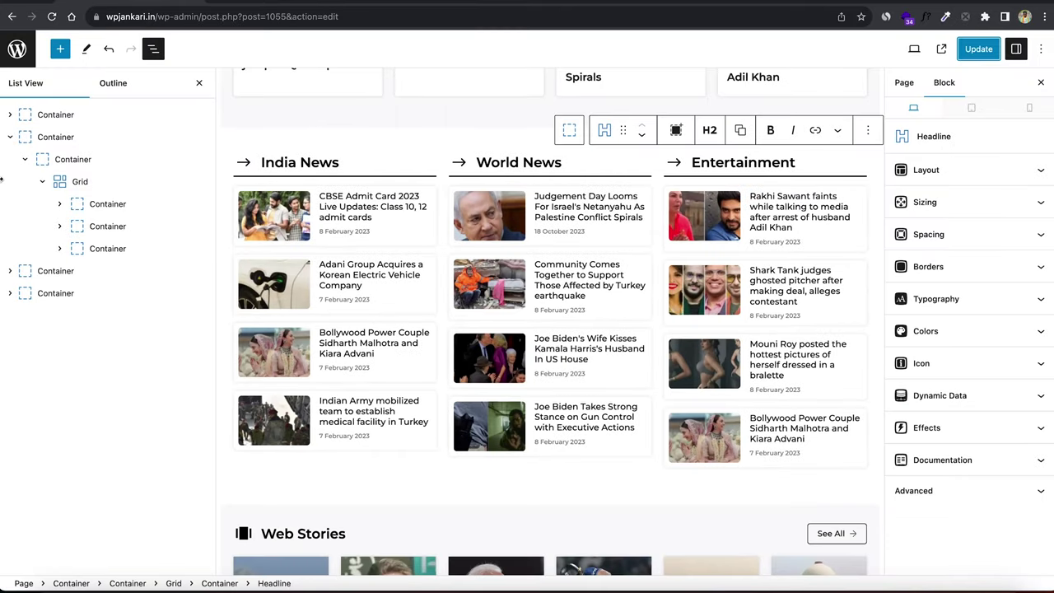
Examine the Posts Per Page setting of the India News column's Query Loop, and collapse the category section in the List View
left_click(59, 203)
left_click(108, 250)
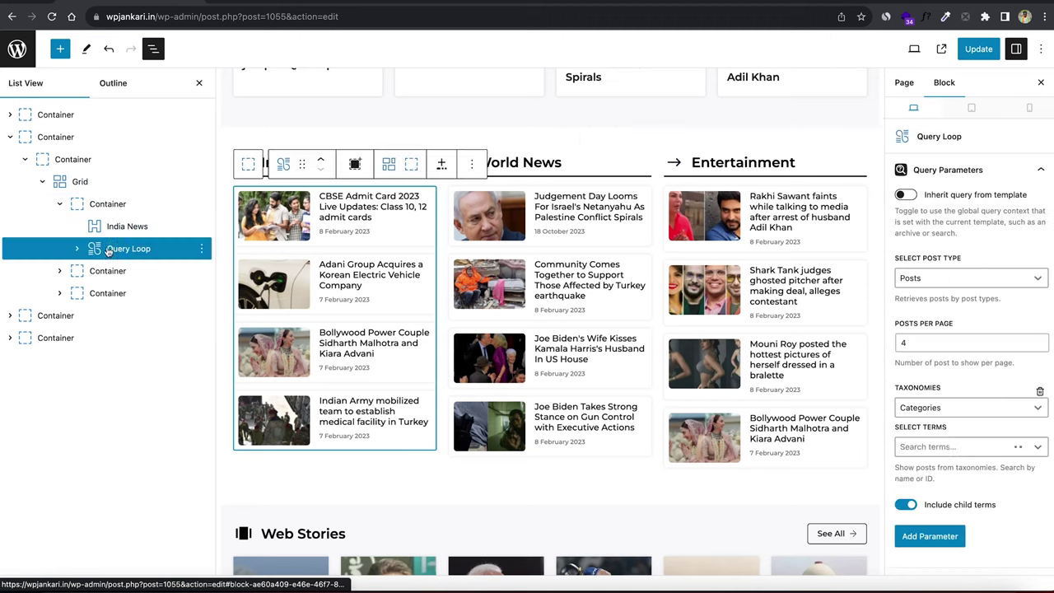
left_click(910, 342)
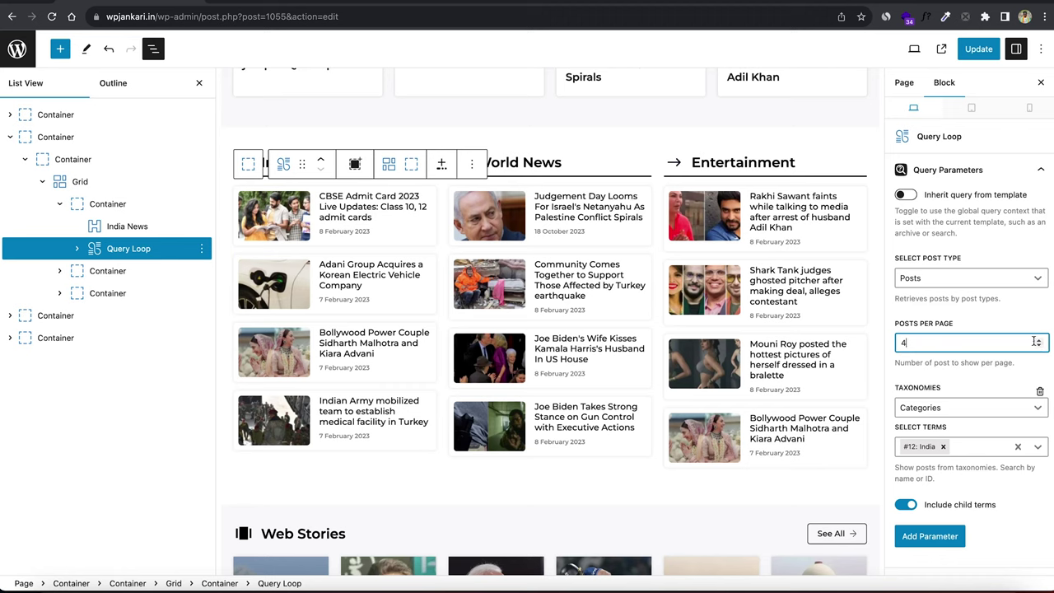
left_click(60, 204)
left_click(10, 137)
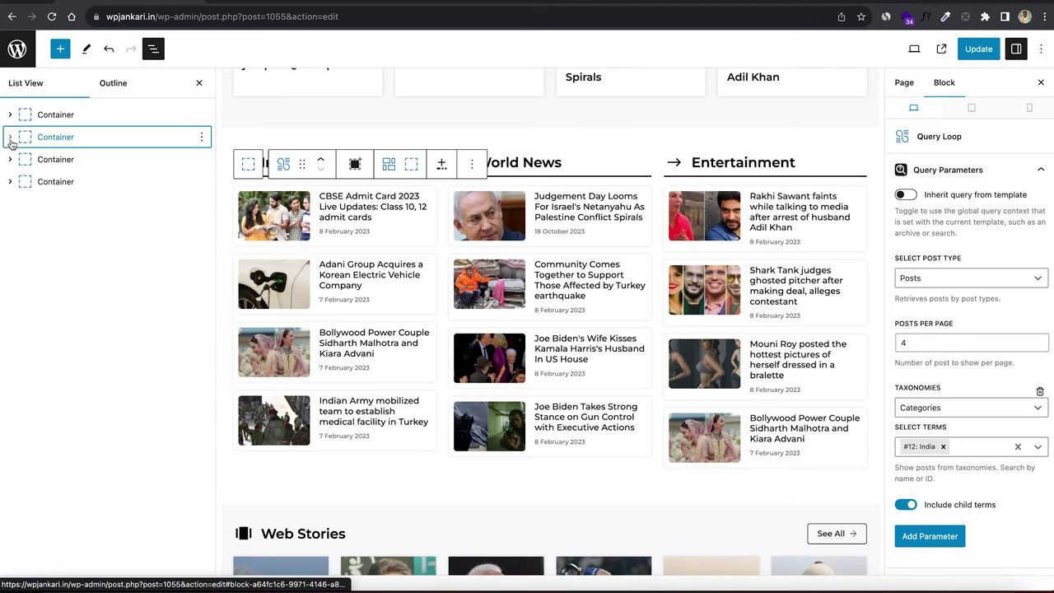
Try to delete the Web Stories section's container, and undo the deletion
left_click(82, 160)
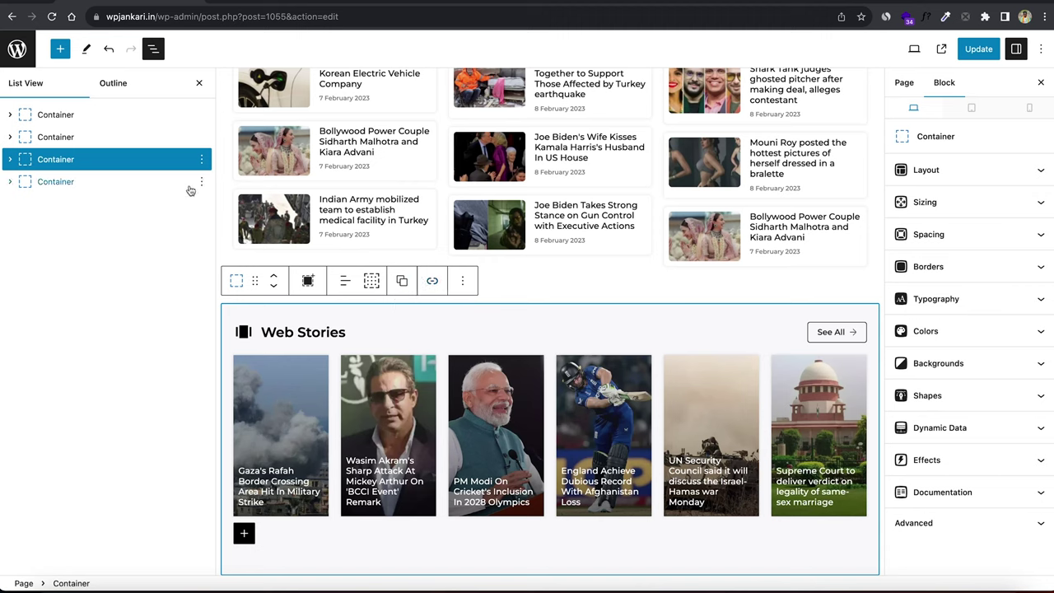
left_click(203, 160)
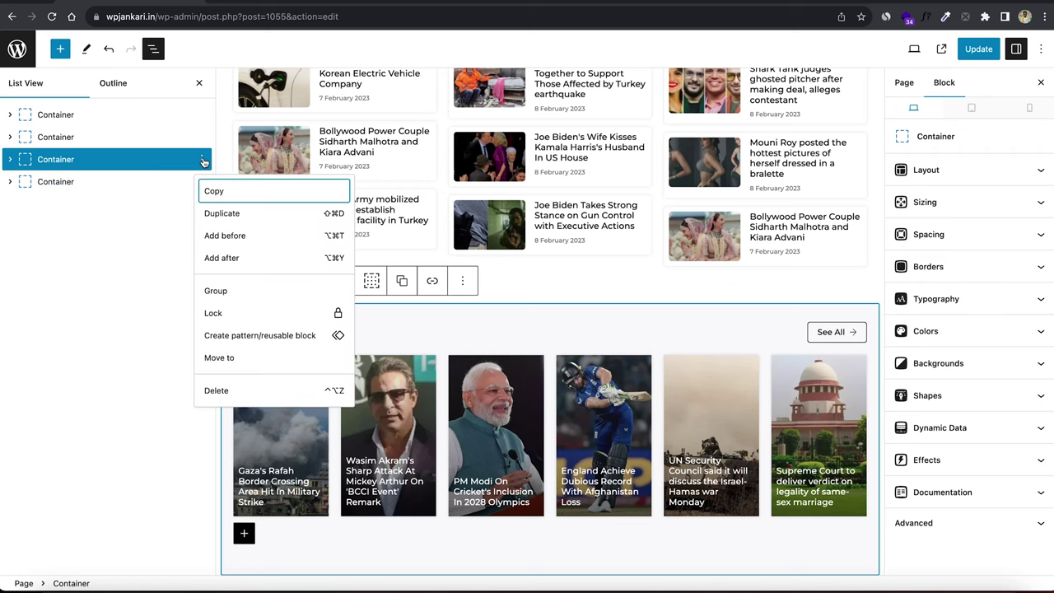
left_click(224, 390)
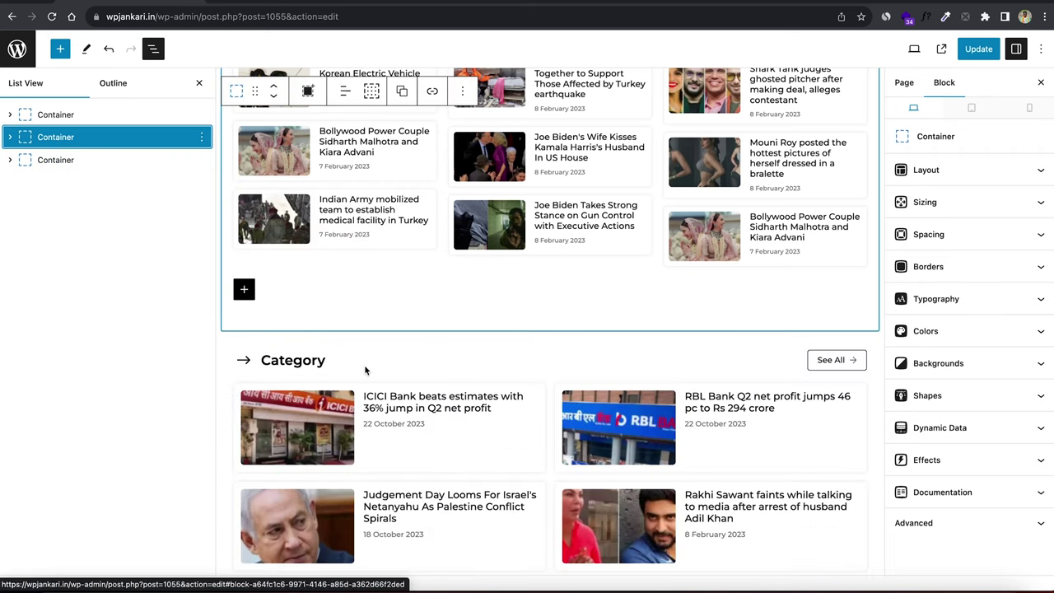
key("ctrl+z")
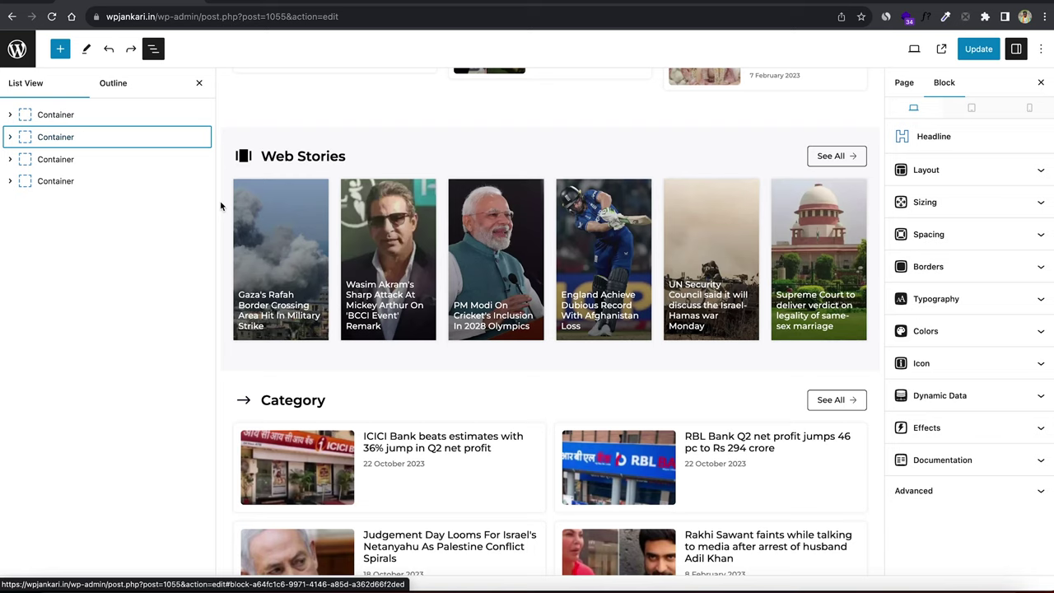
Open the site's /web-stories page in the live site's browser tab, and copy its address
left_click(832, 161)
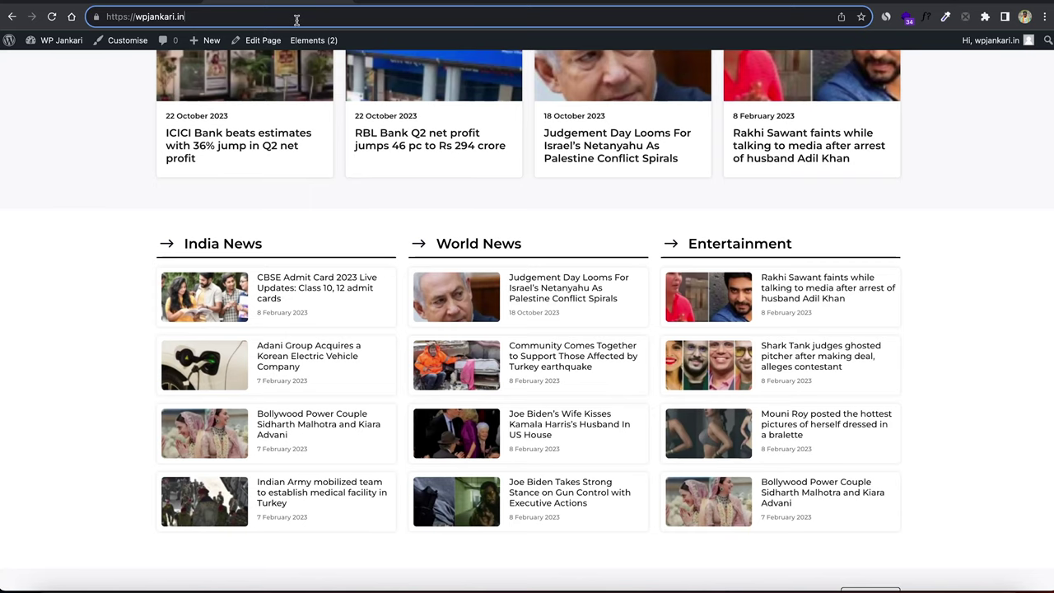
type("/web-stories")
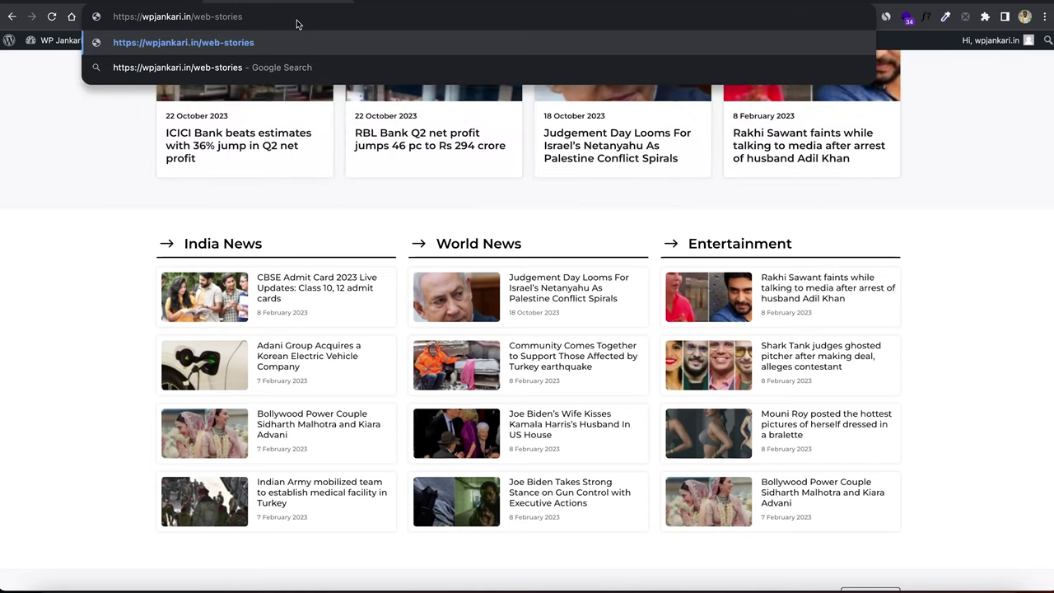
key("Return")
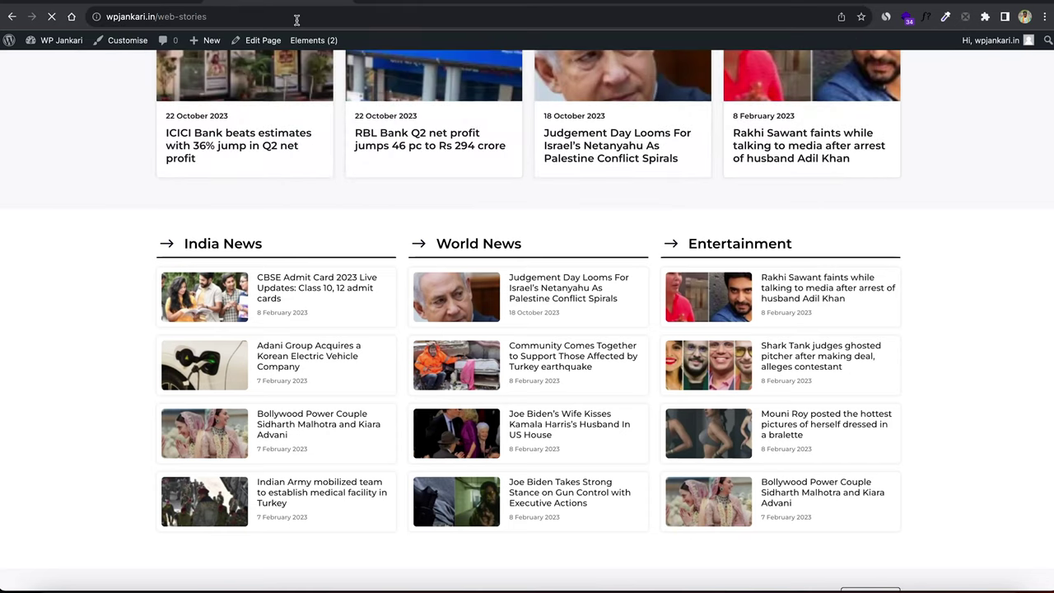
left_click(296, 19)
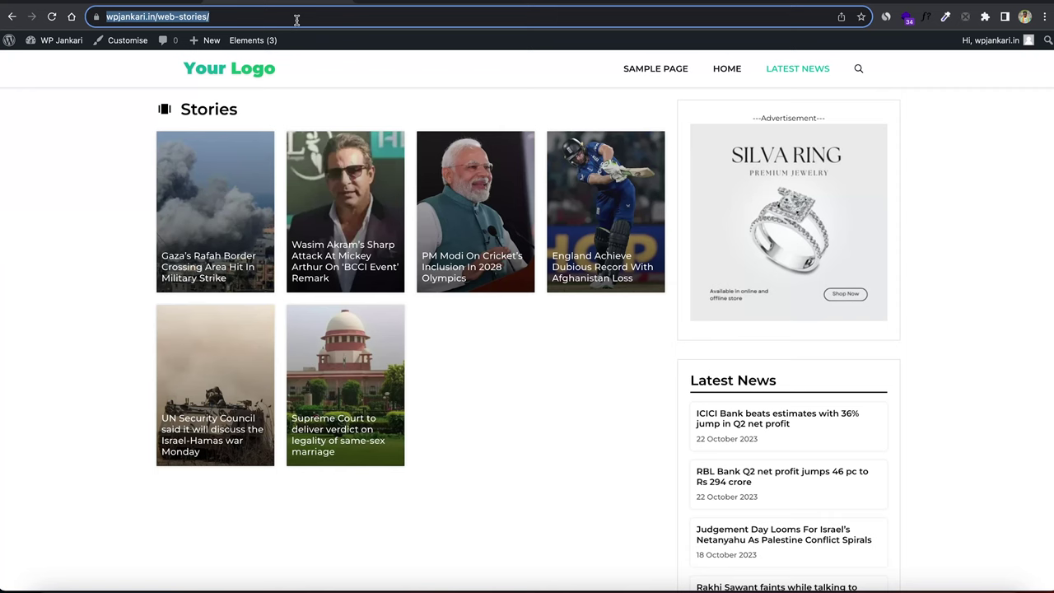
Link the Web Stories section's See All button to the copied web-stories page address
left_click(80, 4)
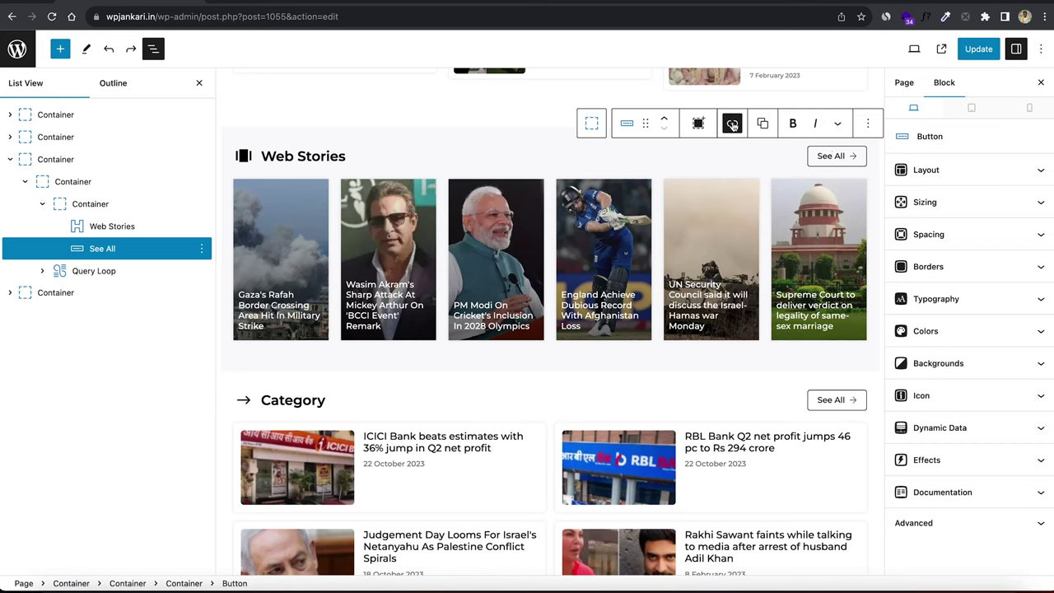
left_click(733, 125)
key("BackSpace")
key("Return")
left_click(728, 129)
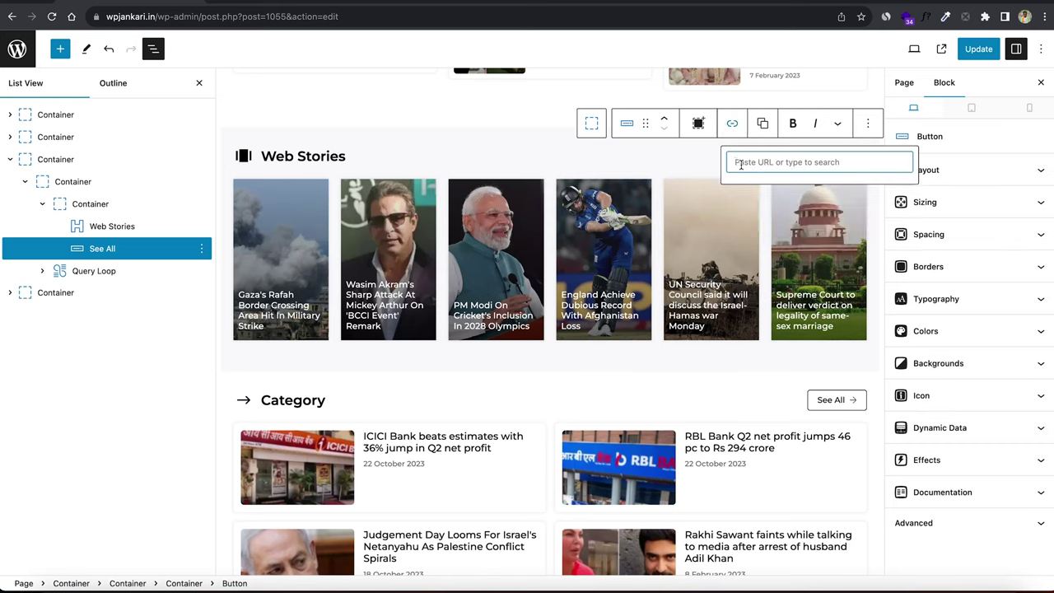
left_click(740, 164)
key("Escape")
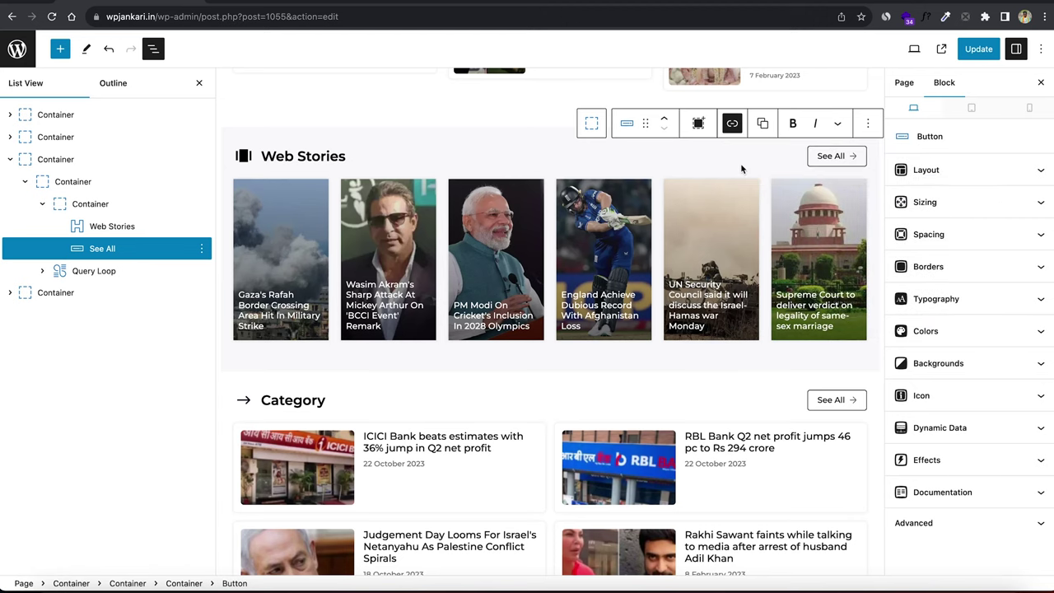
Update the page, and test the Web Stories section's See All button on the live homepage
left_click(10, 158)
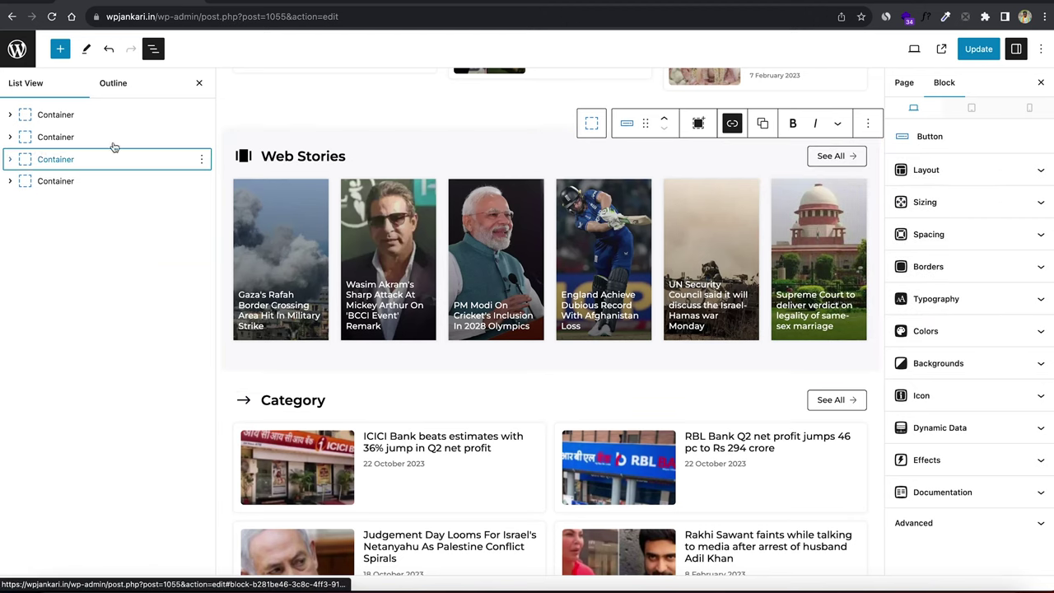
left_click(976, 48)
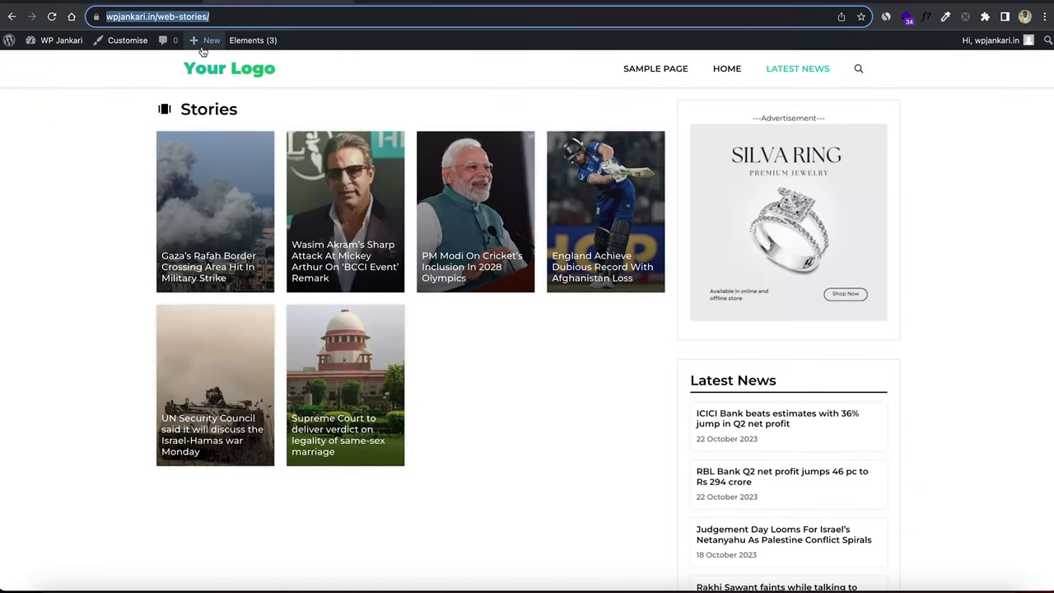
left_click(208, 72)
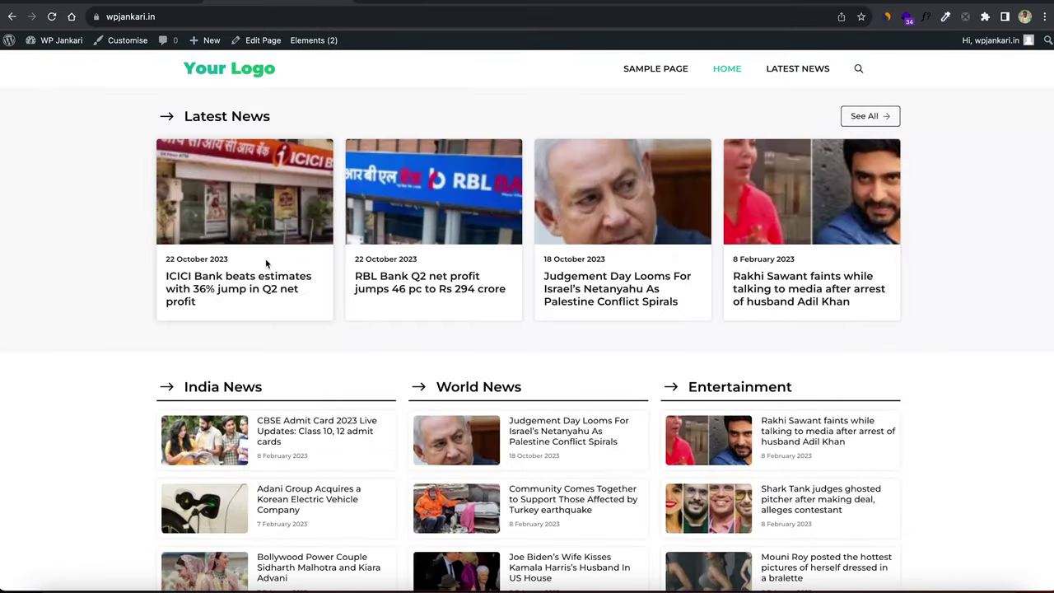
scroll(266, 263, "down", 10)
scroll(266, 264, "down", 2)
scroll(461, 264, "up", 2)
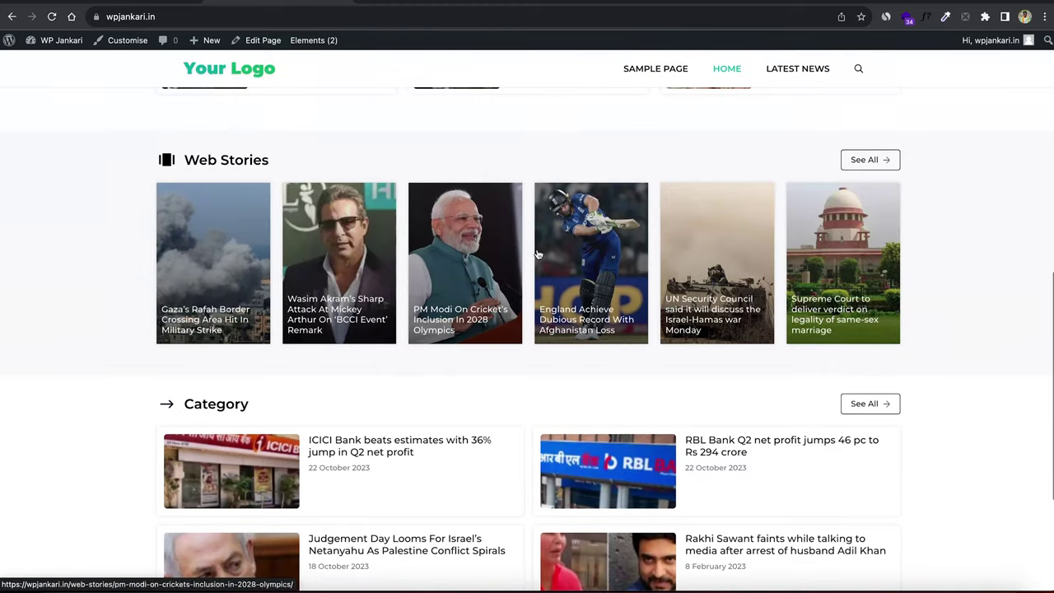
left_click(867, 161)
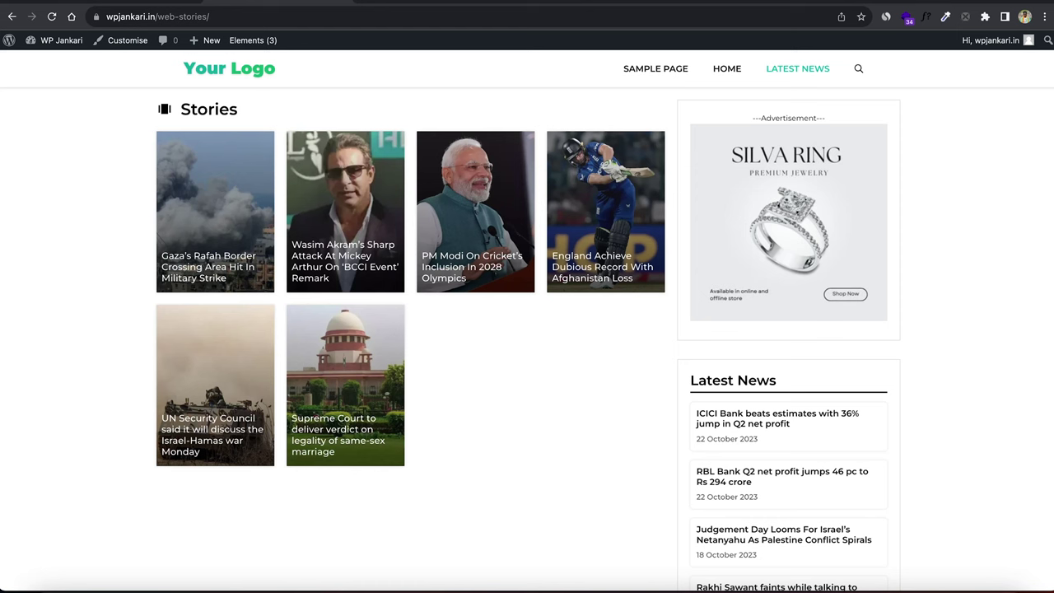
left_click(12, 16)
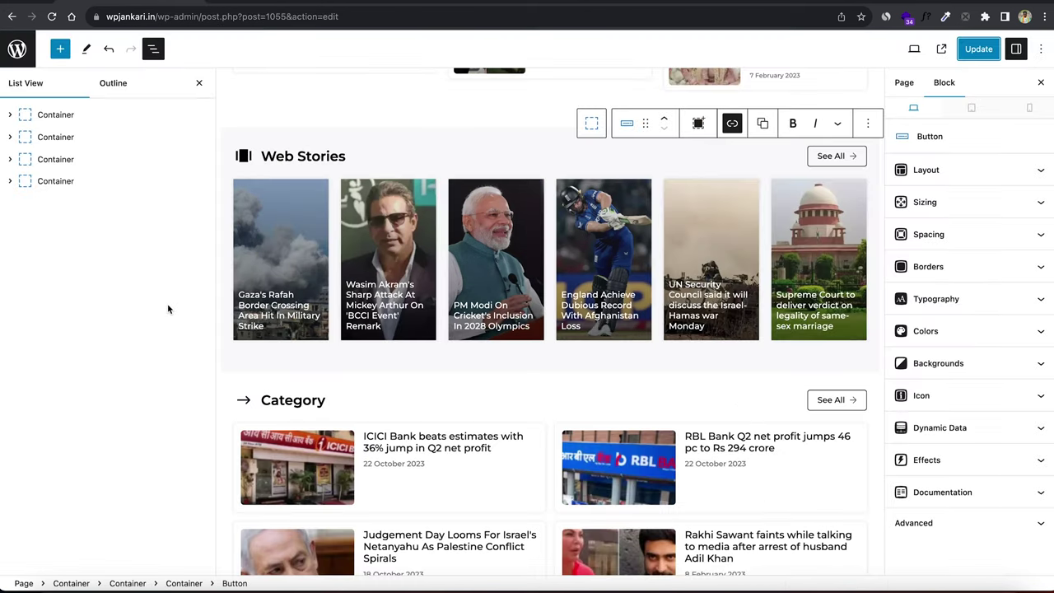
Add a Taxonomies parameter to the query loop of the Category section
left_click(57, 180)
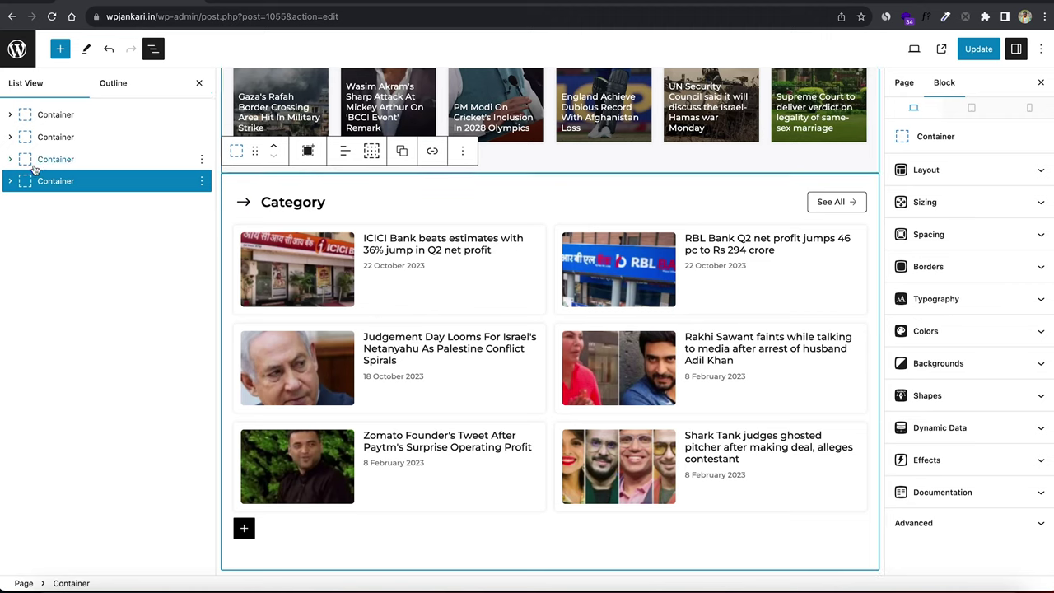
left_click(10, 181)
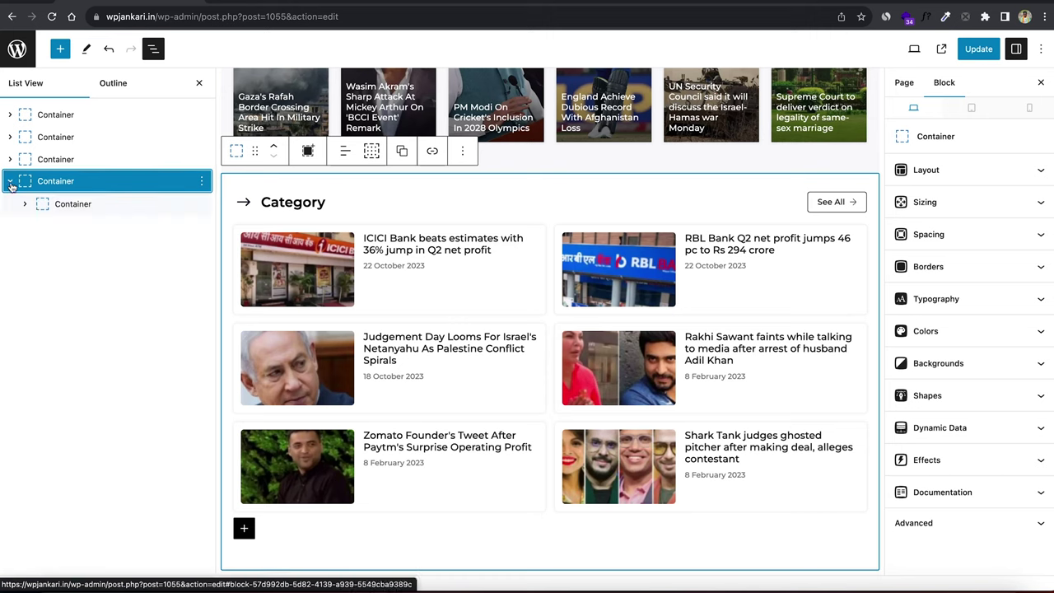
left_click(25, 204)
left_click(64, 256)
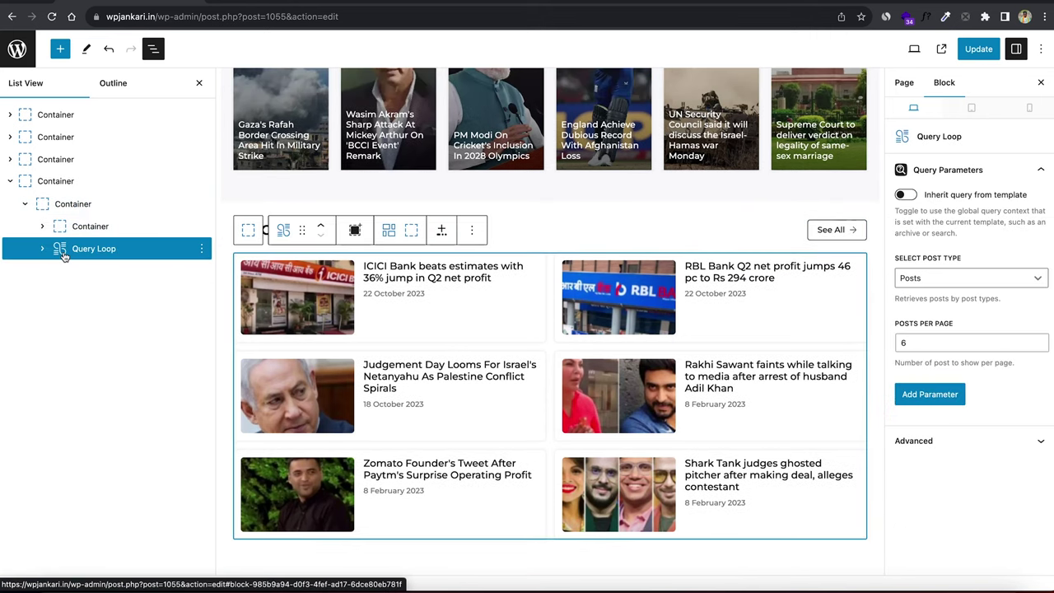
left_click(932, 394)
left_click(931, 412)
scroll(931, 350, "down", 3)
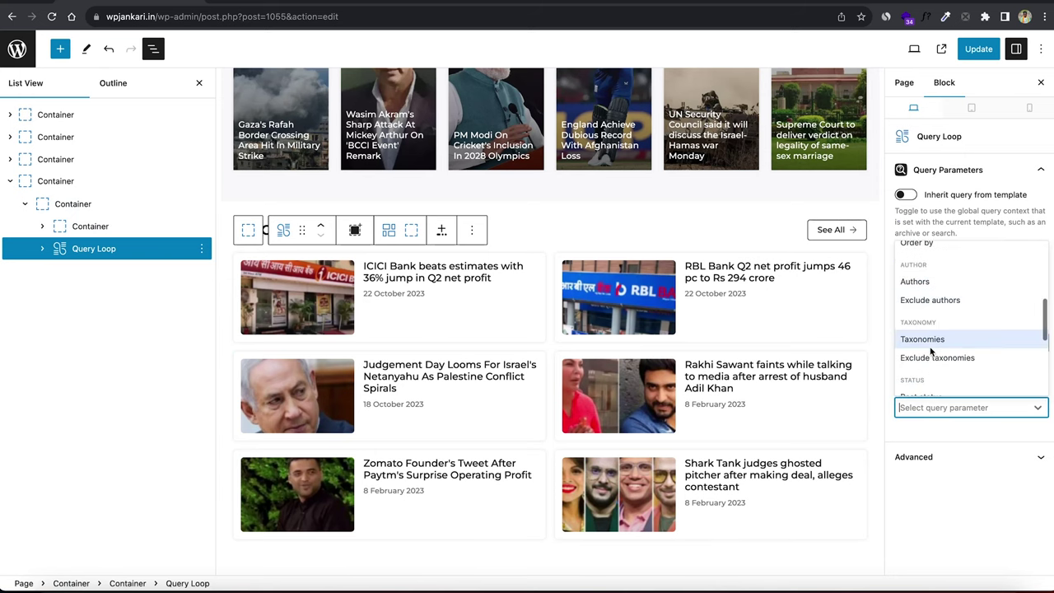
left_click(929, 344)
Filter the Category section's query loop by the Categories taxonomy with the Business term, and try 8 posts per page
left_click(928, 409)
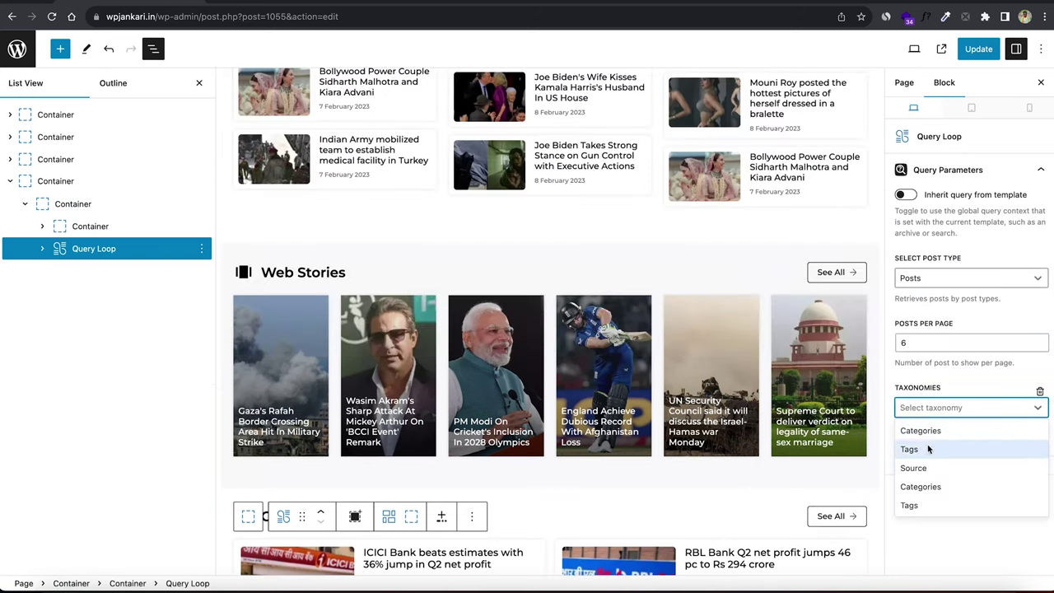
left_click(919, 431)
left_click(925, 446)
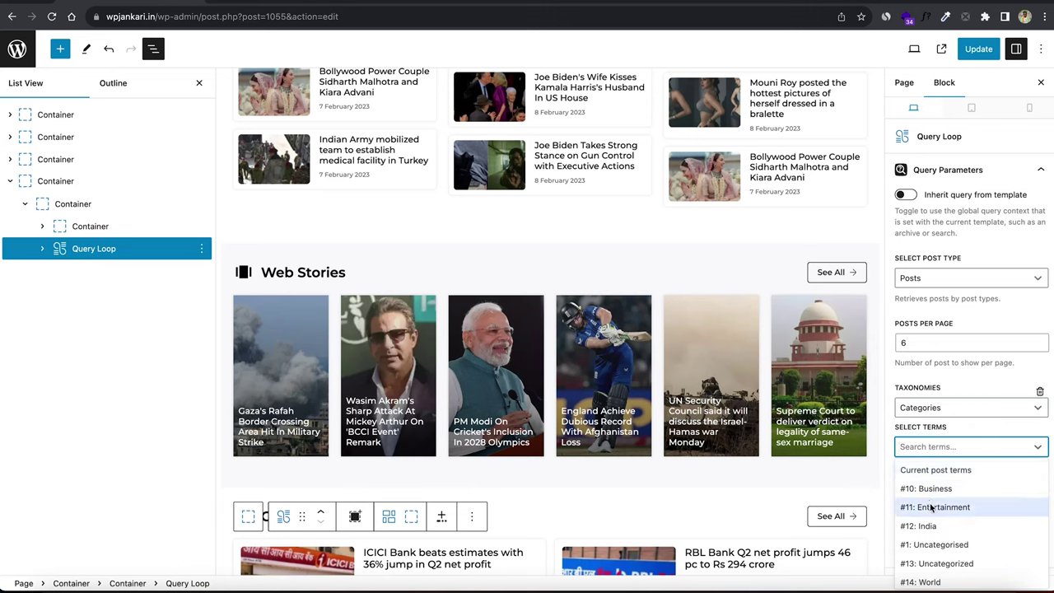
left_click(934, 490)
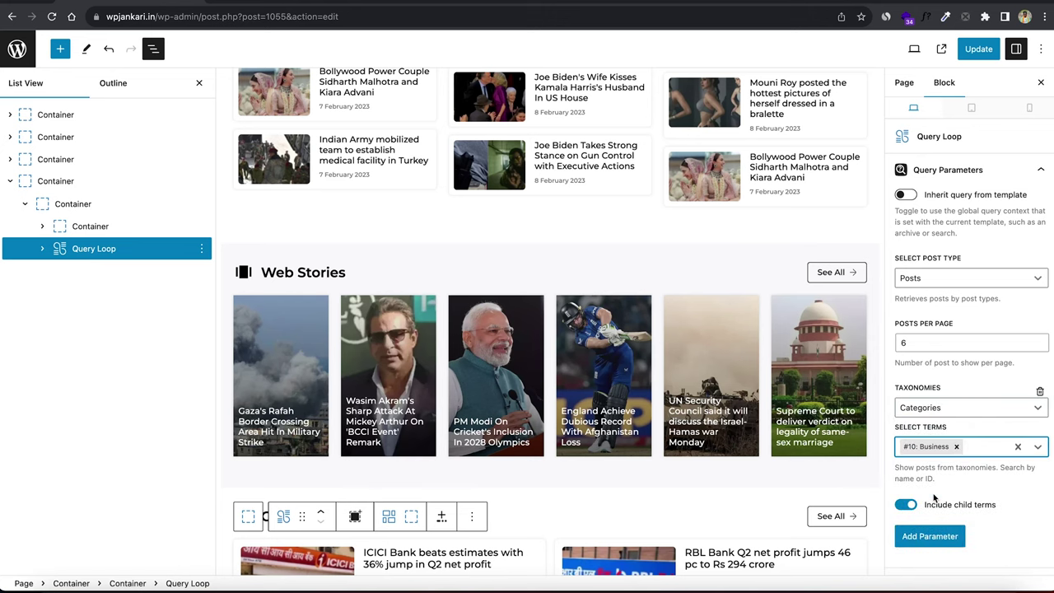
scroll(658, 367, "down", 5)
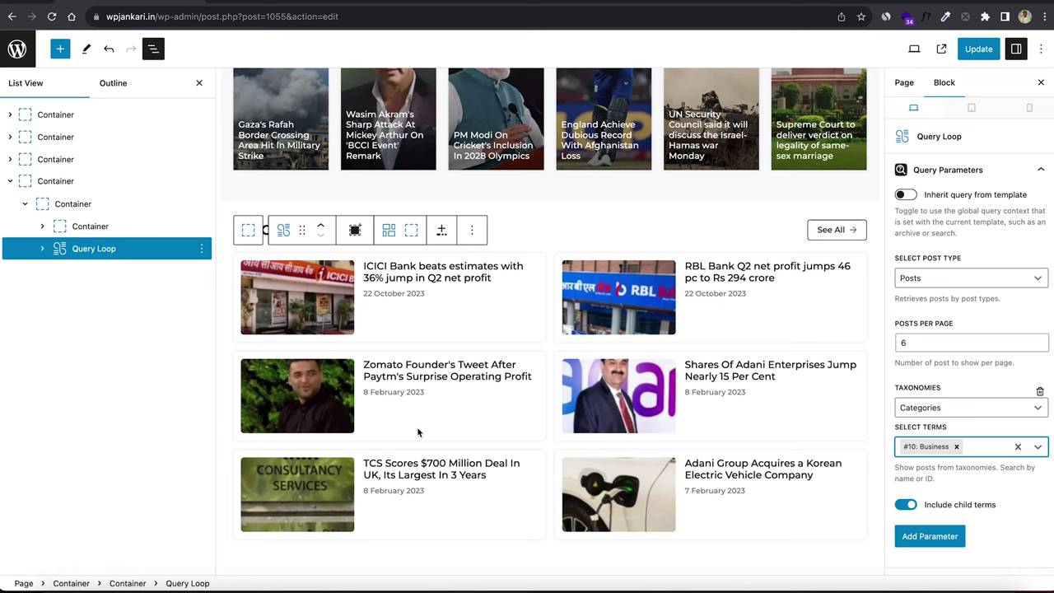
left_click(931, 341)
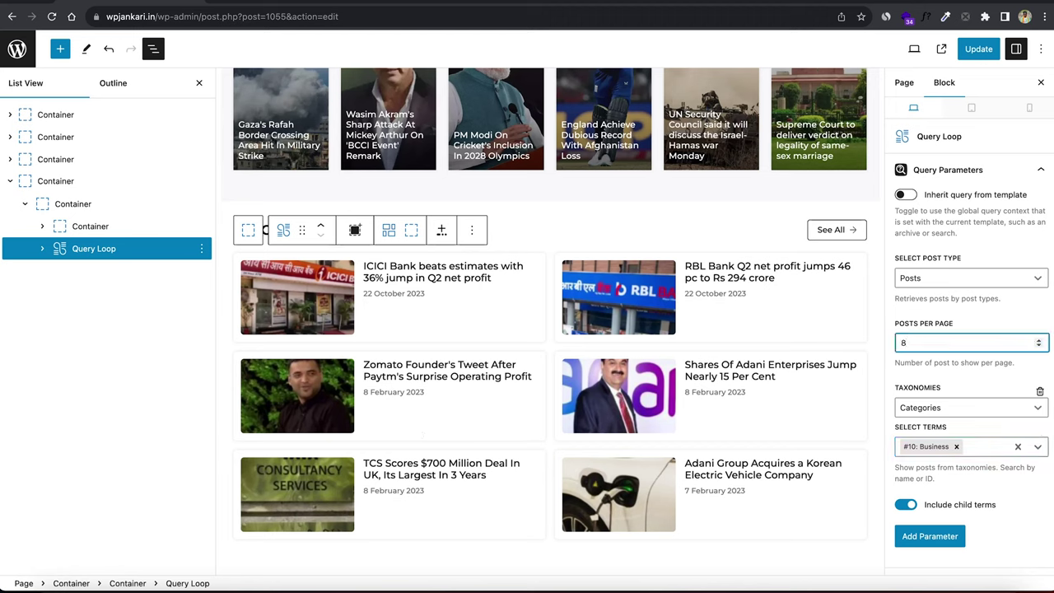
type("4")
Change the Category section's heading to "Business News"
left_click(421, 237)
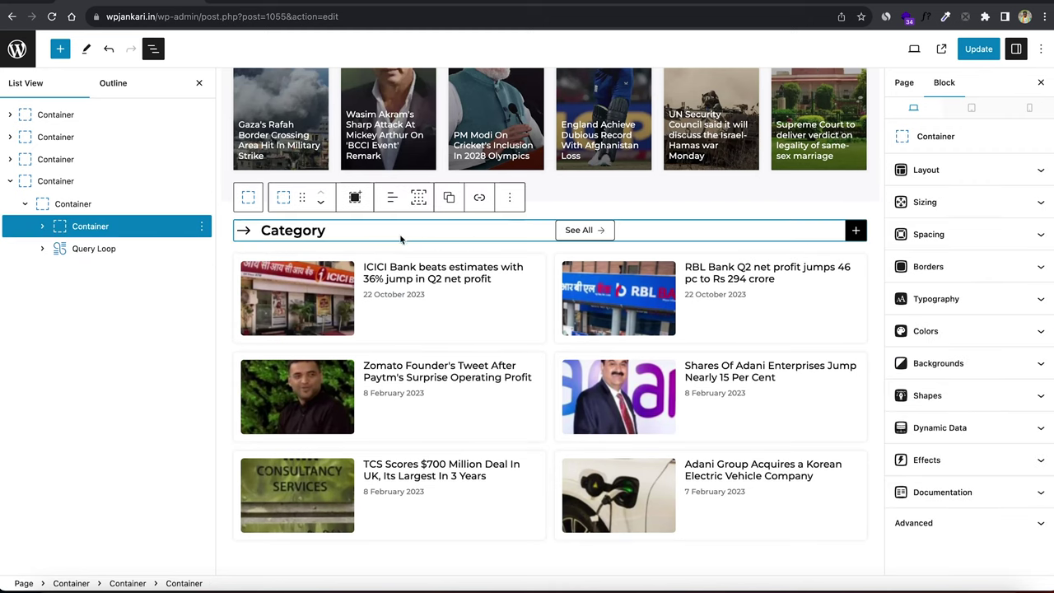
left_click(323, 230)
key("BackSpace")
key("BackSpace")
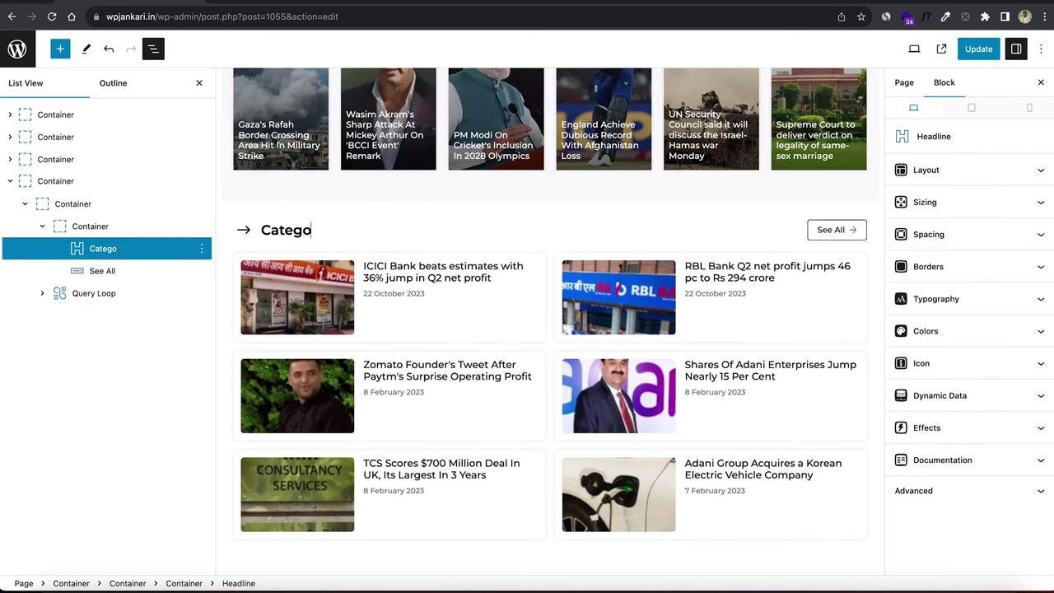
key("BackSpace")
key("BackSpace")
key("BackSpace")
key("BackSpace")
type("Business ")
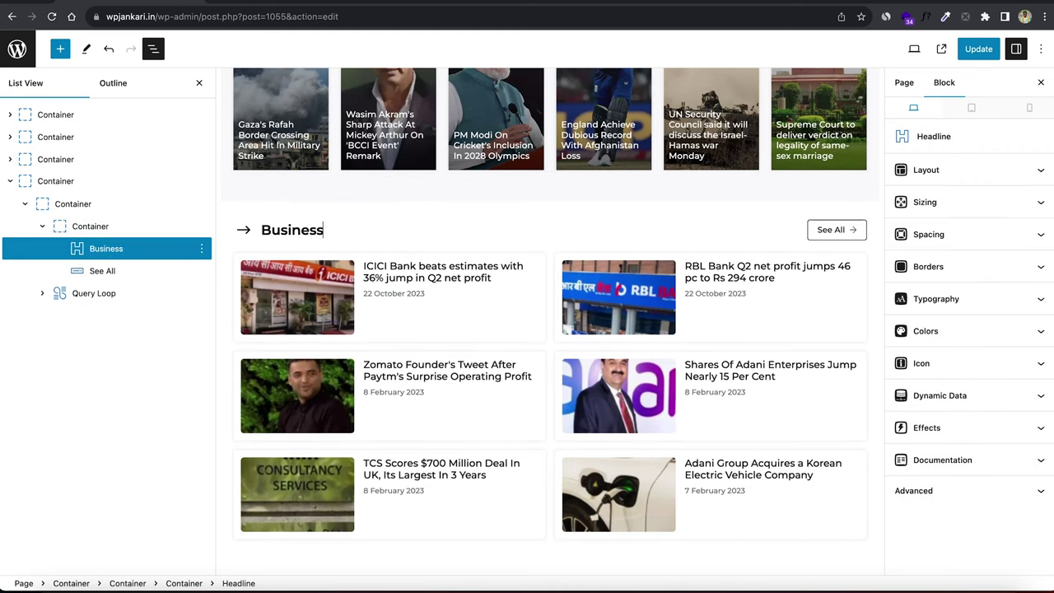
type("News")
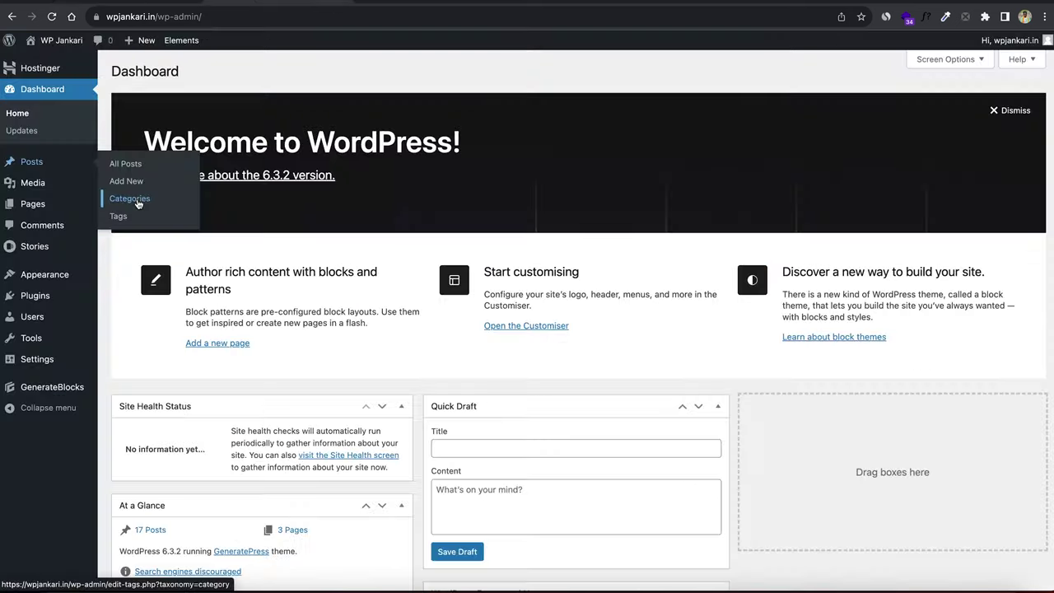
View the Business category's archive page from the site's category list, and copy its address
left_click(134, 200)
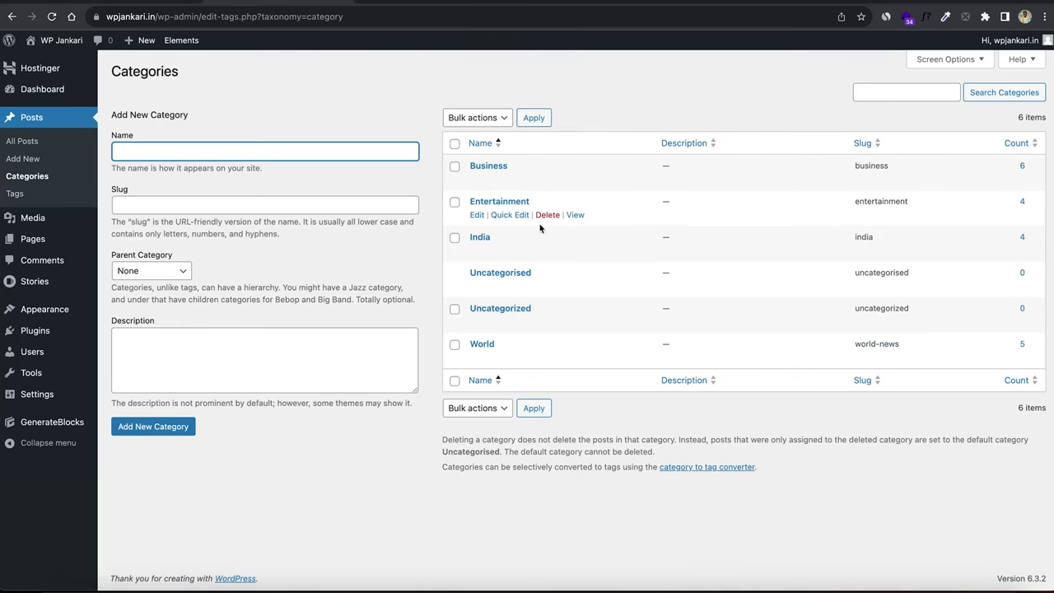
left_click(575, 180)
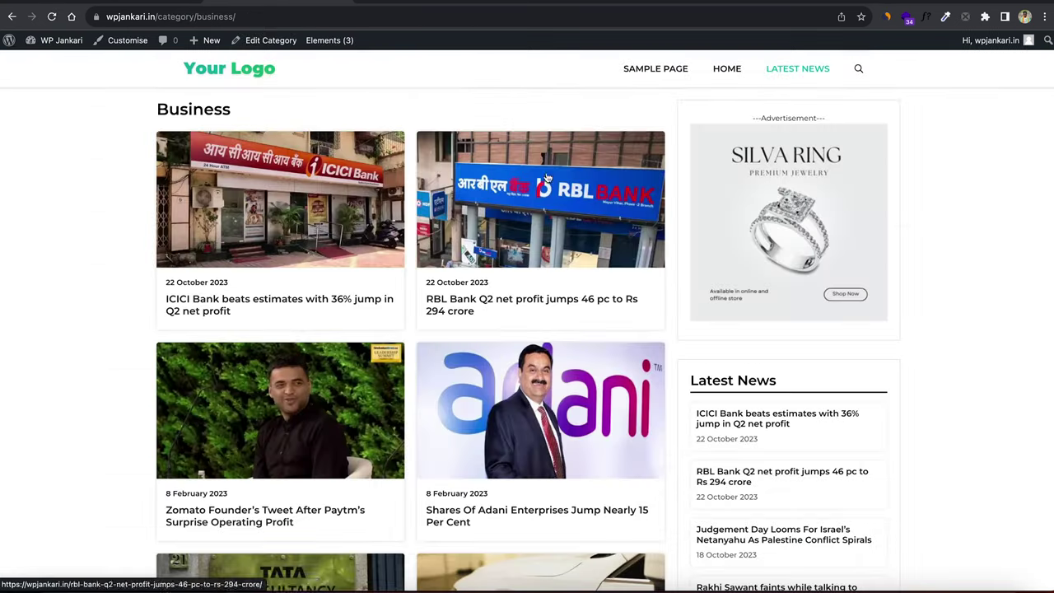
left_click(248, 16)
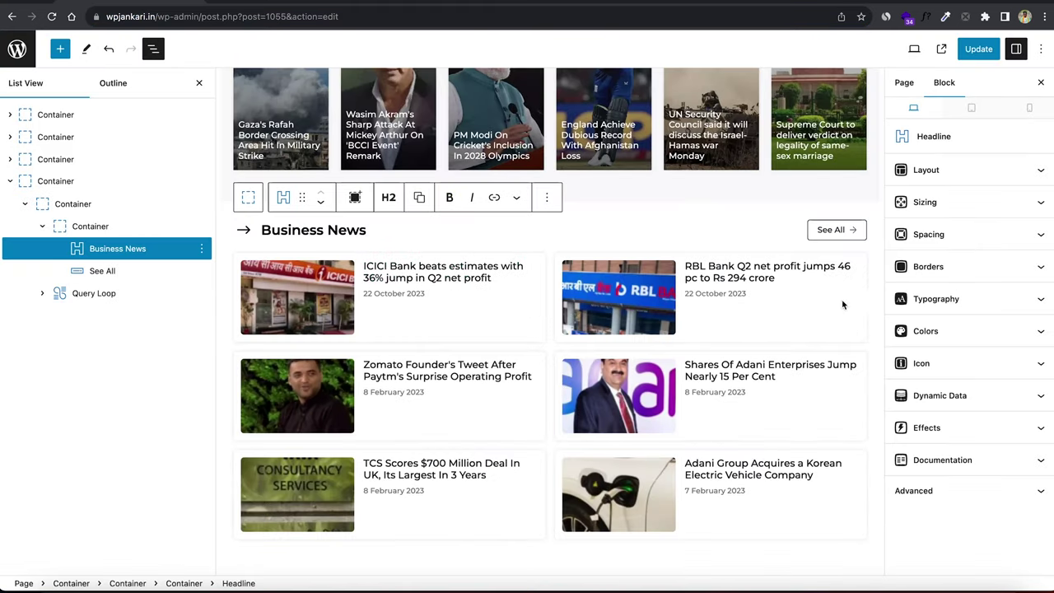
Link the Business News section's See All button to the copied Business category address, keeping its label "See All"
left_click(831, 230)
left_click(732, 198)
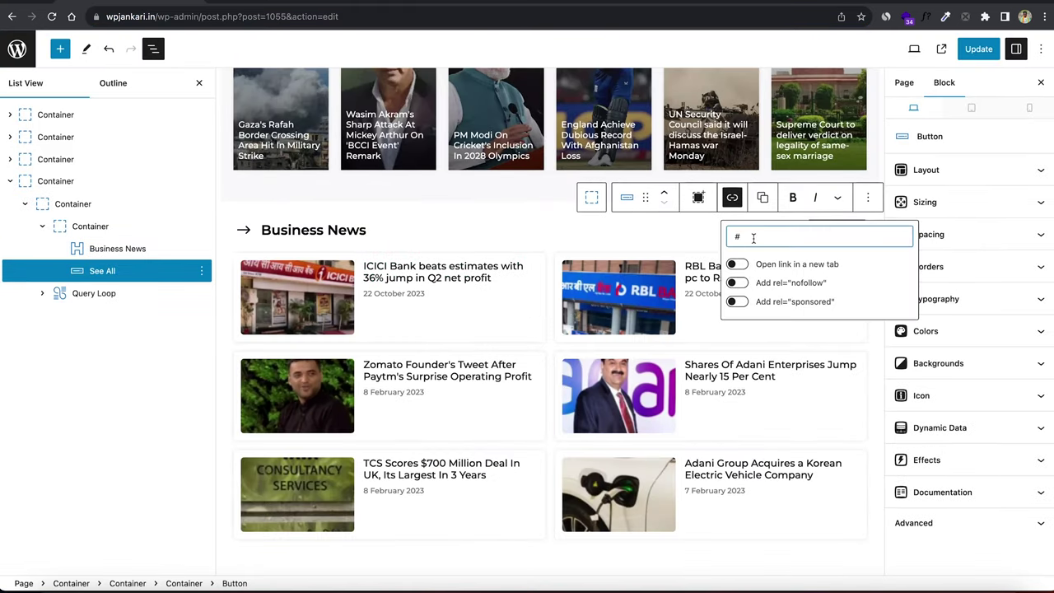
left_click(831, 230)
key("BackSpace")
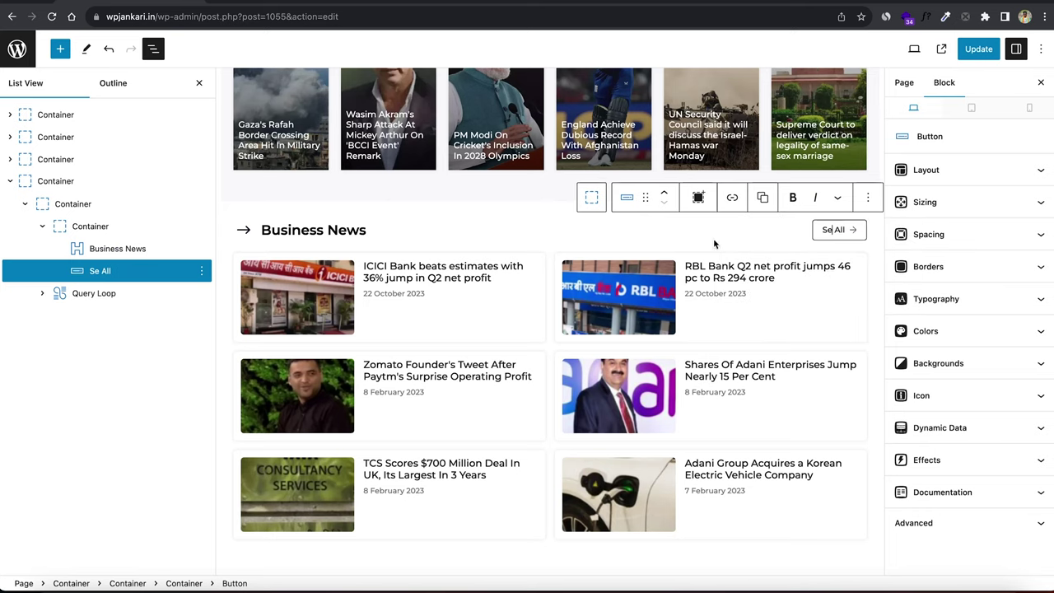
type("e")
left_click(732, 201)
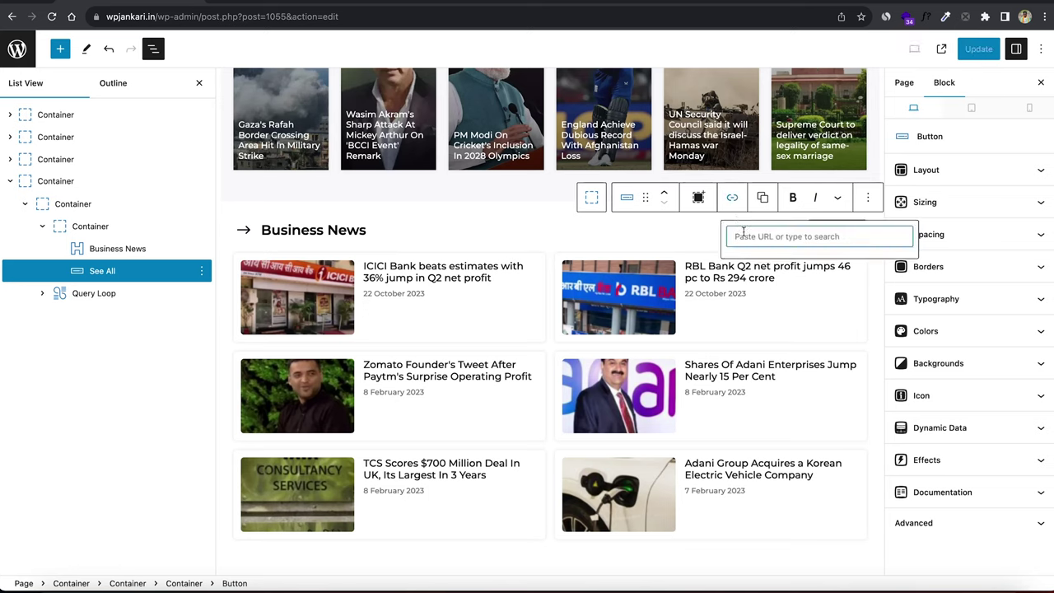
key("Escape")
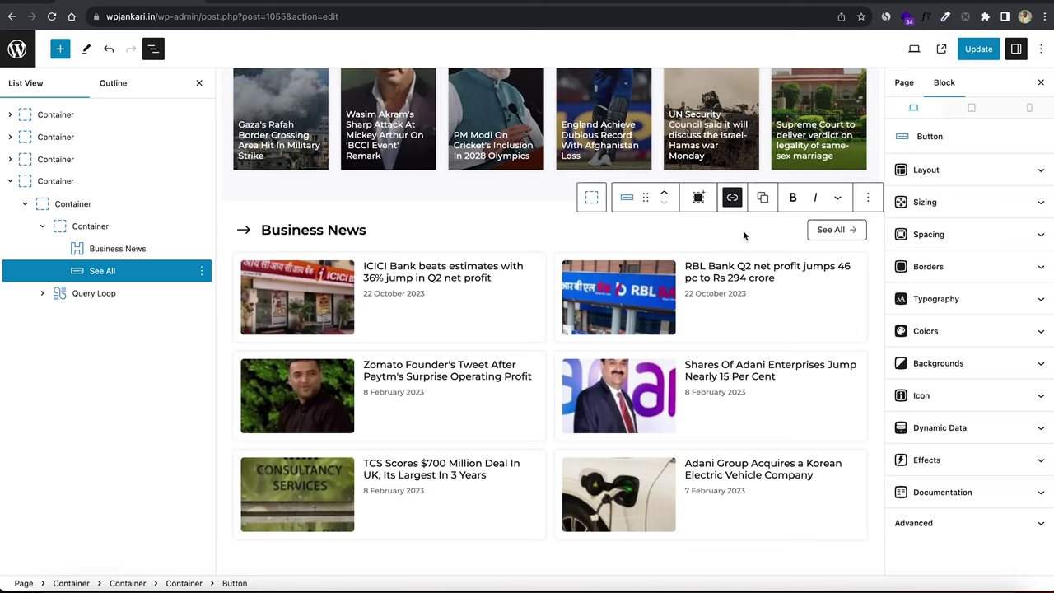
left_click(10, 181)
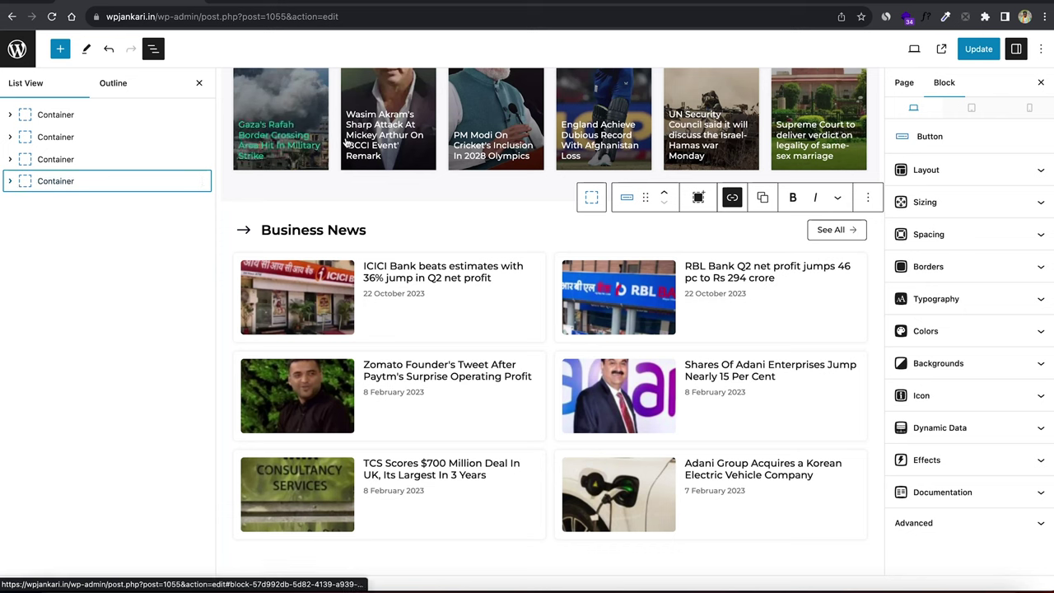
Update the page, and check the Business News section and the other sections on the live homepage
left_click(961, 51)
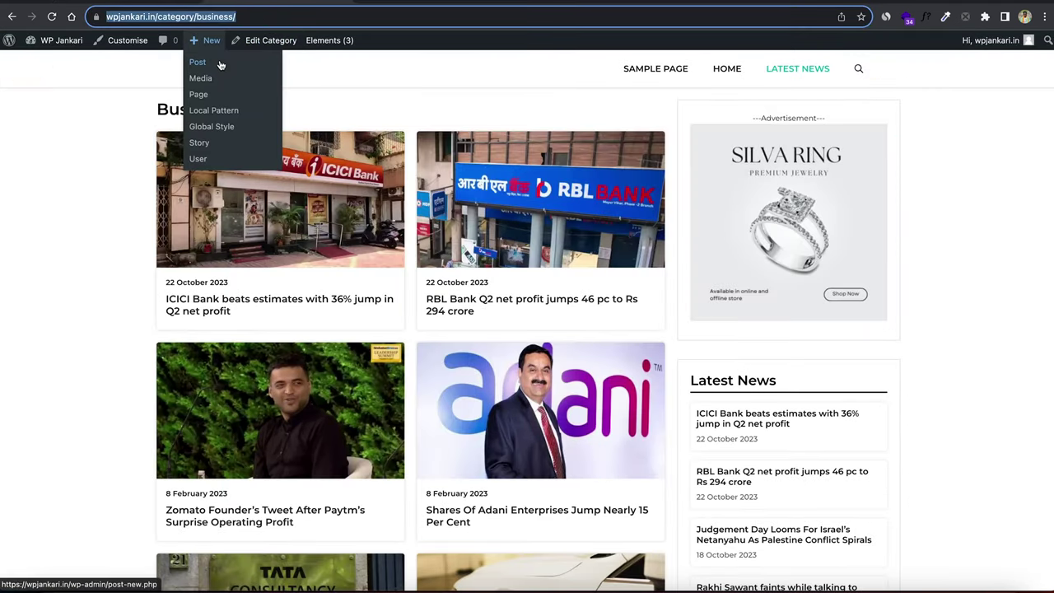
left_click(255, 71)
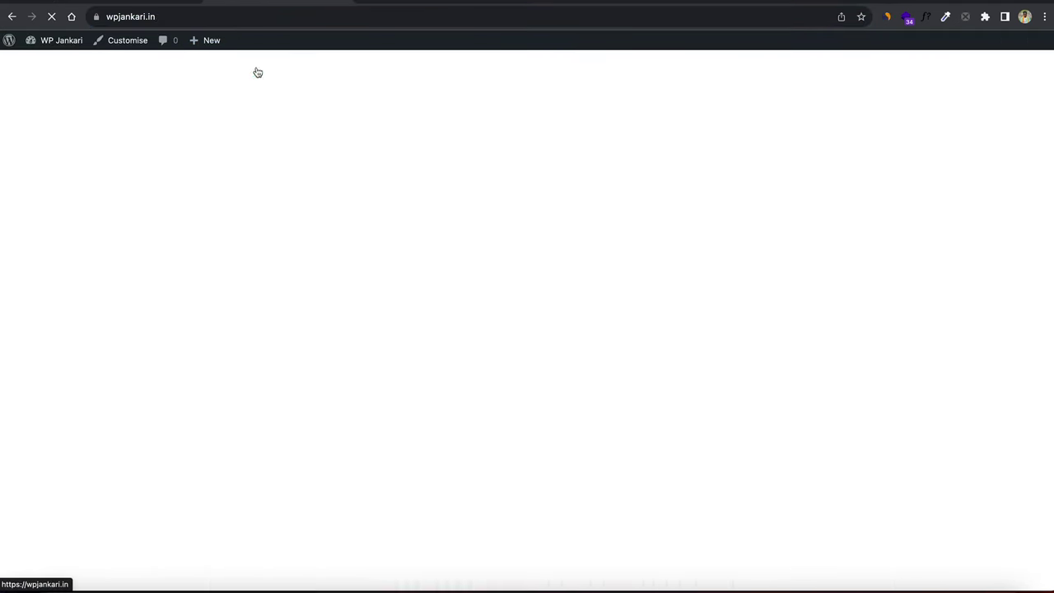
scroll(283, 271, "down", 5)
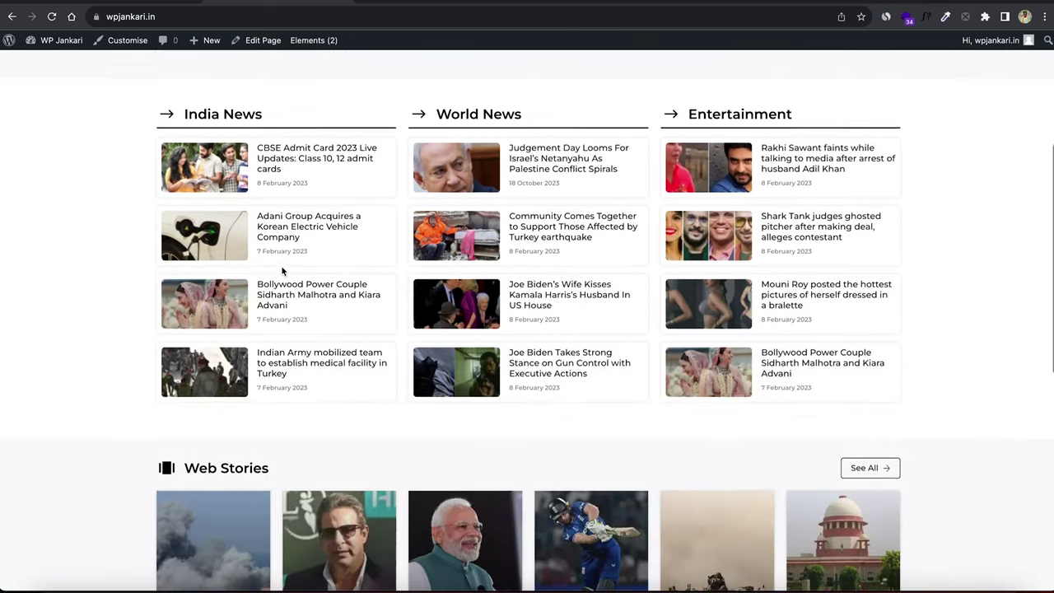
scroll(282, 271, "down", 4)
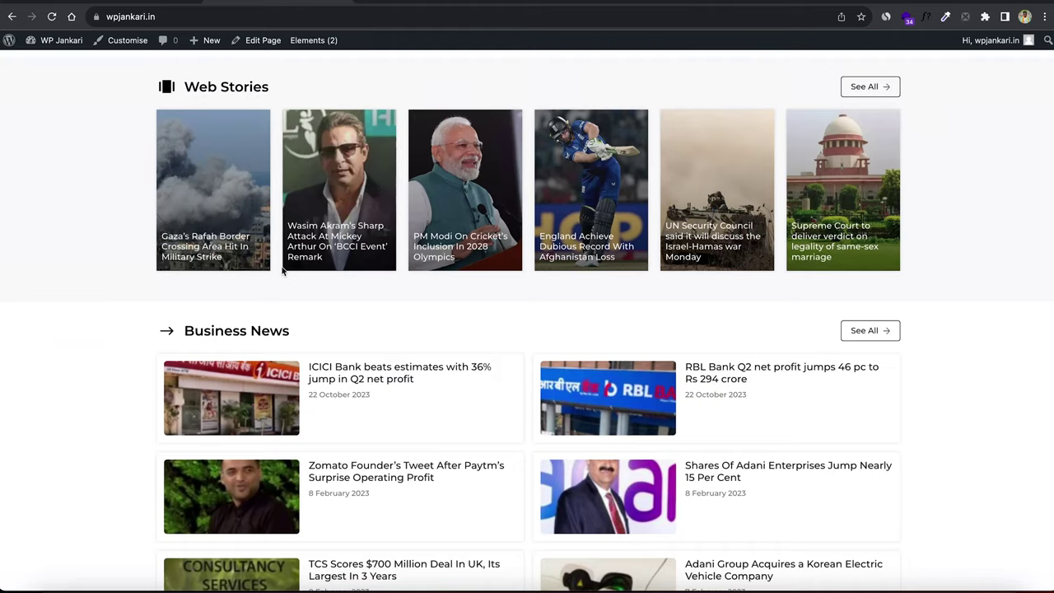
scroll(282, 271, "down", 2)
scroll(419, 372, "up", 8)
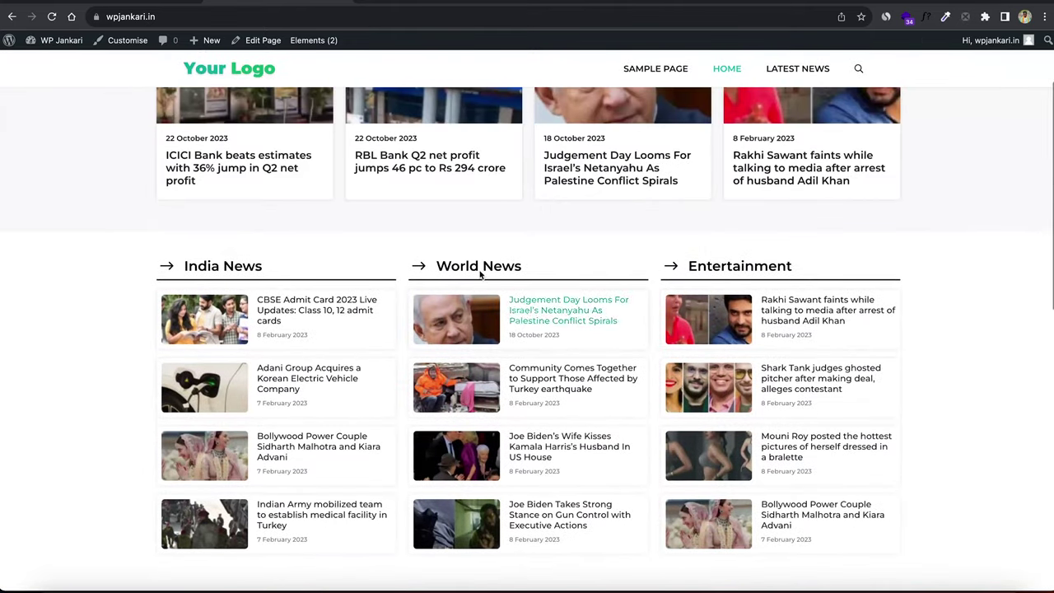
scroll(481, 274, "up", 3)
Open the ICICI Bank post from the live homepage, and examine its layout and the sidebar's advertisement and Latest News widgets
left_click(250, 275)
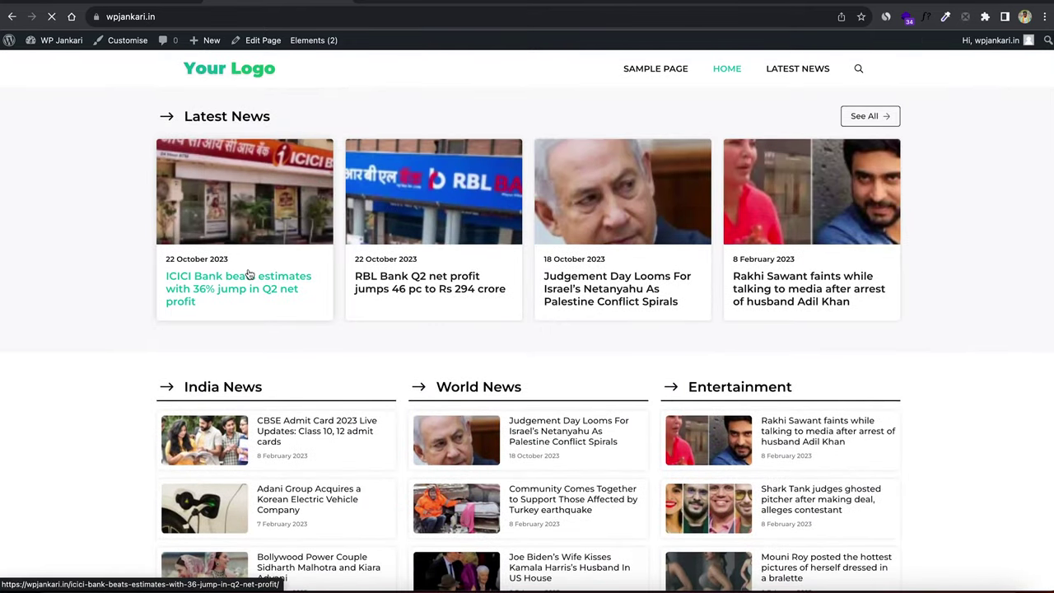
scroll(476, 328, "down", 2)
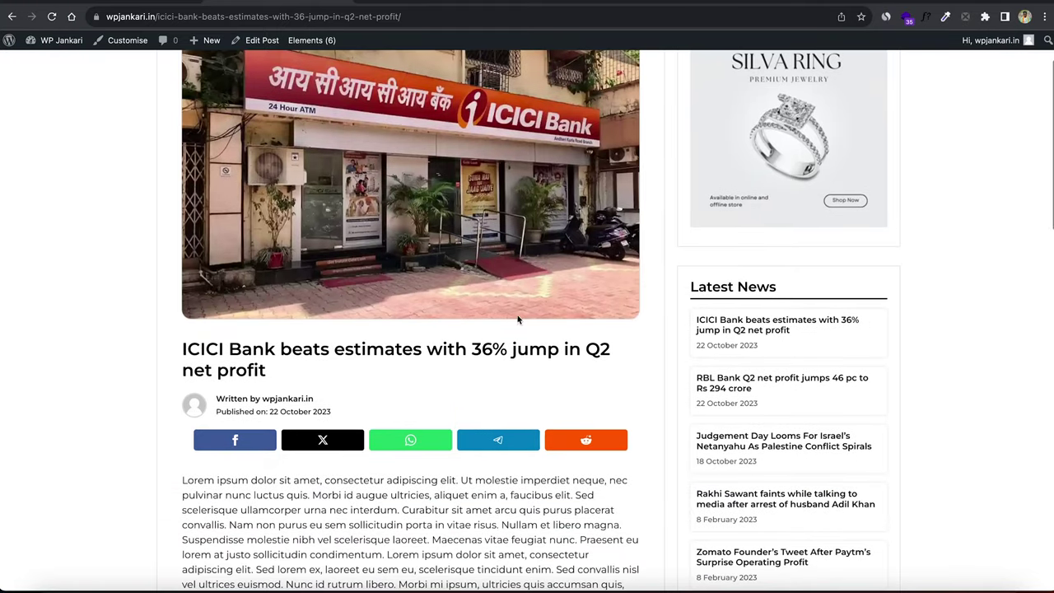
scroll(866, 243, "up", 1)
scroll(867, 243, "up", 1)
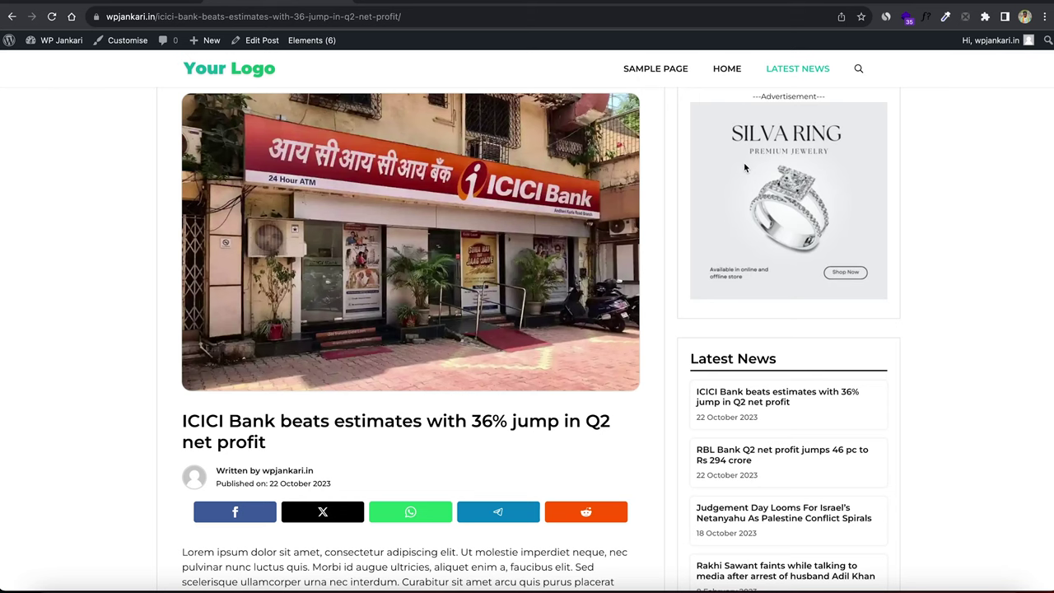
scroll(745, 168, "down", 3)
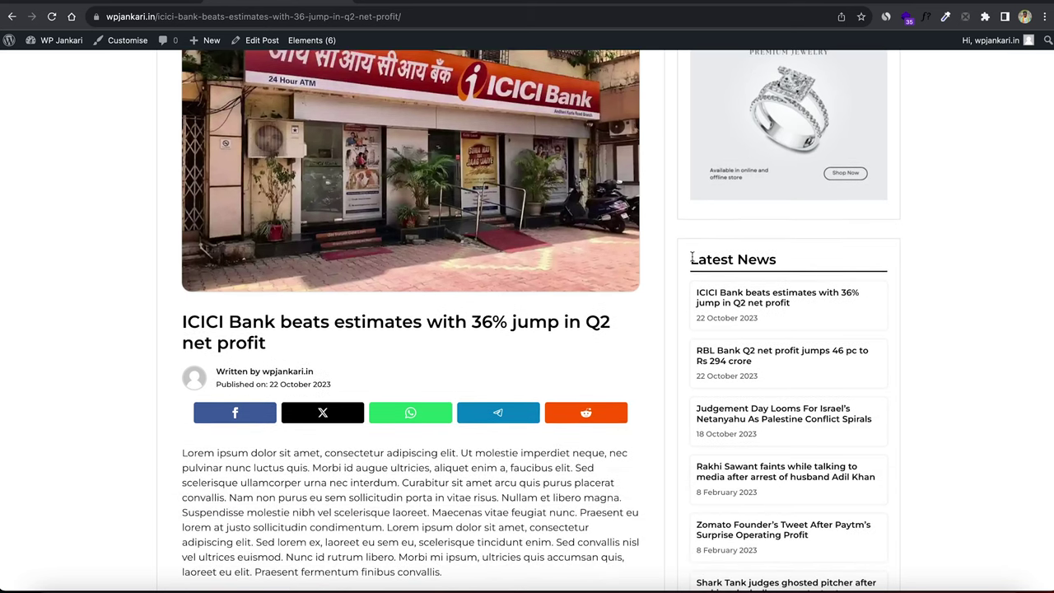
left_click_drag(691, 259, 787, 266)
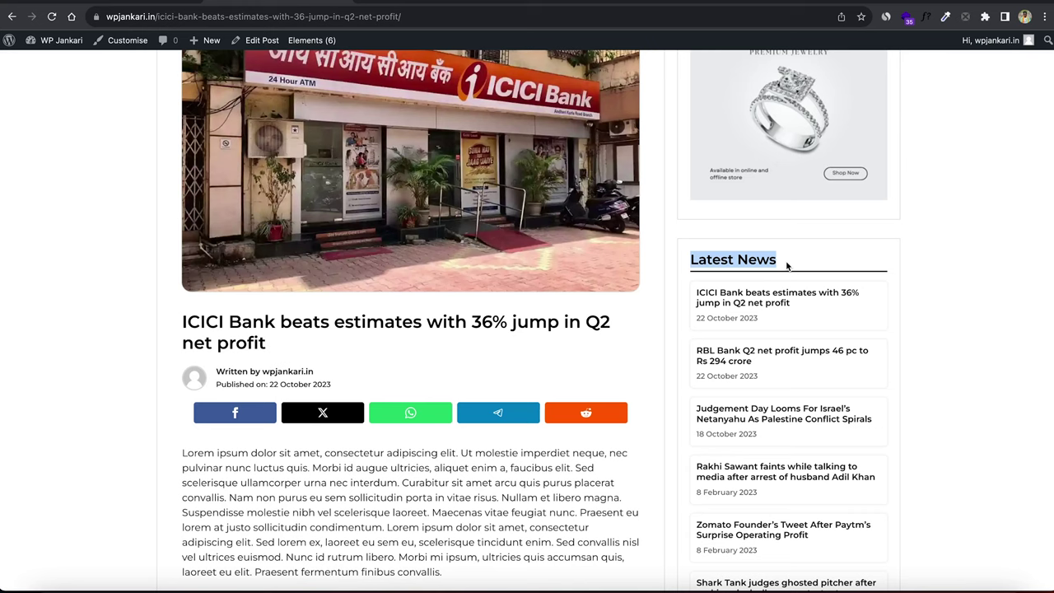
left_click(804, 260)
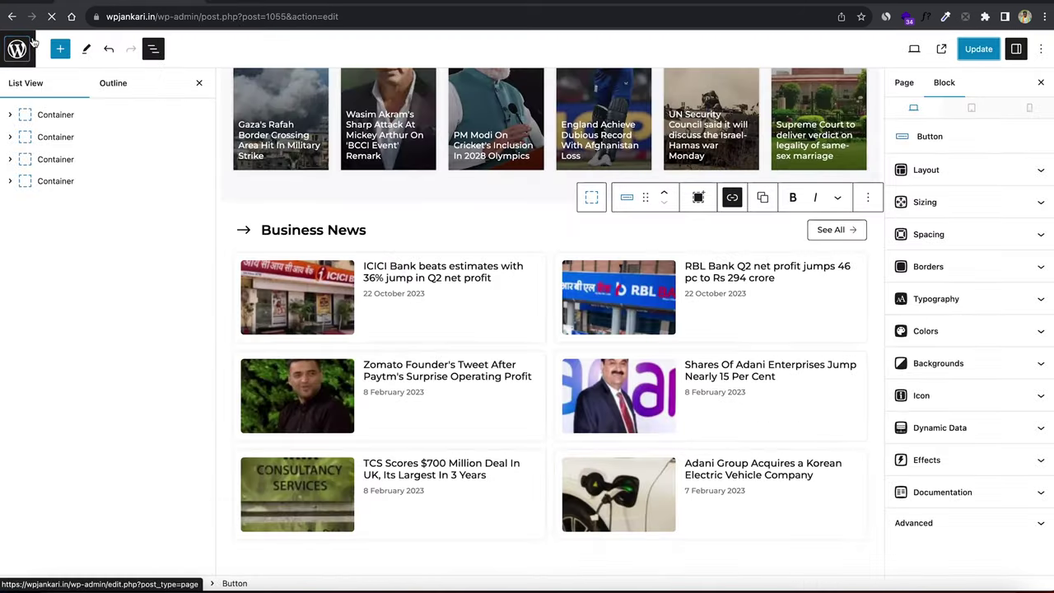
Leave the Home page editor, and open the GeneratePress Elements list in the site's admin area
left_click(22, 48)
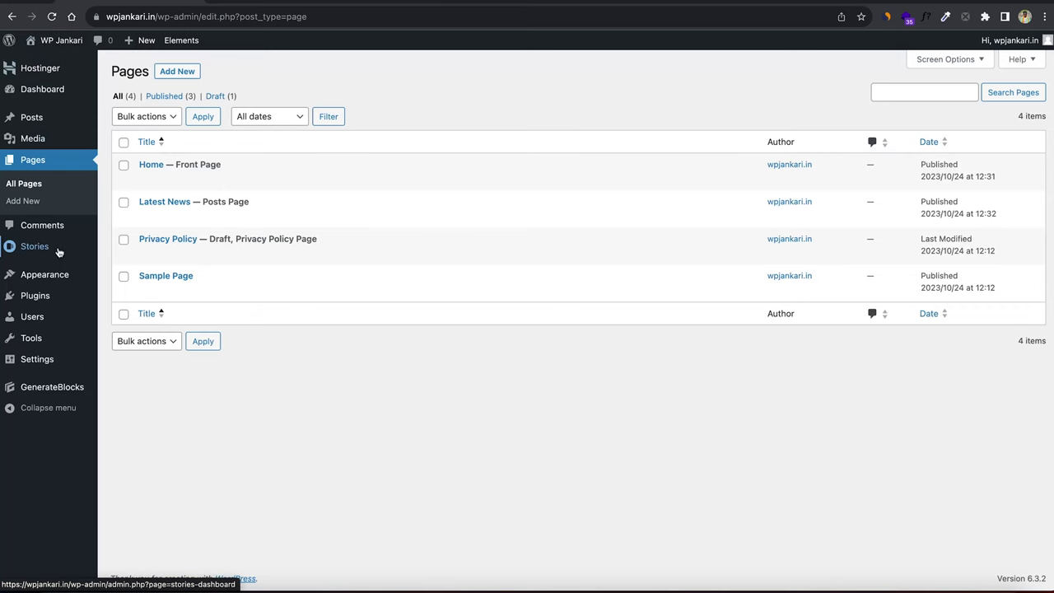
mouse_move(56, 276)
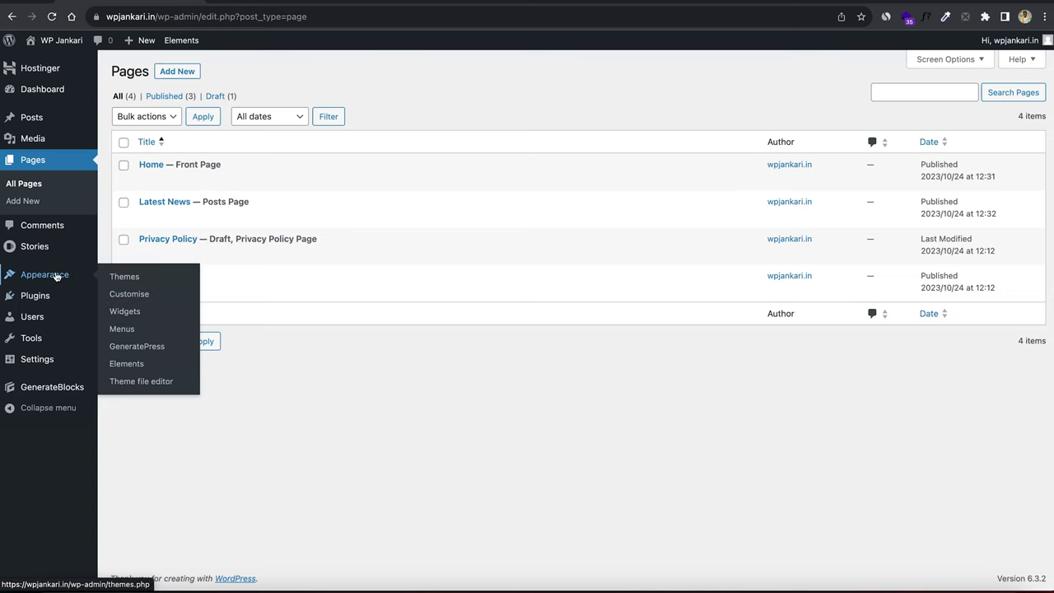
left_click(116, 364)
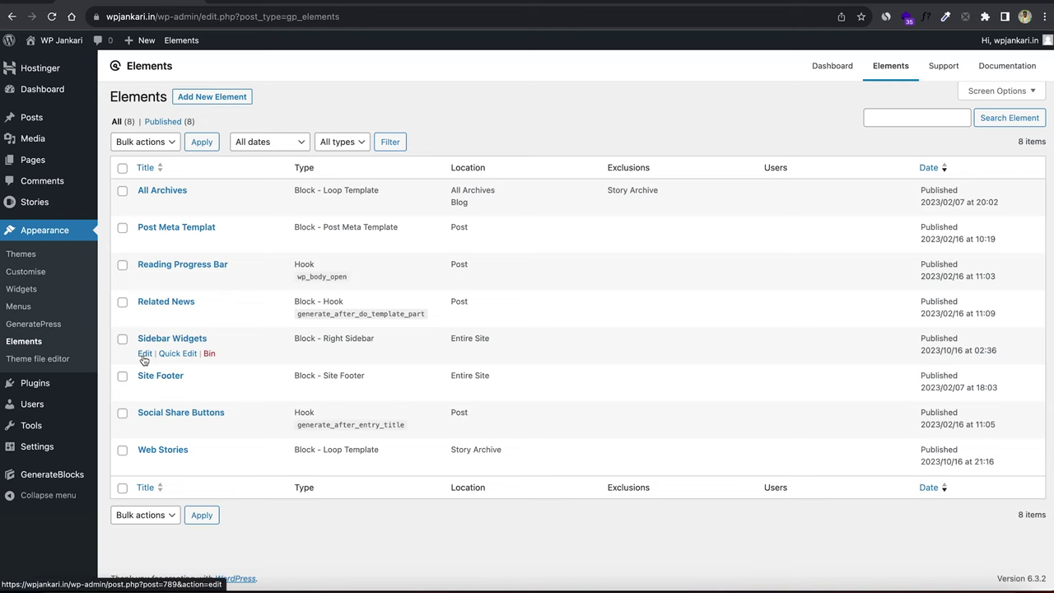
Open the Sidebar Widgets element for editing, and compare its Advertisement HTML code with the ad on the live ICICI Bank post
left_click(144, 355)
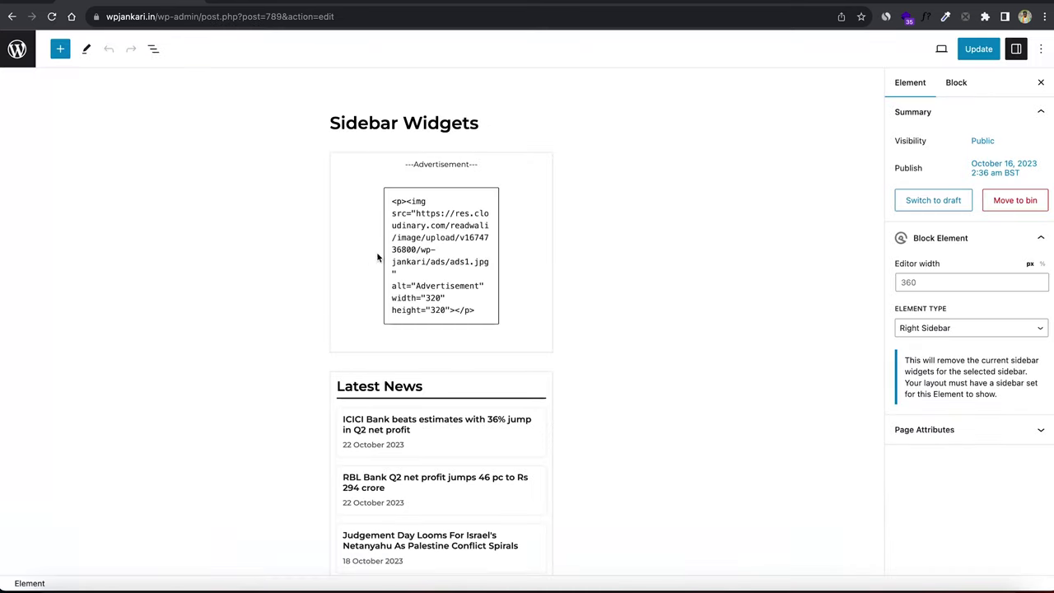
left_click_drag(392, 200, 473, 313)
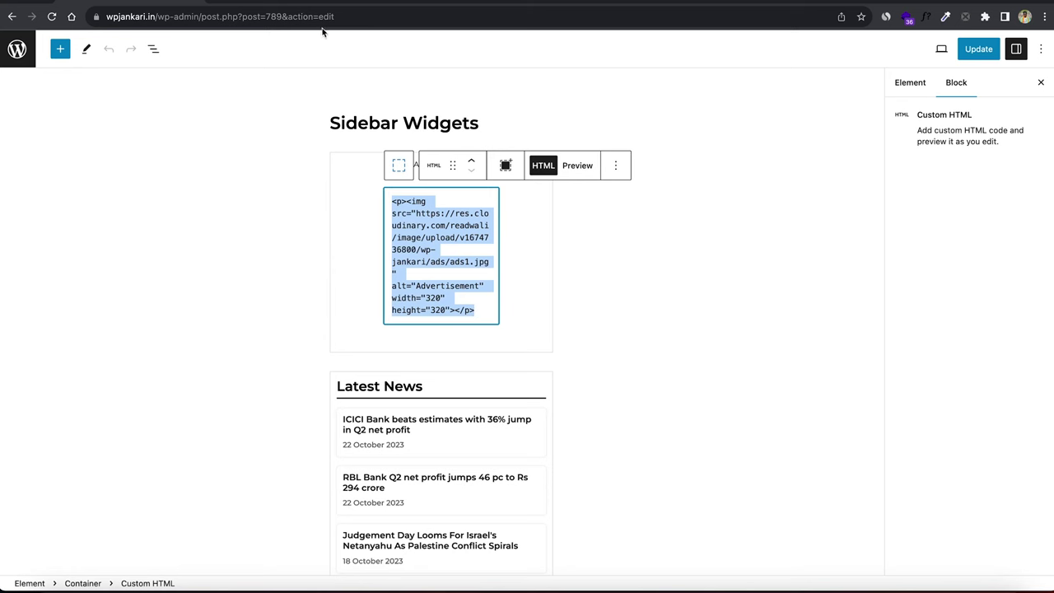
left_click(313, 4)
scroll(695, 154, "up", 2)
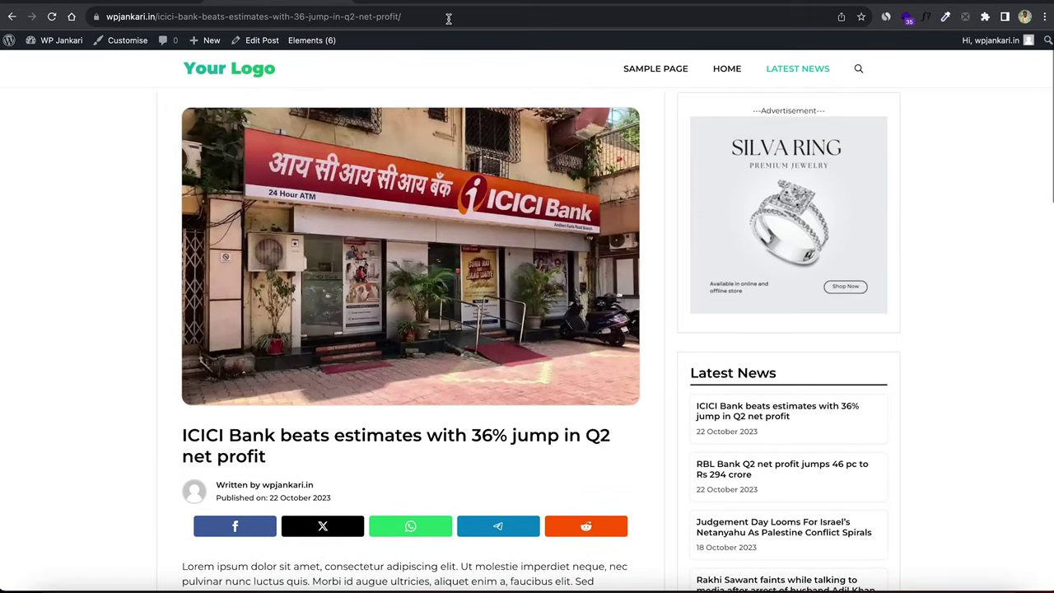
key("ctrl+shift+Tab")
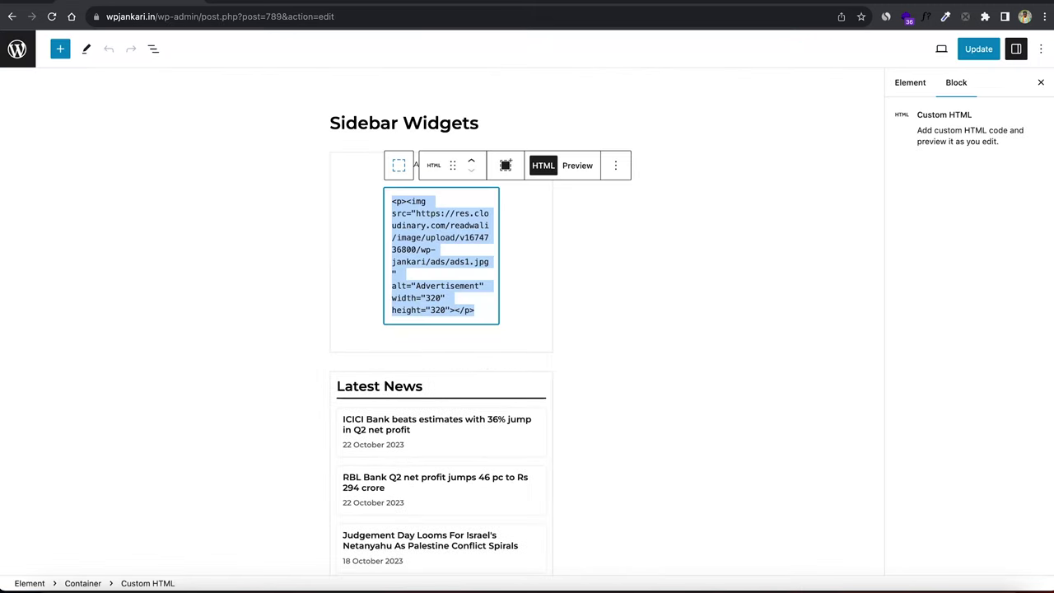
Try 6 posts per page for the Query Loop under the Latest News heading in the Sidebar Widgets element
scroll(408, 214, "down", 5)
left_click(393, 226)
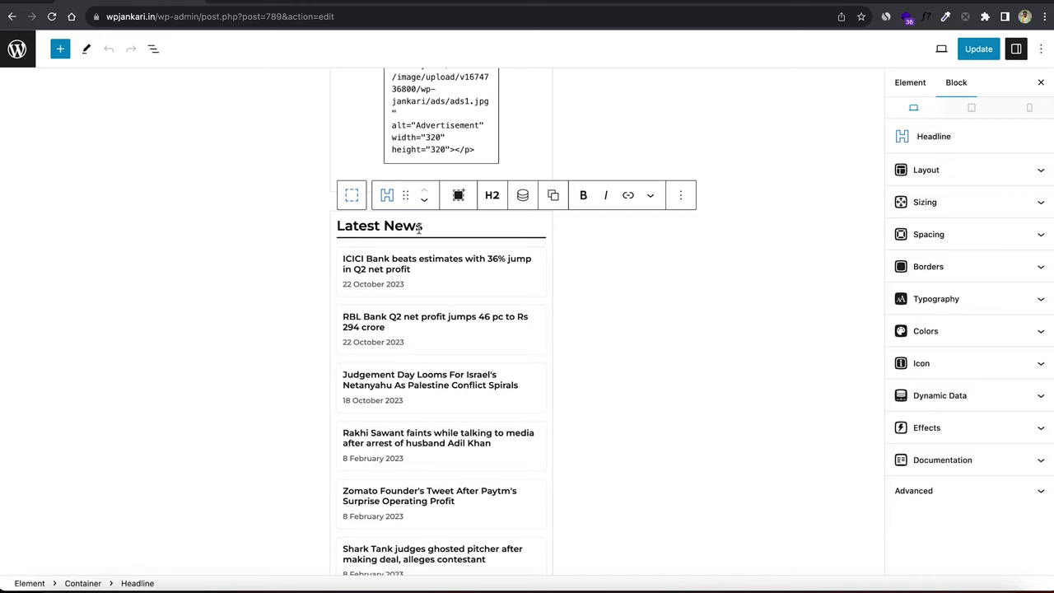
left_click(152, 51)
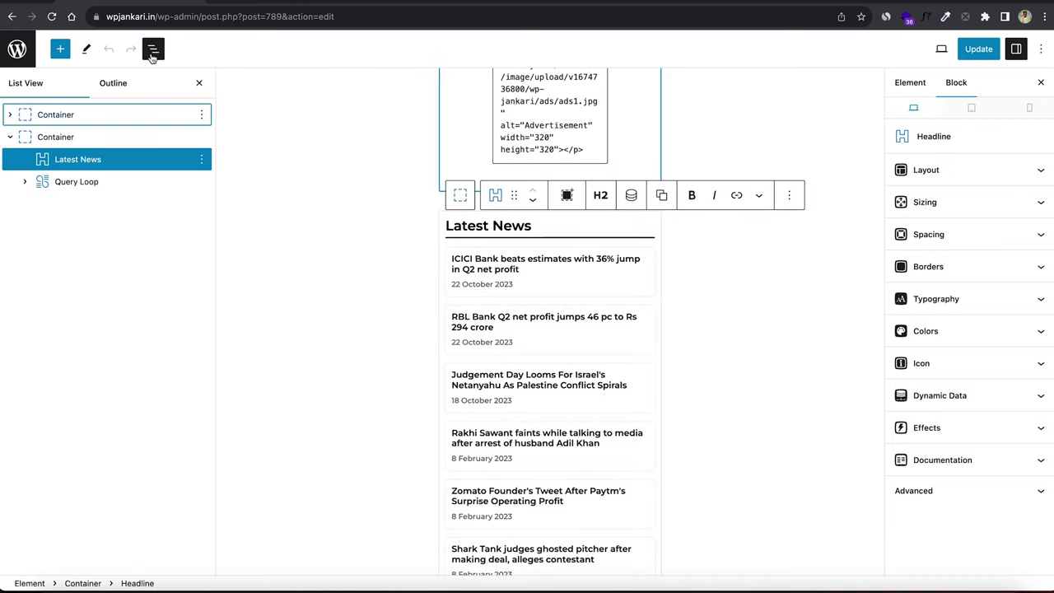
left_click(17, 139)
left_click(15, 137)
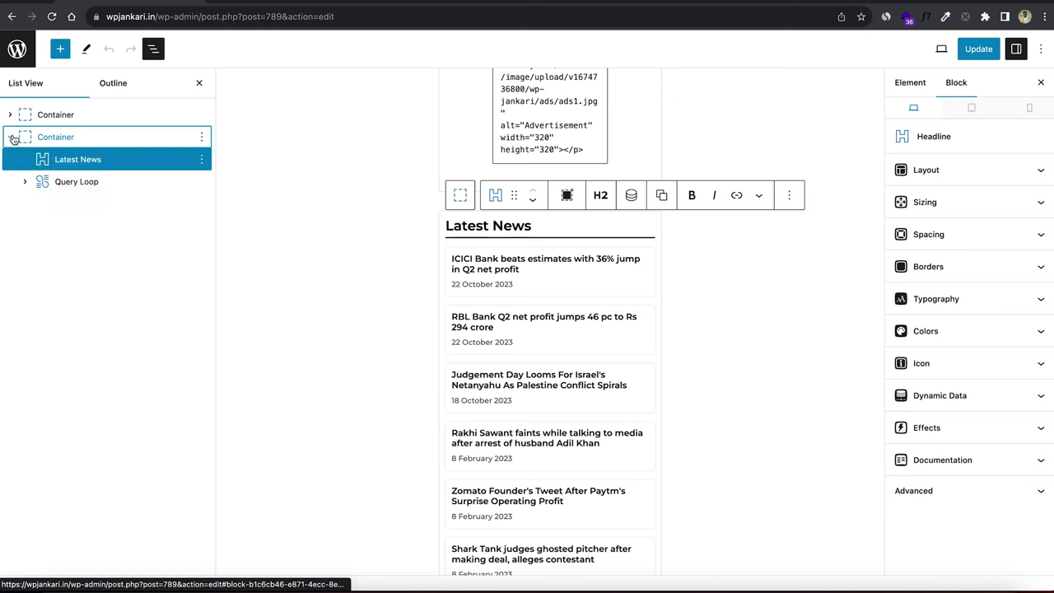
left_click(70, 182)
left_click(920, 343)
type("6")
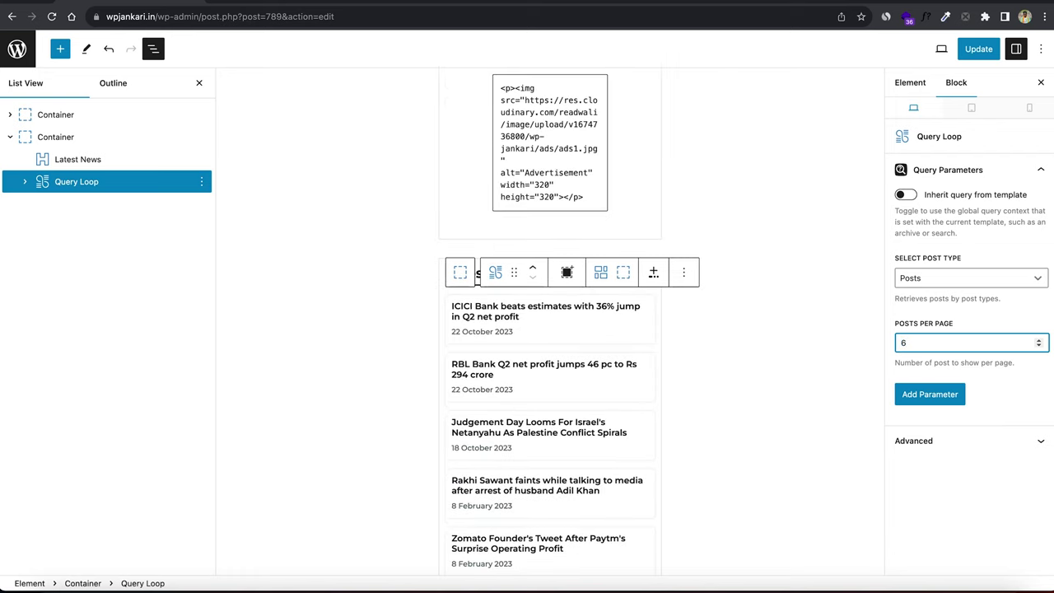
key("BackSpace")
Update the Sidebar Widgets element, and check the Latest News sidebar on the reloaded ICICI Bank post
left_click(960, 53)
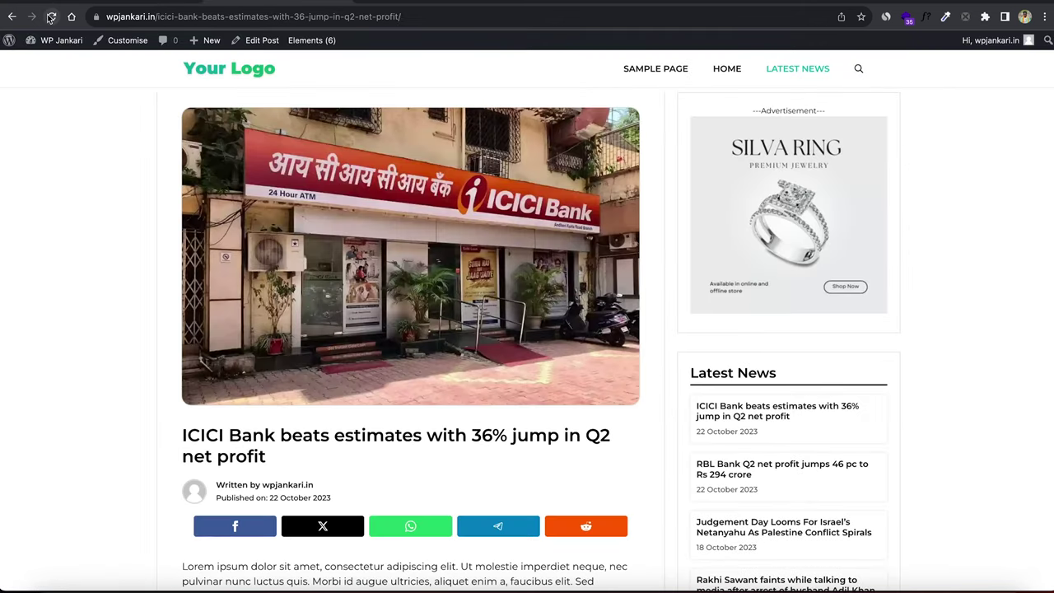
left_click(51, 16)
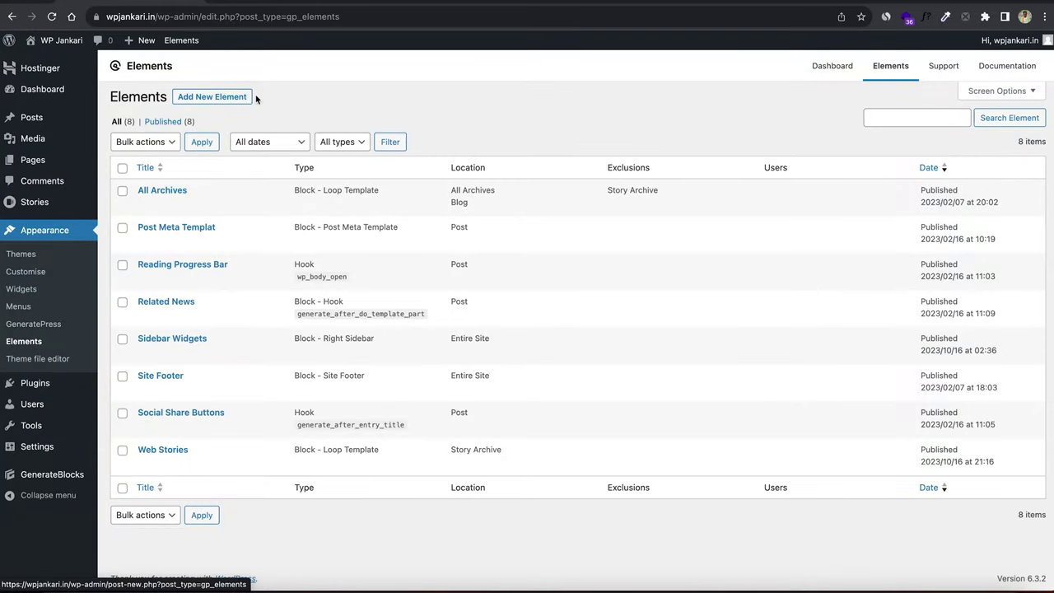
left_click(277, 4)
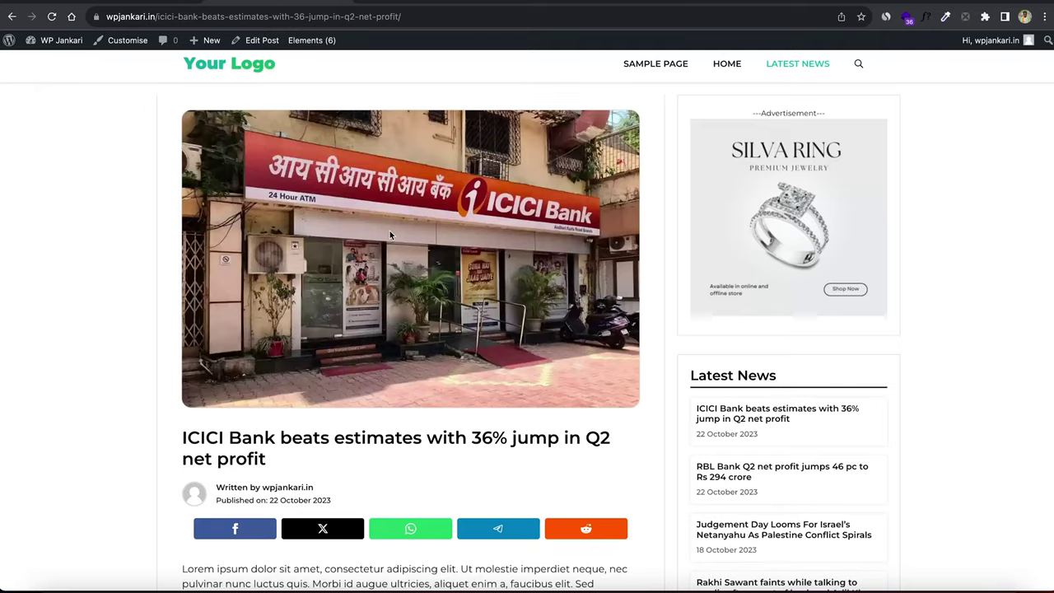
scroll(390, 230, "down", 20)
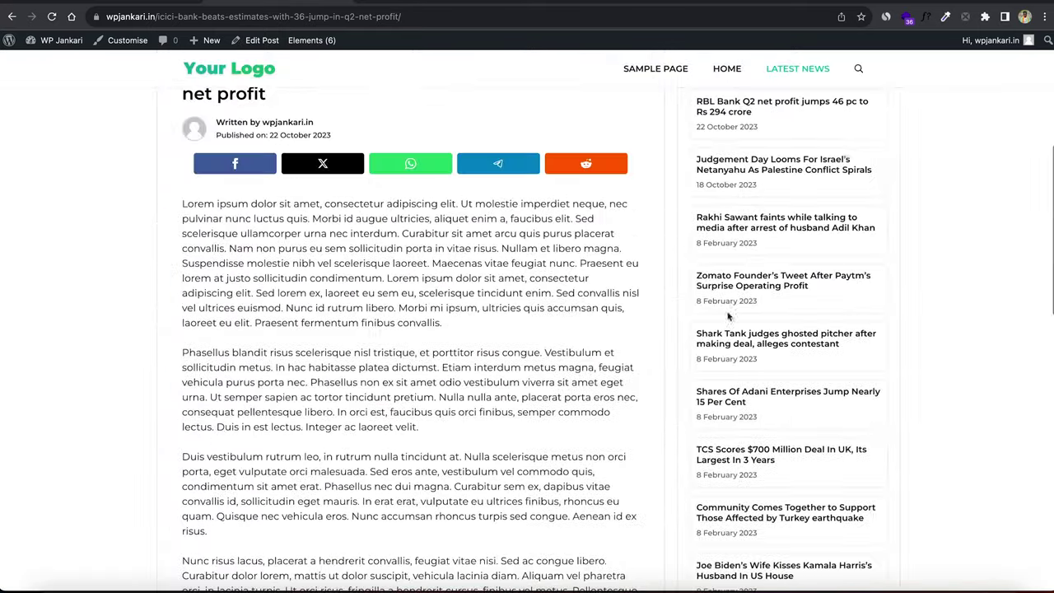
Open the Site Footer element from the Elements list, and replace WebsiteName in its copyright text with wpjankari.com
mouse_move(39, 255)
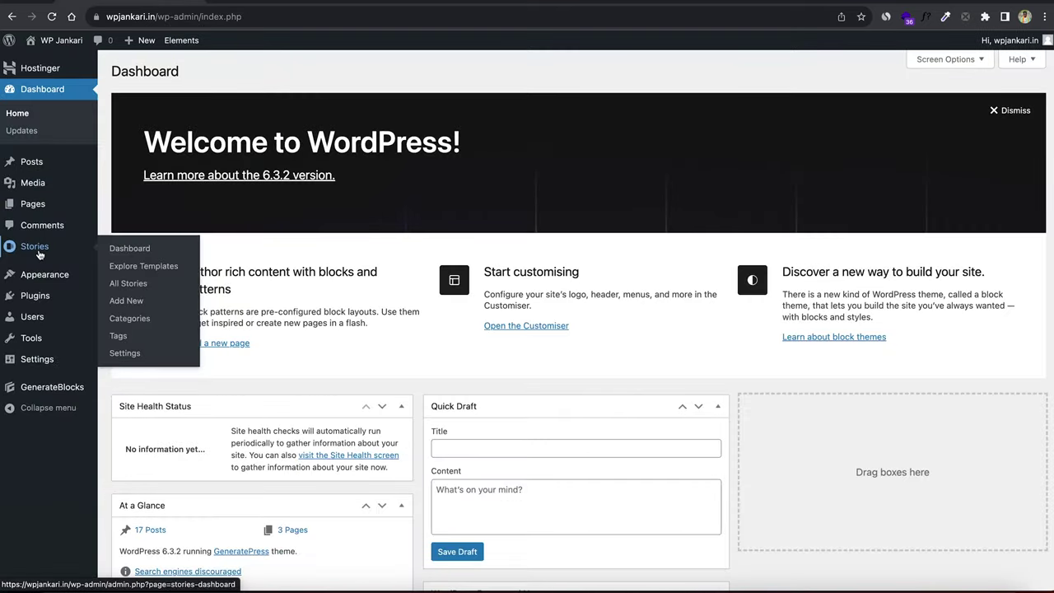
mouse_move(45, 280)
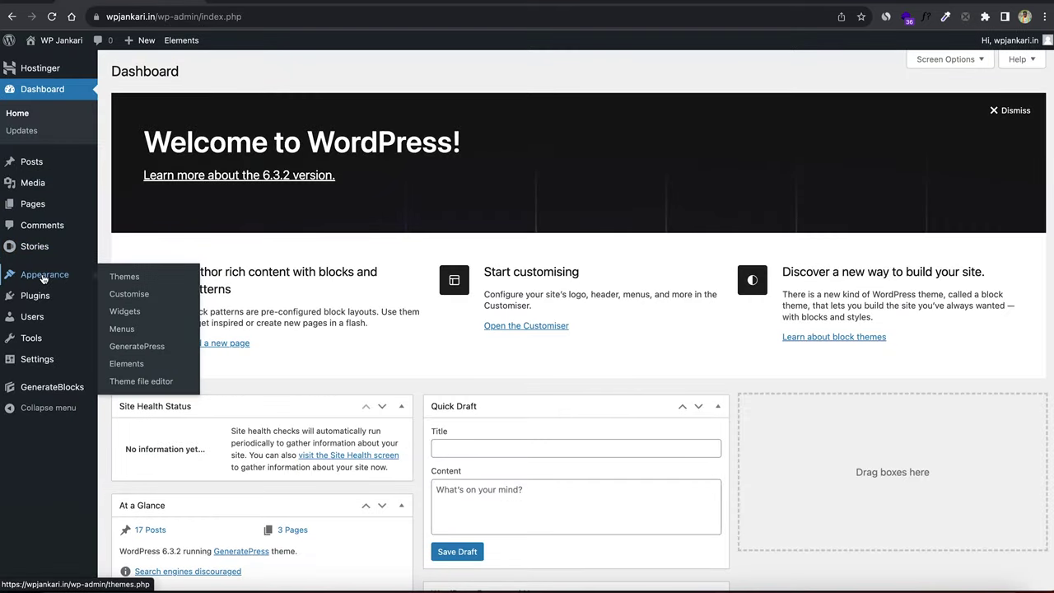
left_click(129, 365)
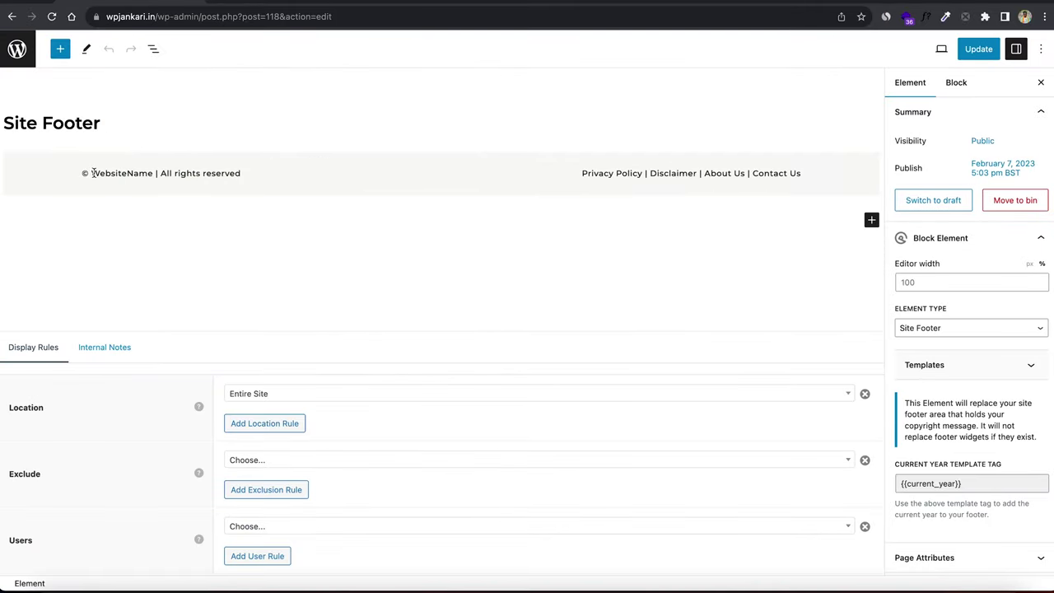
left_click_drag(92, 173, 157, 173)
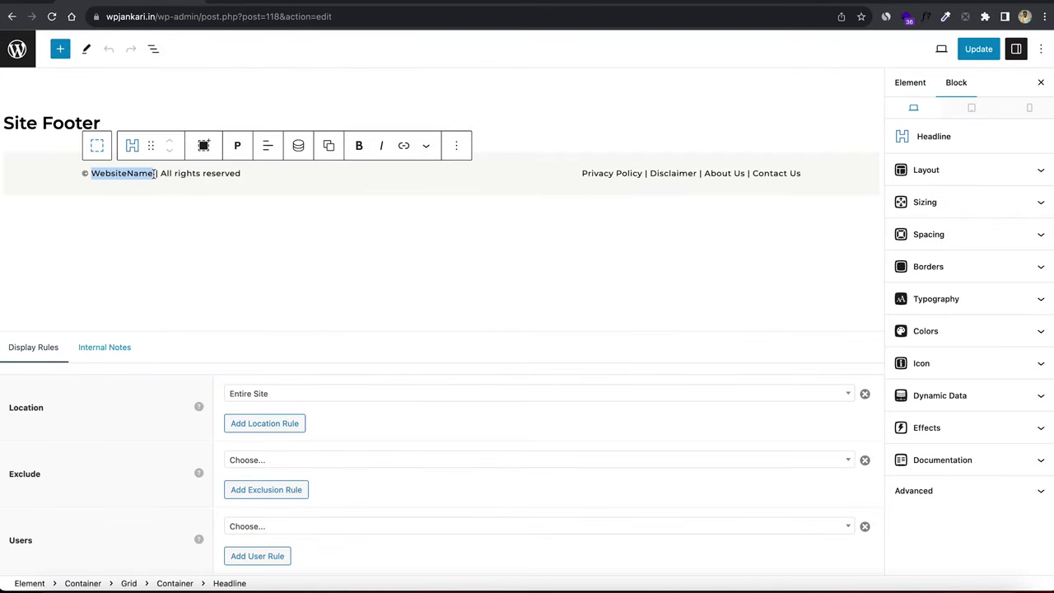
type("wpjanka")
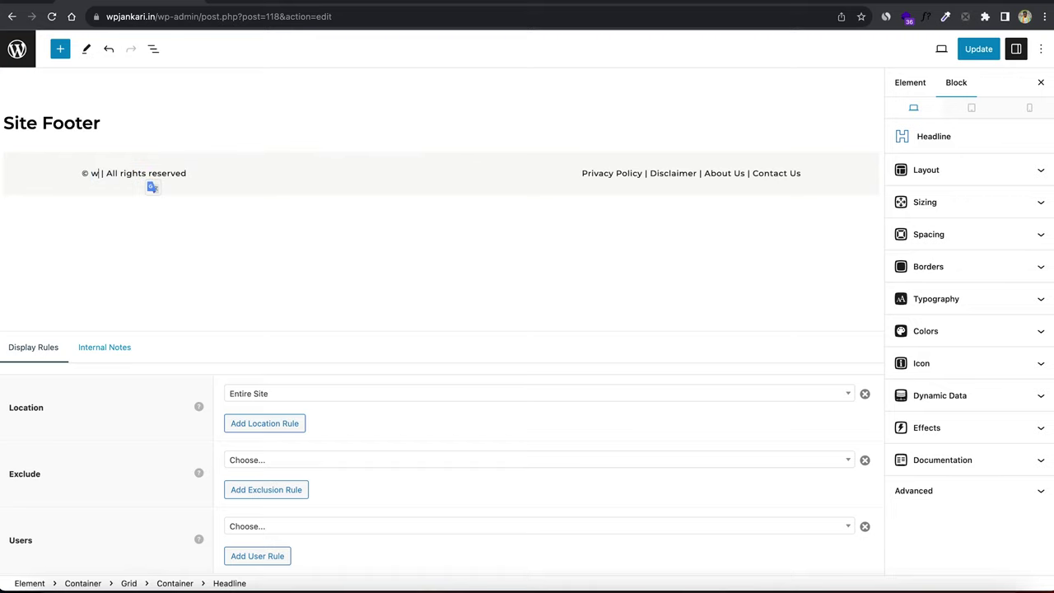
type("ri.co")
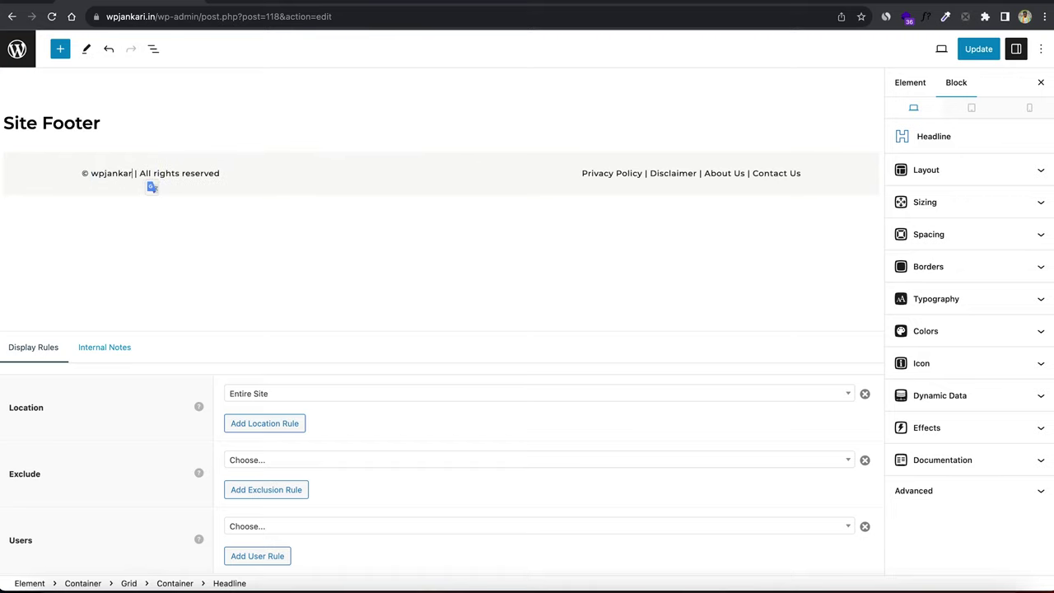
type("m")
left_click(603, 180)
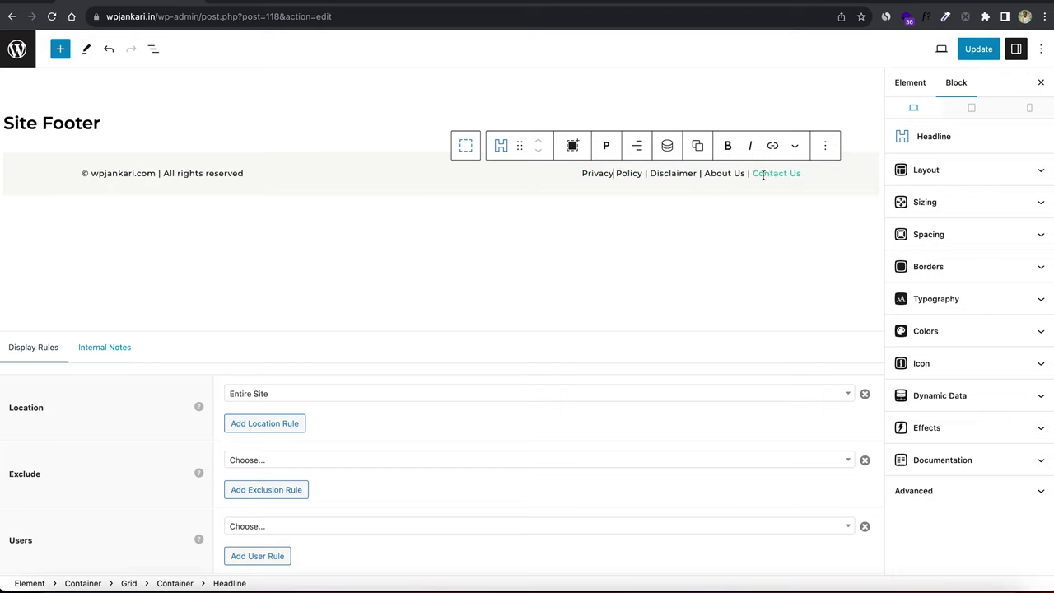
left_click(612, 174)
left_click(593, 175)
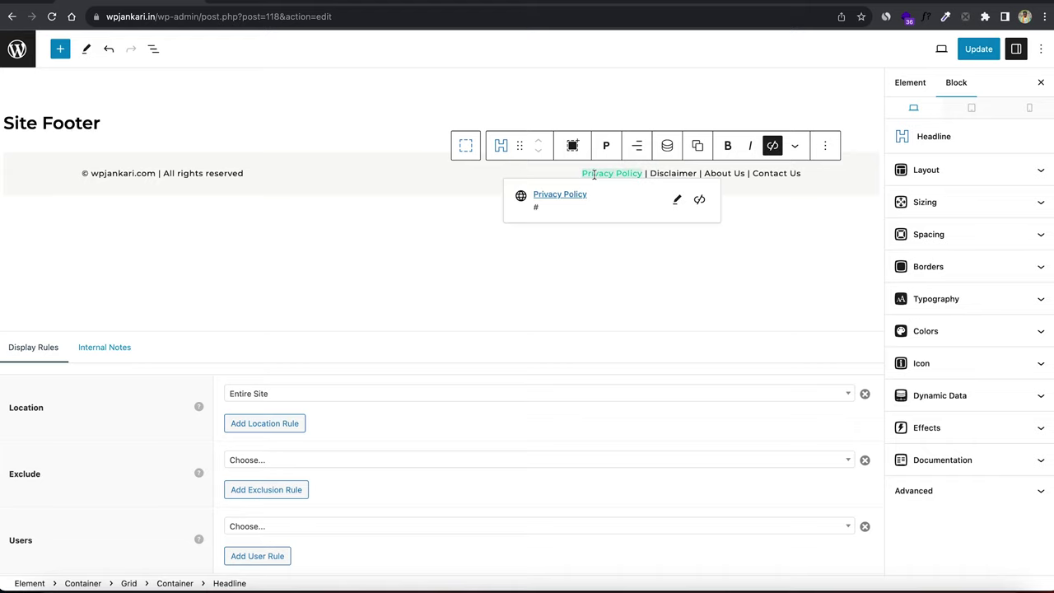
left_click(677, 202)
left_click(565, 271)
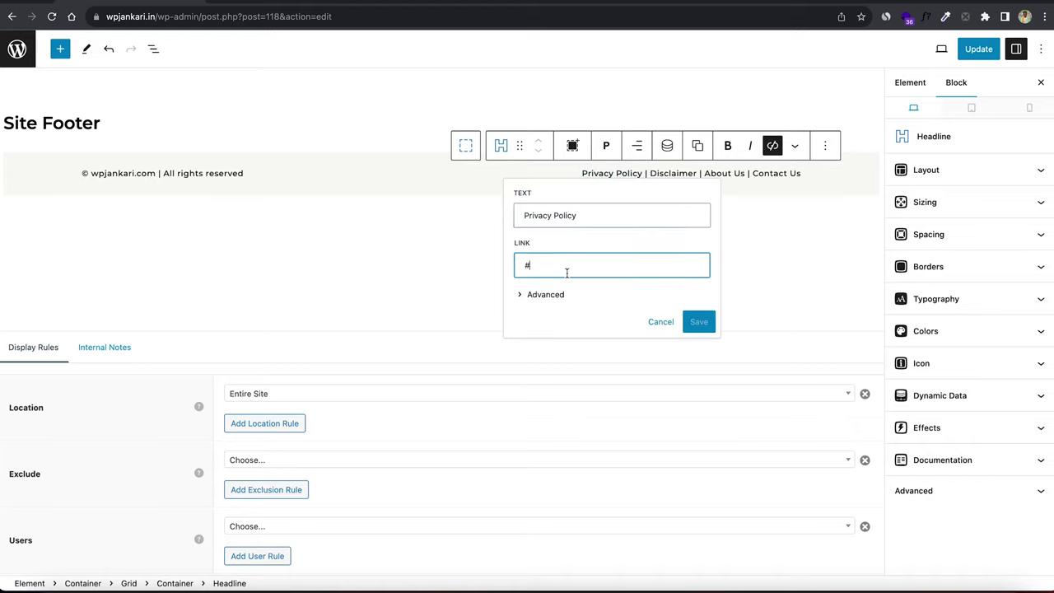
key("BackSpace")
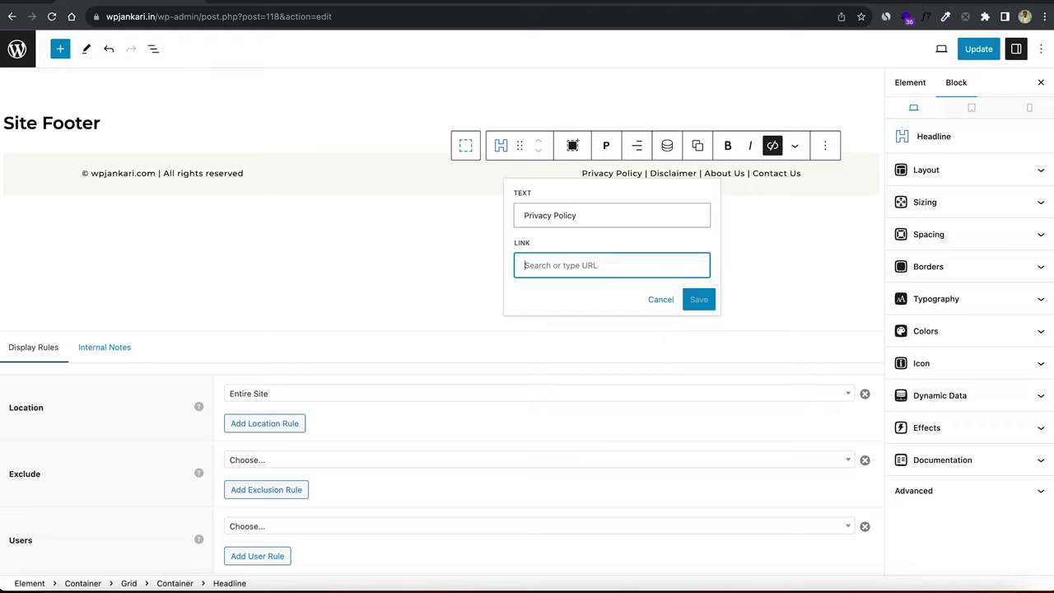
type("https://wpjankari.in/latest-news/")
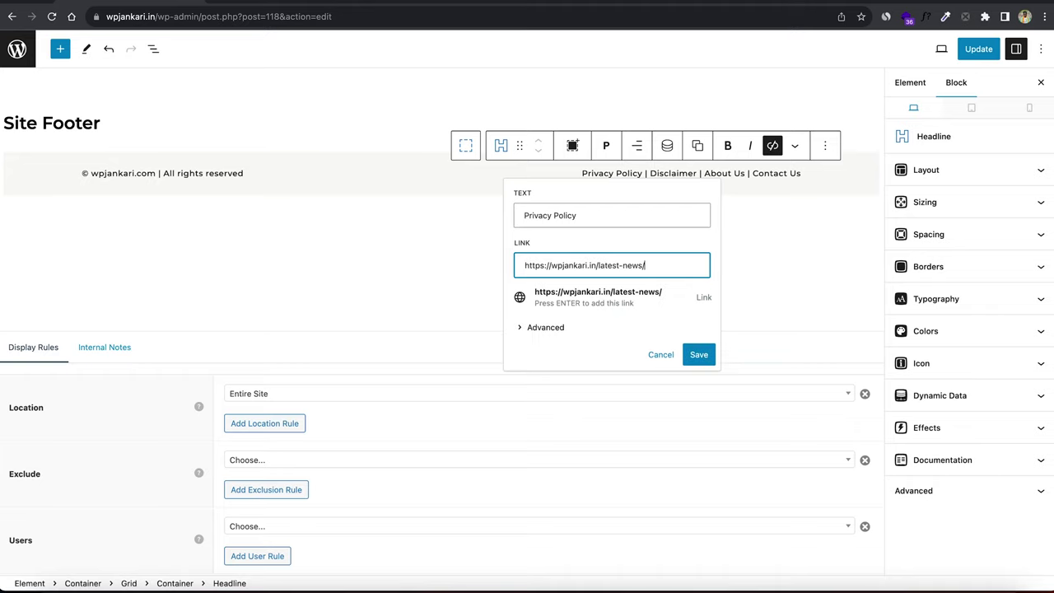
left_click(698, 354)
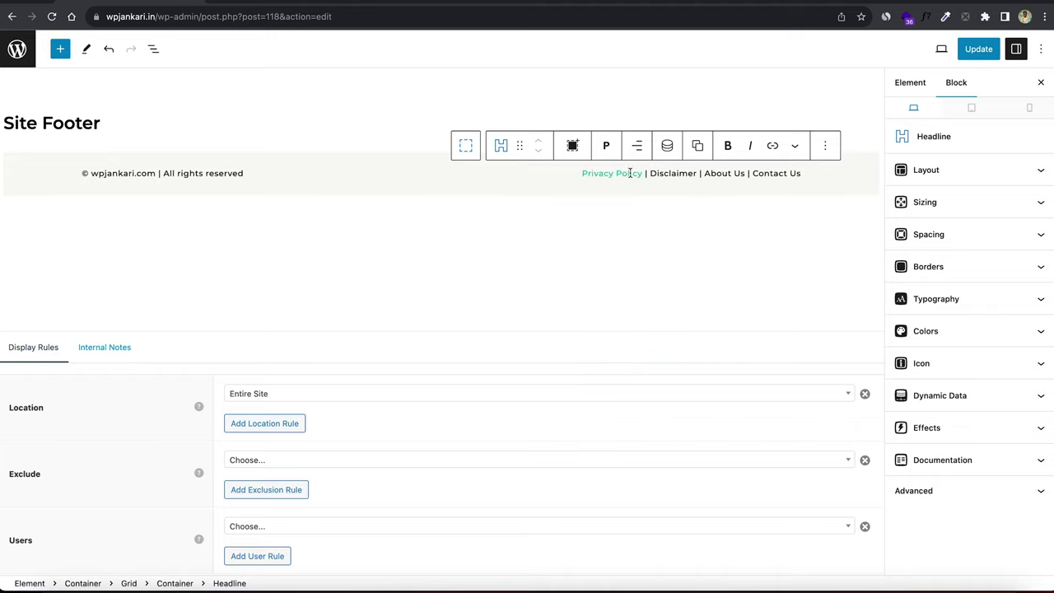
Review the link settings of the footer's Privacy Policy, Disclaimer, About Us and Contact Us items without changing them
left_click(620, 173)
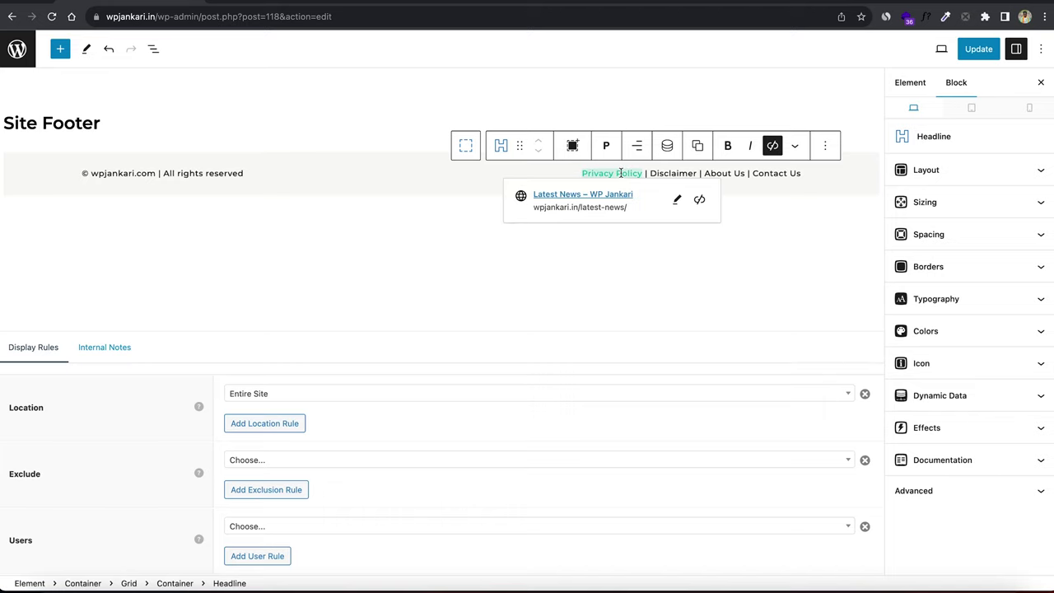
left_click(673, 203)
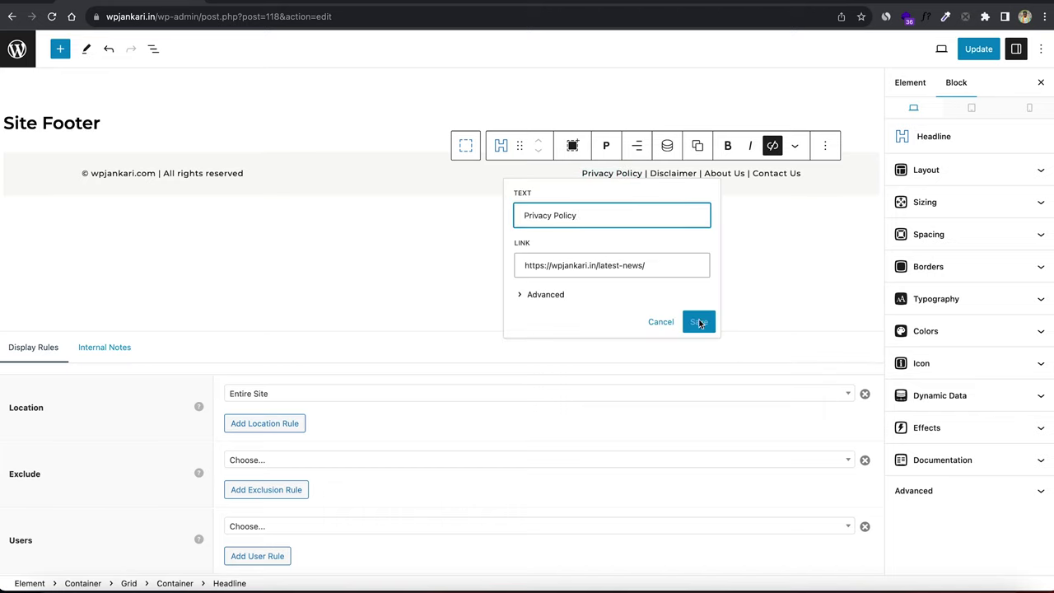
left_click(659, 326)
left_click(756, 218)
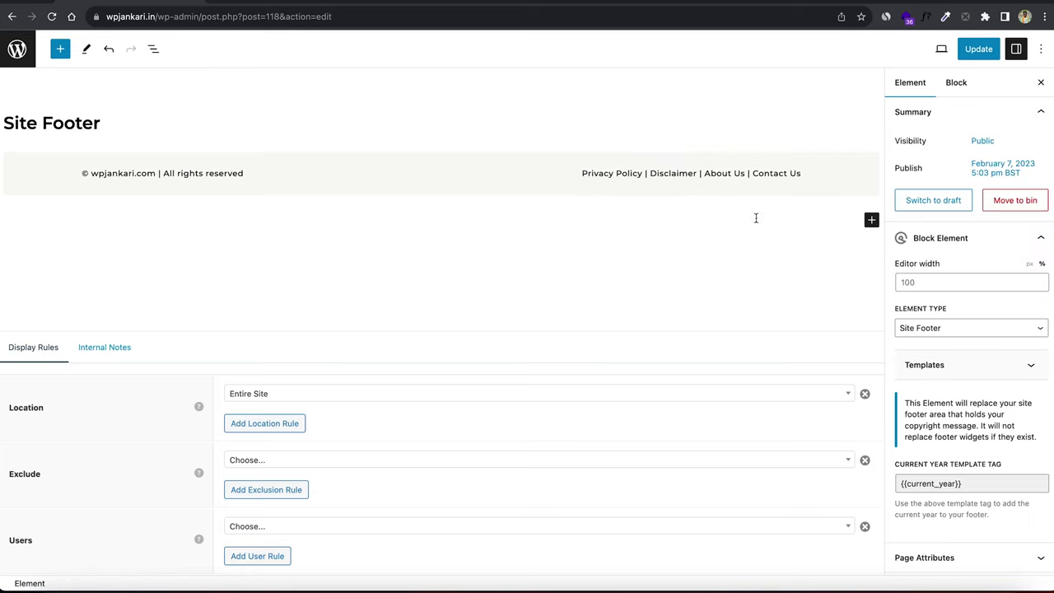
left_click(682, 173)
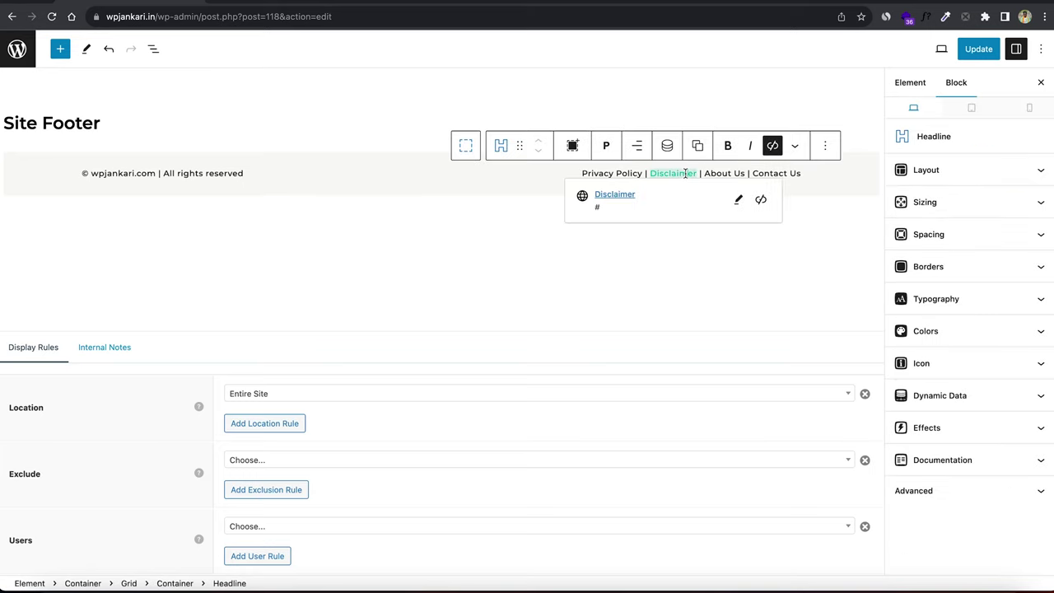
left_click(733, 172)
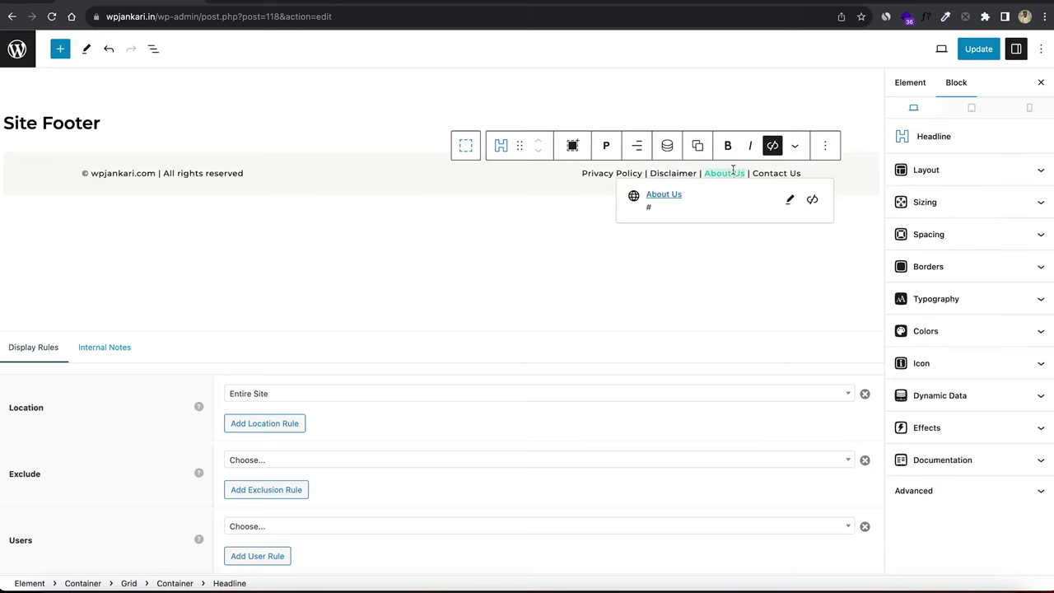
left_click(775, 173)
Update the Site Footer element, and check the footer on the live ICICI Bank post
left_click(978, 49)
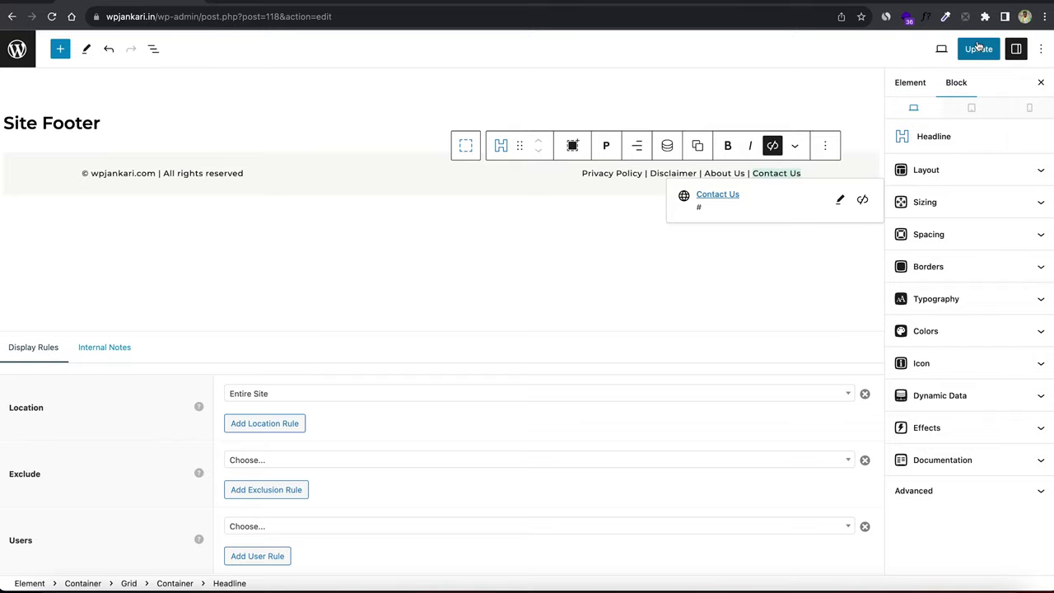
left_click(212, 3)
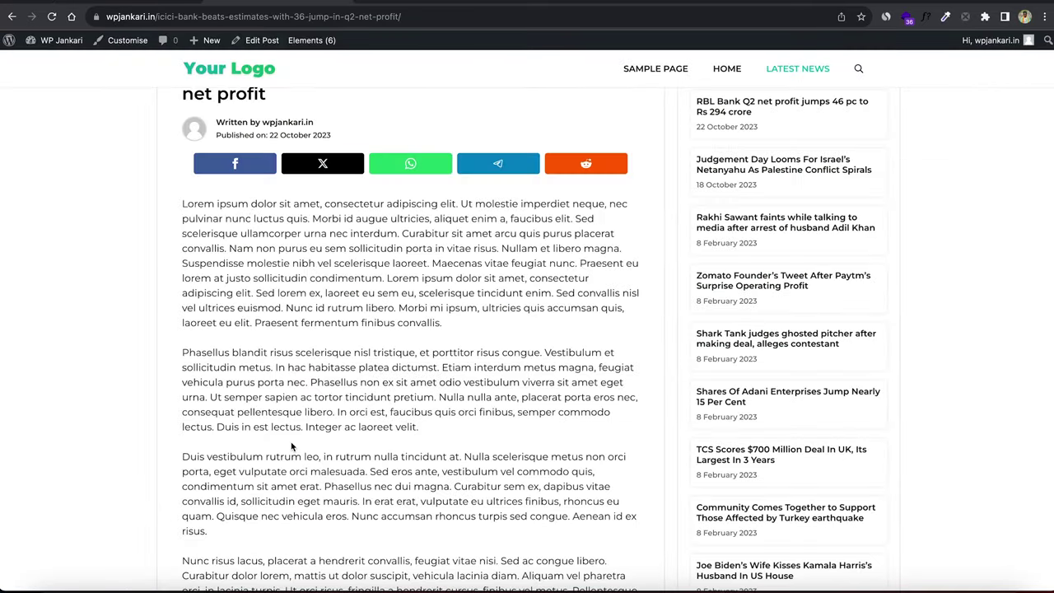
scroll(291, 442, "down", 15)
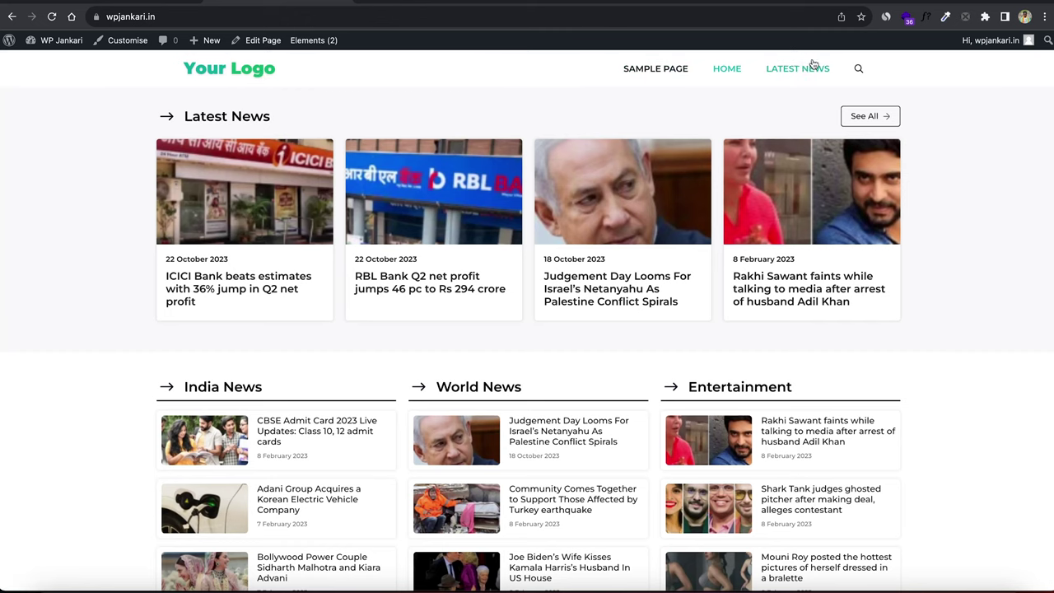
Create a menu named Primary Menu, assigned to the Primary Menu and Off Canvas Menu display locations
left_click(72, 16)
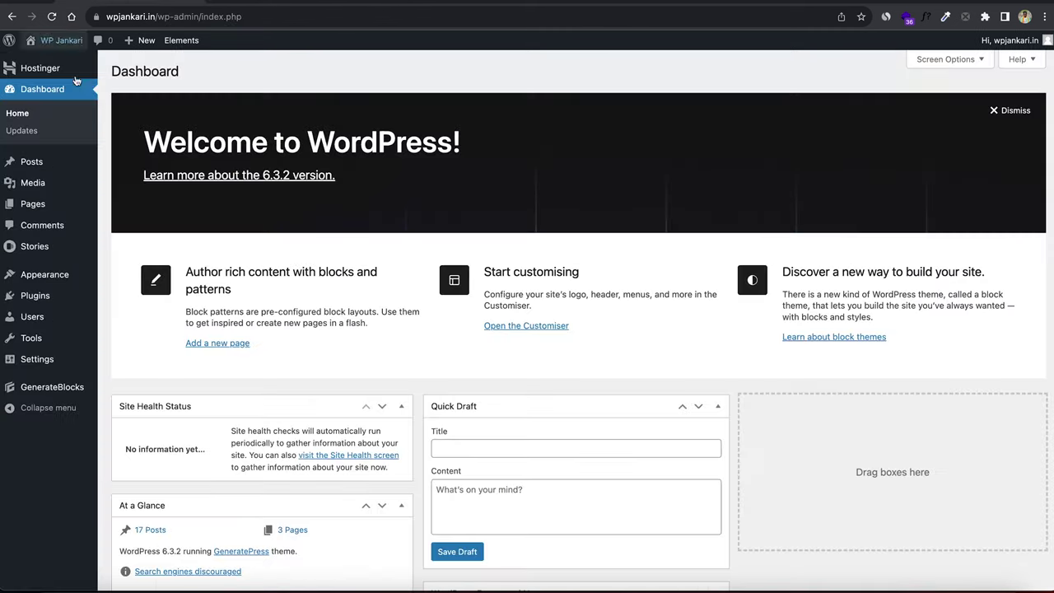
mouse_move(58, 273)
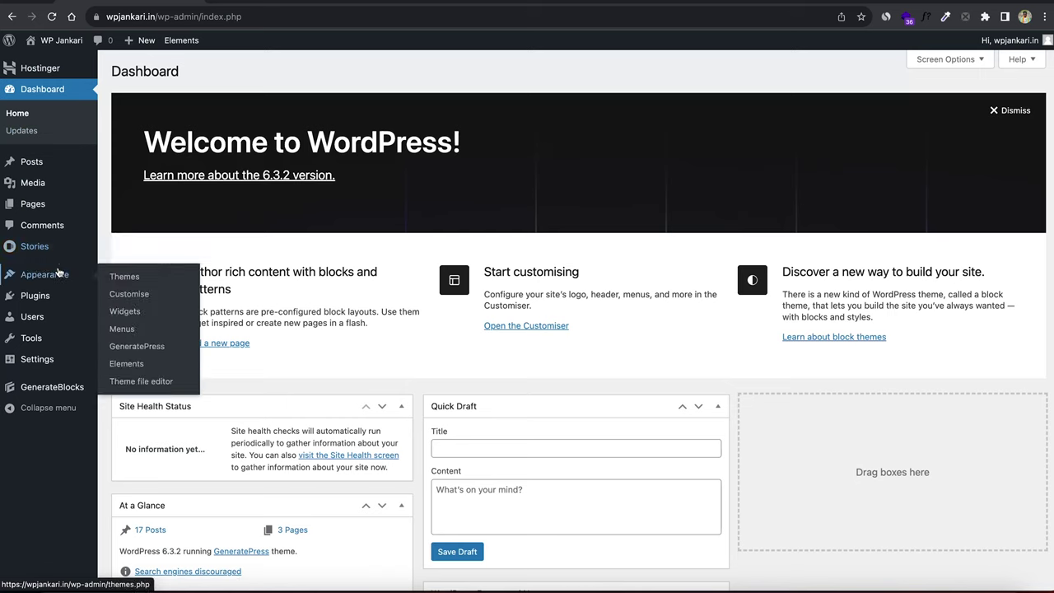
left_click(131, 330)
left_click(366, 194)
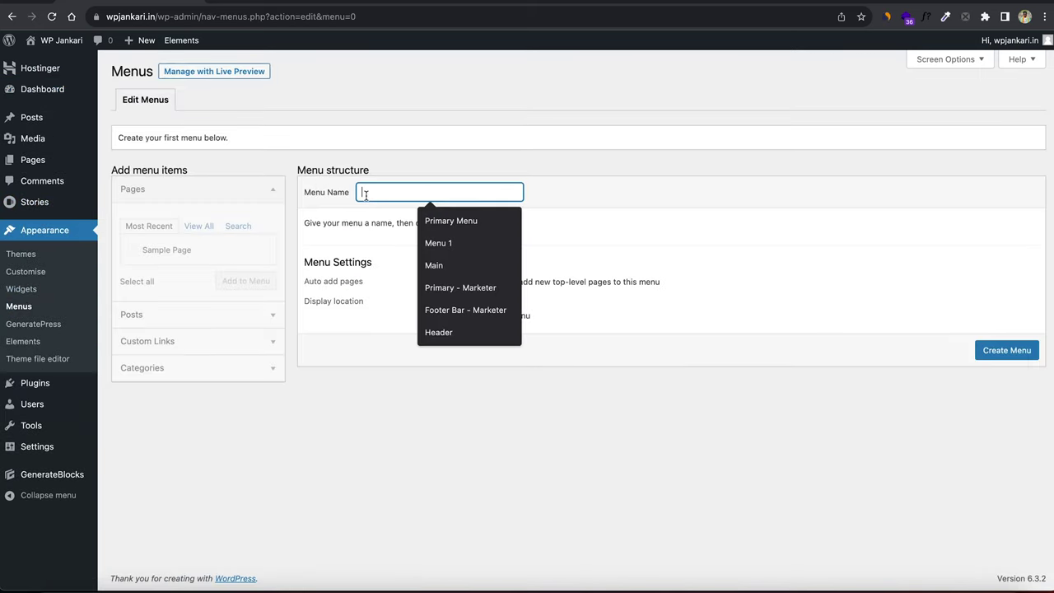
left_click(425, 224)
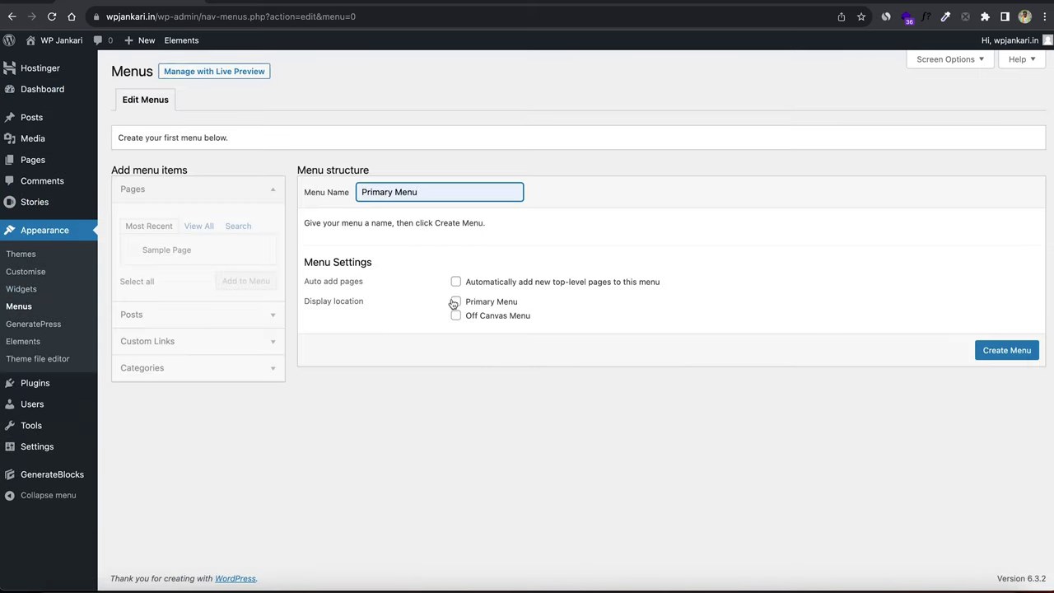
left_click(456, 303)
left_click(456, 316)
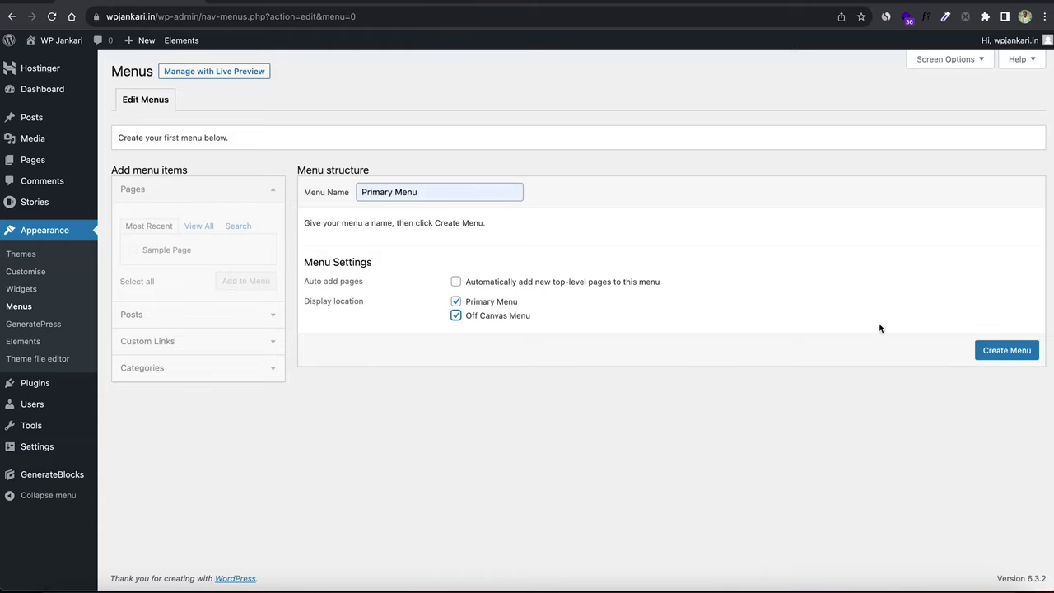
left_click(1004, 351)
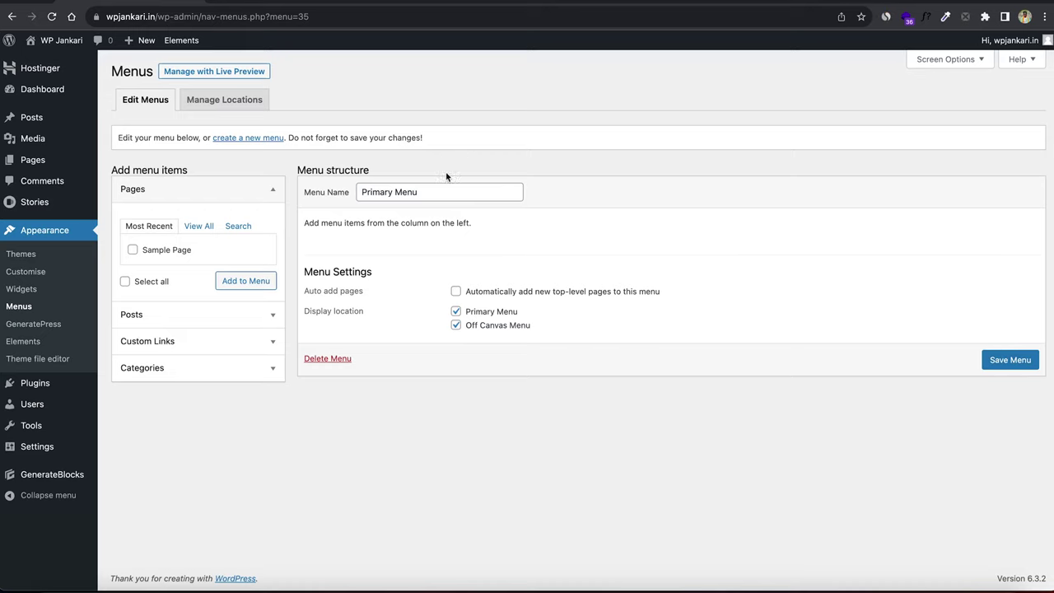
Add the Latest News posts page to the Primary Menu
left_click(197, 227)
left_click(135, 253)
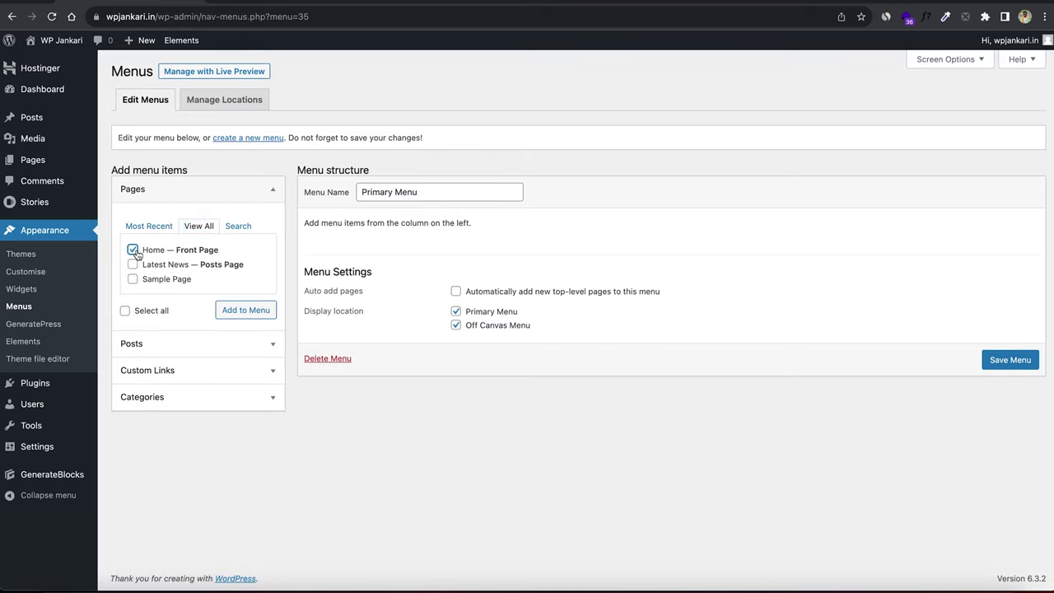
left_click(133, 264)
left_click(237, 309)
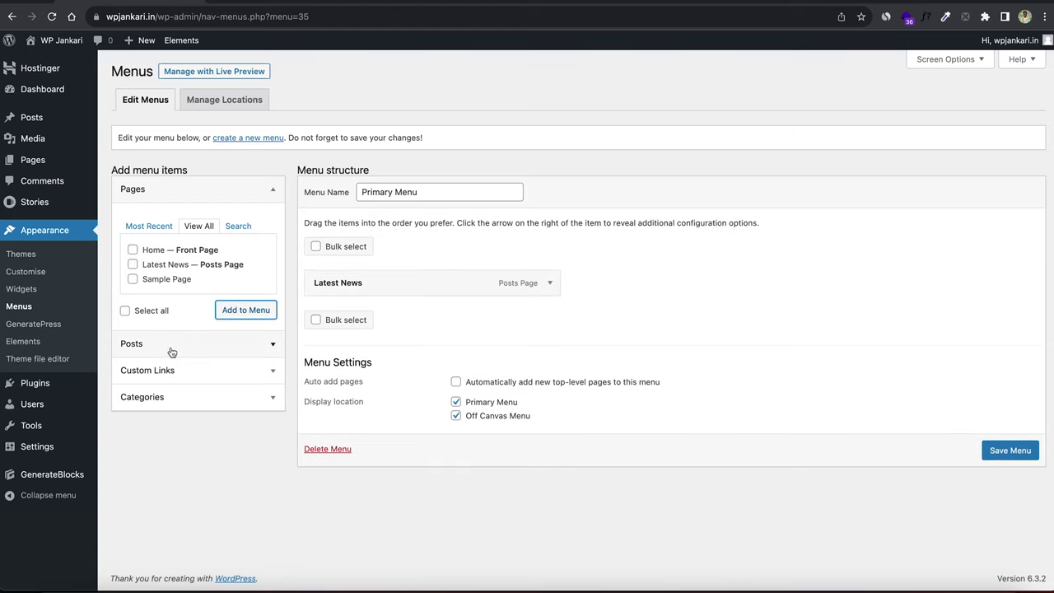
Add the Business, Entertainment, India and World categories to the Primary Menu
left_click(162, 396)
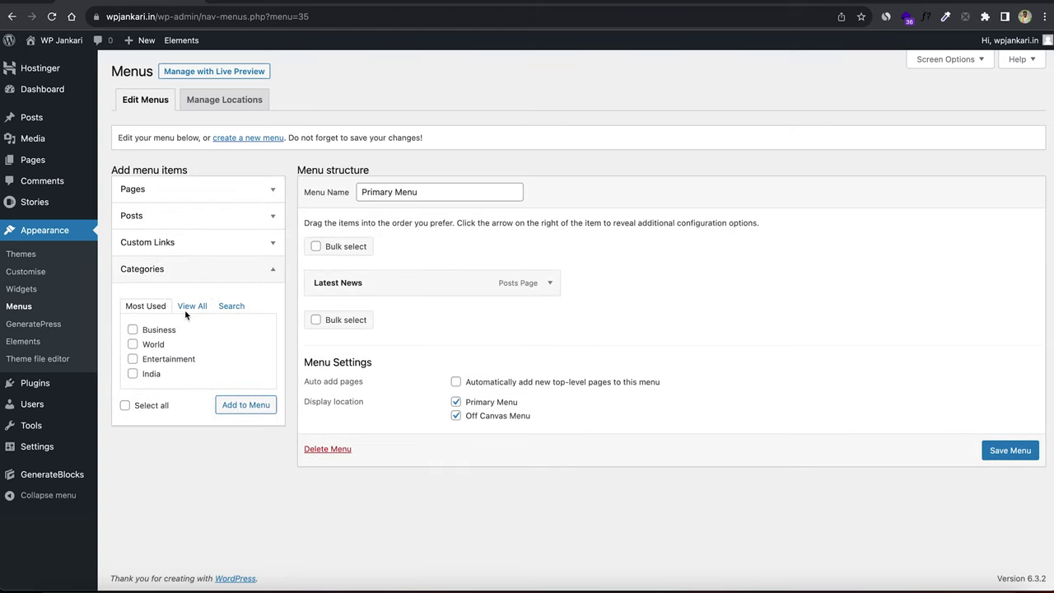
left_click(192, 308)
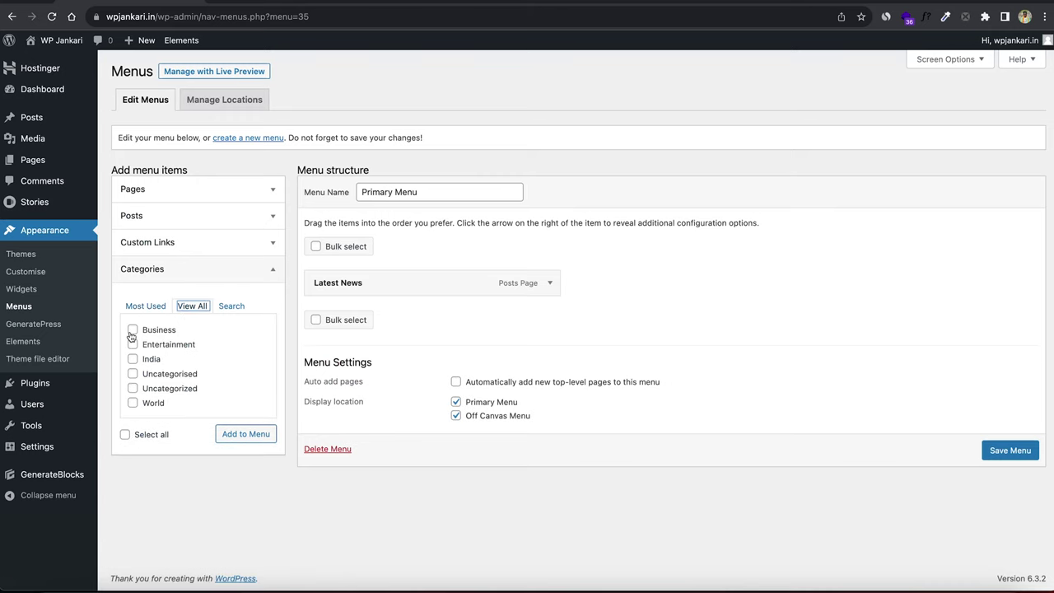
left_click(132, 330)
left_click(133, 345)
left_click(132, 359)
left_click(132, 403)
left_click(229, 433)
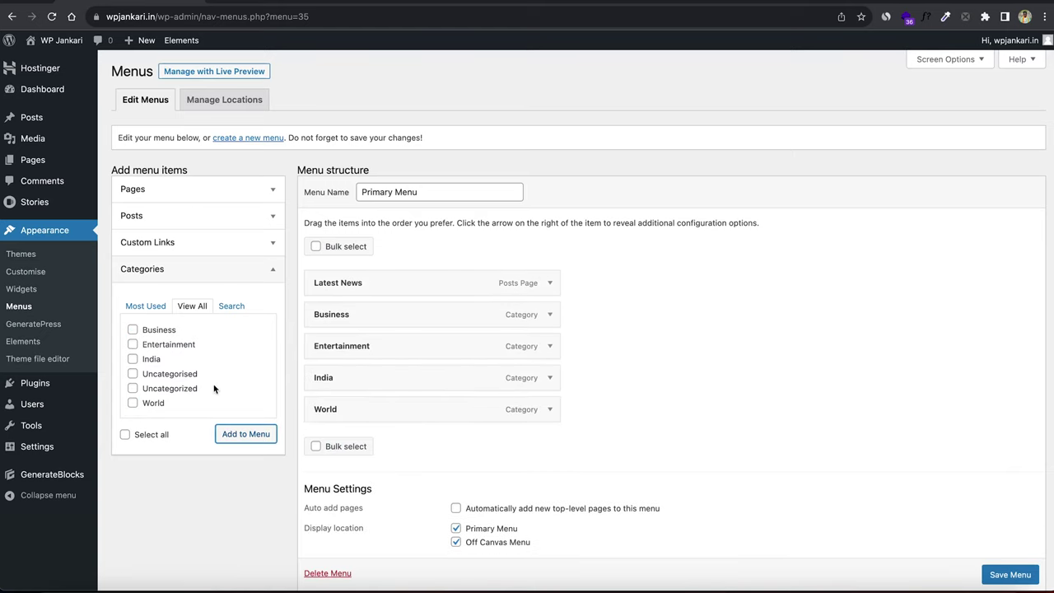
Open the full Web Stories archive from the live home page, and copy its address wpjankari.in/web-stories/ for a custom menu link
left_click(169, 271)
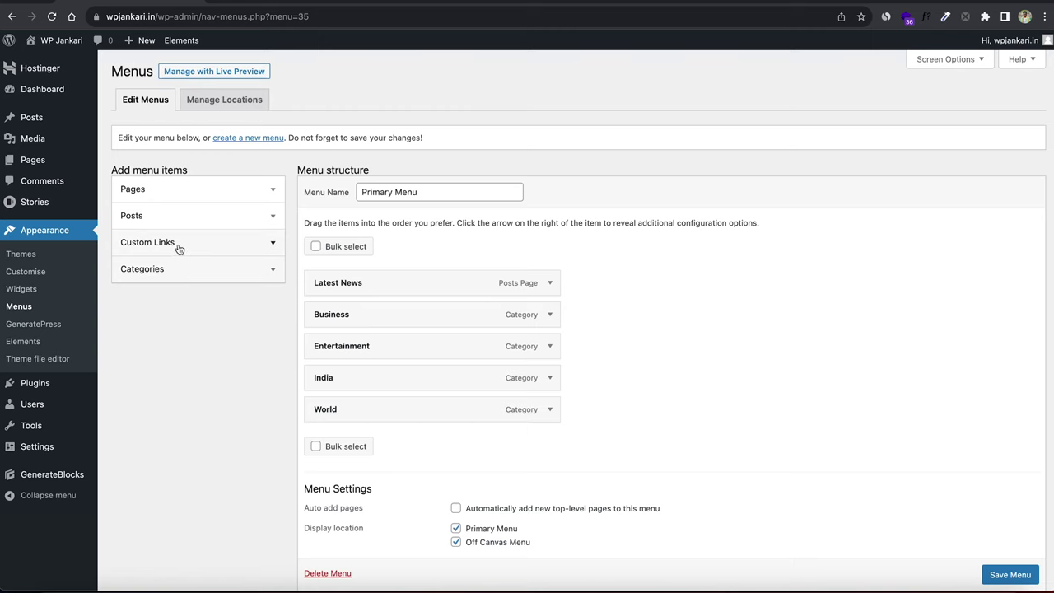
left_click(179, 249)
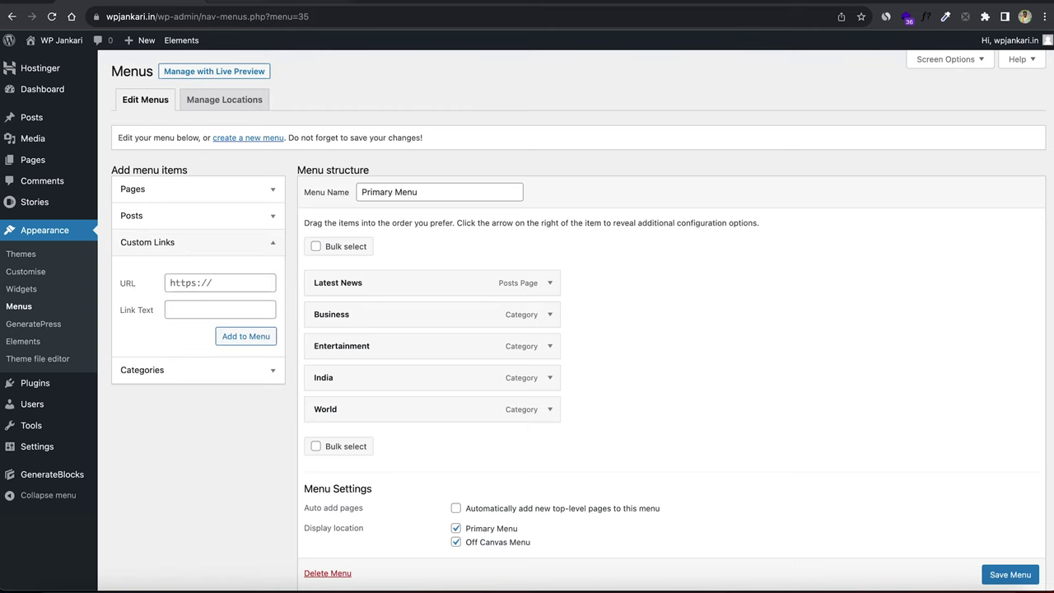
key("ctrl+Tab")
scroll(403, 258, "down", 2)
scroll(403, 258, "down", 3)
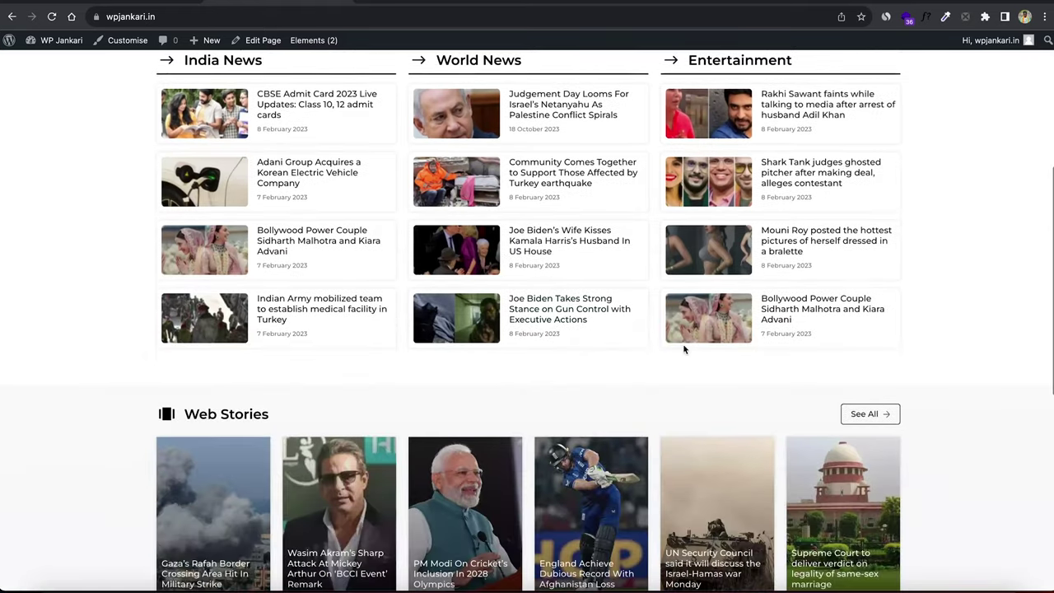
left_click(856, 415)
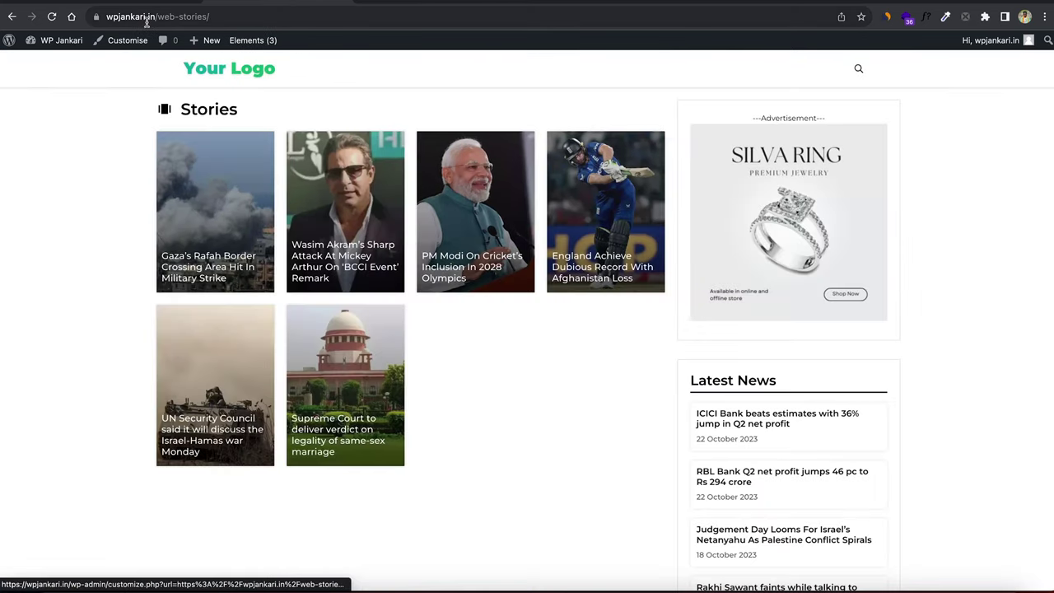
left_click(175, 17)
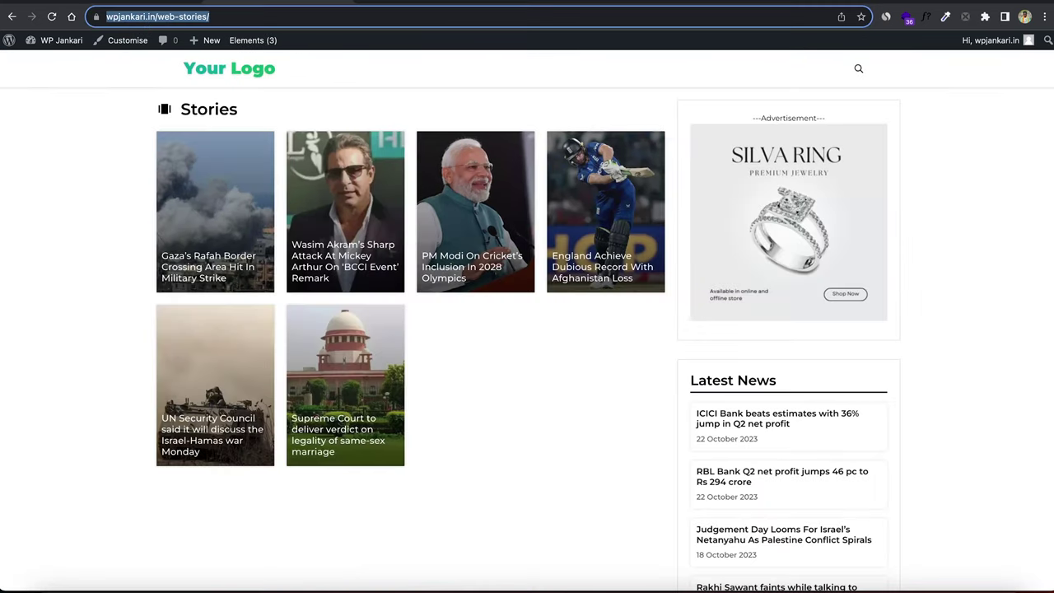
Add a custom link to the Primary Menu with the copied web-stories address and the link text Stories
key("ctrl+shift+Tab")
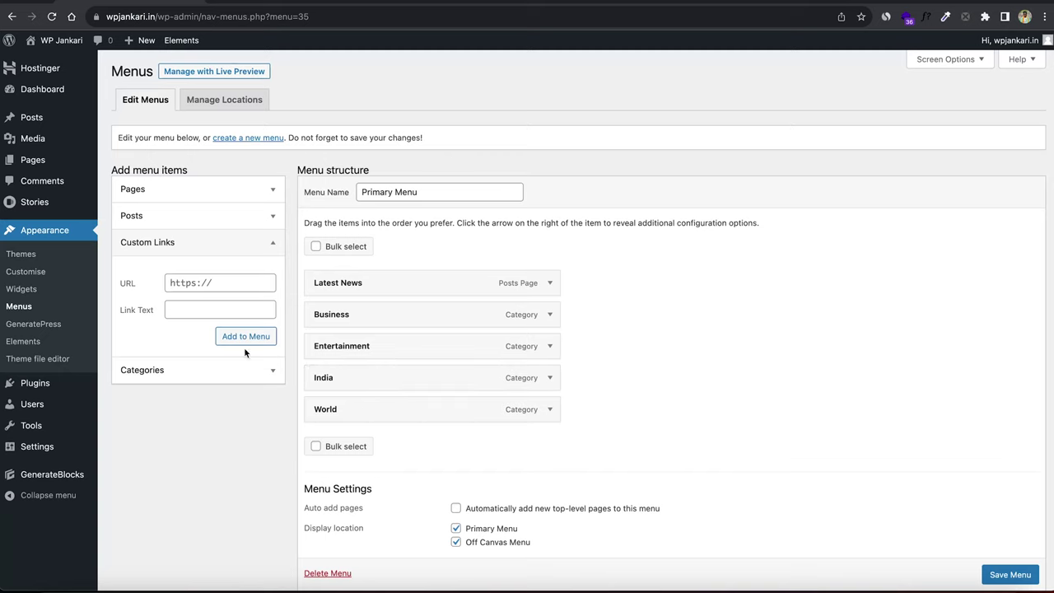
left_click(207, 283)
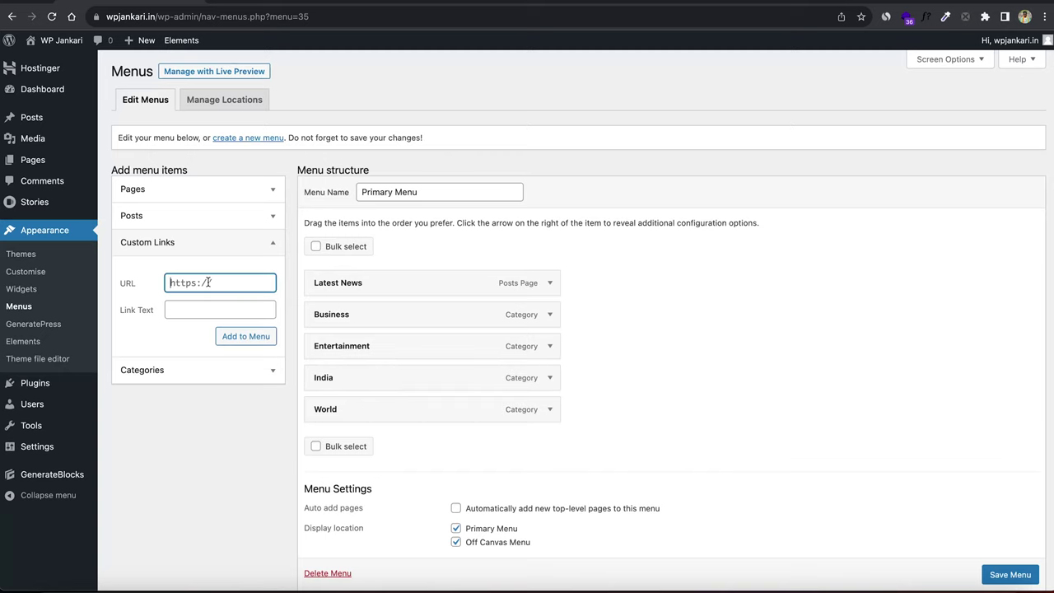
key("ctrl+v")
left_click(181, 311)
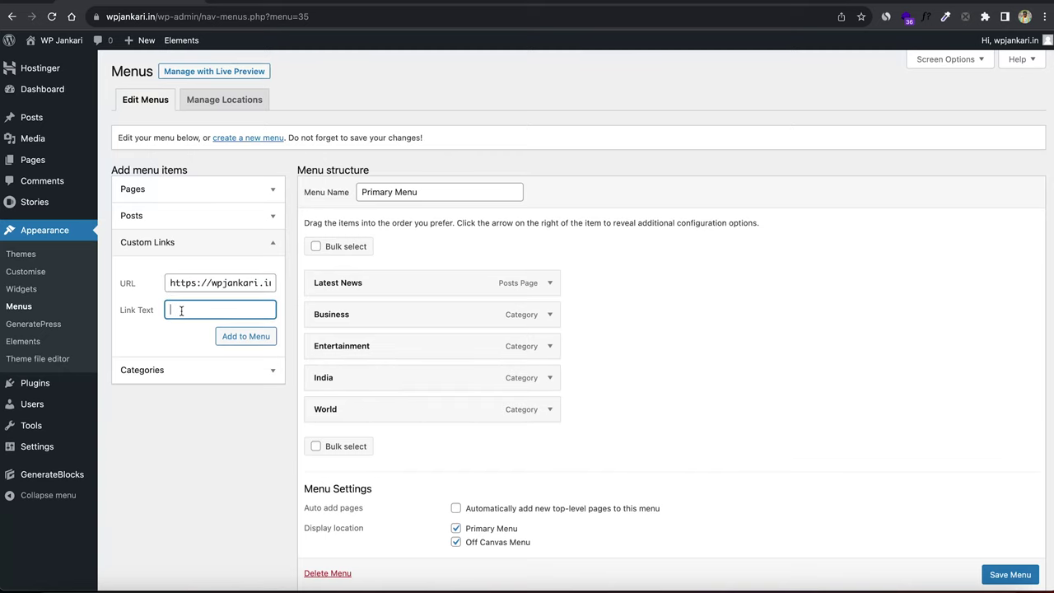
type("Stories")
left_click(227, 336)
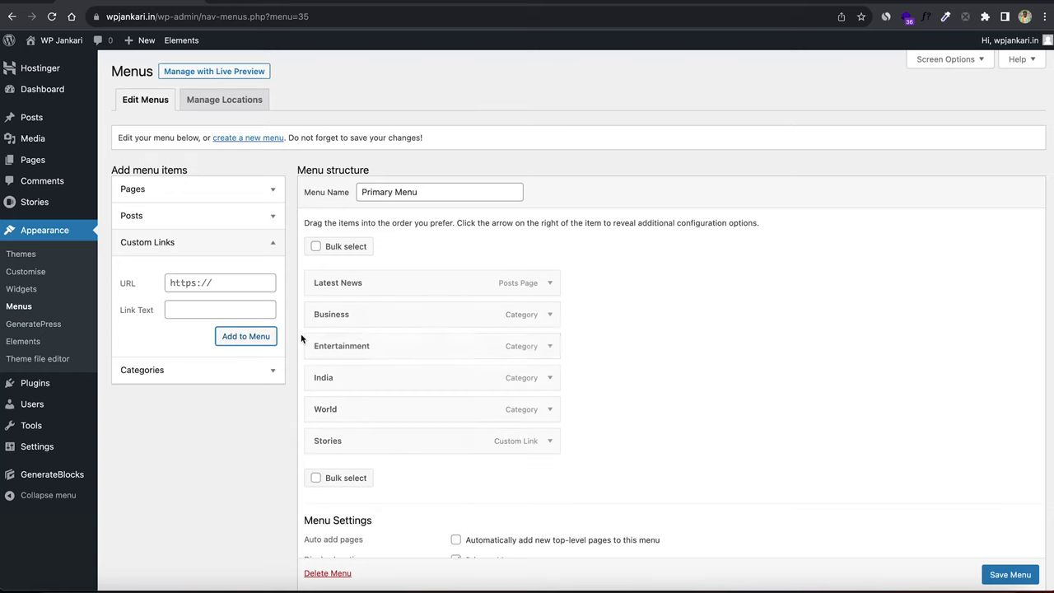
Move India and World above Business in the menu structure, and save the menu
left_click_drag(364, 367, 365, 305)
left_click_drag(349, 411, 348, 344)
left_click(1002, 574)
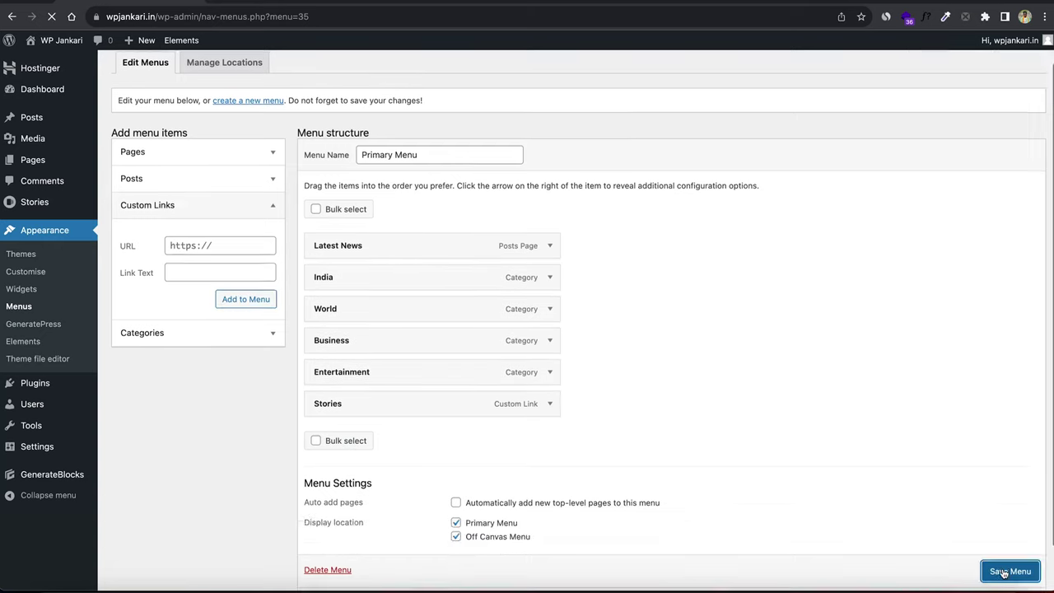
Reload the live site, and check the new navigation by visiting Latest News, Entertainment, Stories and the logo's home link
left_click(263, 2)
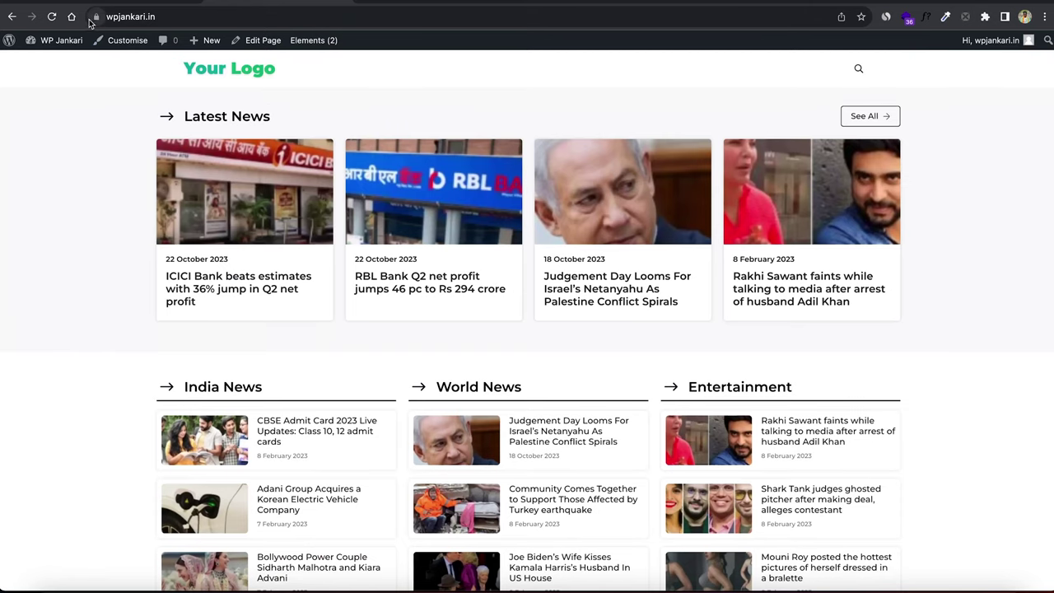
left_click(51, 17)
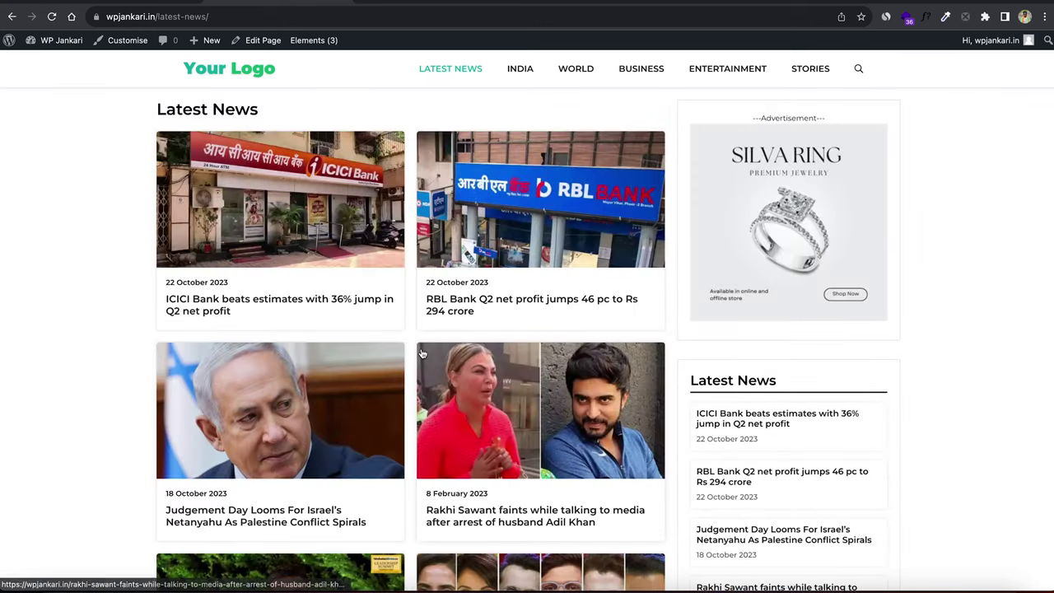
scroll(428, 321, "down", 5)
scroll(556, 258, "up", 5)
left_click(709, 74)
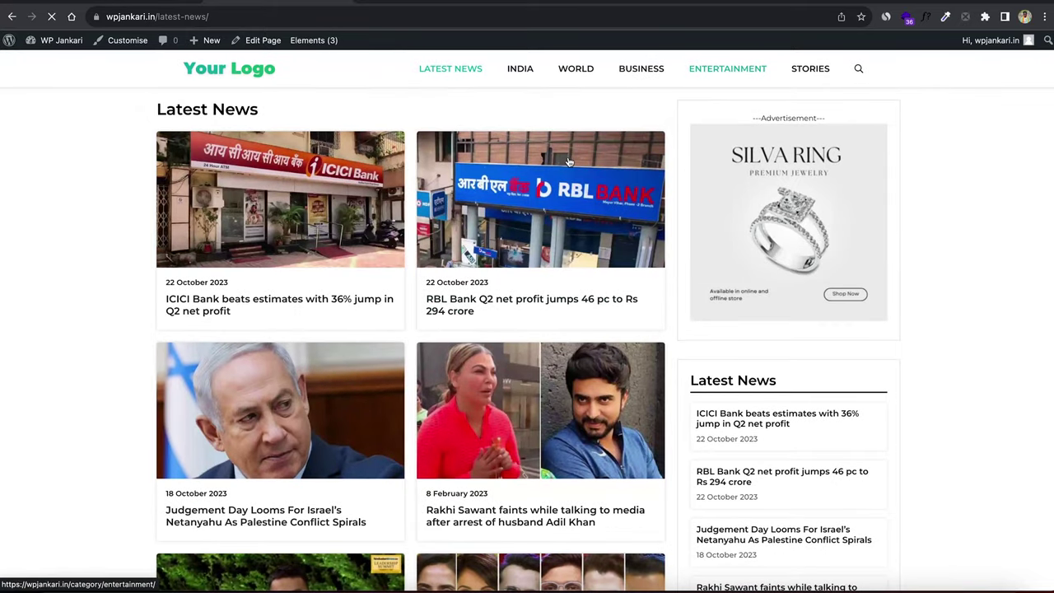
scroll(467, 332, "down", 10)
scroll(466, 336, "up", 6)
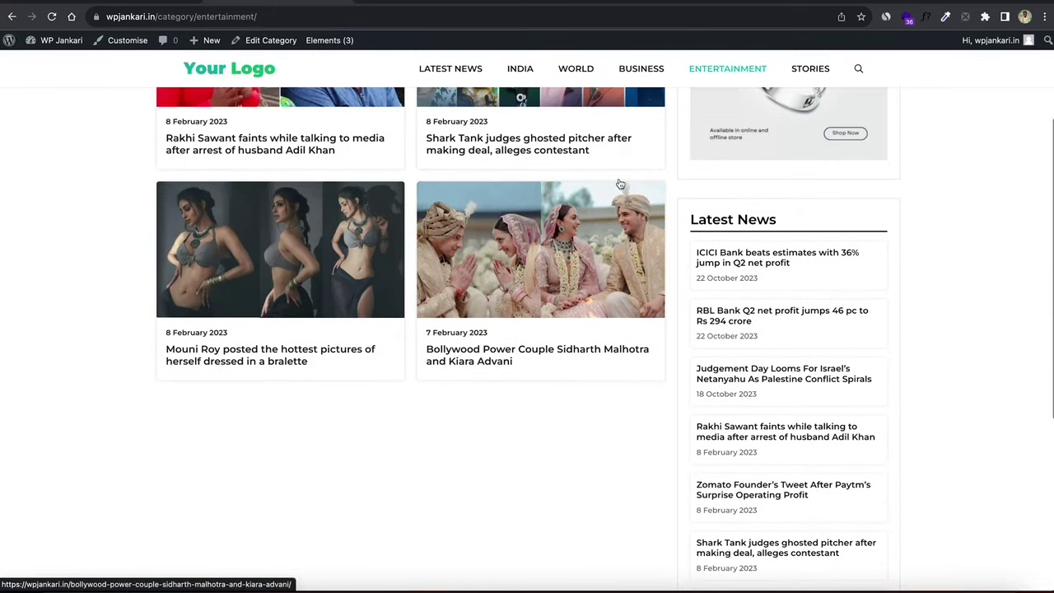
left_click(806, 73)
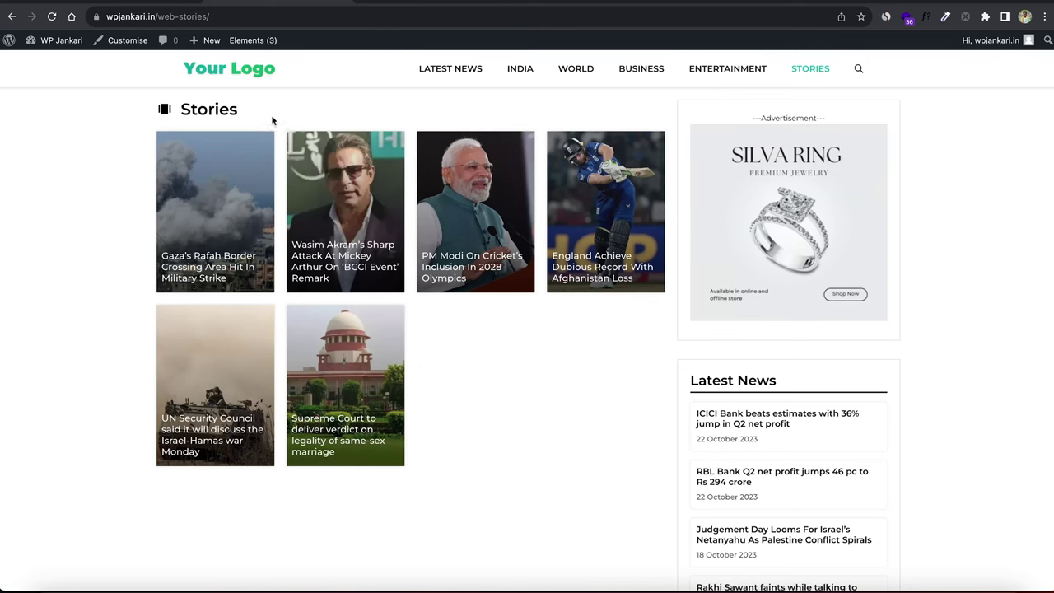
left_click(264, 82)
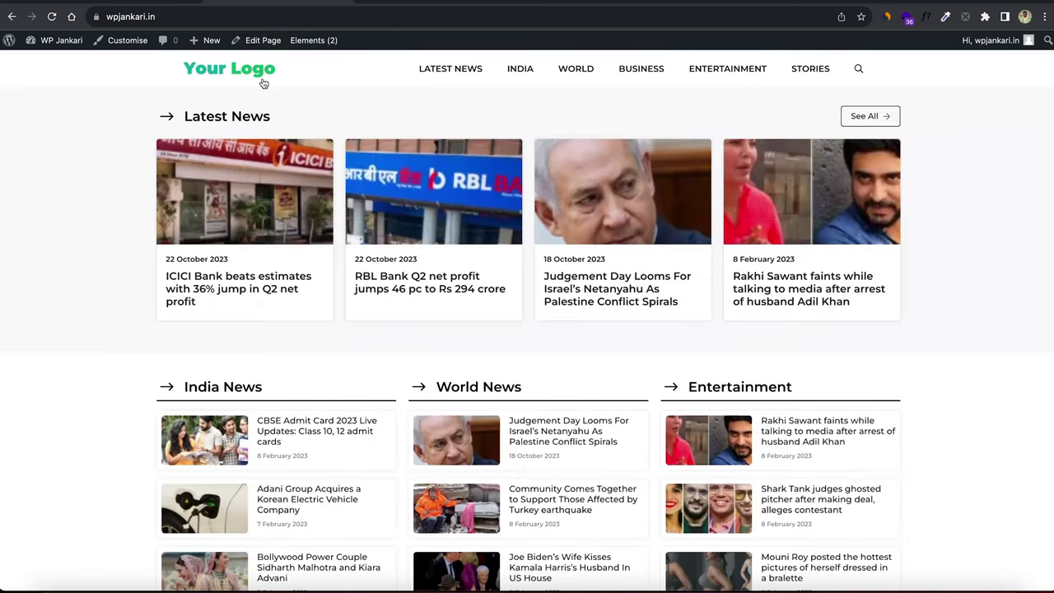